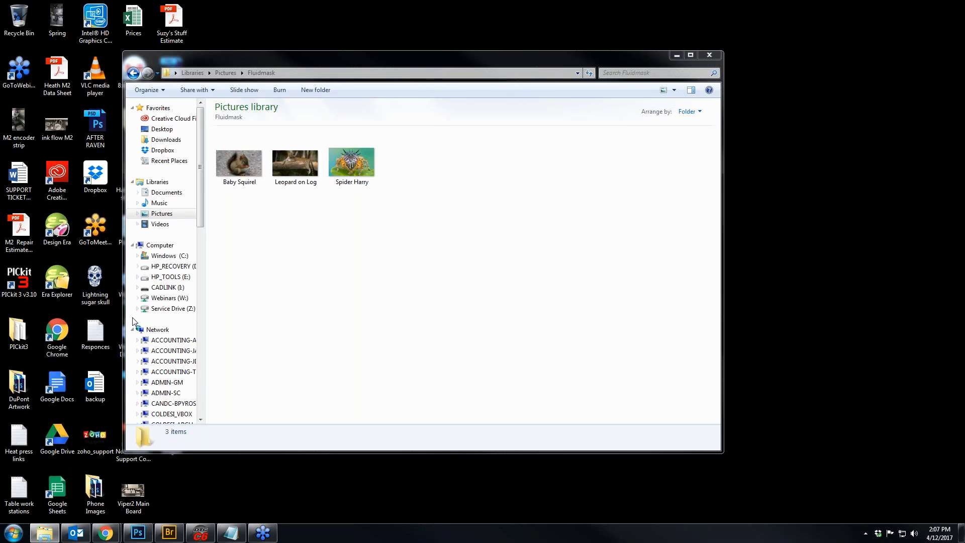
Step: Switch to Chrome, load support.coldesi.com and open the RIP PRO support page under the DTG garment printers
left_click(106, 533)
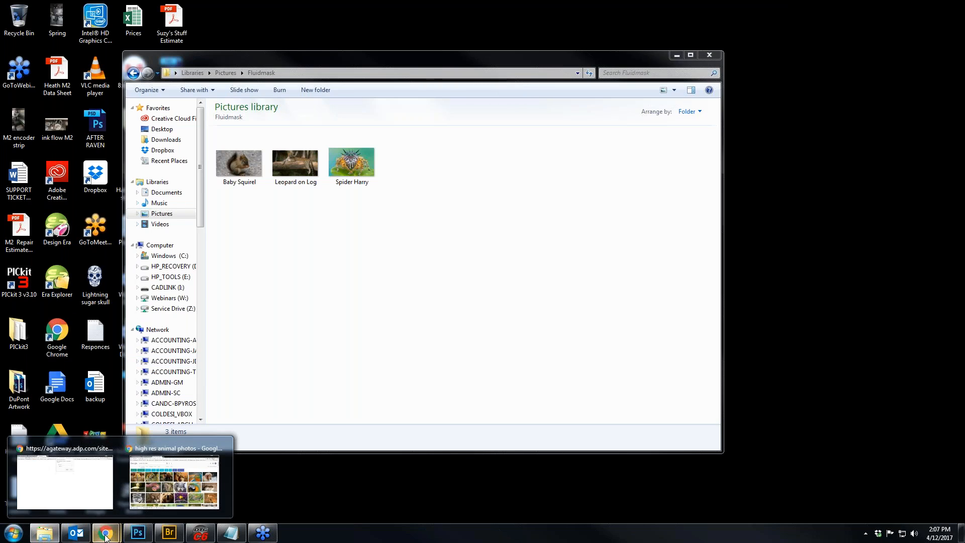
left_click(158, 491)
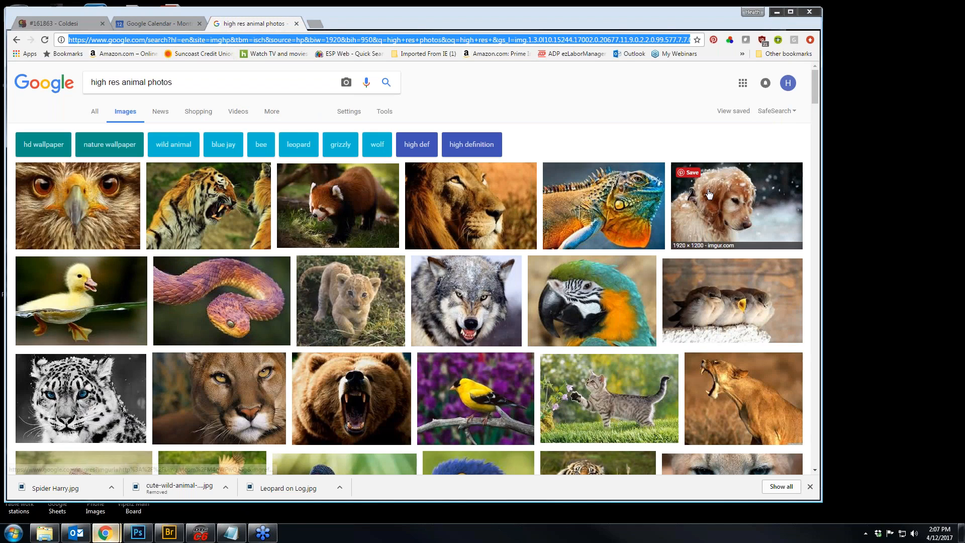
type("support.coldesi.com")
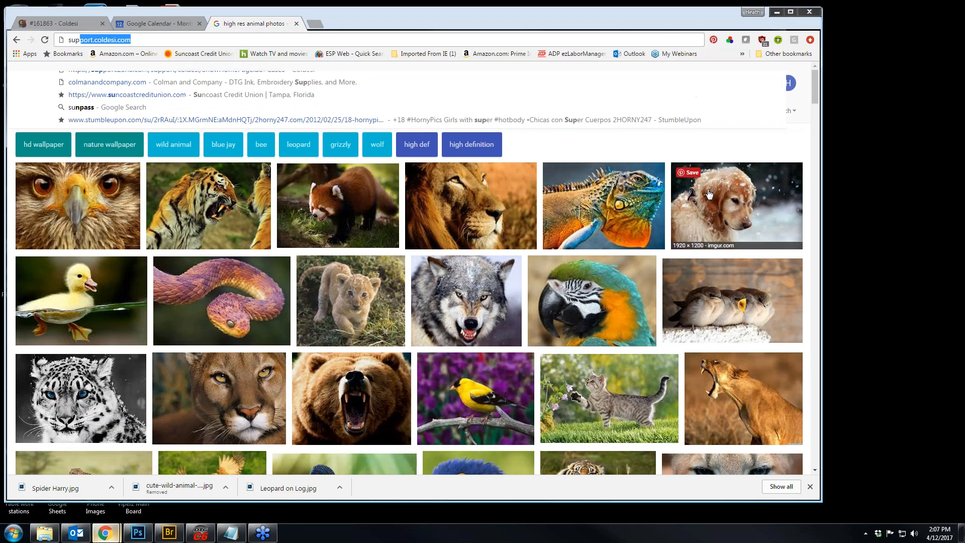
key("Return")
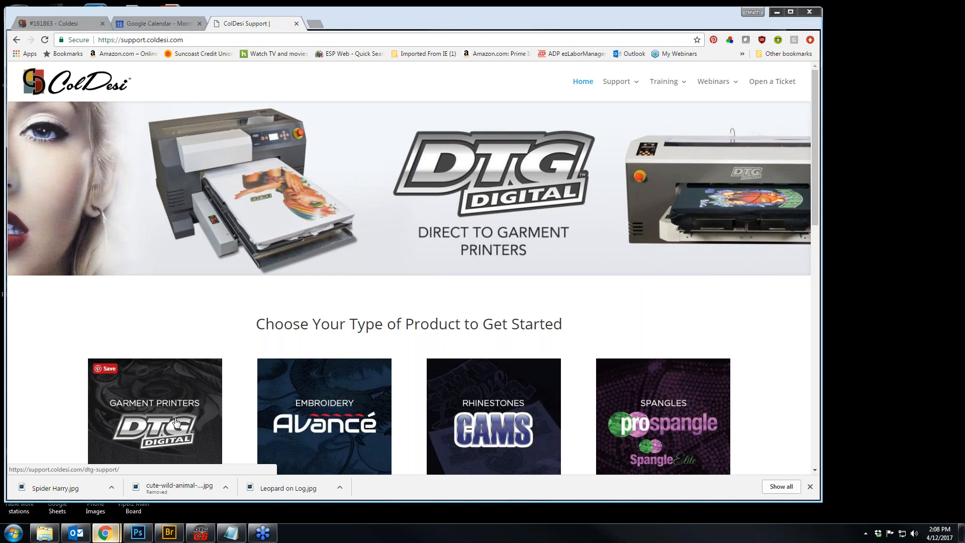
left_click(165, 405)
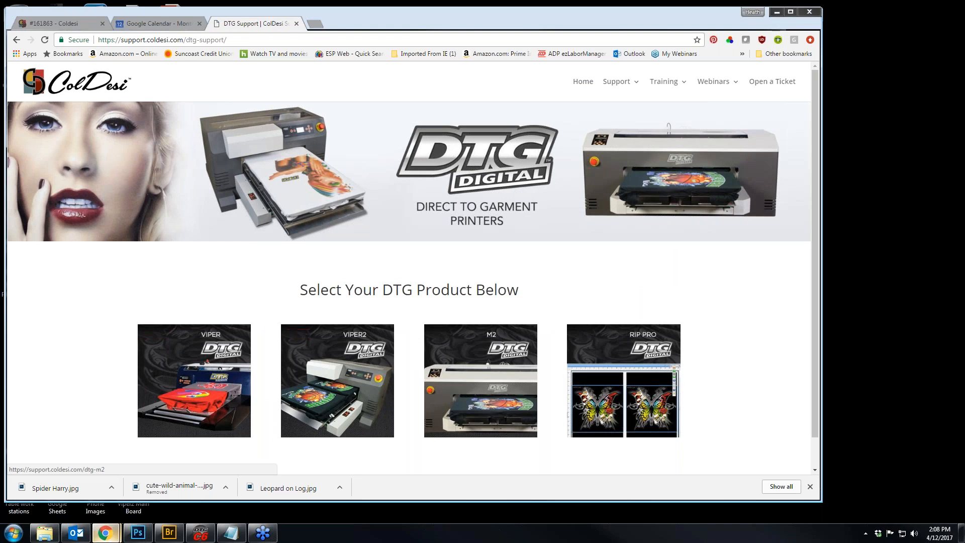
left_click(644, 358)
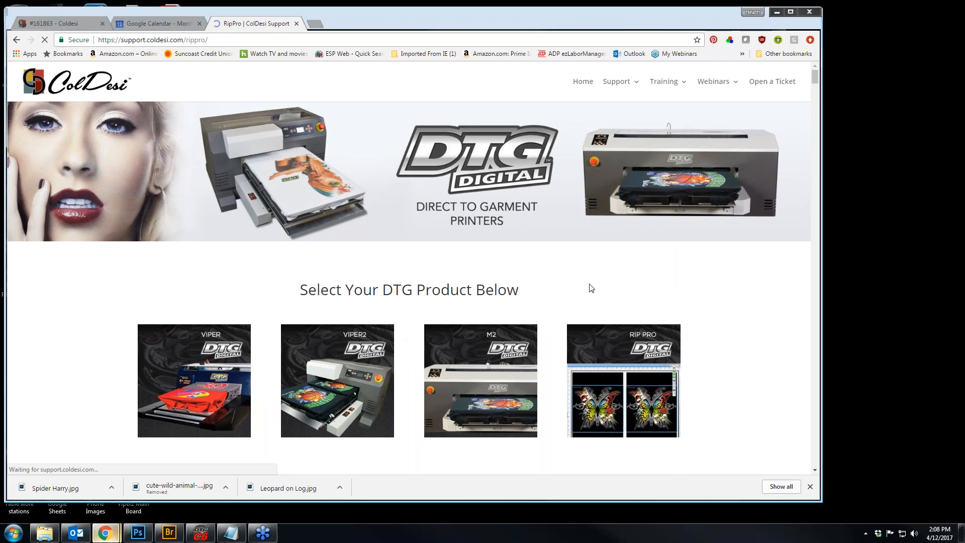
Step: Look through the RipPro C6 support topics, expand the RipPro C6 Plugins video entry and collapse it again
scroll(342, 335, "down", 1)
scroll(342, 336, "down", 2)
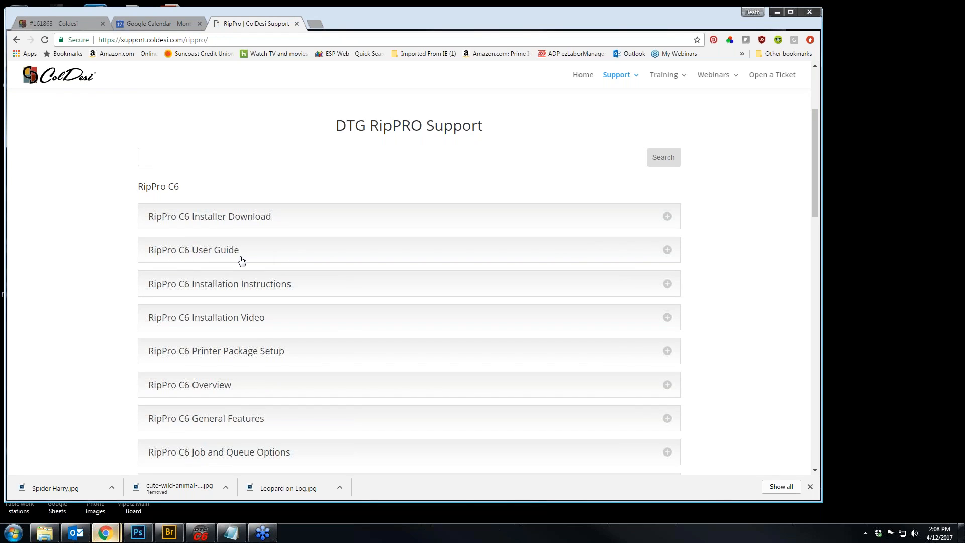
scroll(222, 286, "down", 2)
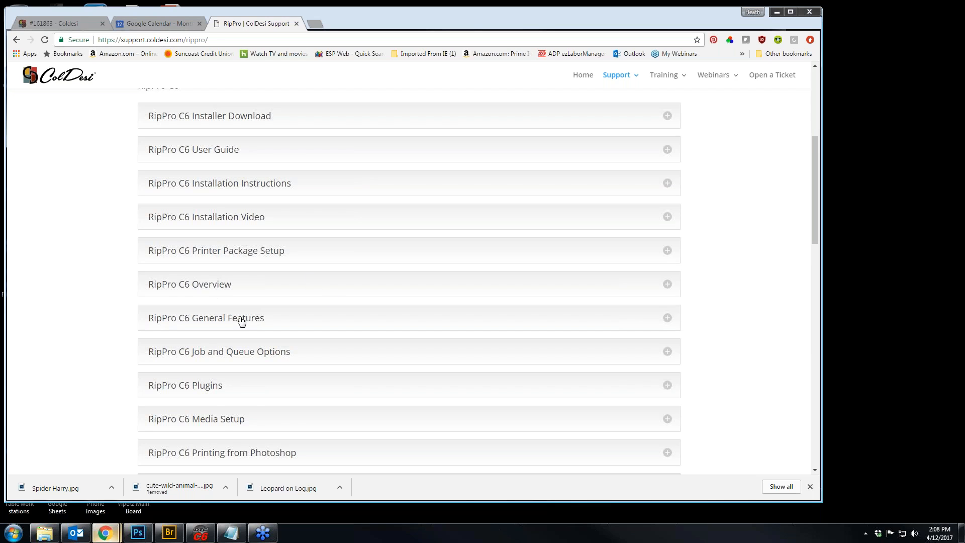
scroll(241, 319, "down", 2)
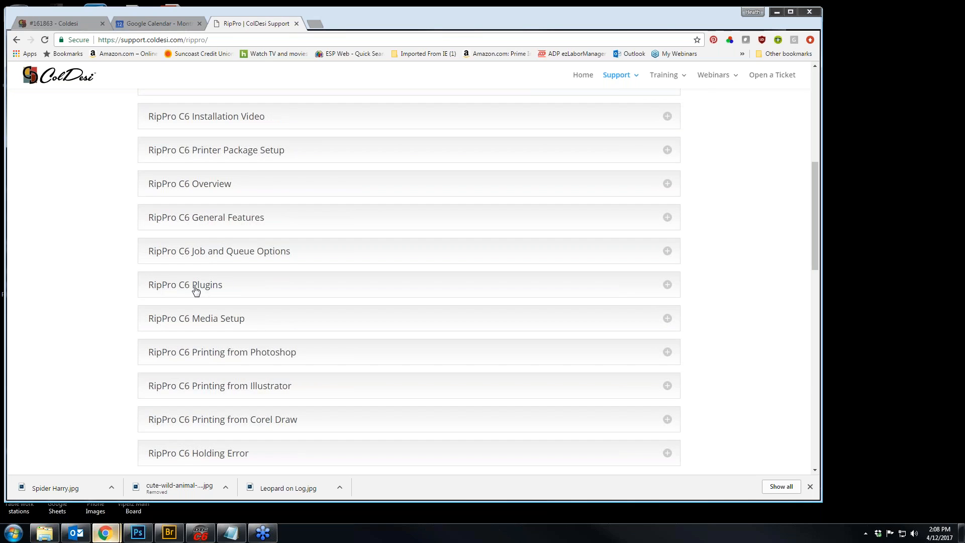
left_click(249, 293)
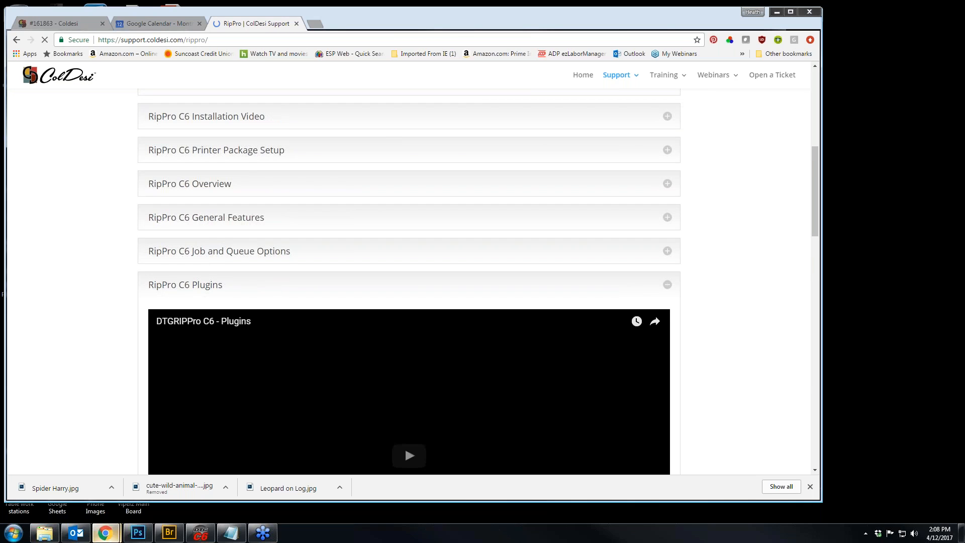
scroll(121, 284, "down", 3)
scroll(368, 341, "up", 1)
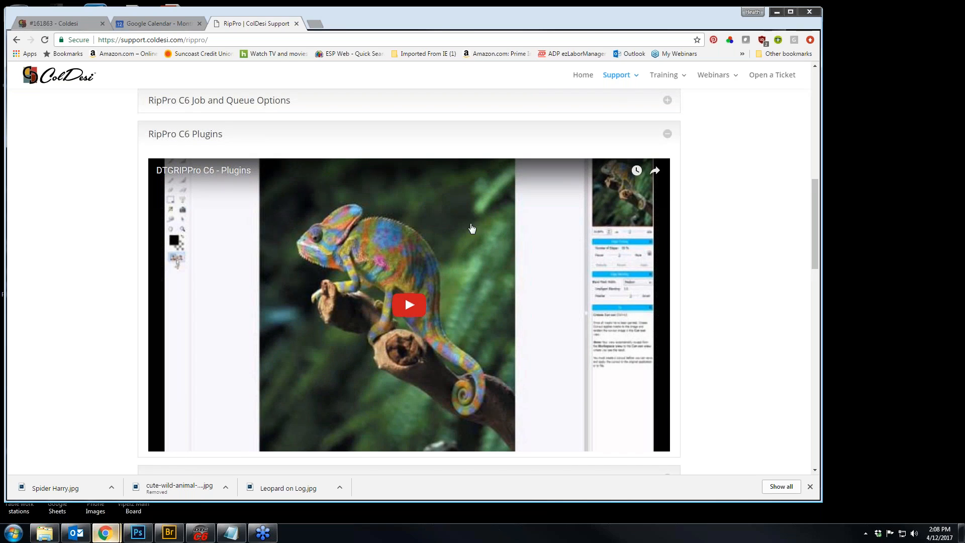
left_click(236, 136)
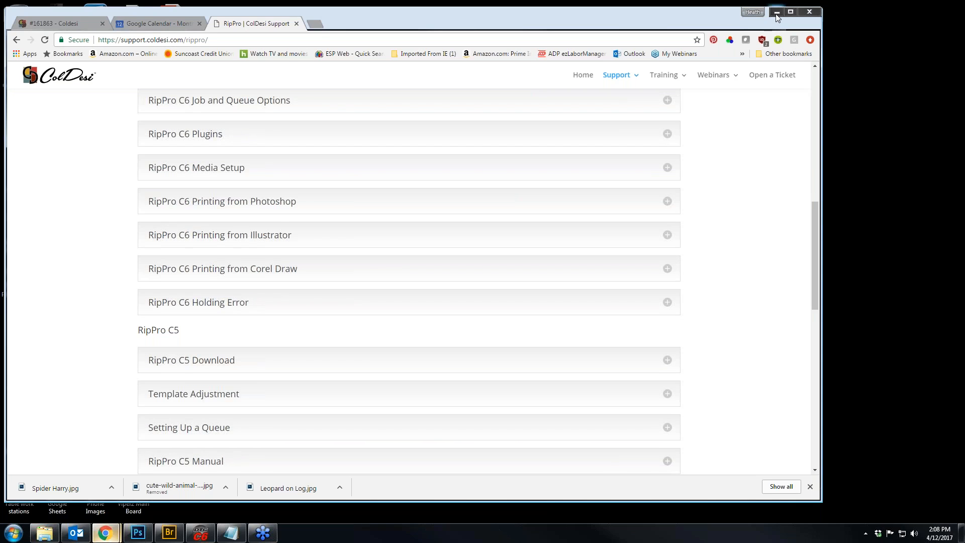
Step: Minimize the browser, switch to DTG RIP Pro C6 and enlarge its window to fill most of the shared screen area
left_click(777, 12)
mouse_move(201, 536)
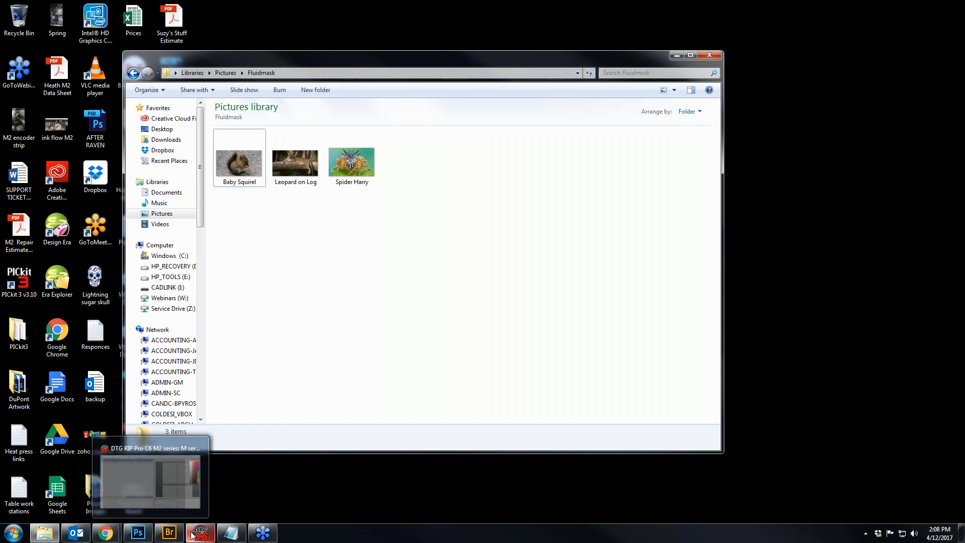
left_click(192, 536)
left_click_drag(711, 5, 461, 10)
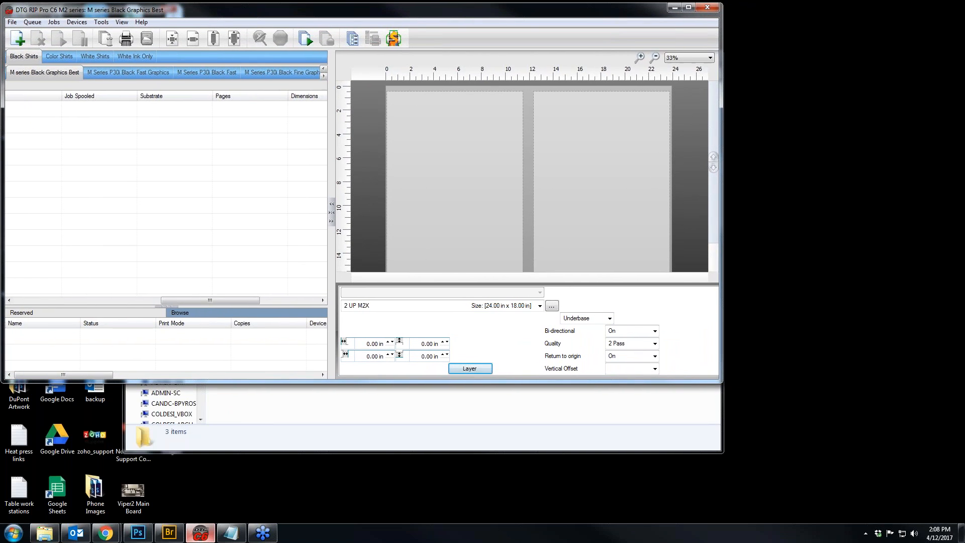
left_click_drag(719, 382, 812, 515)
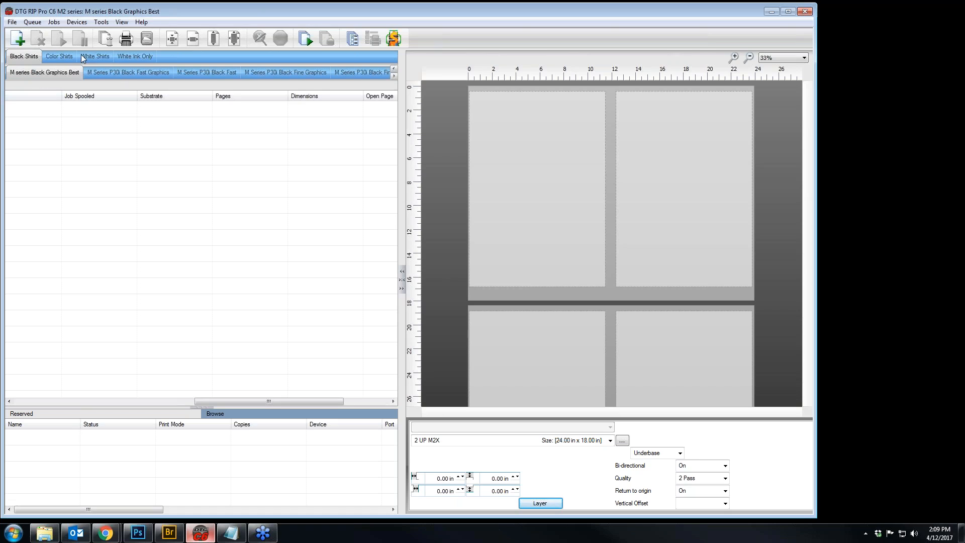
Step: Show the White Shirts group of print queues
left_click(37, 24)
left_click(38, 25)
left_click(95, 57)
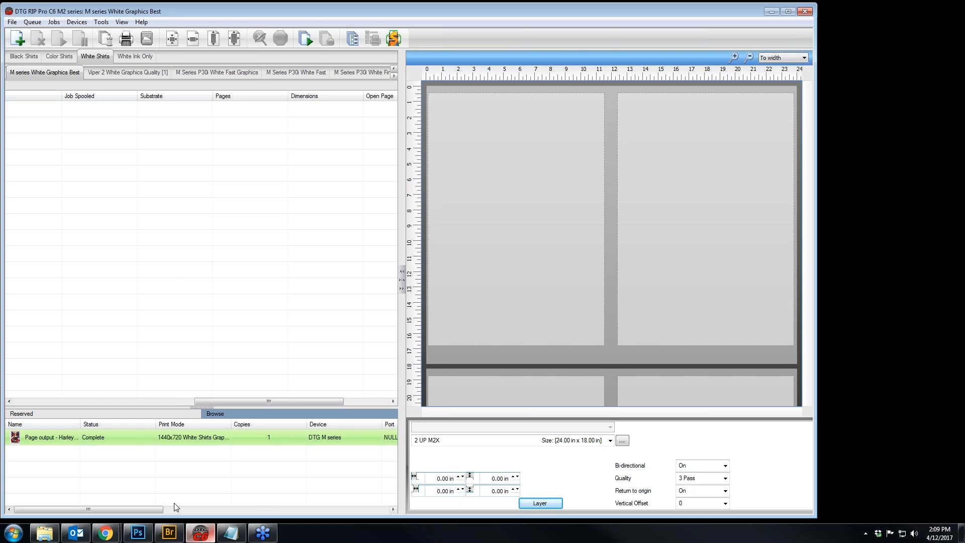
Step: Review the sample photos in the Fluidmask pictures folder with larger thumbnails in Windows Explorer, then minimize that window
left_click(53, 541)
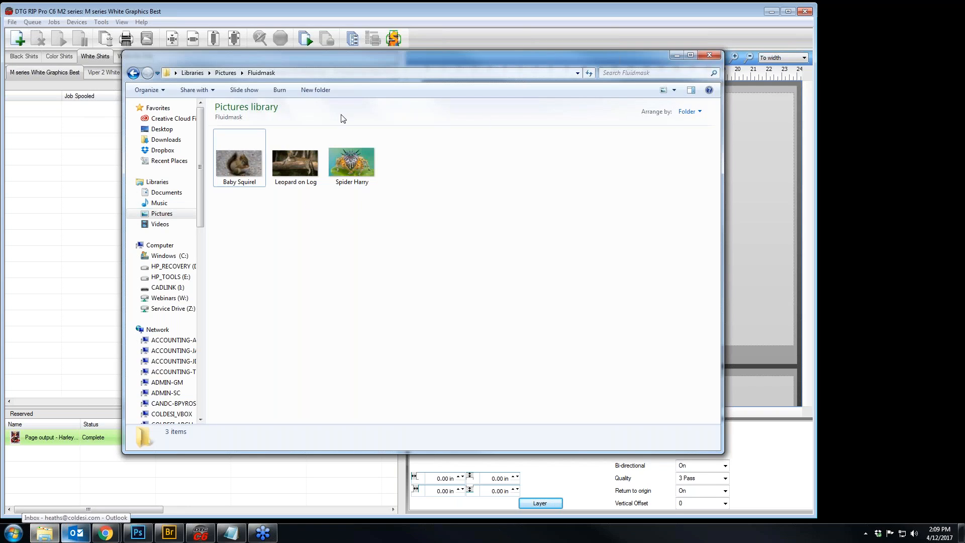
left_click(674, 90)
left_click(713, 72)
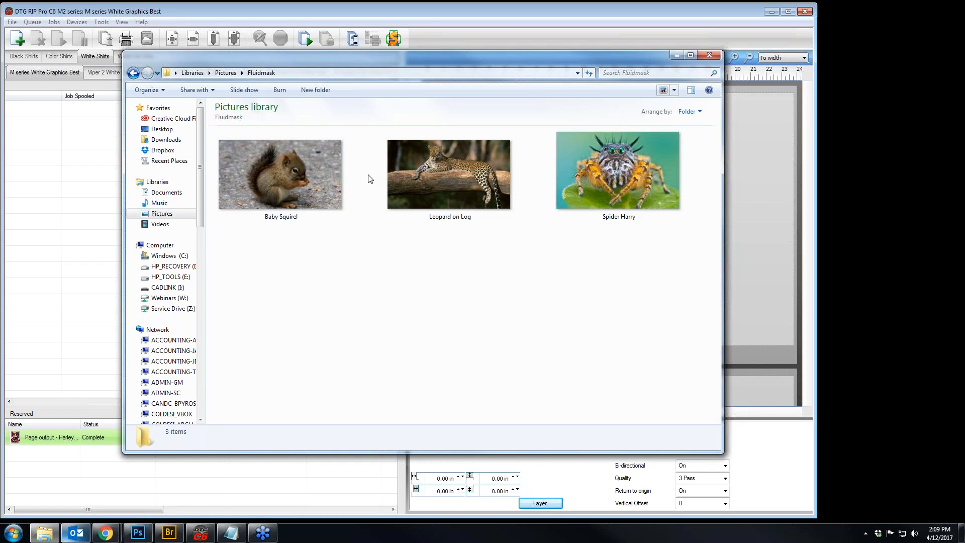
left_click_drag(296, 195, 284, 173)
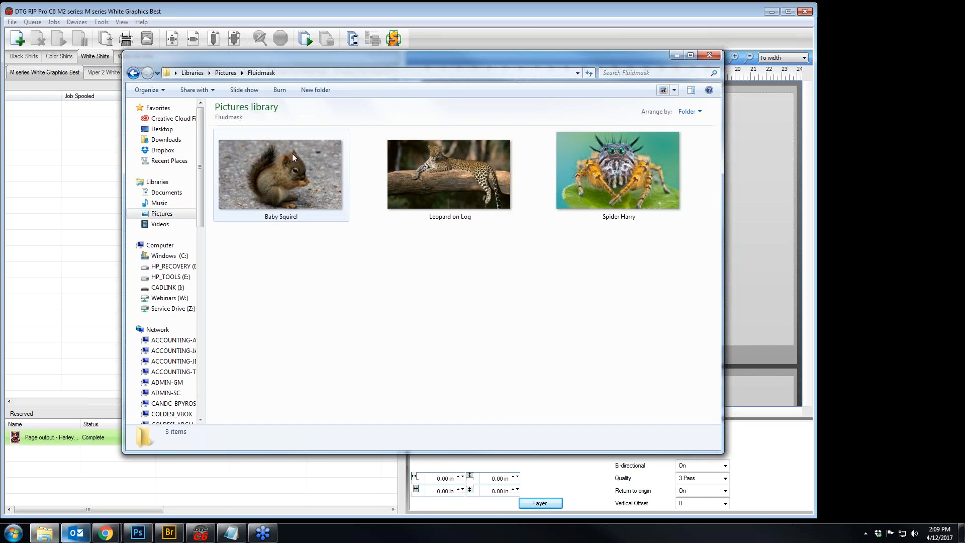
left_click(677, 55)
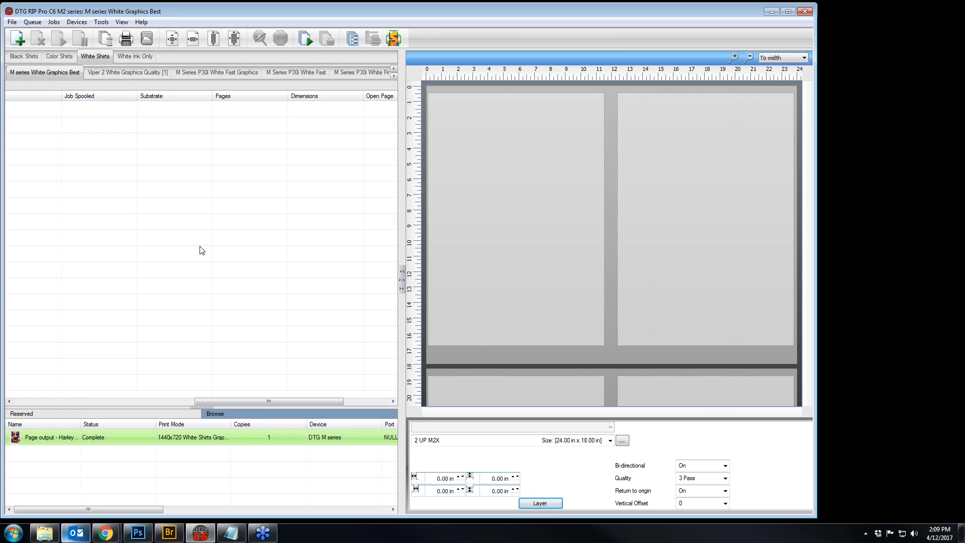
Step: Add the Baby Squirel image from the Fluidmask folder in the Pictures library to the M series White Graphics Best queue
left_click(18, 37)
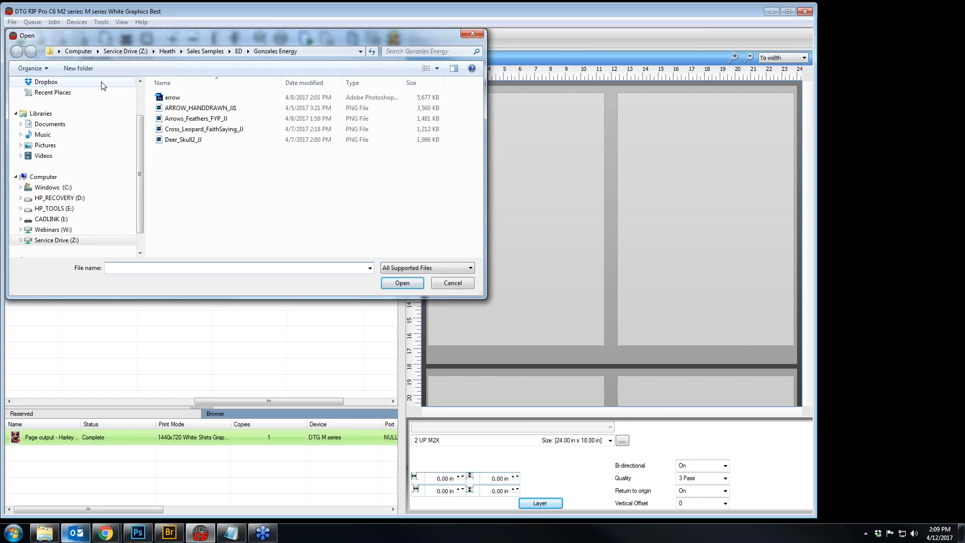
left_click(69, 145)
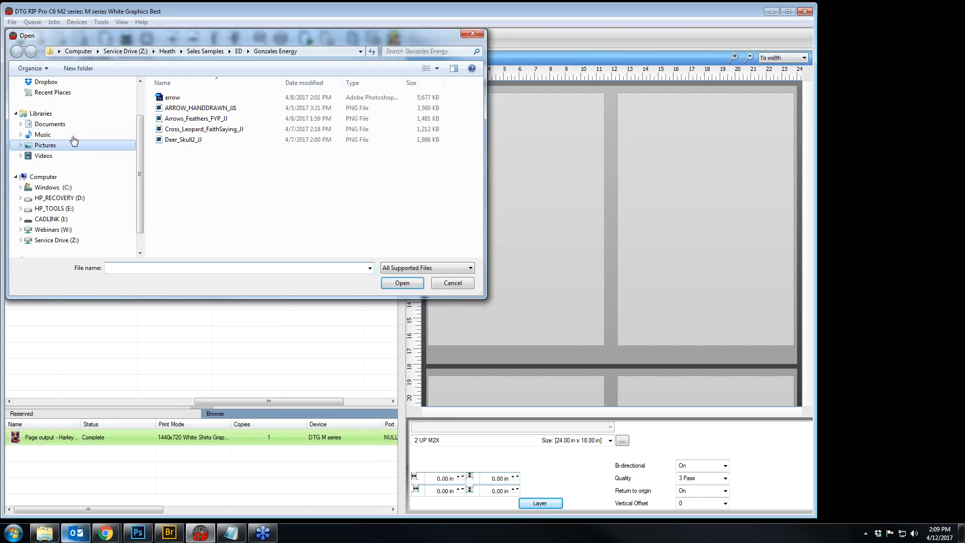
double_click(283, 127)
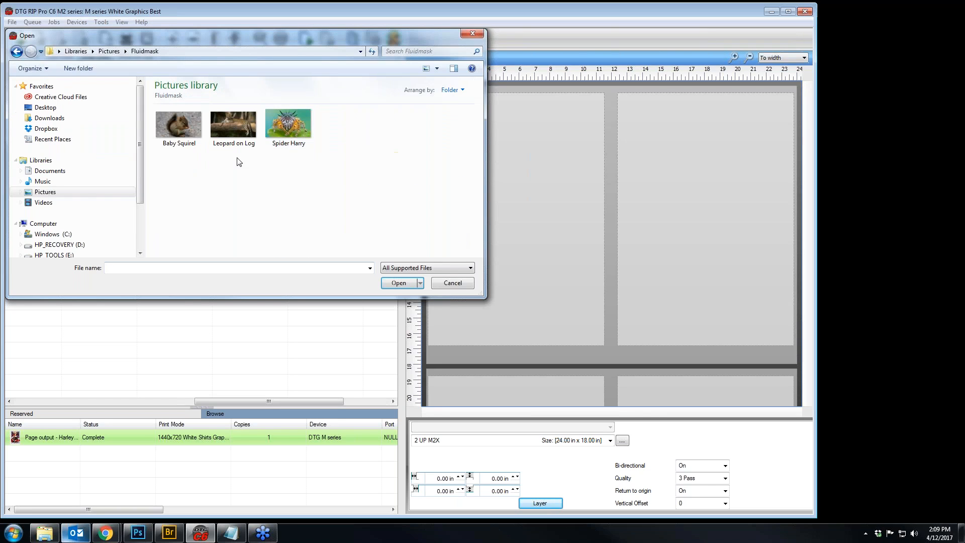
left_click(178, 126)
left_click(401, 283)
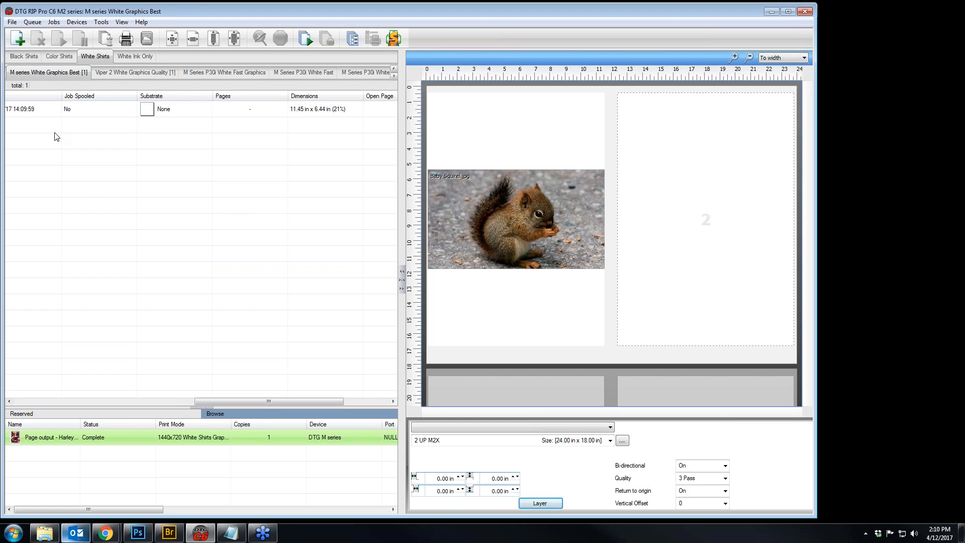
Step: Select the Baby Squirel job and check which plugin editing commands and CADlink Easy Adjustments are available for it
left_click_drag(223, 397, 42, 397)
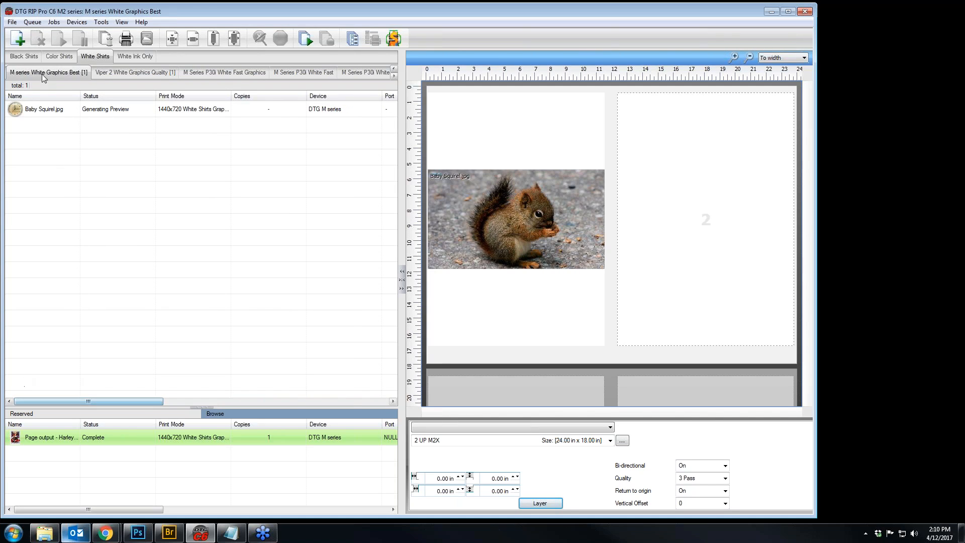
left_click(72, 111)
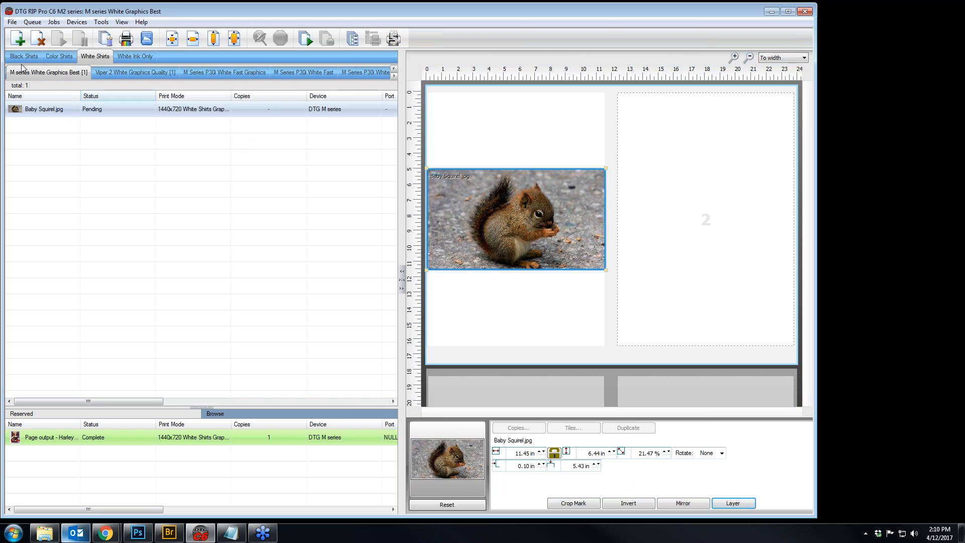
left_click(54, 23)
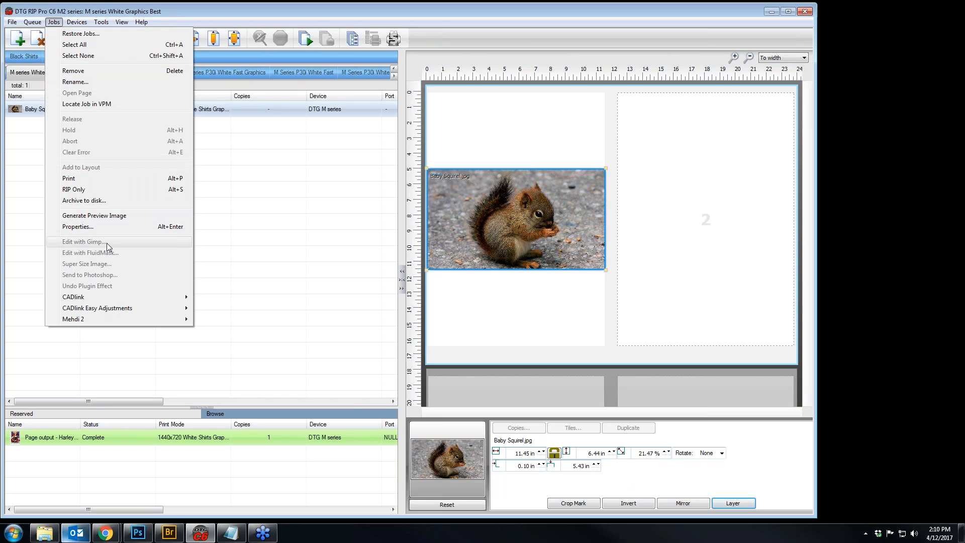
left_click(255, 229)
left_click(59, 111)
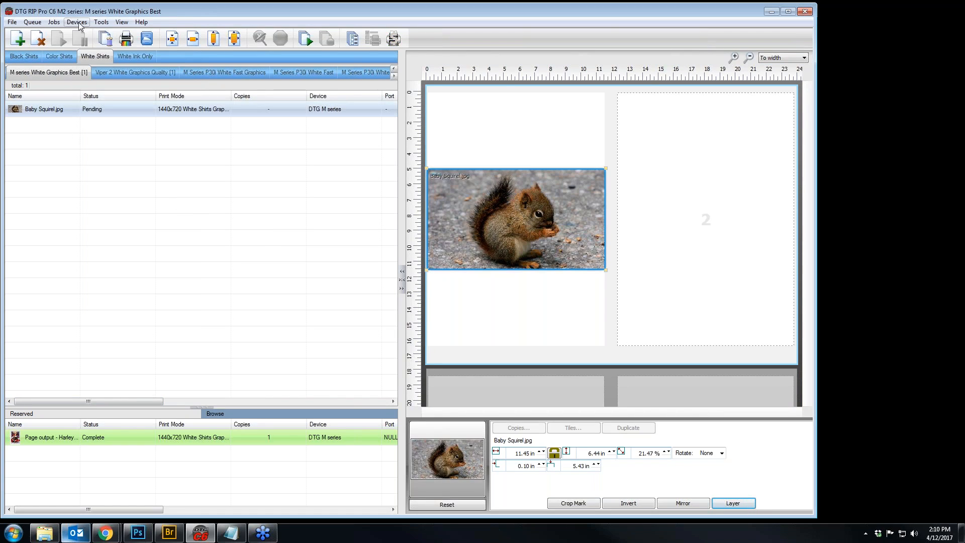
left_click(53, 22)
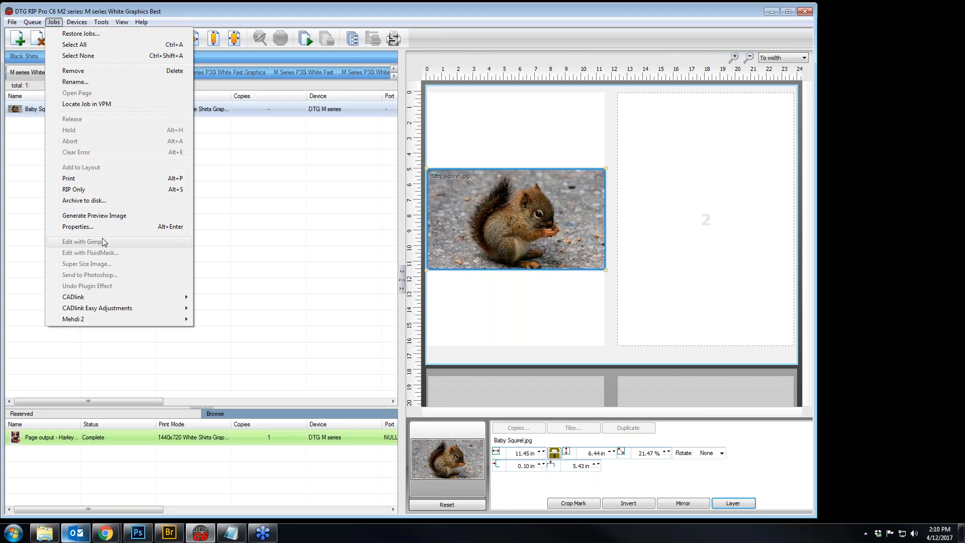
mouse_move(103, 296)
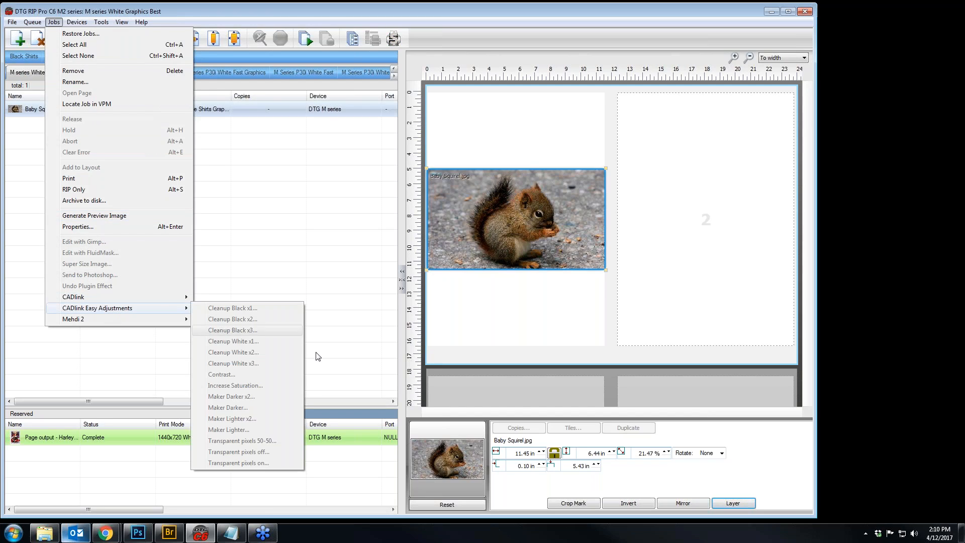
left_click(341, 271)
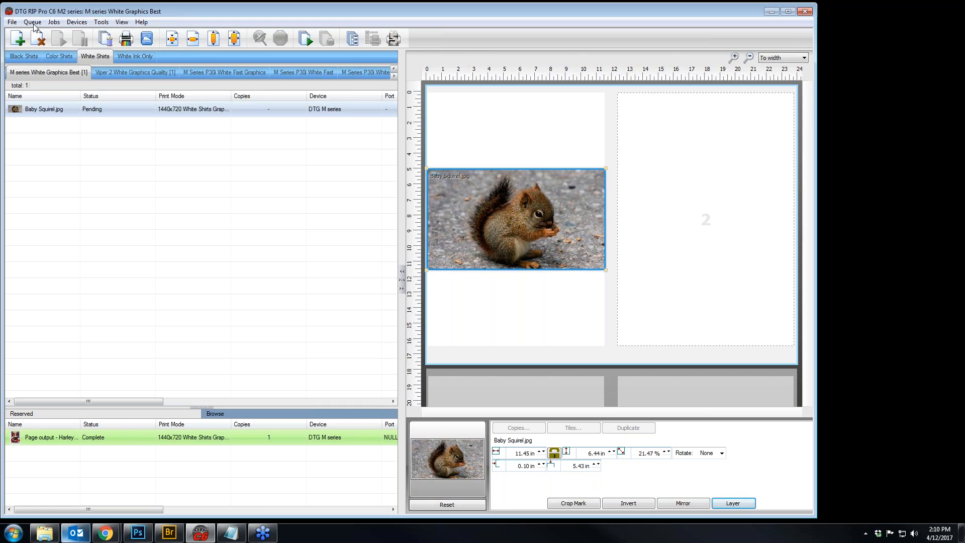
left_click(54, 22)
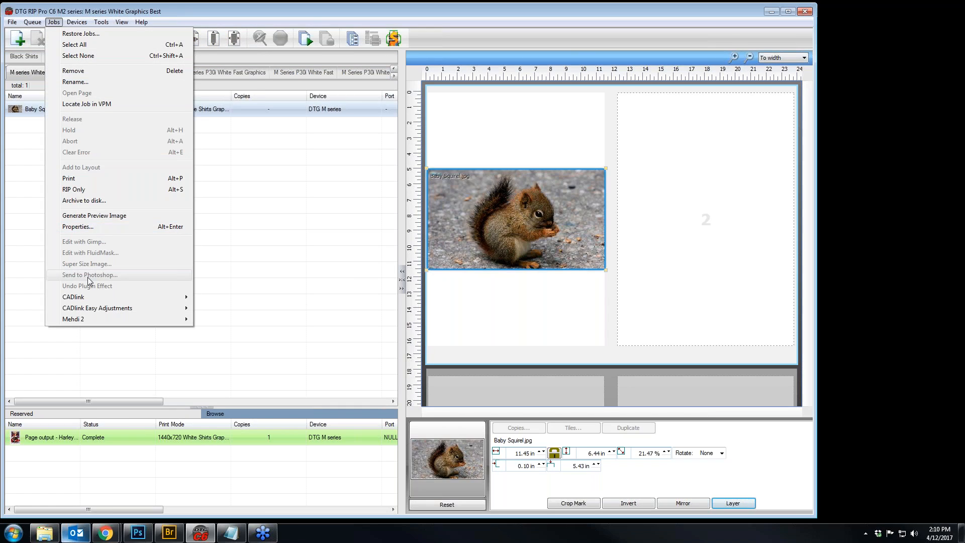
left_click(29, 115)
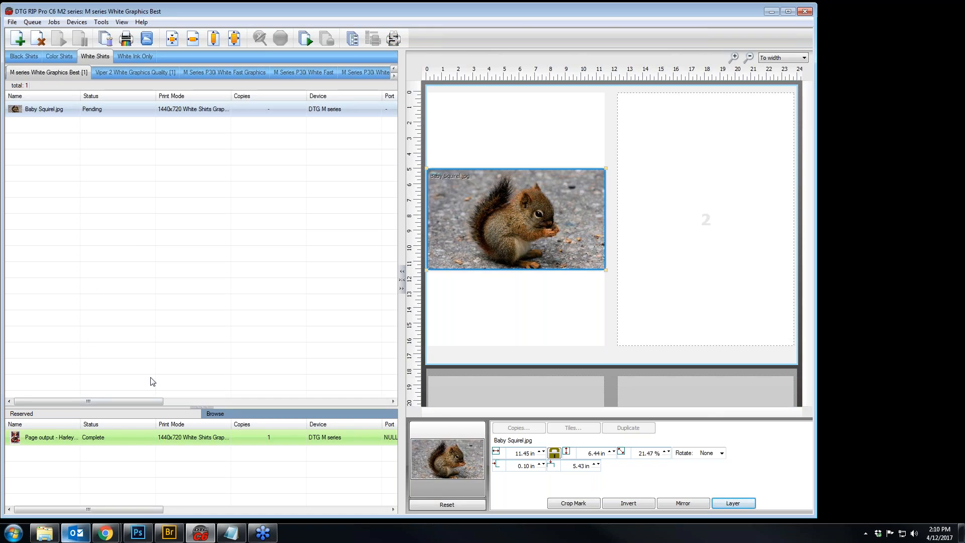
Step: Remove the completed Harley page output job from the reserved jobs list
right_click(122, 440)
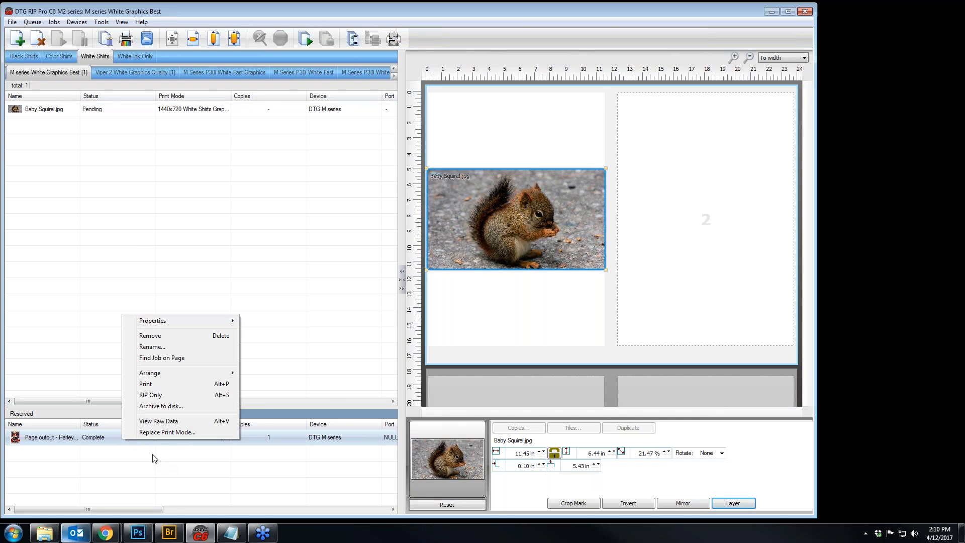
left_click(162, 336)
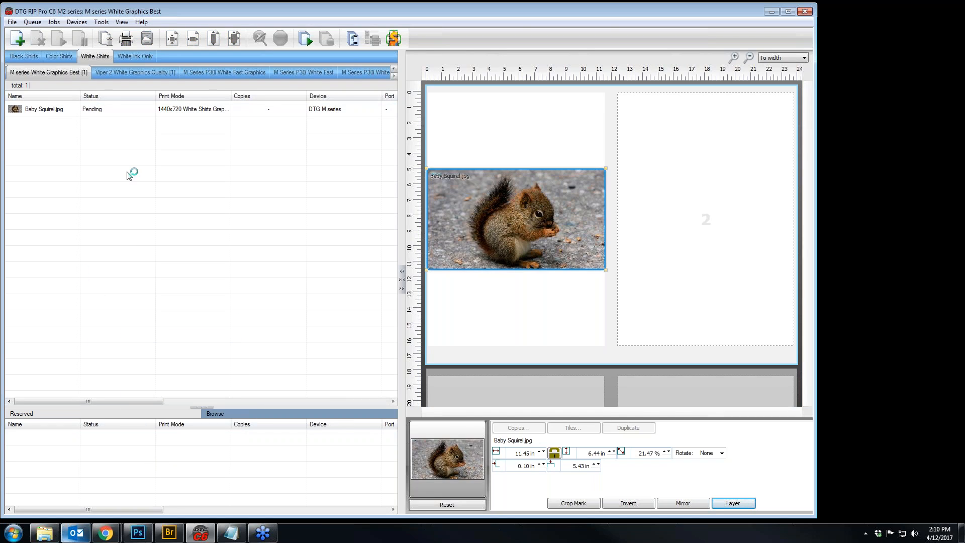
Step: Scale the Baby Squirel image down proportionally on the first platen to about 10.58 x 5.95 in
left_click(69, 107)
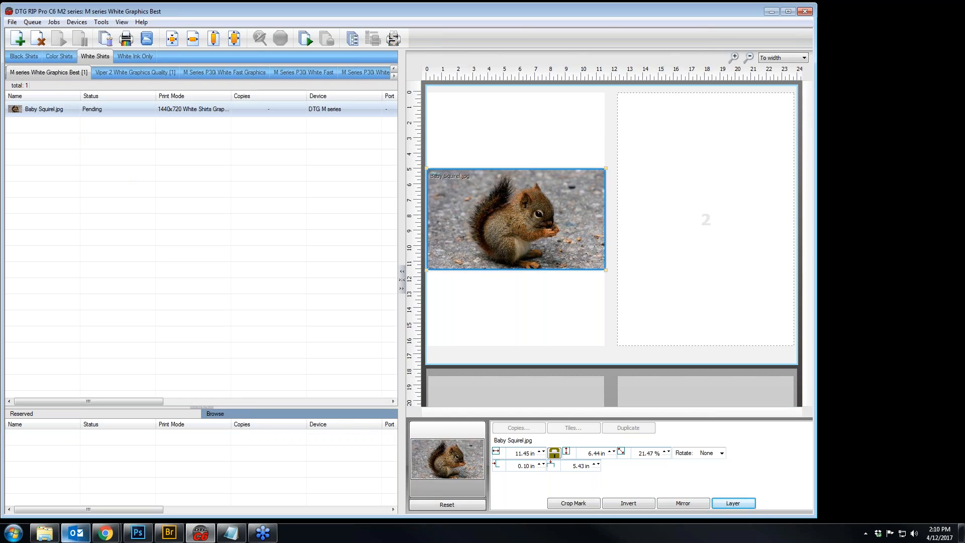
left_click(433, 175)
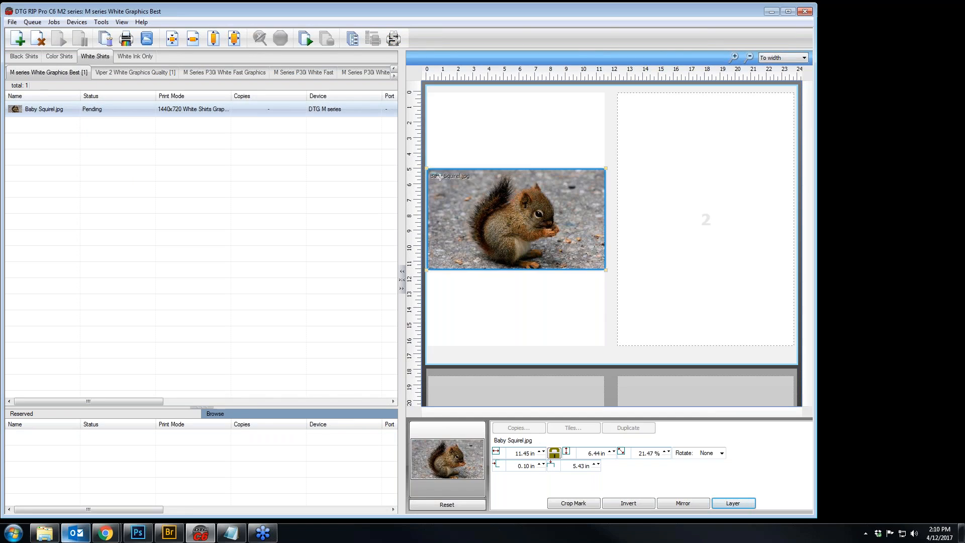
left_click_drag(427, 168, 442, 178)
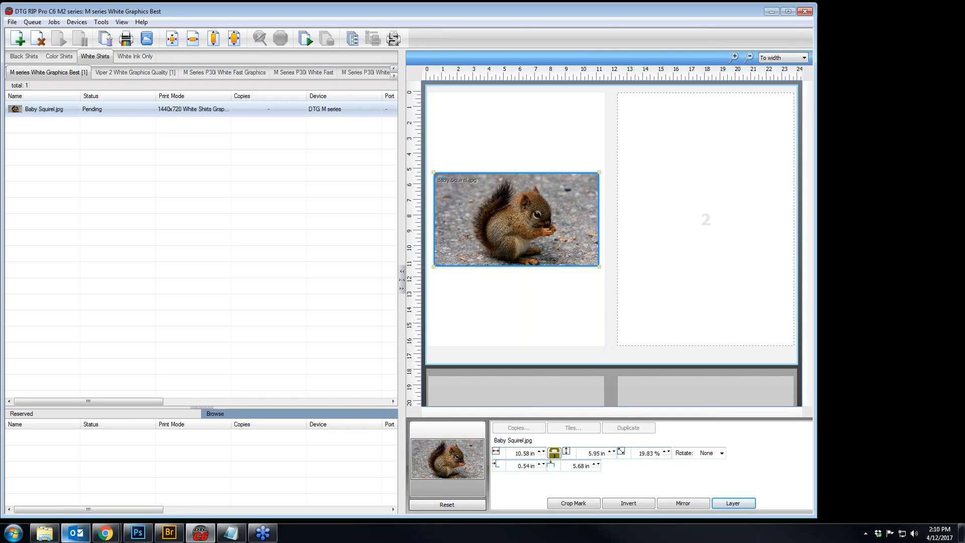
Step: Check the resized Baby Squirel job's available commands for FluidMask and the other plugin editors
left_click(54, 113)
left_click(60, 23)
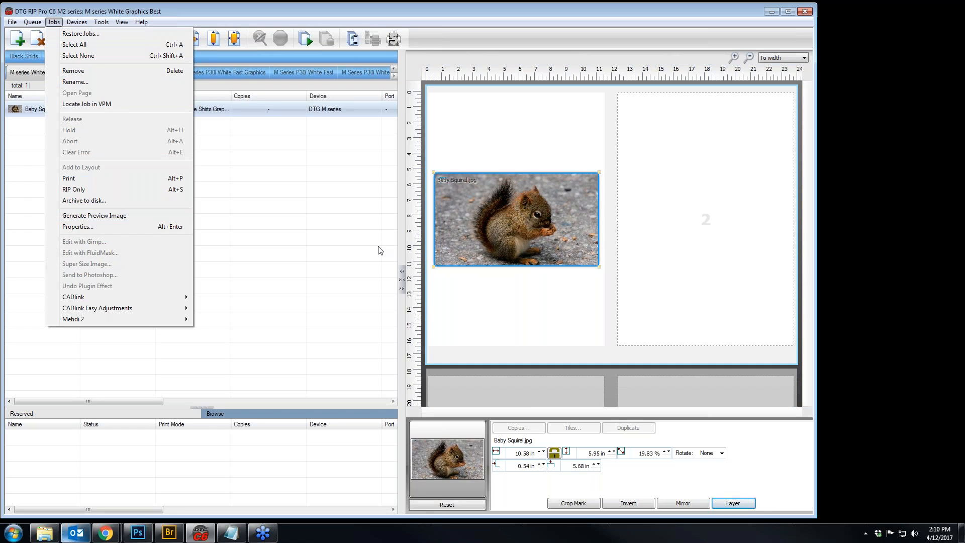
left_click(254, 240)
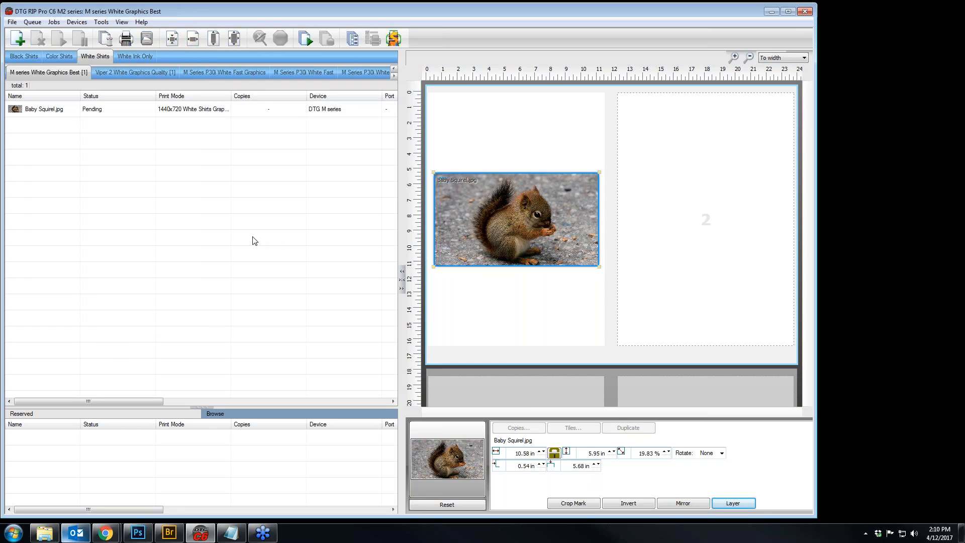
right_click(137, 107)
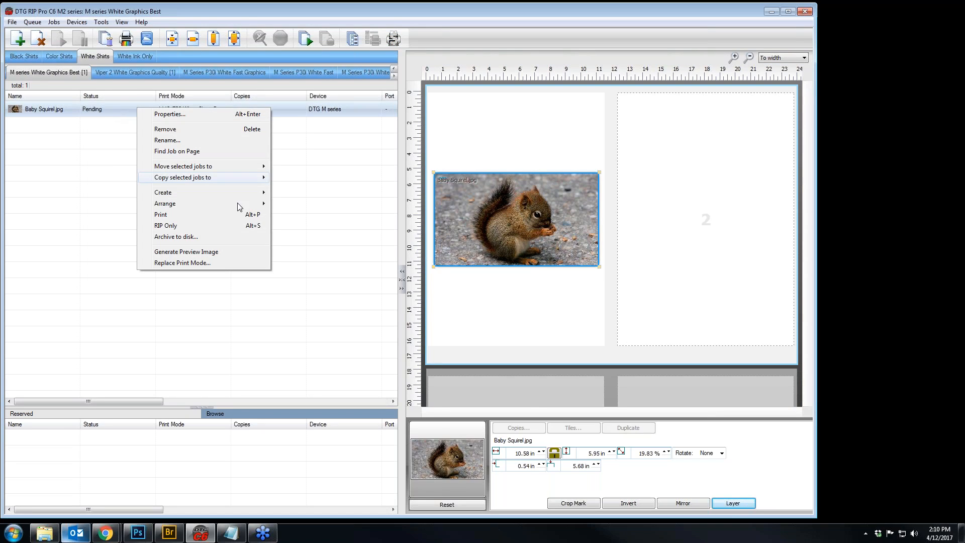
left_click(300, 257)
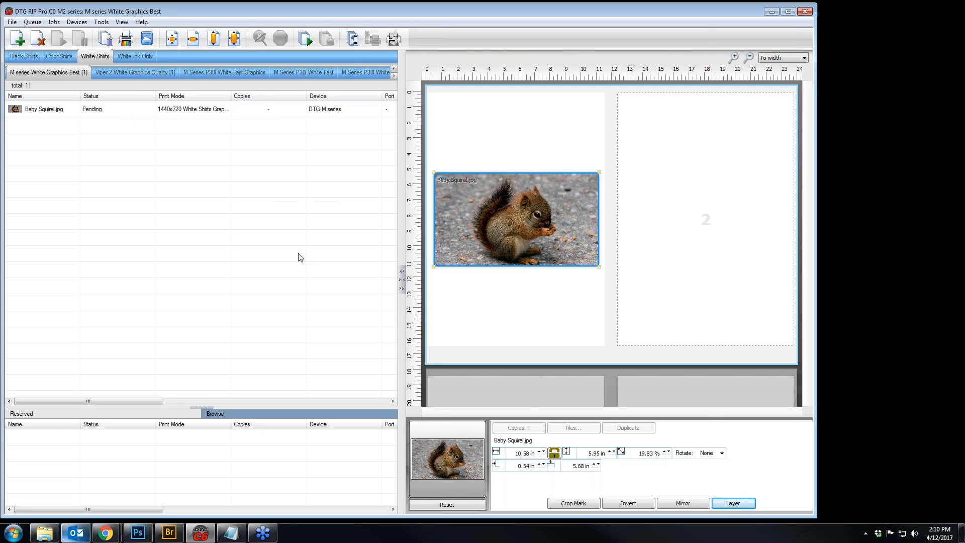
Step: Update the RIP's license file, then close and restart DTG RIP Pro C6
left_click(141, 22)
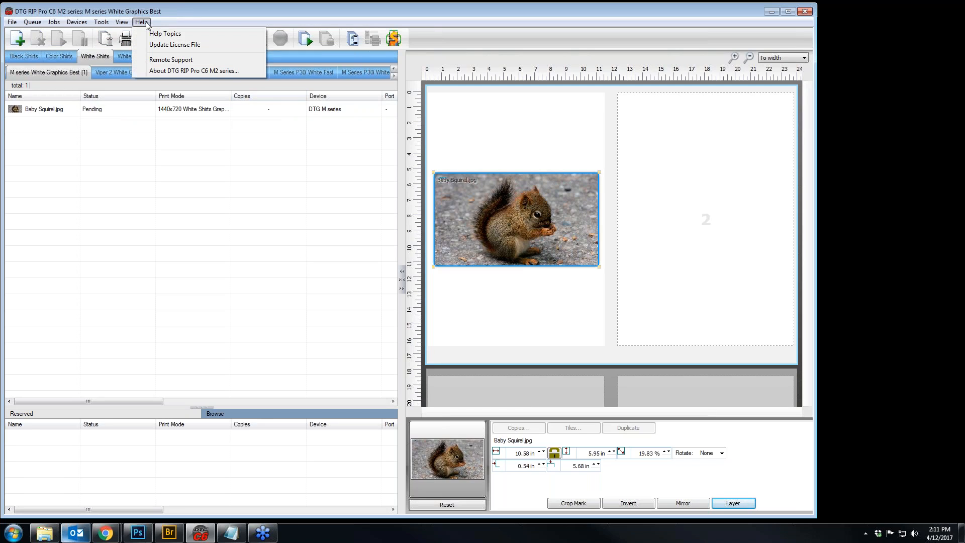
left_click(175, 45)
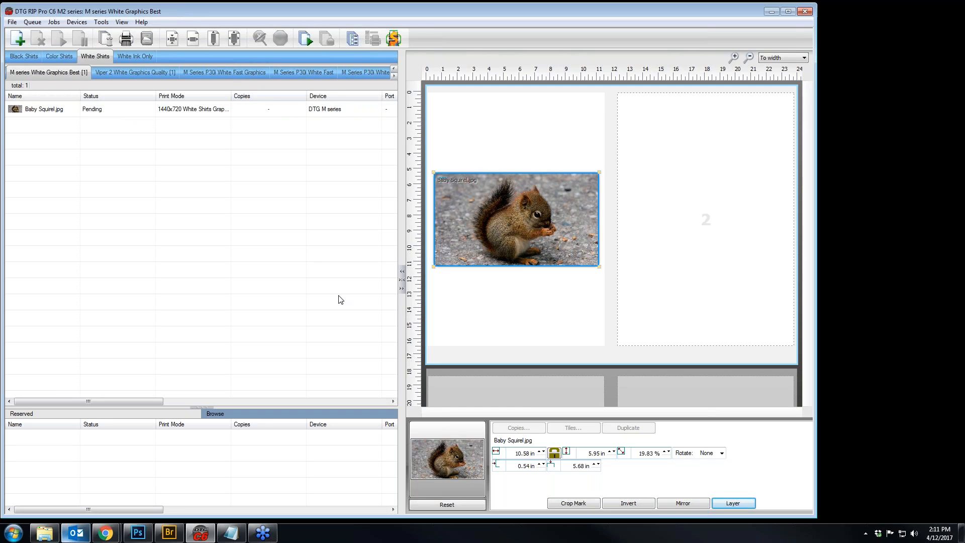
left_click(493, 276)
left_click(794, 11)
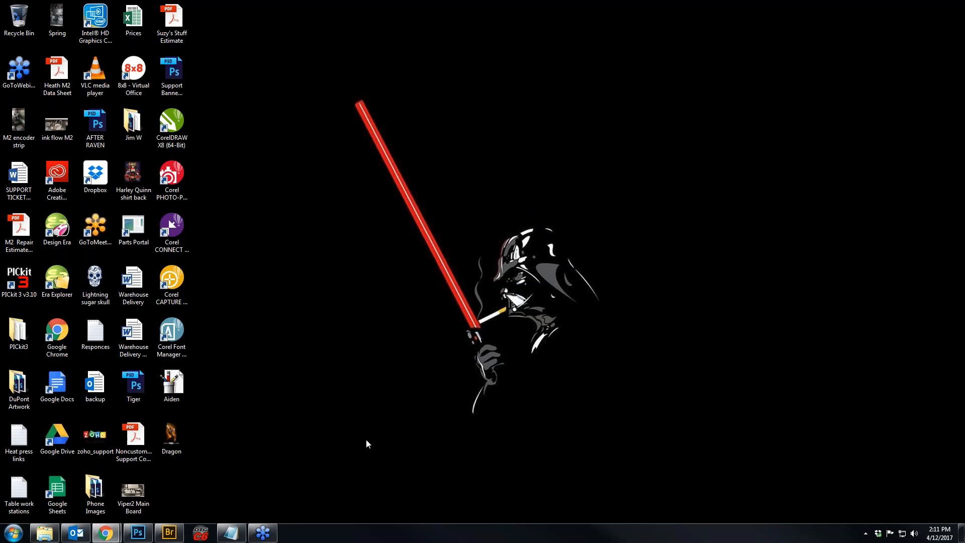
left_click(200, 533)
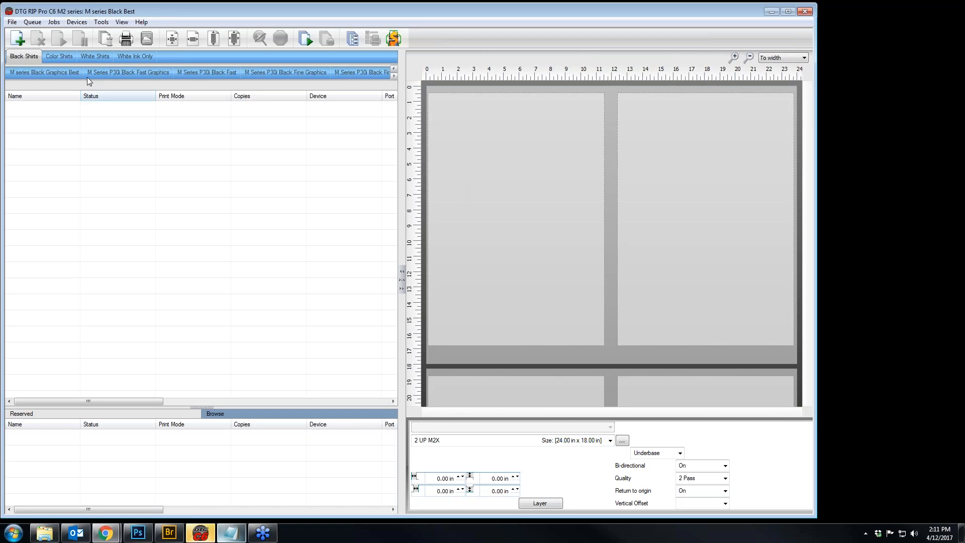
Step: Select the Baby Squirel job in the White Shirts queue and recheck which job and plugin commands it offers
left_click(89, 57)
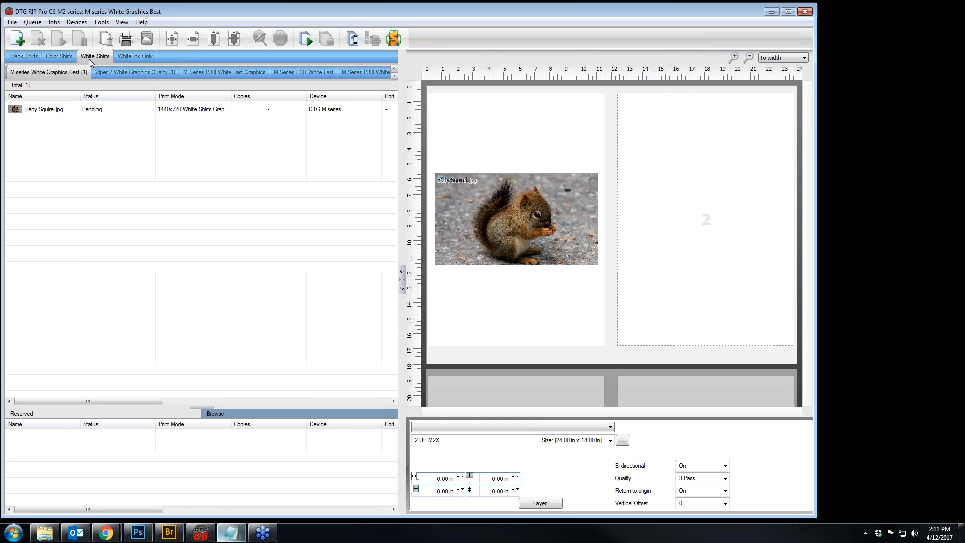
left_click(100, 109)
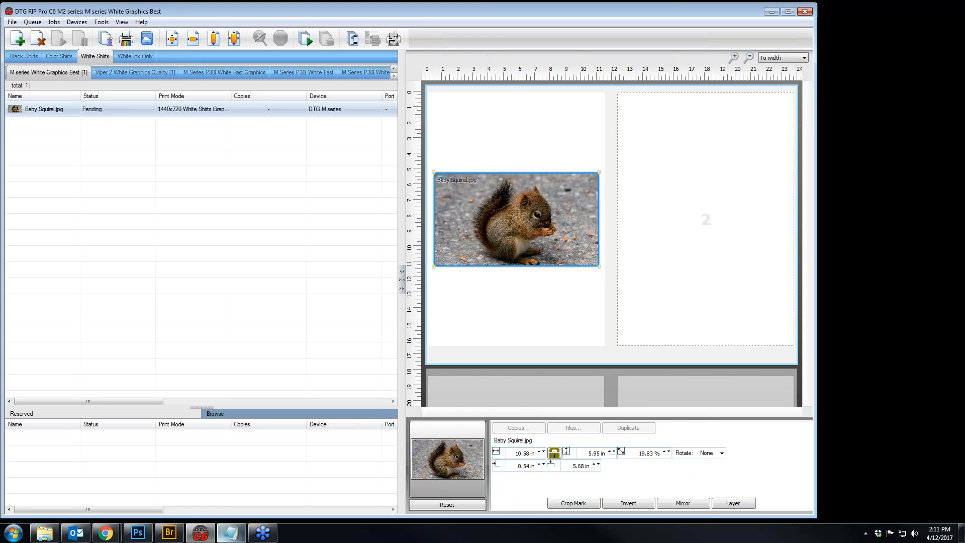
left_click(54, 23)
left_click(53, 23)
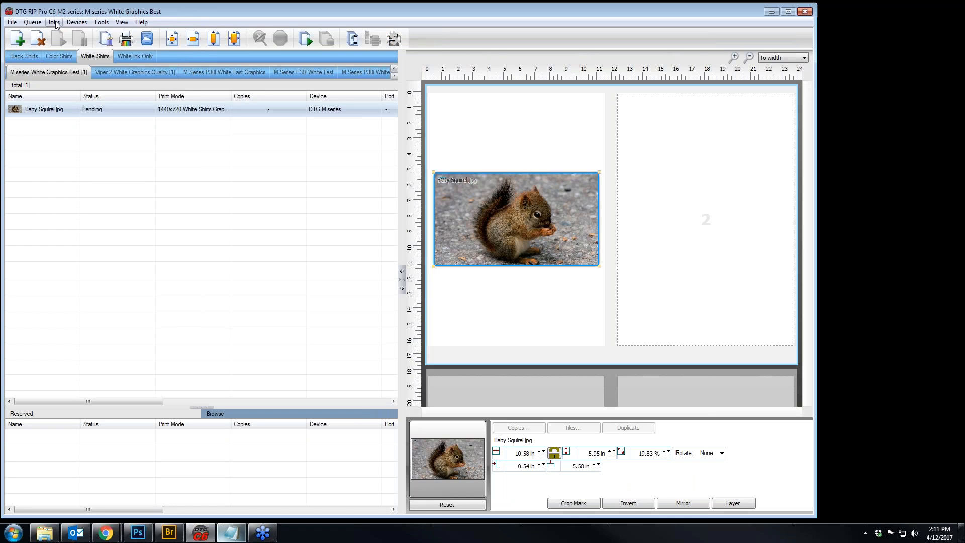
right_click(47, 111)
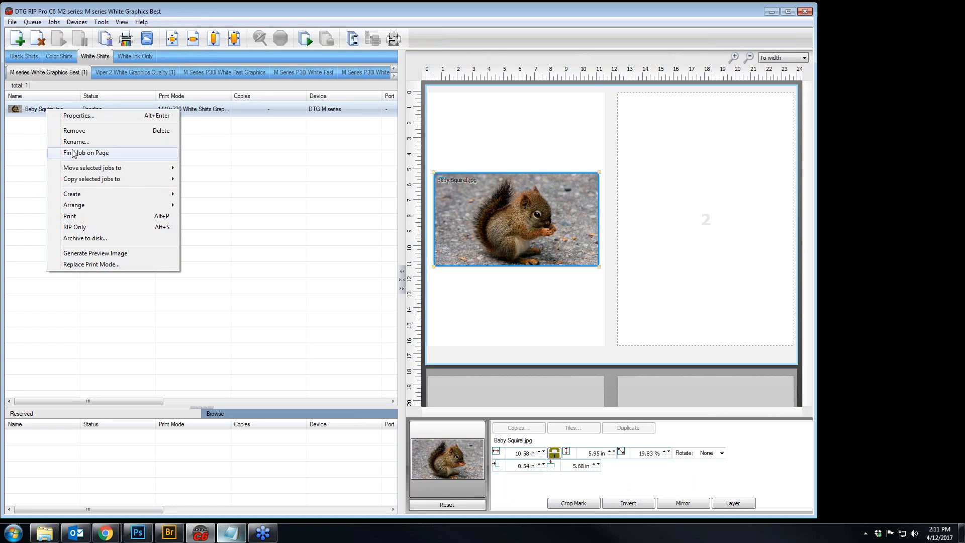
mouse_move(89, 196)
left_click(217, 107)
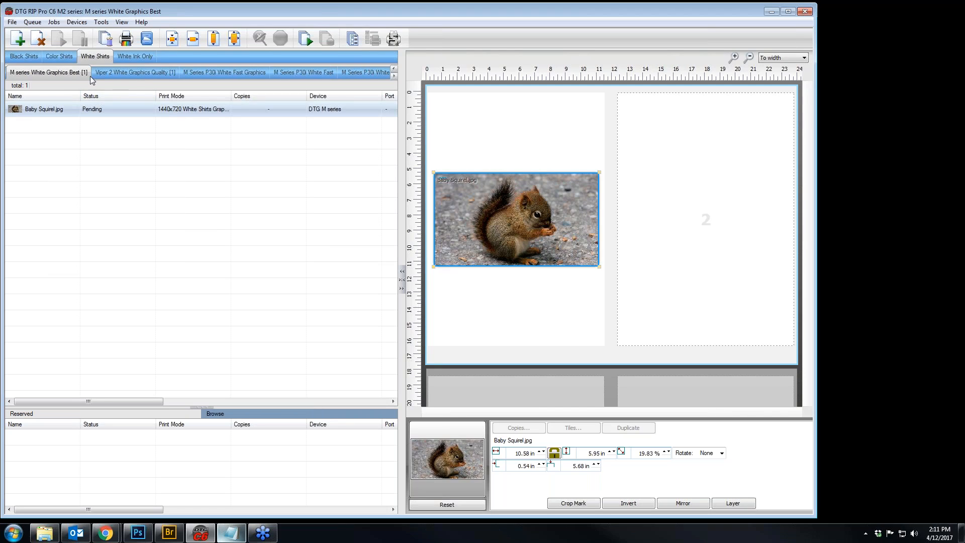
Step: Remove the Alignment Film test job from the Viper 2 White Graphics Quality queue
left_click(135, 73)
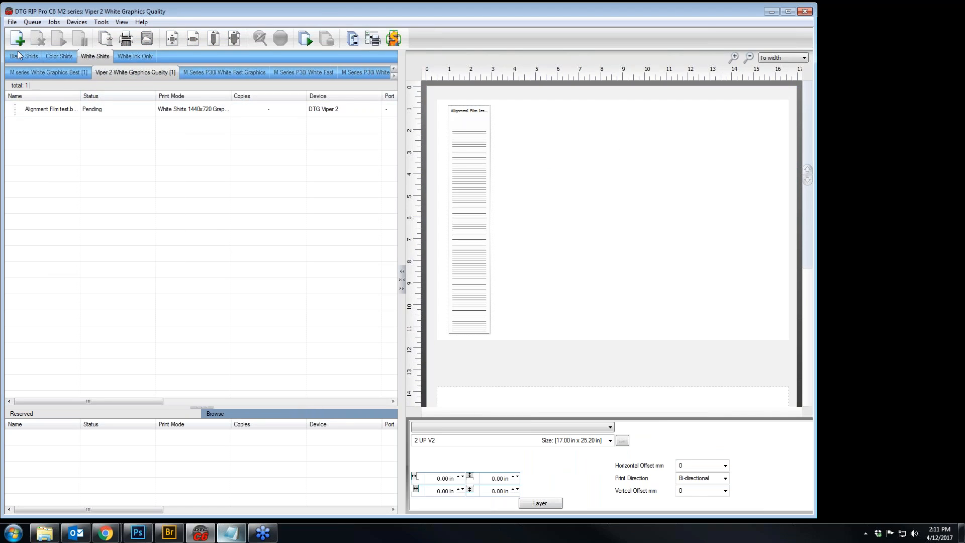
left_click(101, 110)
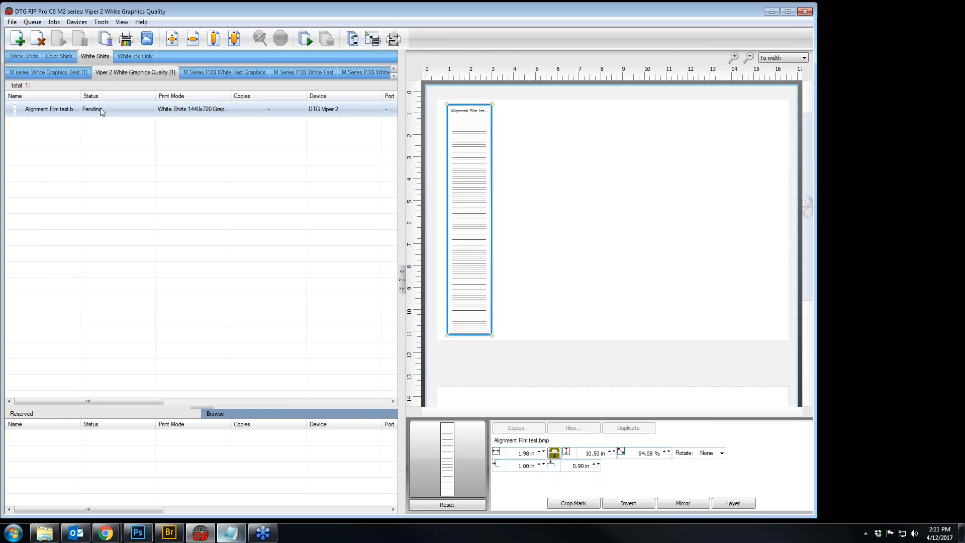
key("Delete")
Step: Add the Baby Squirel image to the Viper 2 White Graphics Quality queue
left_click(17, 38)
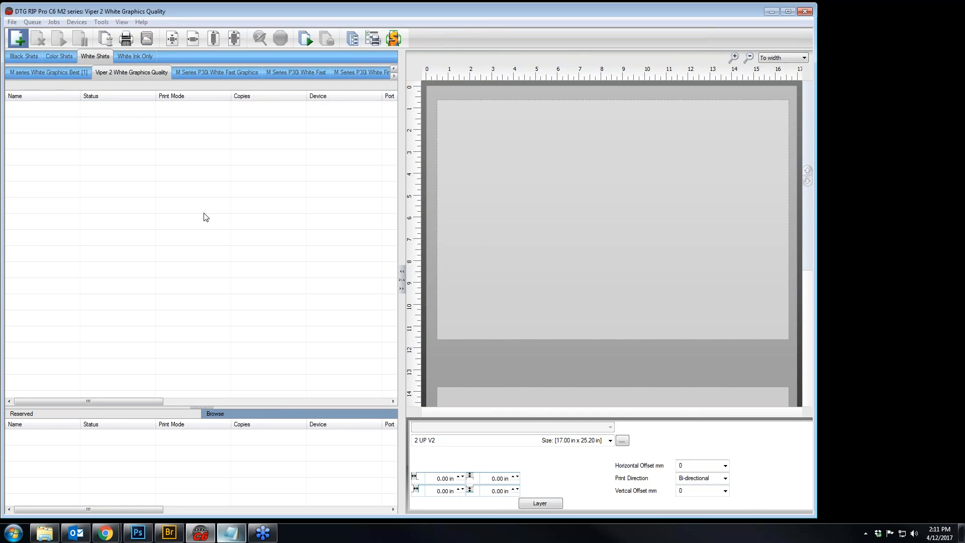
left_click(175, 128)
left_click(399, 283)
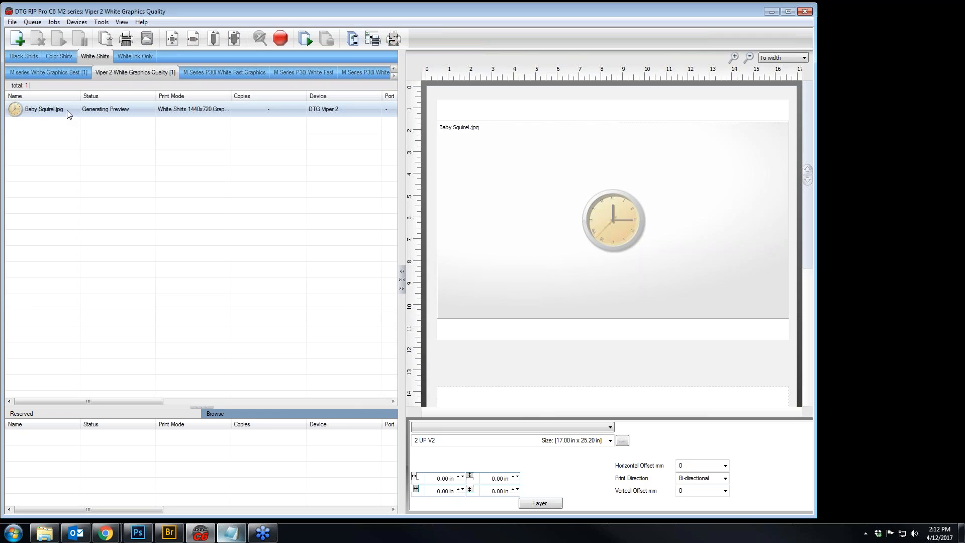
Step: Check which plugin editing commands are available for the Baby Squirel job in the Viper 2 queue
left_click(54, 22)
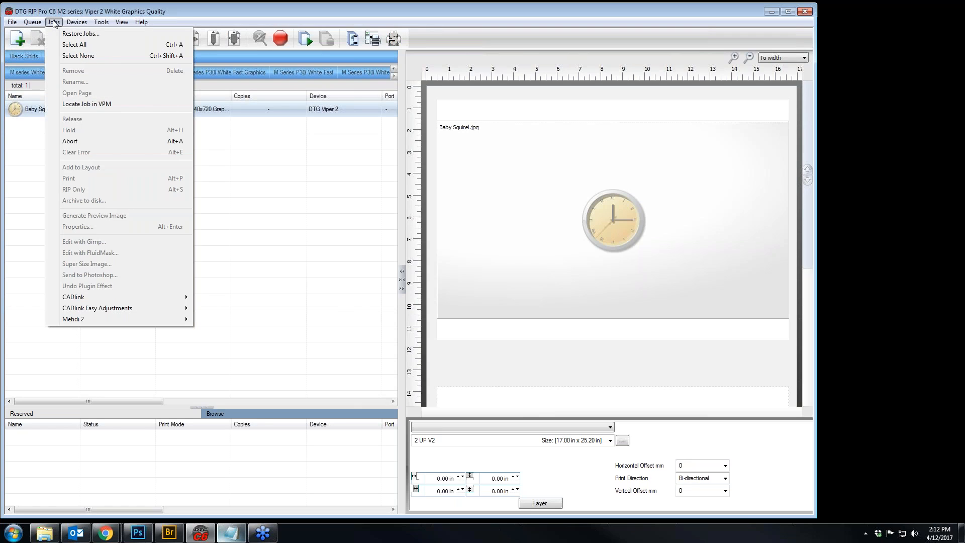
left_click(44, 114)
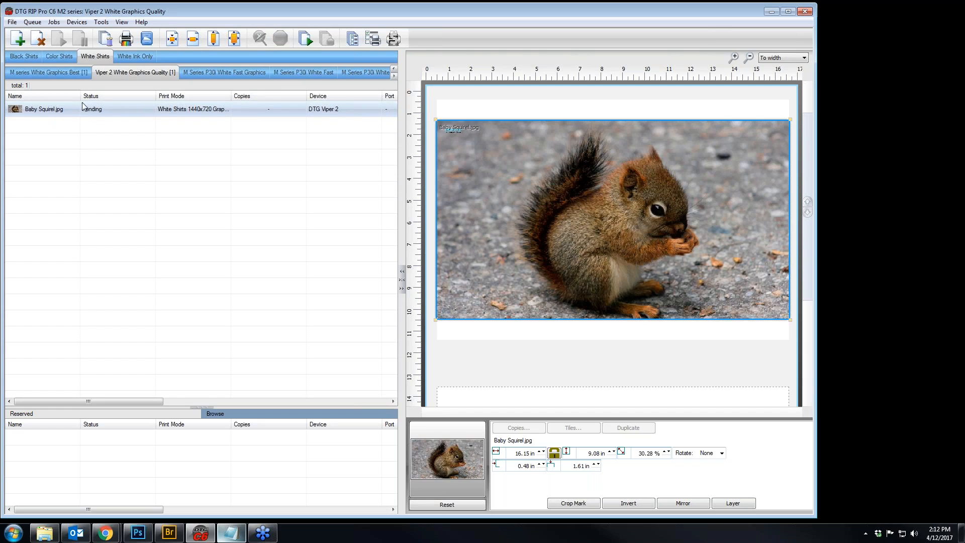
left_click(54, 22)
left_click(54, 23)
right_click(73, 111)
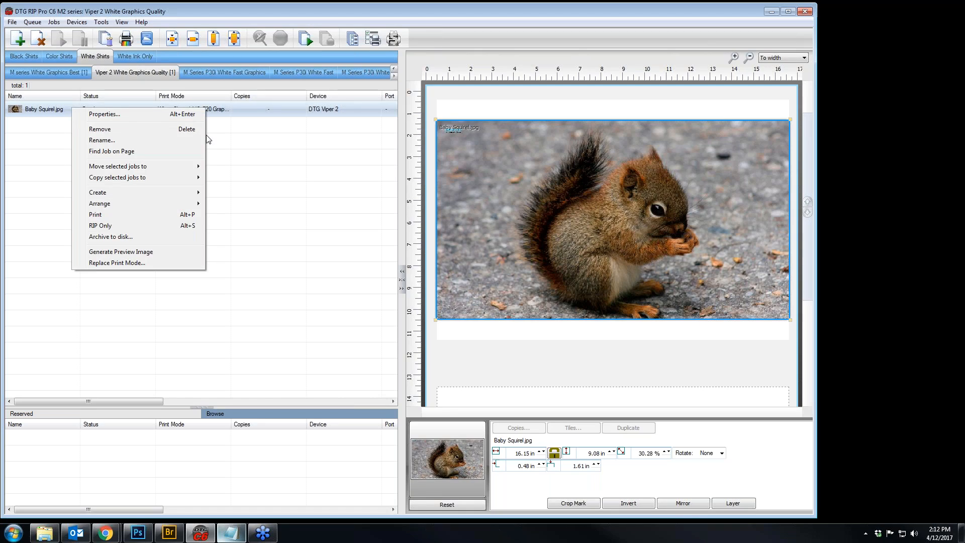
left_click(273, 169)
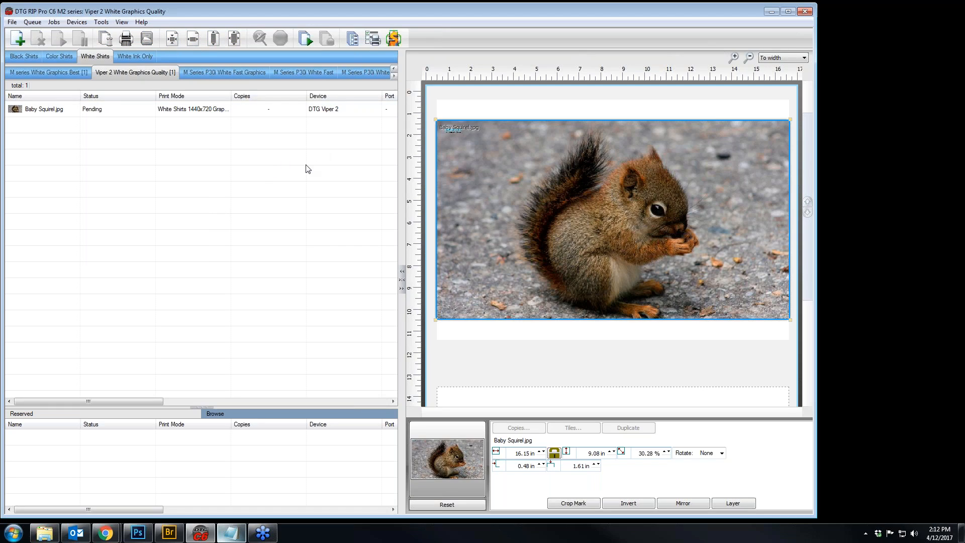
Step: Close DTG RIP Pro and dismiss the scan-and-fix and AutoPlay prompts for the CADLINK (G:) drive
left_click(817, 40)
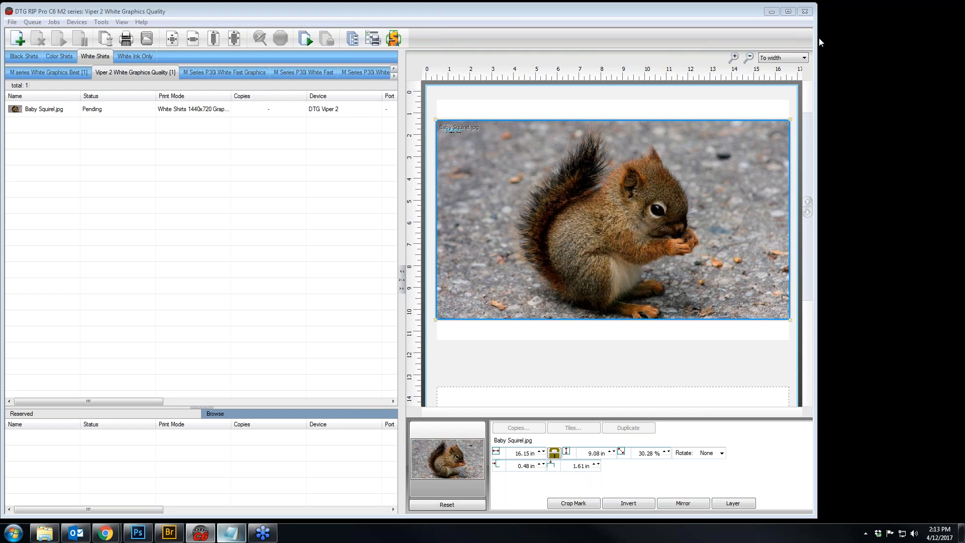
left_click(805, 11)
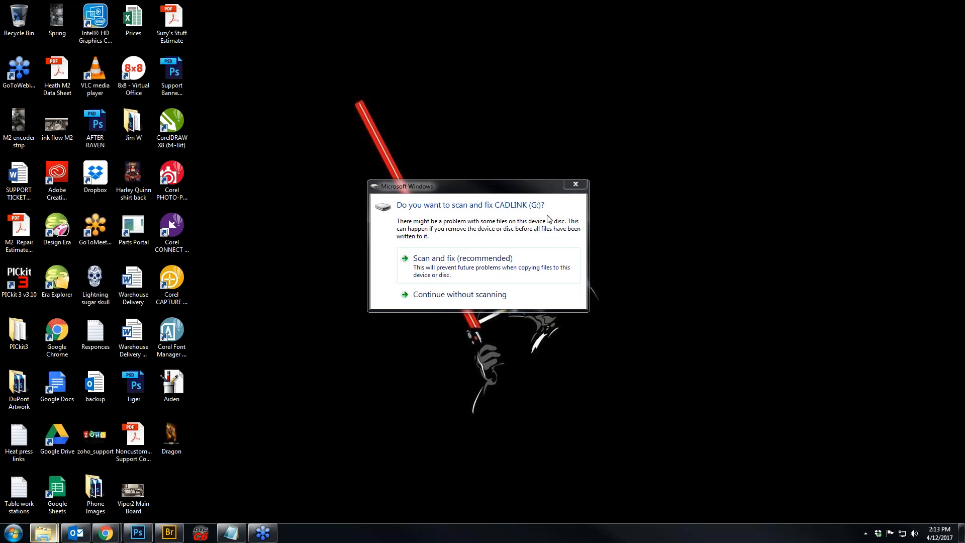
left_click(582, 182)
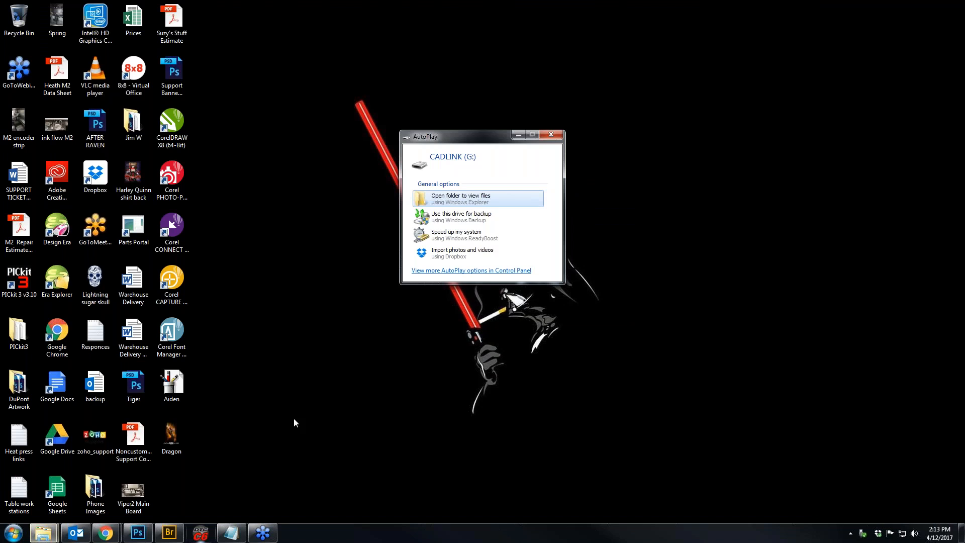
left_click(551, 134)
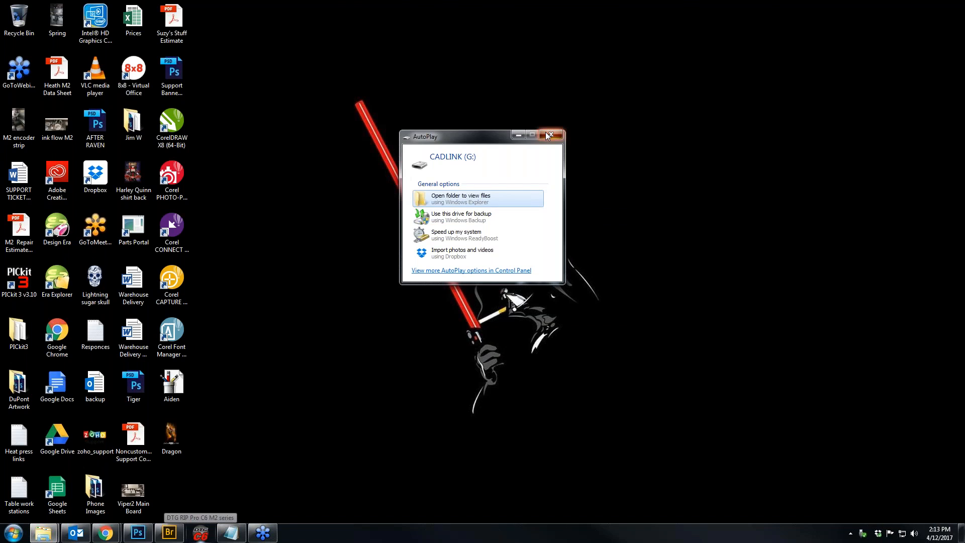
Step: Relaunch DTG RIP Pro C6 and open its product information to browse for a new license file
left_click(199, 534)
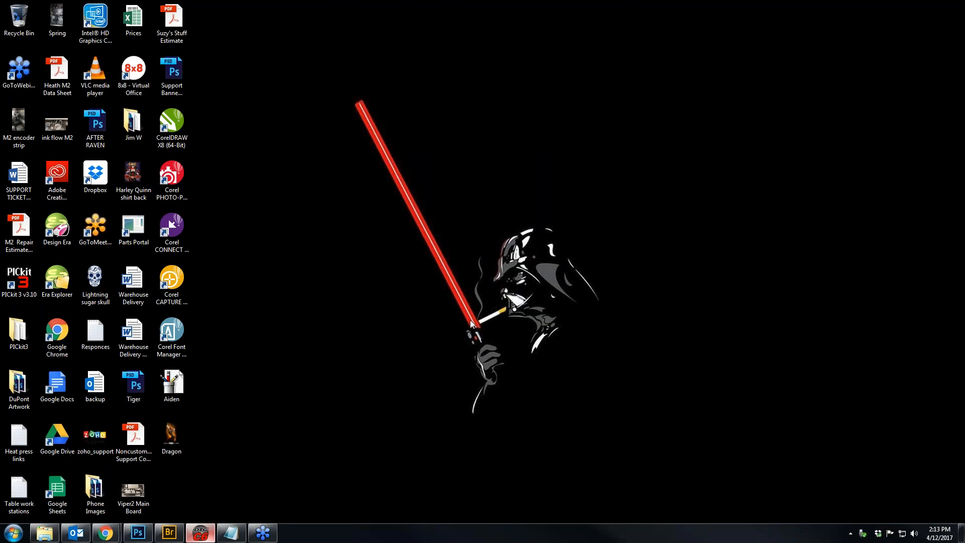
left_click(397, 340)
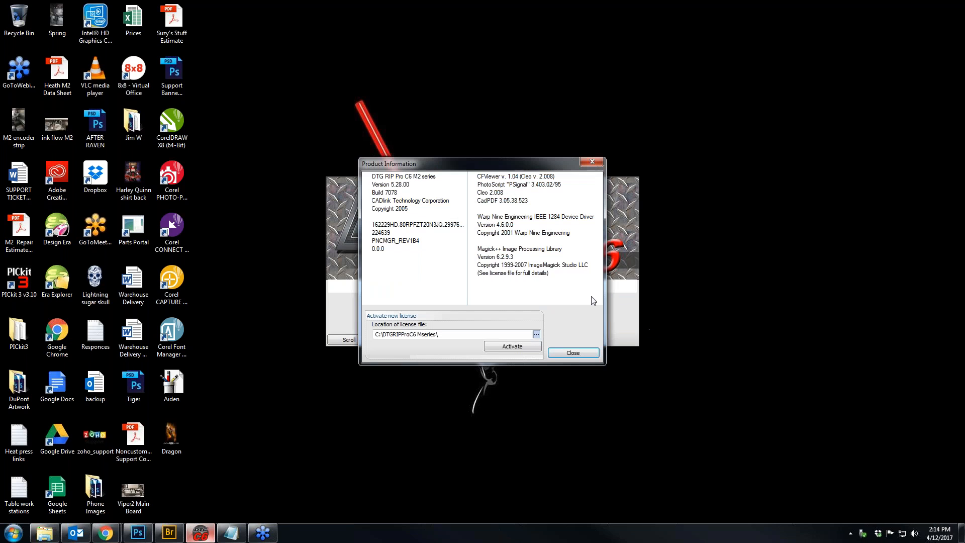
left_click(536, 334)
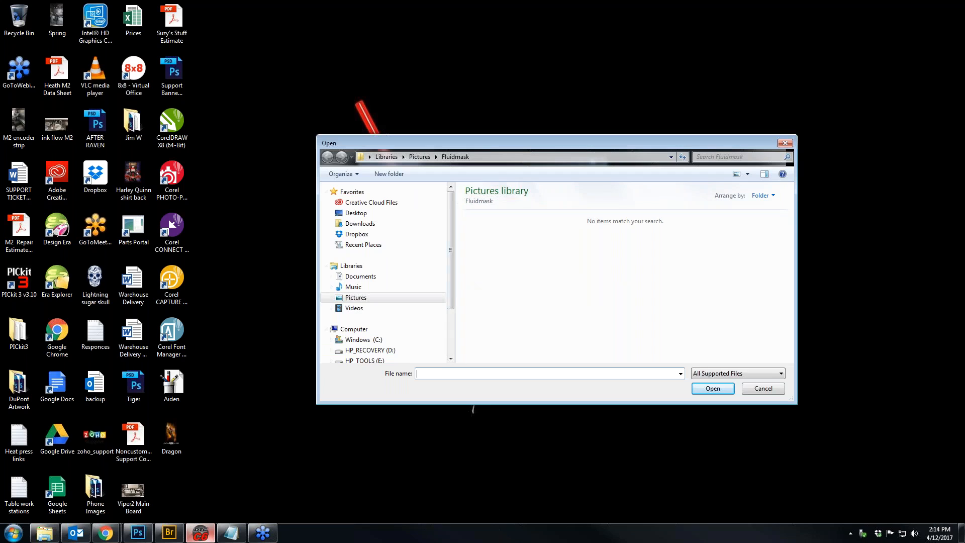
Step: Show all file types on the CADLINK (G:) drive and choose ProductP.lcf as the license file
left_click_drag(450, 273, 450, 315)
left_click(360, 314)
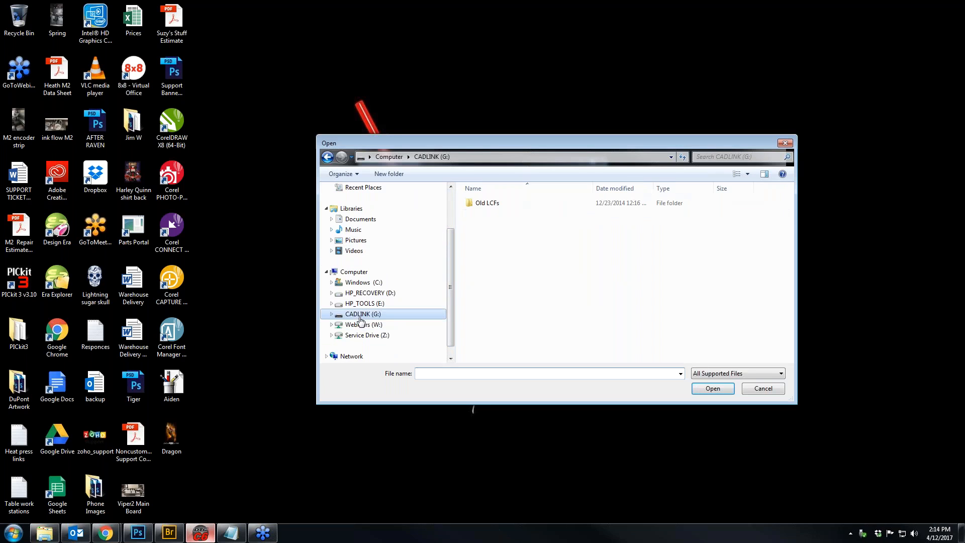
scroll(346, 320, "up", 2)
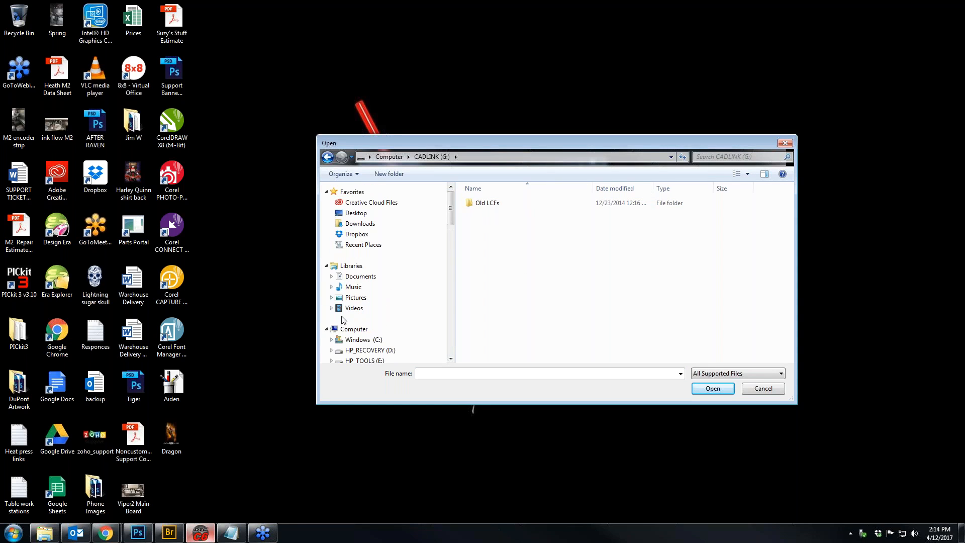
left_click(762, 374)
left_click(709, 398)
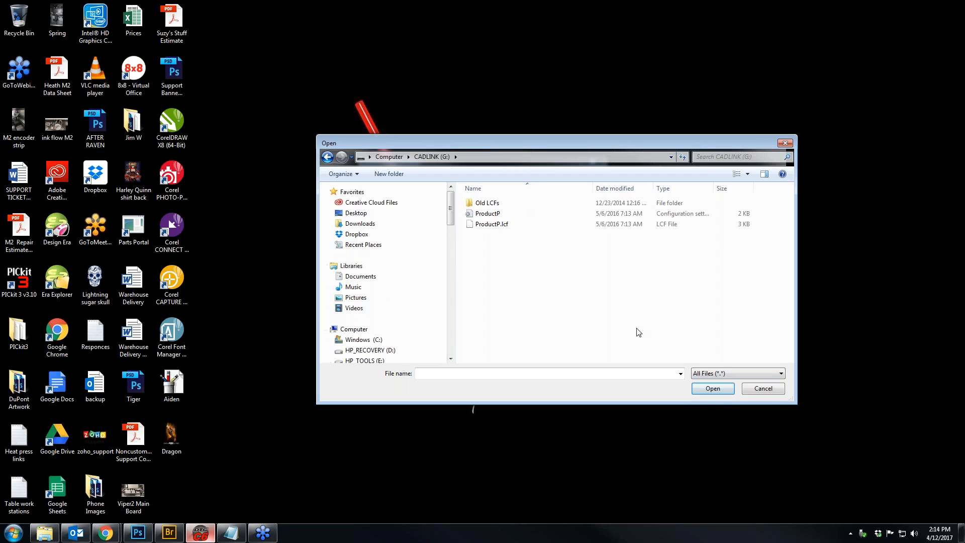
left_click(498, 224)
left_click(713, 388)
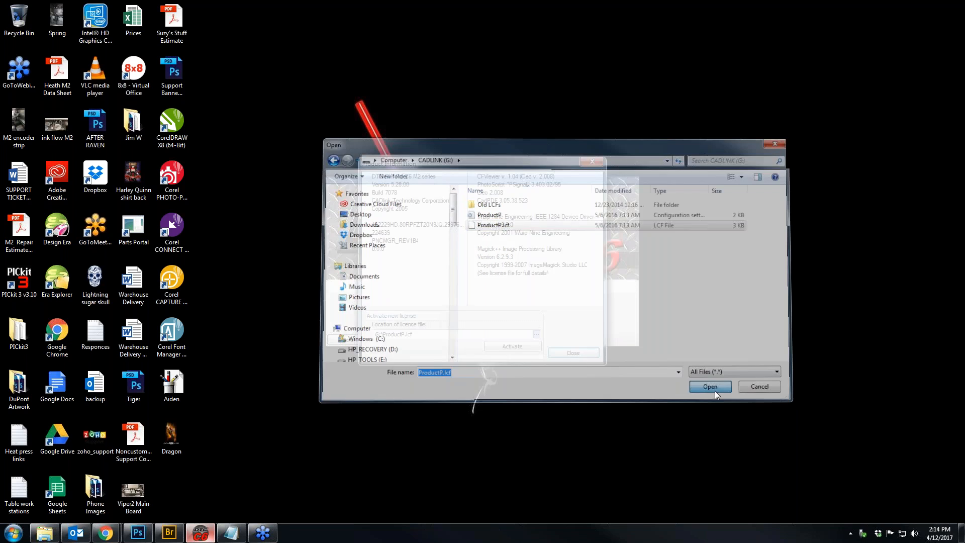
Step: Activate the ProductP.lcf license, close the product information, and bring the DTG RIP Pro C6 queue window up
left_click(520, 349)
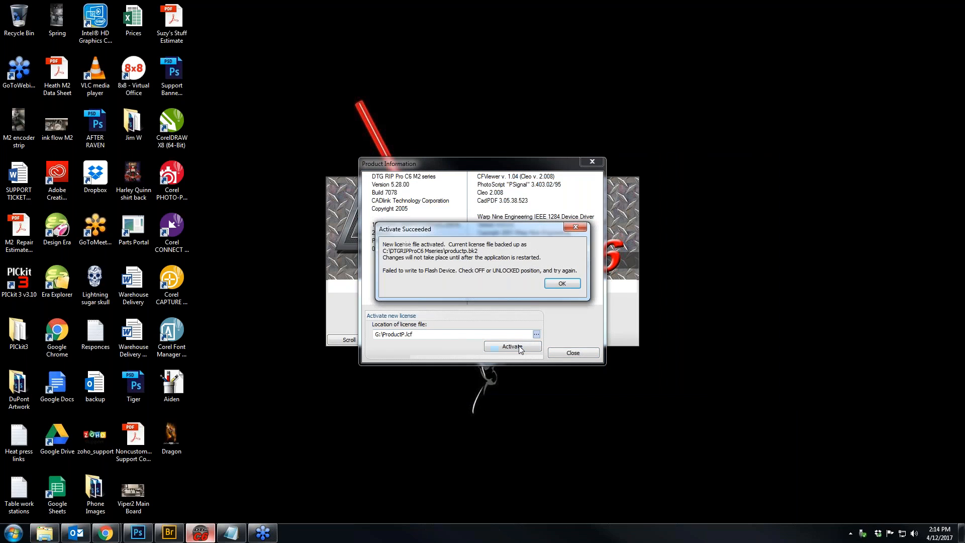
left_click(569, 287)
left_click(591, 354)
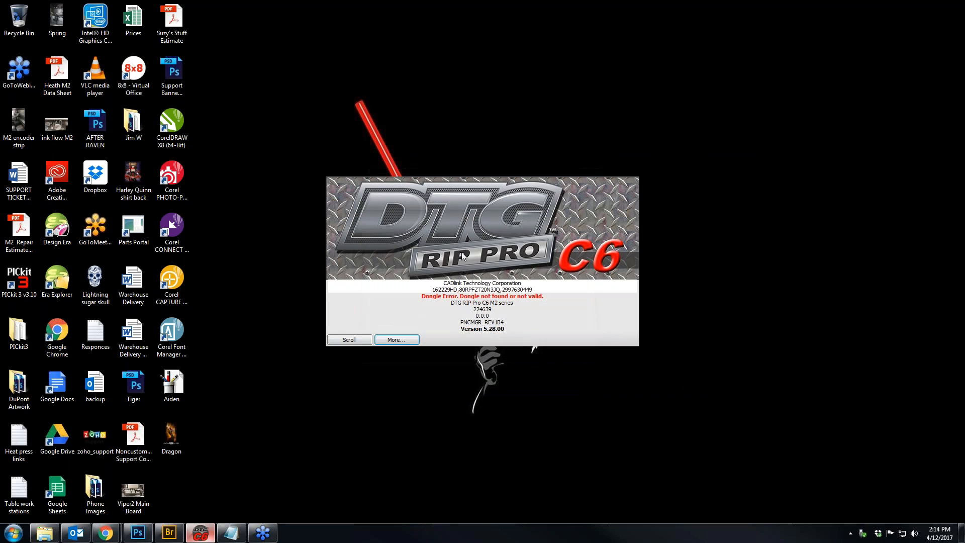
left_click(200, 534)
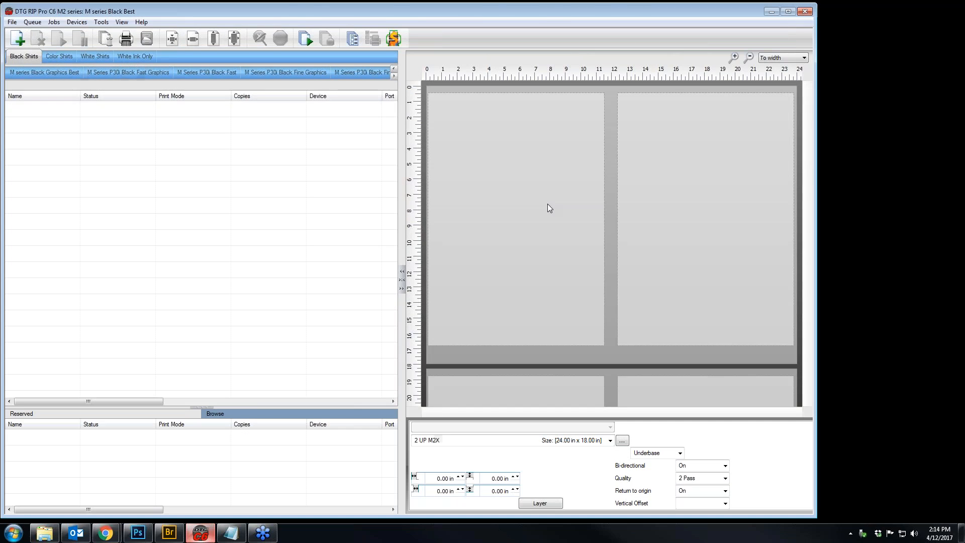
Step: Add Baby Squirel from the Fluidmask pictures folder to the Black Shirts queue and remove it again
left_click(18, 39)
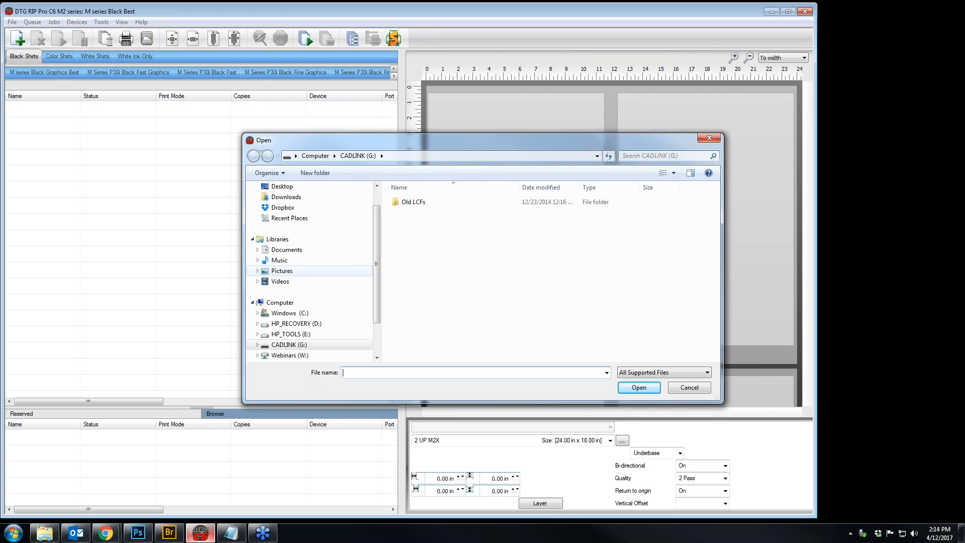
left_click(281, 270)
double_click(524, 232)
left_click(403, 217)
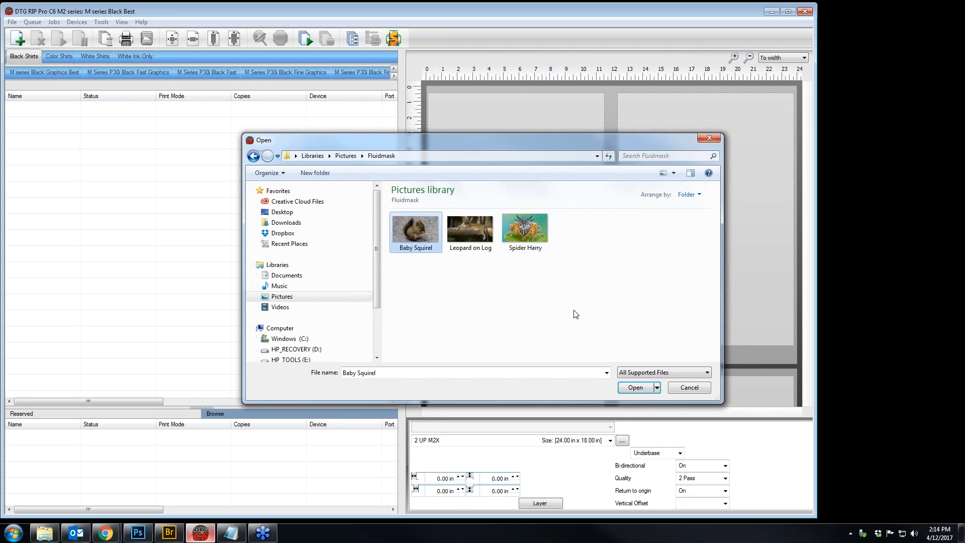
left_click(634, 388)
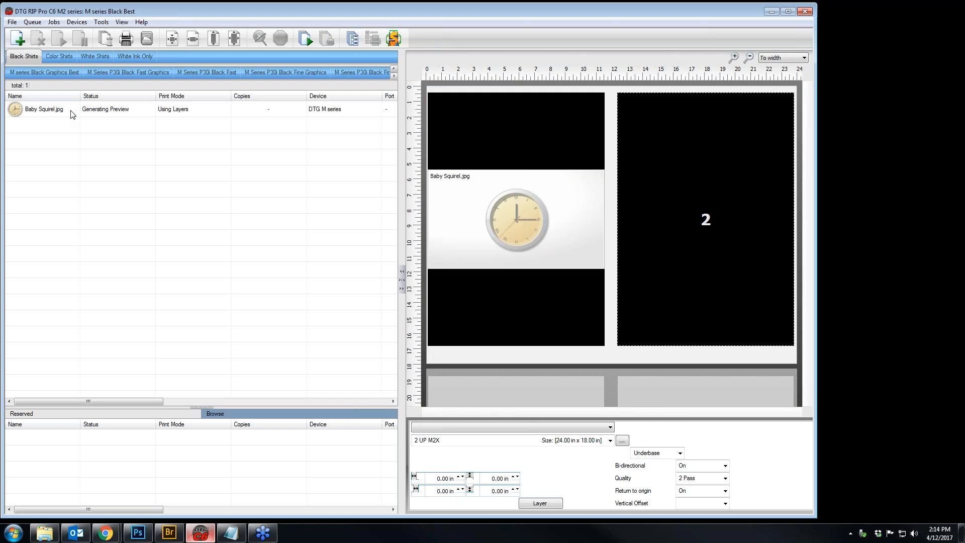
left_click(73, 108)
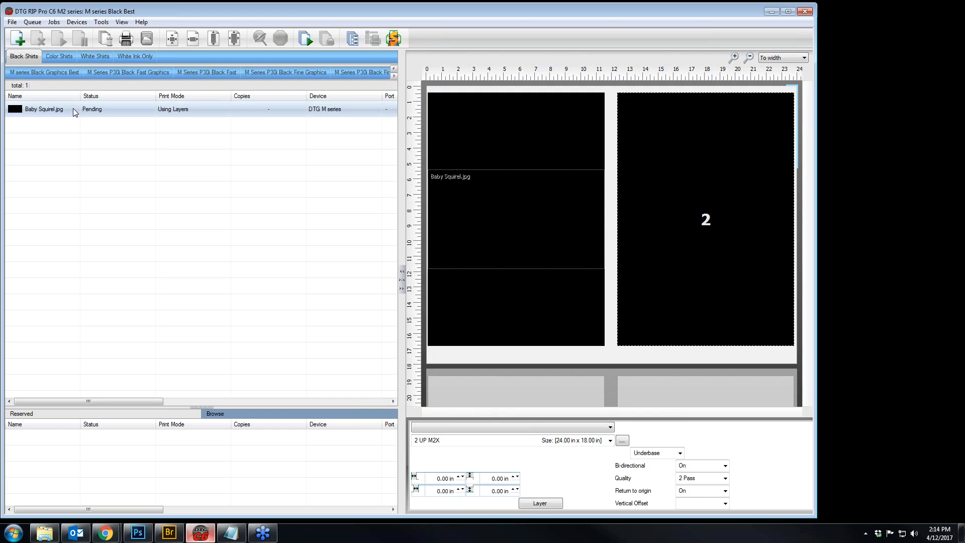
key("Delete")
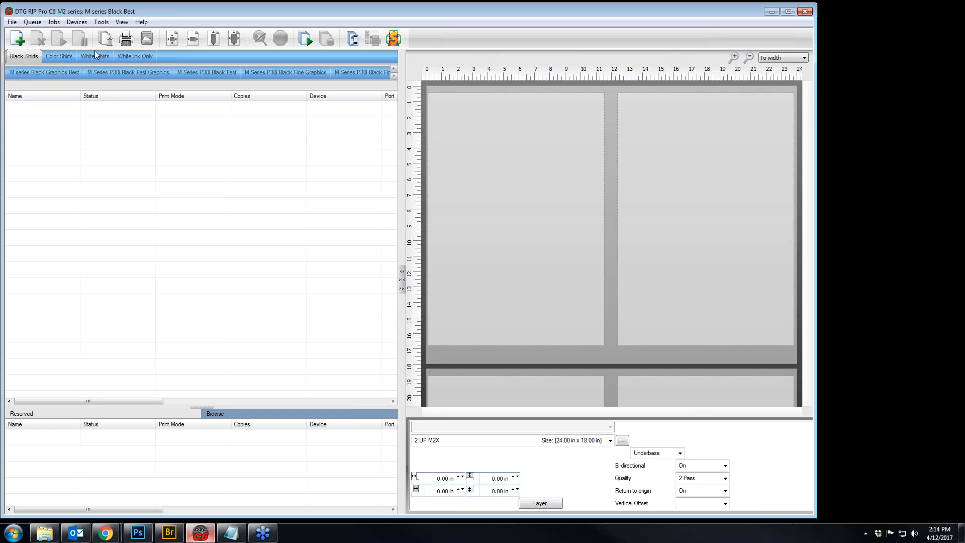
Step: Open the Baby Squirel job from the White Shirts M series Graphics Best queue for editing with FluidMask
left_click(95, 55)
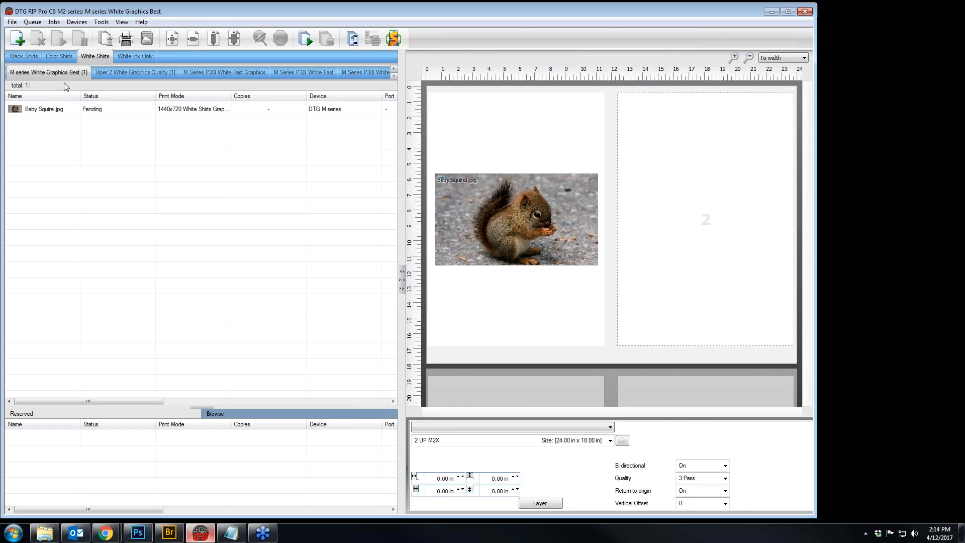
left_click(54, 22)
left_click(53, 25)
left_click(39, 111)
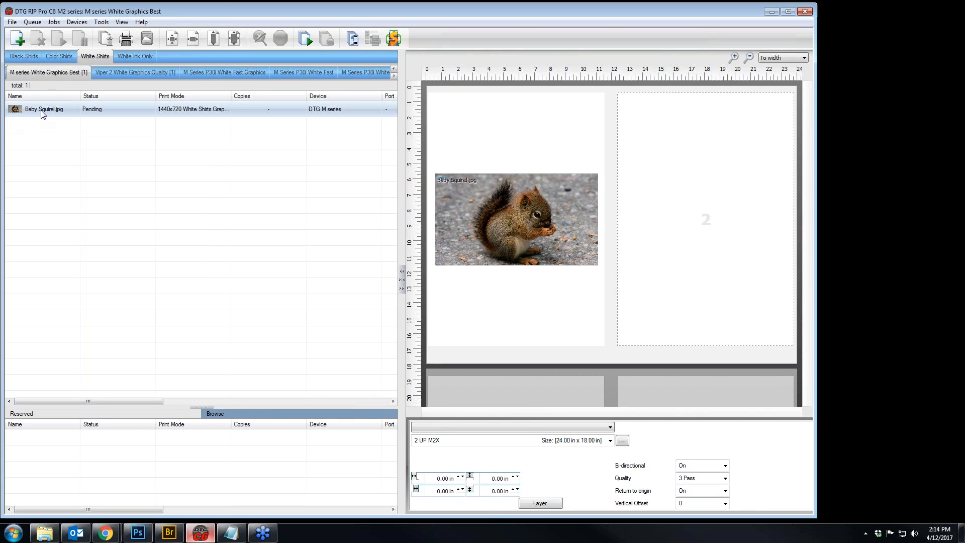
left_click(53, 22)
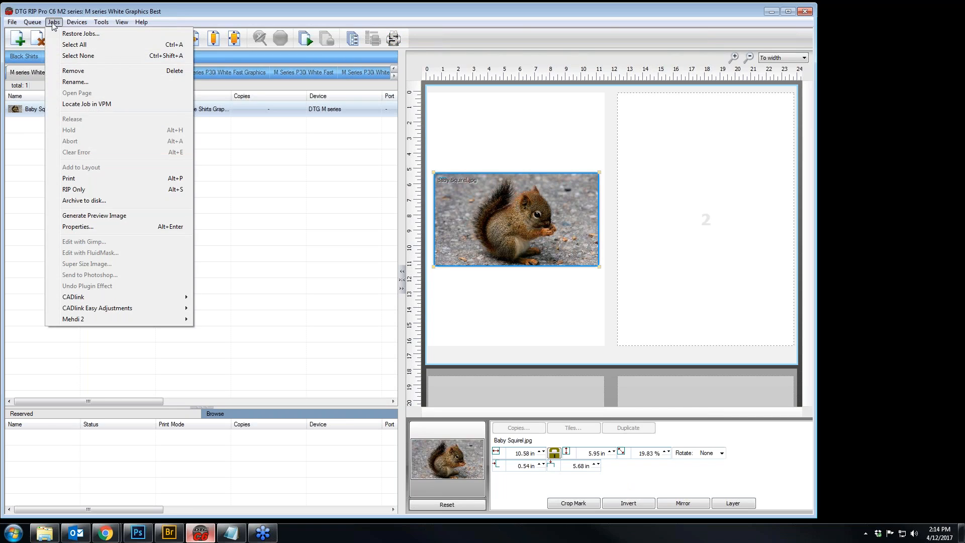
left_click(287, 191)
right_click(475, 195)
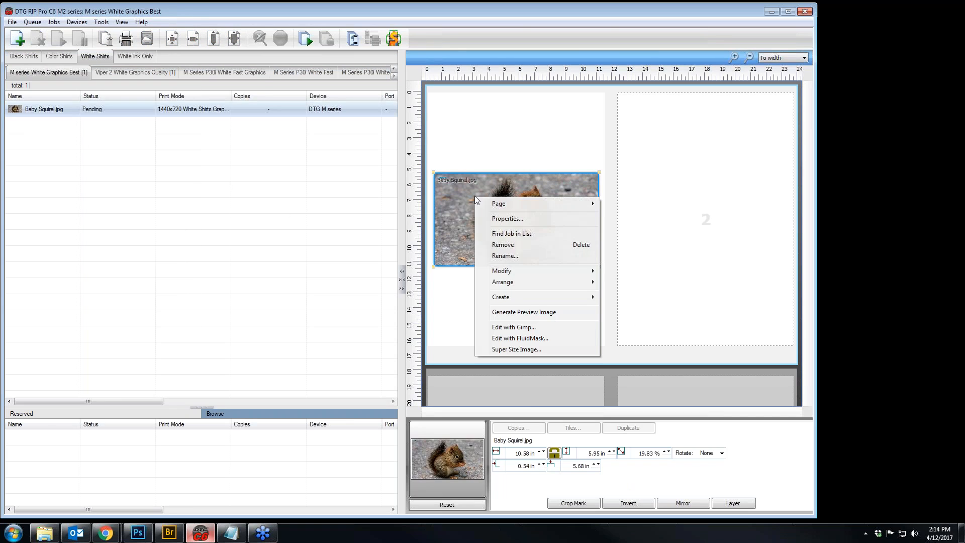
left_click(520, 338)
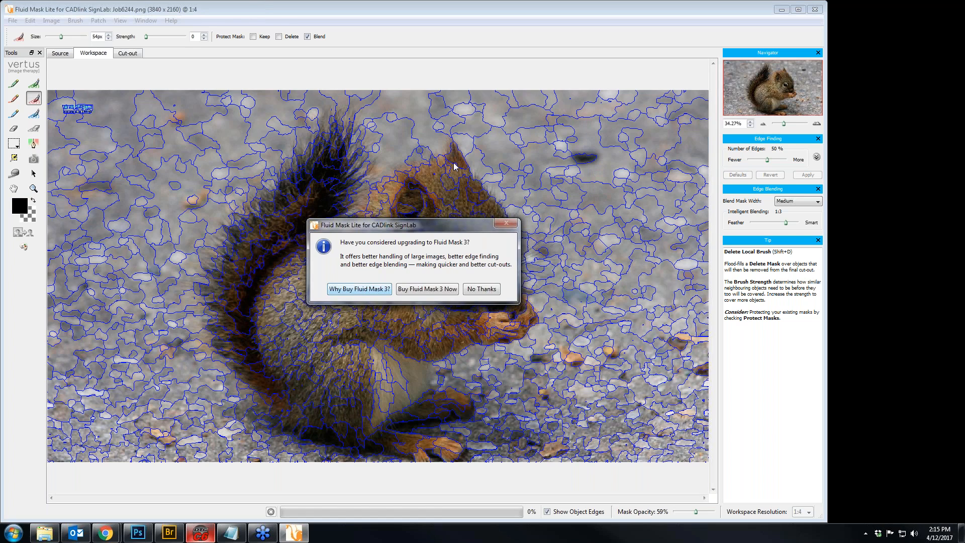
Step: Decline the Fluid Mask 3 upgrade offer and hide the object edges in the workspace
left_click(492, 294)
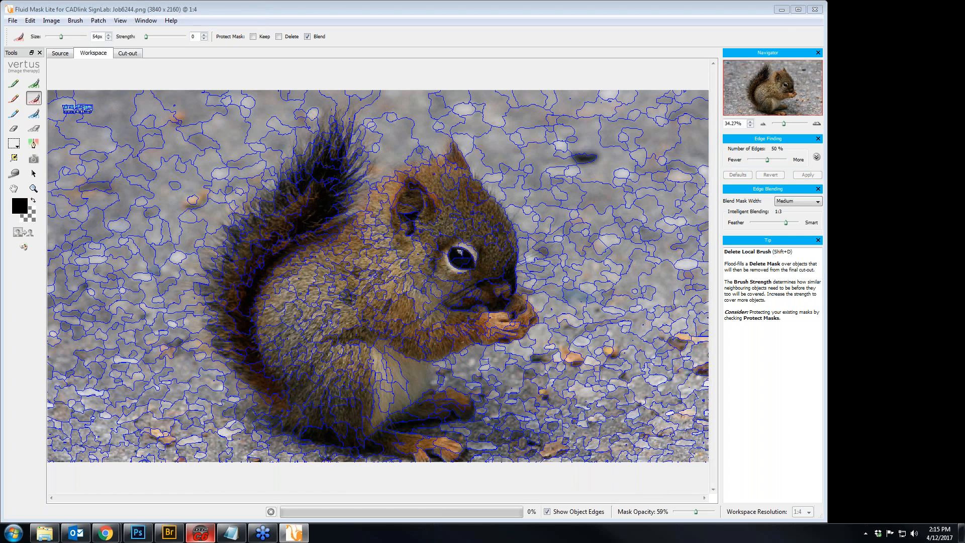
left_click(547, 512)
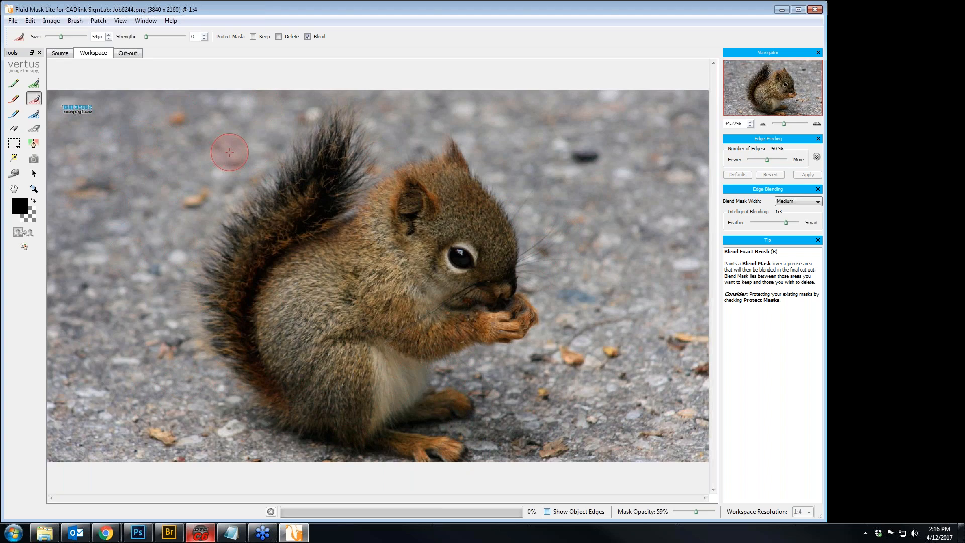
Step: Try the Keep Exact Brush with one diagonal stroke across the squirrel's body and undo it
left_click(15, 84)
left_click_drag(286, 272, 373, 332)
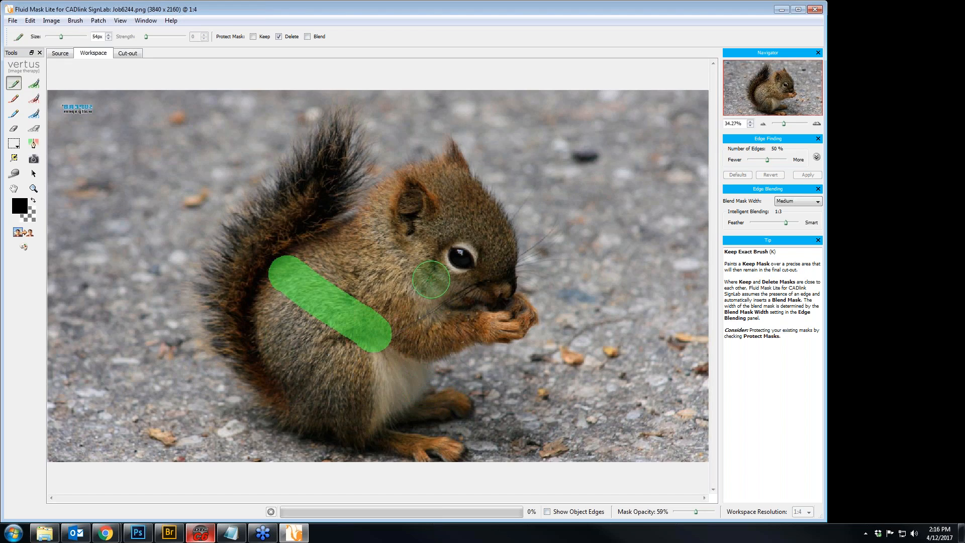
key("ctrl+z")
Step: Try the Keep Local Brush with several strokes over the squirrel's flank and shoulder
left_click(34, 83)
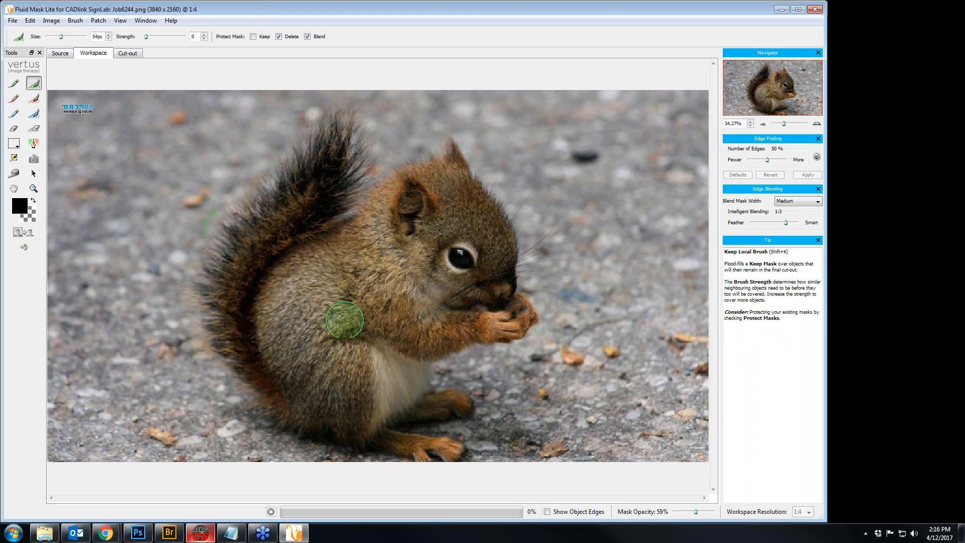
left_click(310, 310)
left_click_drag(318, 367, 295, 330)
left_click(294, 330)
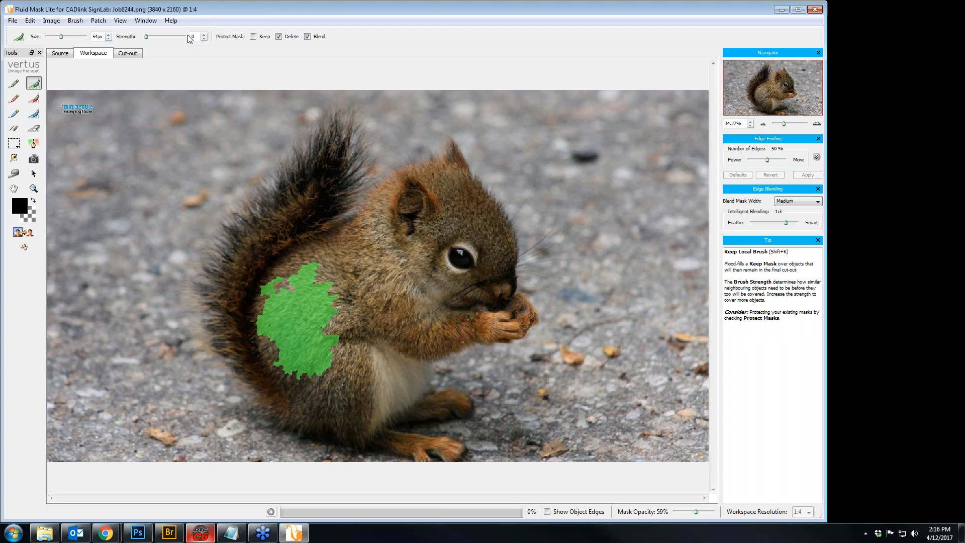
mouse_move(279, 273)
left_mouse_down()
mouse_move(312, 267)
mouse_move(352, 306)
mouse_move(402, 289)
left_mouse_up()
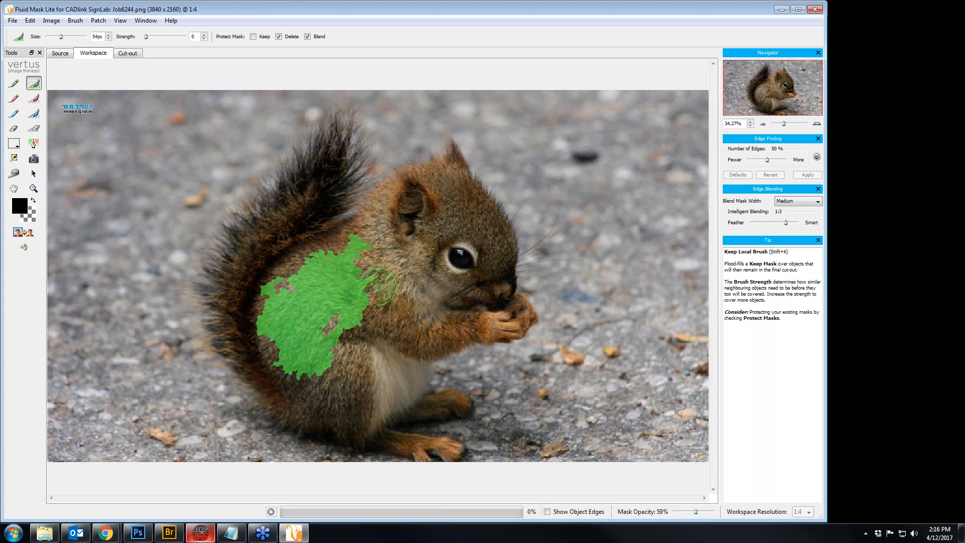
left_click_drag(342, 319, 368, 324)
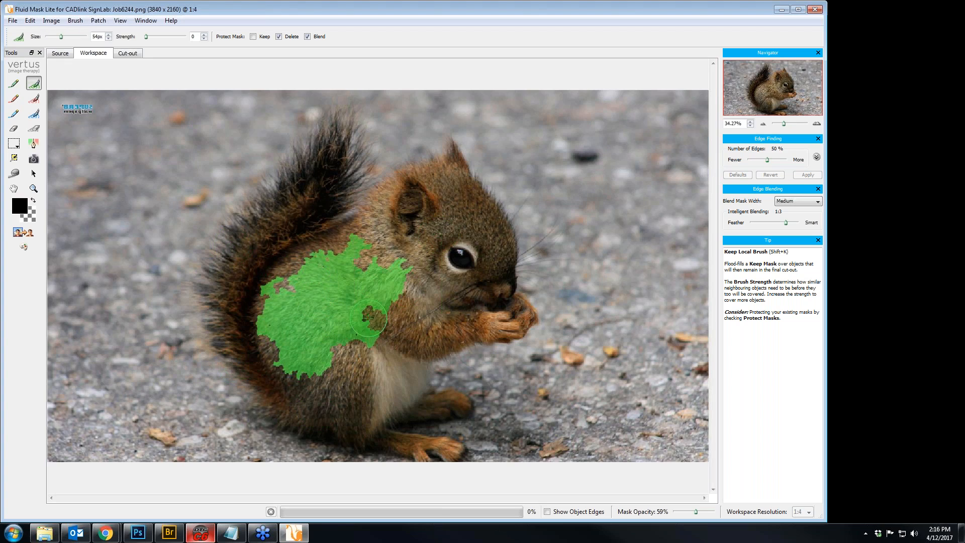
Step: Undo all the Keep Local Brush strokes on the squirrel
left_click(30, 21)
left_click(44, 32)
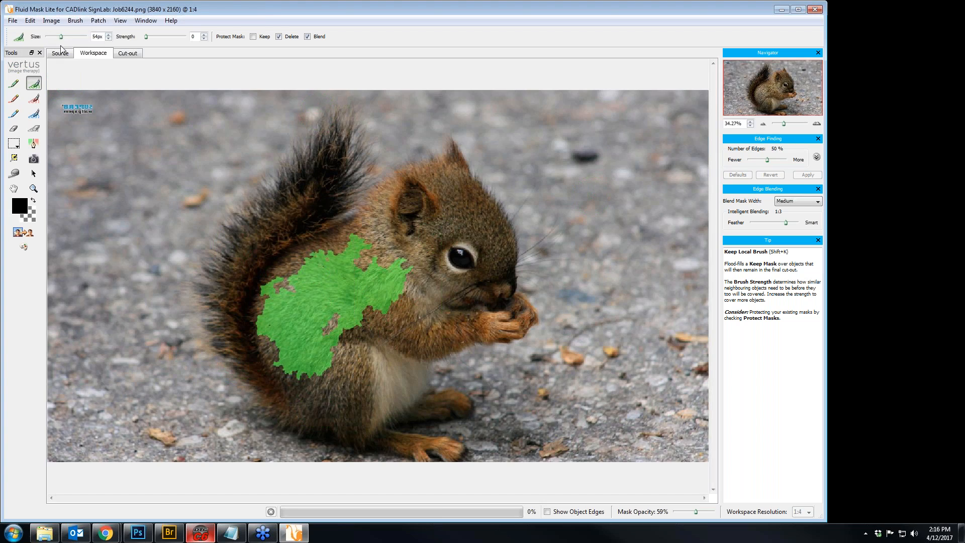
key("ctrl+z")
key("ctrl+z")
key("ctrl+z")
key("ctrl+z")
key("ctrl+z")
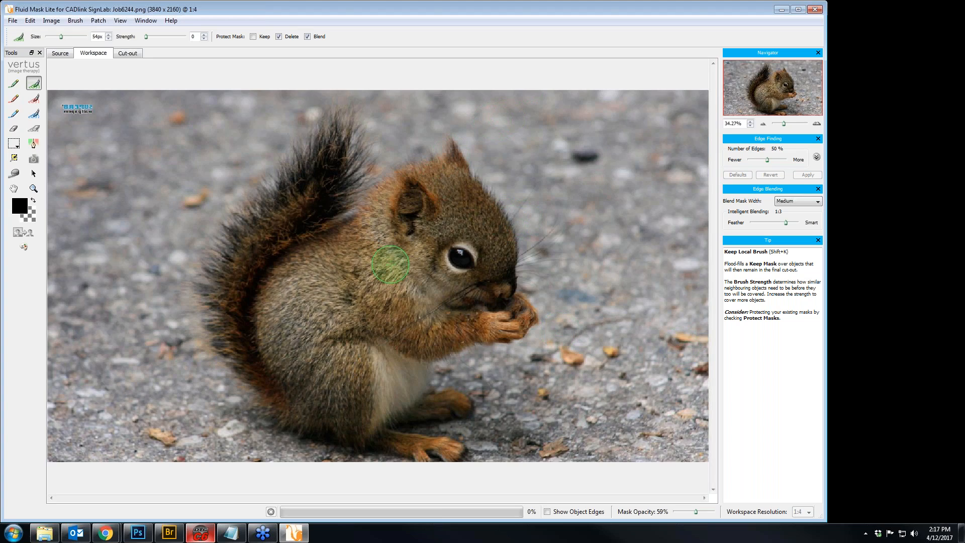
left_click(15, 22)
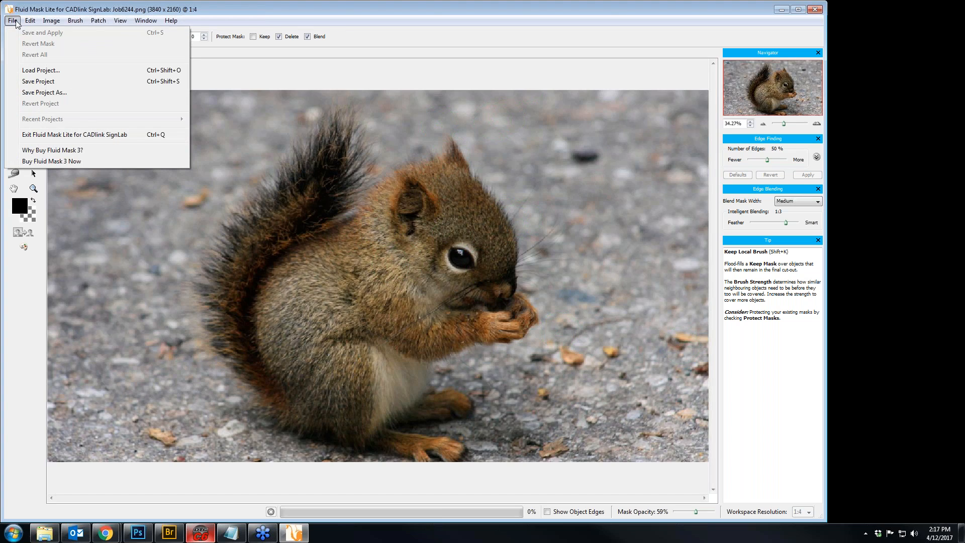
left_click(60, 22)
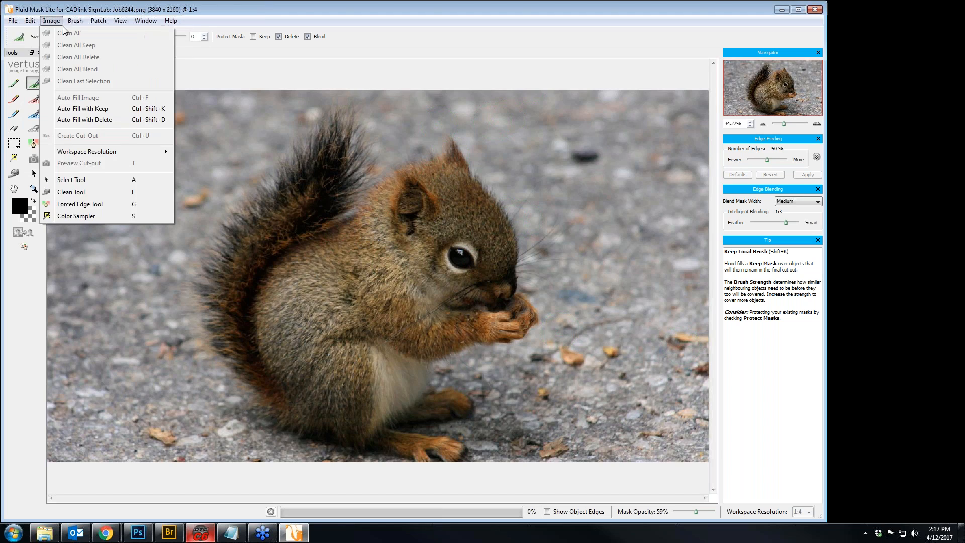
mouse_move(42, 29)
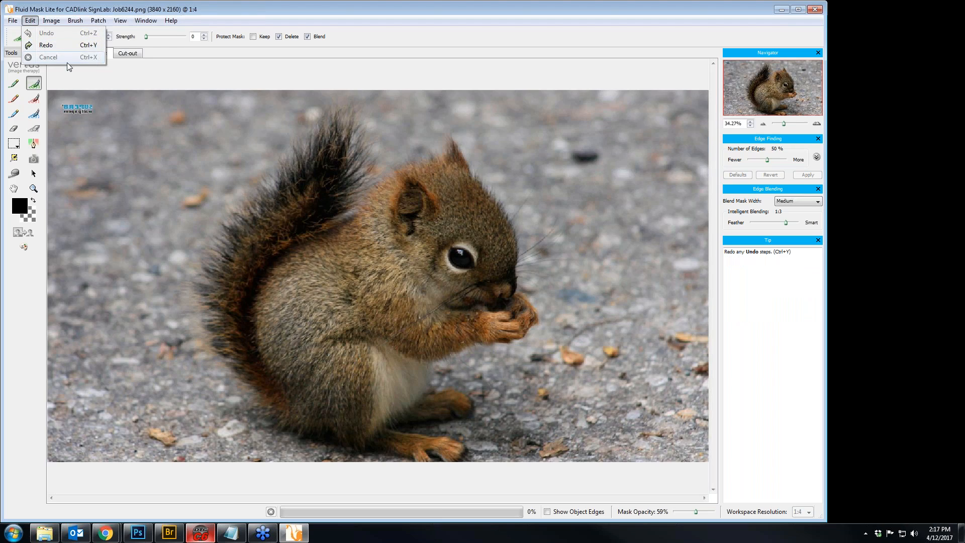
left_click(444, 36)
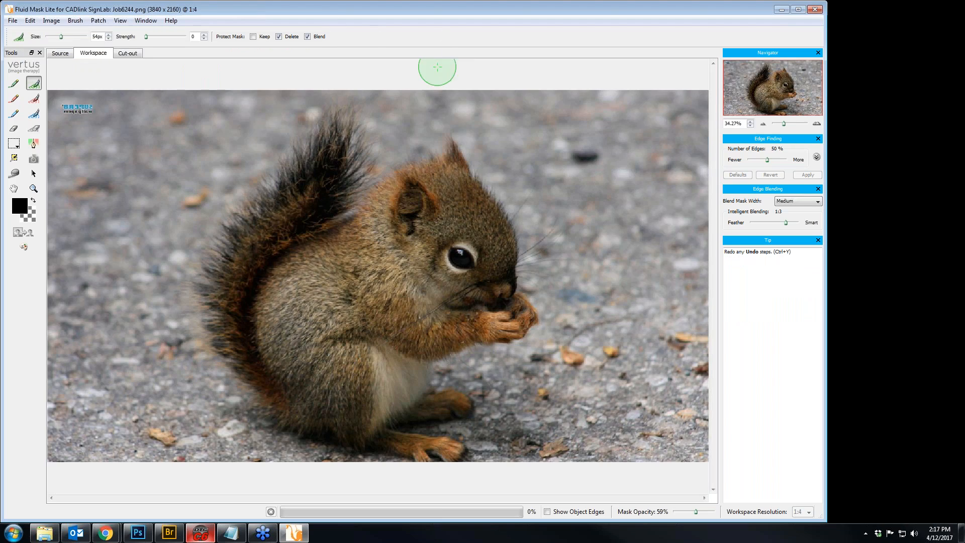
Step: Choose the Blend Exact Brush and reduce its size to 16 px
left_click(14, 114)
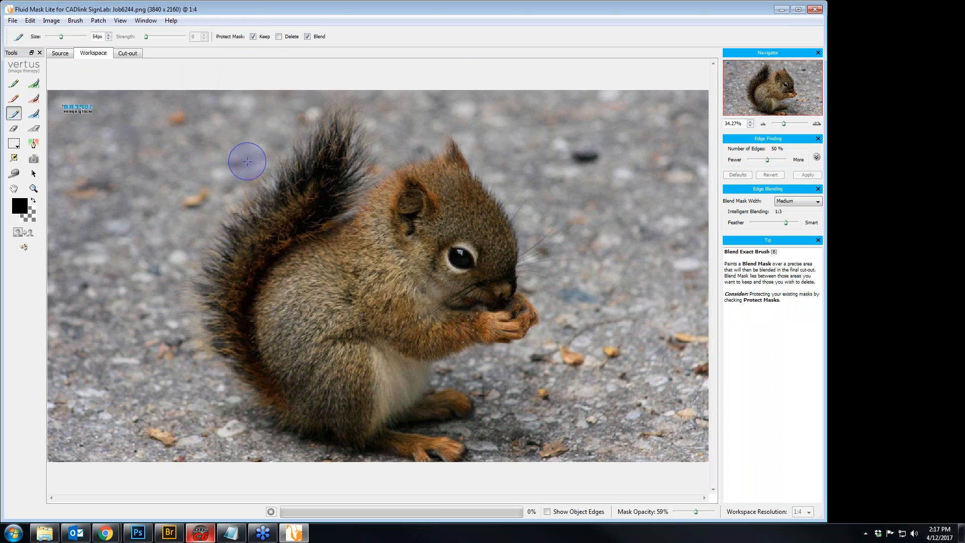
key("bracketleft")
key("bracketleft")
key("bracketleft")
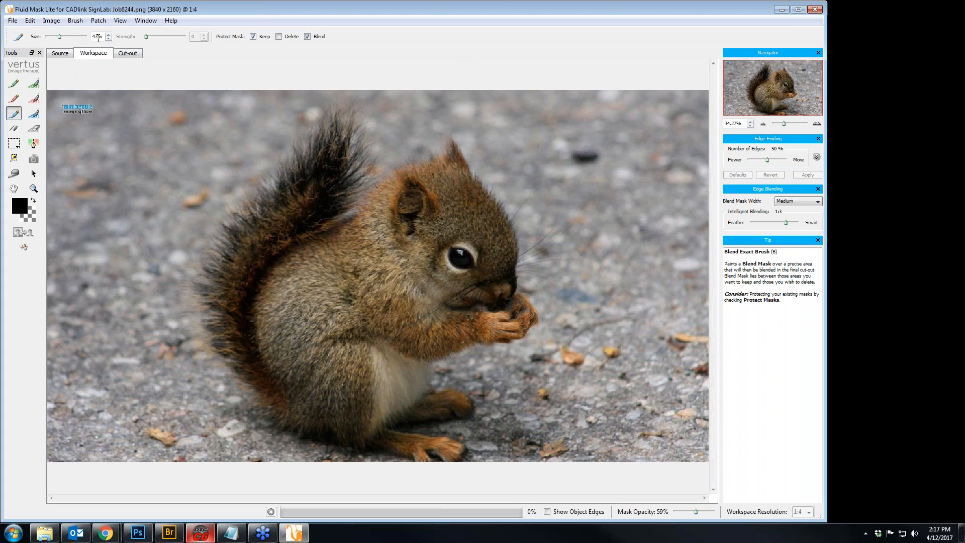
left_click_drag(60, 37, 51, 37)
key("bracketright")
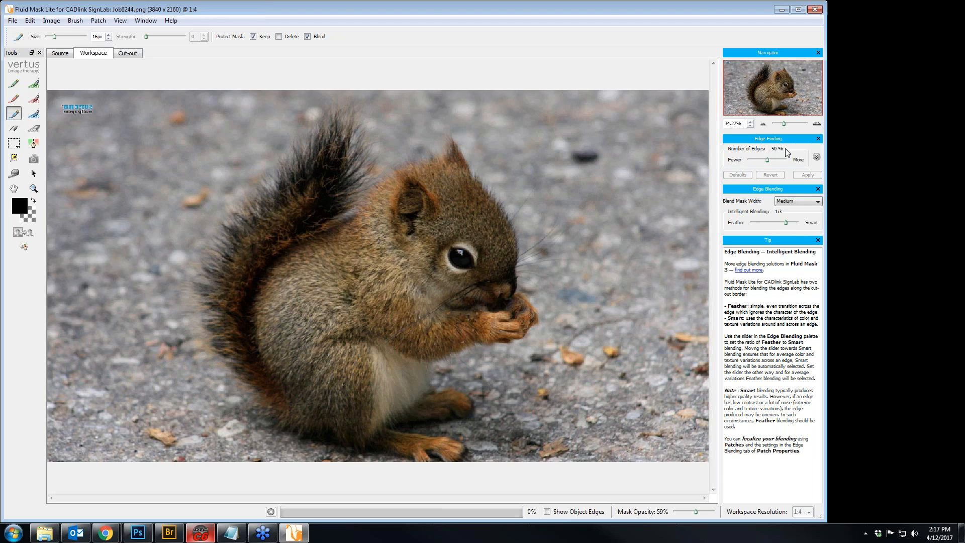
Step: Apply 22 % as the number of edges, and set edge blending to a Medium mask width with 1:4 intelligent blending
left_click_drag(766, 161, 756, 160)
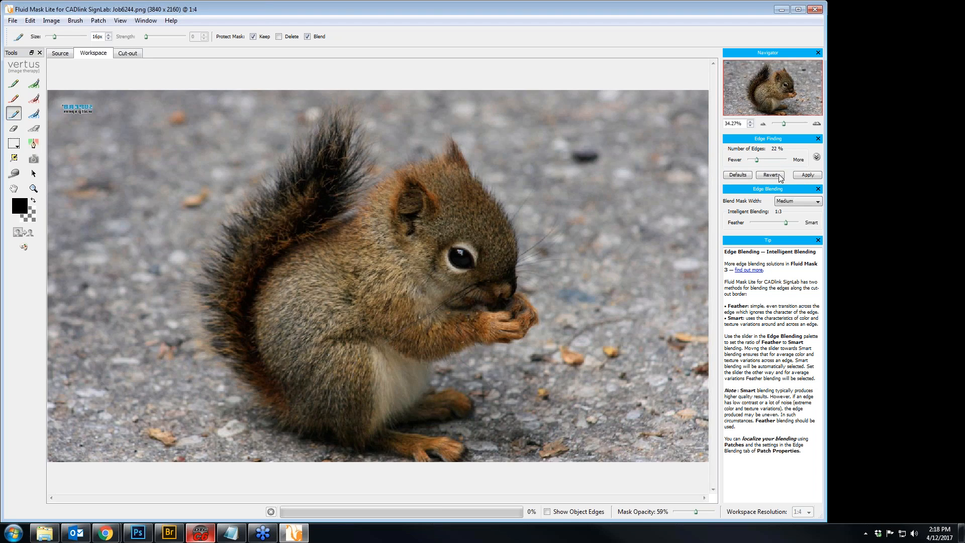
left_click(817, 176)
left_click(807, 203)
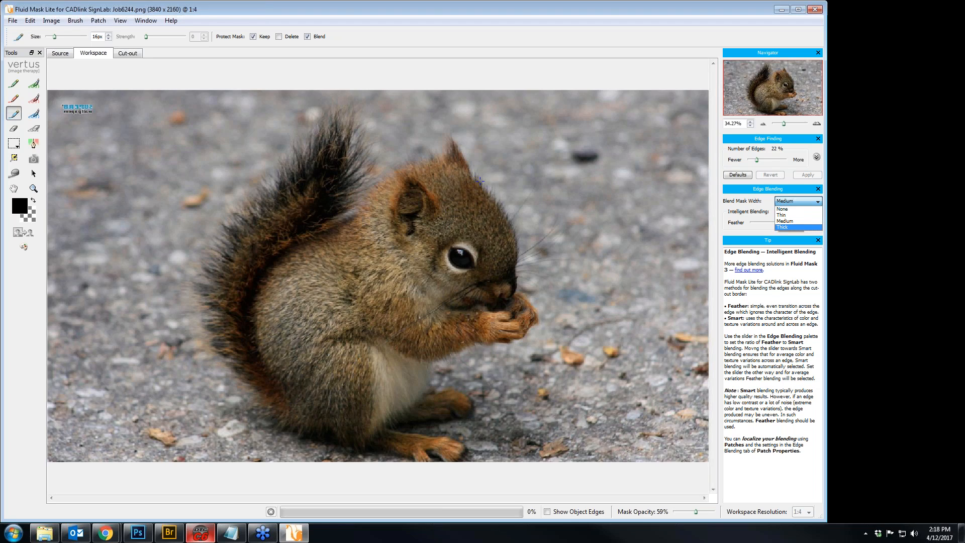
left_click(802, 222)
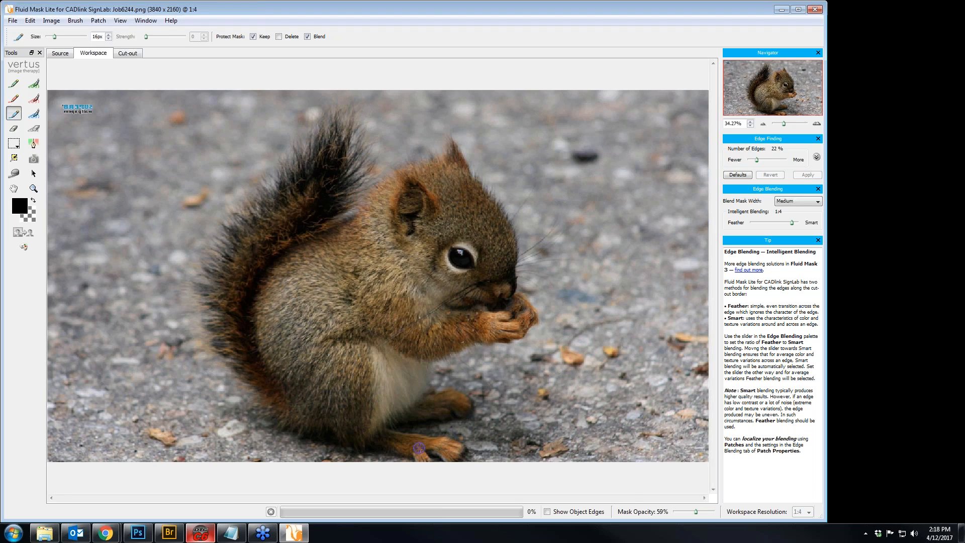
Step: Paint a blend mask along the squirrel's lower back, where the fur meets the ground, using the 16 px brush
scroll(418, 448, "up", 2)
scroll(366, 431, "up", 1)
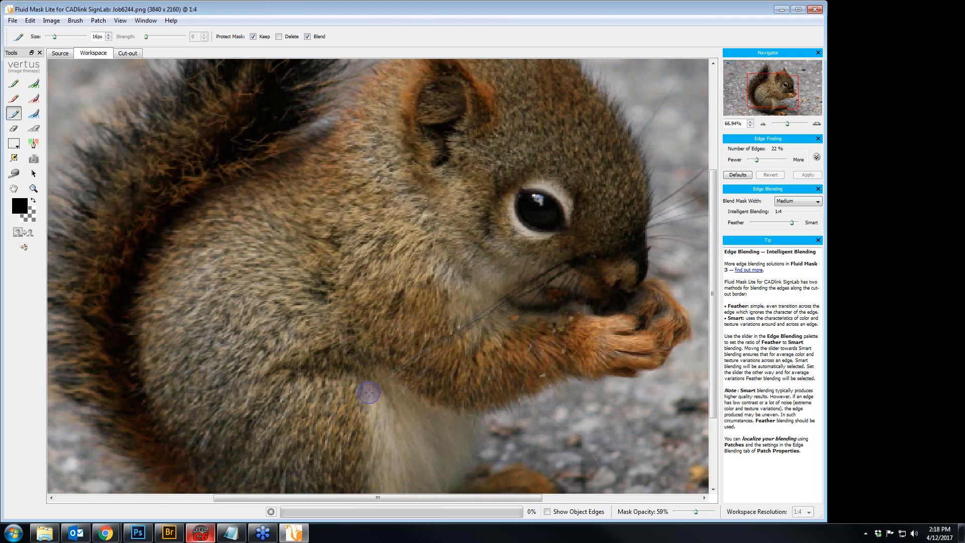
scroll(371, 391, "down", 3)
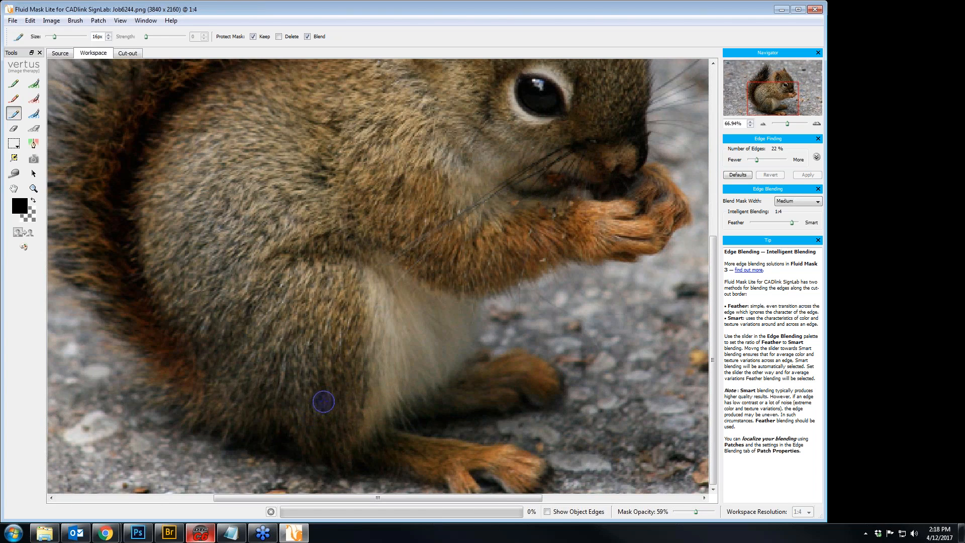
left_click(180, 430)
mouse_move(179, 430)
left_mouse_down()
mouse_move(148, 407)
mouse_move(156, 394)
mouse_move(127, 390)
mouse_move(151, 381)
mouse_move(132, 379)
mouse_move(145, 368)
mouse_move(129, 368)
mouse_move(133, 353)
mouse_move(112, 352)
mouse_move(102, 339)
mouse_move(110, 333)
mouse_move(98, 308)
left_mouse_up()
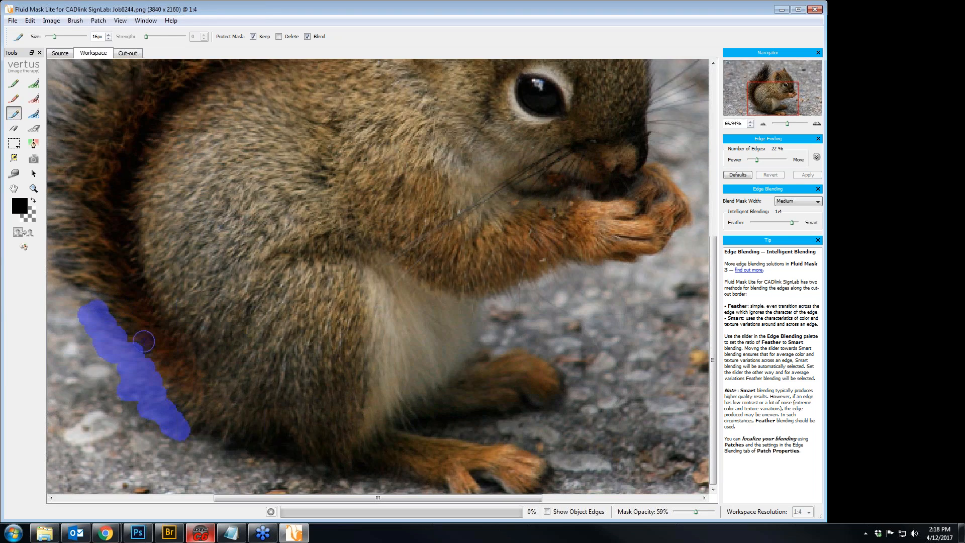
Step: Continue the blend mask up the outer edge of the tail, covering the loose hairs along the squirrel's back
key("h")
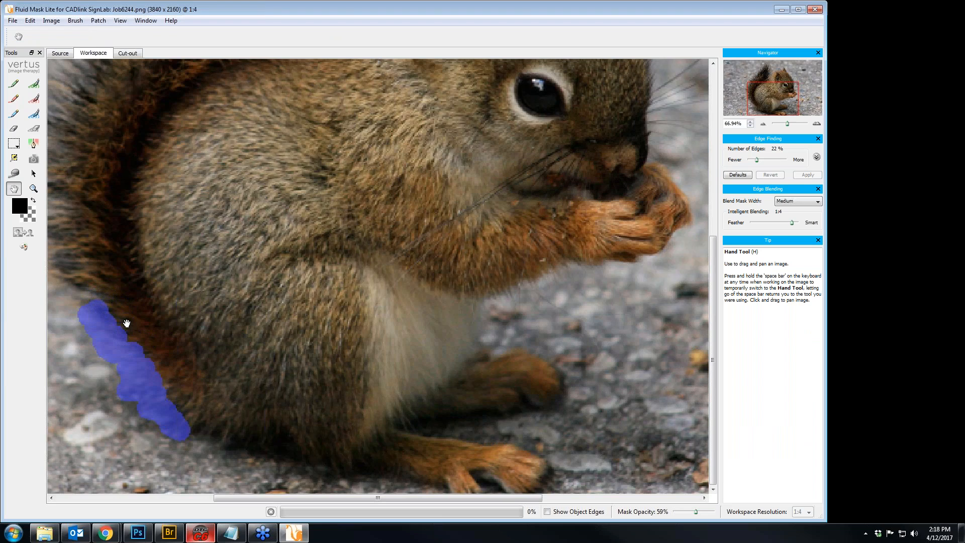
mouse_move(127, 323)
left_mouse_down()
mouse_move(341, 330)
mouse_move(407, 363)
mouse_move(339, 352)
mouse_move(372, 345)
mouse_move(354, 333)
mouse_move(318, 338)
mouse_move(366, 330)
mouse_move(321, 322)
mouse_move(352, 311)
mouse_move(347, 294)
mouse_move(370, 284)
mouse_move(306, 286)
mouse_move(343, 277)
mouse_move(304, 279)
mouse_move(317, 264)
mouse_move(347, 260)
mouse_move(287, 264)
mouse_move(334, 249)
mouse_move(309, 246)
mouse_move(332, 236)
mouse_move(289, 225)
mouse_move(327, 221)
mouse_move(286, 205)
mouse_move(352, 205)
mouse_move(306, 164)
mouse_move(355, 181)
mouse_move(314, 147)
left_mouse_up()
key("b")
scroll(349, 239, "up", 1)
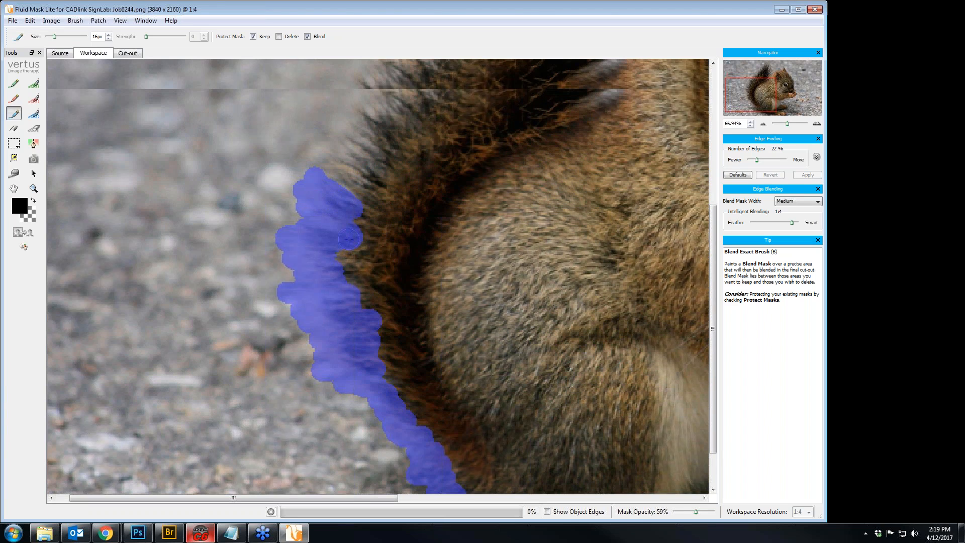
scroll(349, 240, "up", 3)
mouse_move(359, 284)
left_mouse_down()
mouse_move(325, 263)
mouse_move(332, 253)
mouse_move(359, 266)
mouse_move(327, 233)
mouse_move(367, 259)
mouse_move(338, 221)
mouse_move(375, 248)
mouse_move(358, 199)
mouse_move(385, 222)
mouse_move(373, 196)
mouse_move(389, 206)
mouse_move(383, 170)
mouse_move(402, 197)
mouse_move(406, 190)
mouse_move(415, 199)
mouse_move(411, 168)
mouse_move(429, 187)
mouse_move(417, 143)
mouse_move(438, 182)
mouse_move(433, 126)
mouse_move(447, 146)
mouse_move(436, 112)
mouse_move(451, 135)
mouse_move(464, 128)
mouse_move(447, 103)
mouse_move(455, 123)
mouse_move(424, 173)
mouse_move(313, 290)
mouse_move(285, 290)
left_mouse_up()
Step: Cover the upper tail and its tip with the blend mask and bring it down the tail's inner edge to the back
key("h")
key("b")
mouse_move(305, 232)
left_mouse_down()
mouse_move(315, 204)
mouse_move(325, 220)
mouse_move(314, 208)
mouse_move(320, 192)
mouse_move(337, 205)
mouse_move(328, 178)
mouse_move(347, 200)
mouse_move(336, 160)
mouse_move(361, 191)
mouse_move(354, 153)
mouse_move(377, 187)
mouse_move(361, 145)
mouse_move(368, 105)
mouse_move(382, 173)
mouse_move(387, 115)
mouse_move(398, 86)
mouse_move(403, 146)
mouse_move(415, 81)
mouse_move(412, 140)
mouse_move(399, 157)
mouse_move(408, 142)
mouse_move(418, 164)
mouse_move(424, 103)
mouse_move(438, 86)
mouse_move(426, 155)
mouse_move(451, 80)
mouse_move(434, 167)
mouse_move(471, 88)
mouse_move(439, 172)
mouse_move(481, 105)
mouse_move(449, 179)
mouse_move(477, 145)
mouse_move(449, 189)
mouse_move(493, 161)
mouse_move(445, 221)
mouse_move(487, 201)
mouse_move(453, 236)
mouse_move(487, 221)
mouse_move(493, 232)
mouse_move(455, 248)
mouse_move(470, 253)
mouse_move(446, 259)
mouse_move(455, 274)
mouse_move(421, 311)
mouse_move(465, 286)
mouse_move(477, 256)
mouse_move(529, 217)
left_mouse_up()
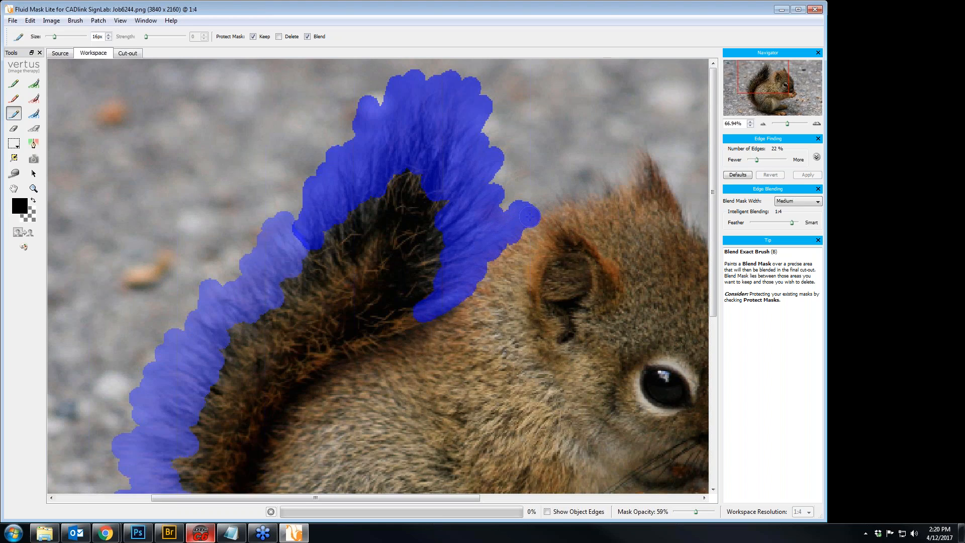
left_click_drag(494, 188, 515, 175)
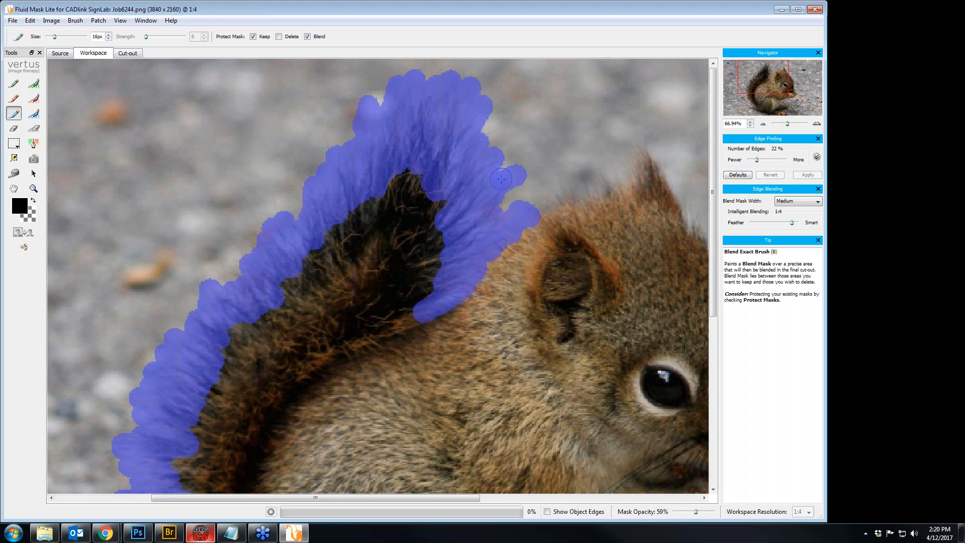
Step: Paint the blend mask over the top of the head, around the far ear and down the forehead
mouse_move(536, 207)
left_mouse_down()
mouse_move(615, 181)
mouse_move(620, 191)
mouse_move(636, 147)
left_mouse_up()
key("h")
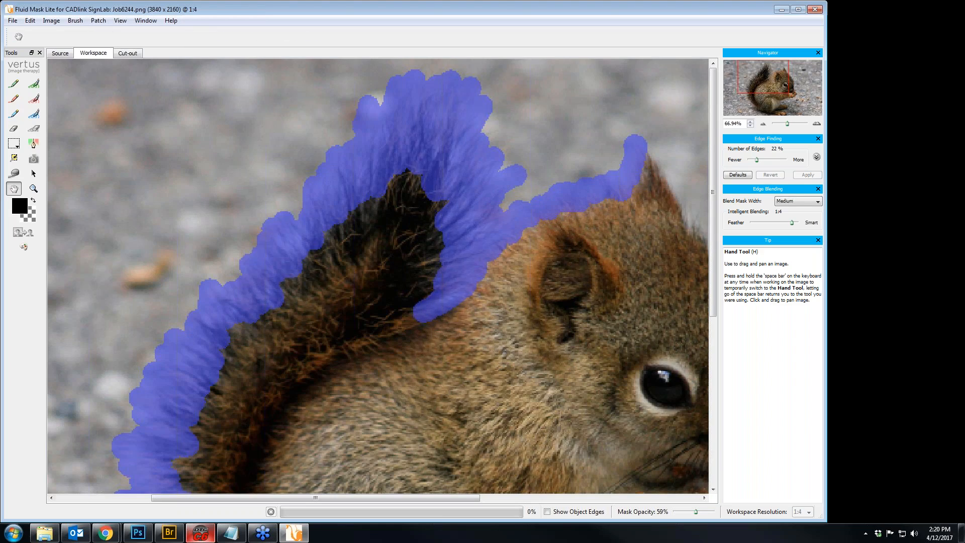
left_click_drag(654, 253, 474, 257)
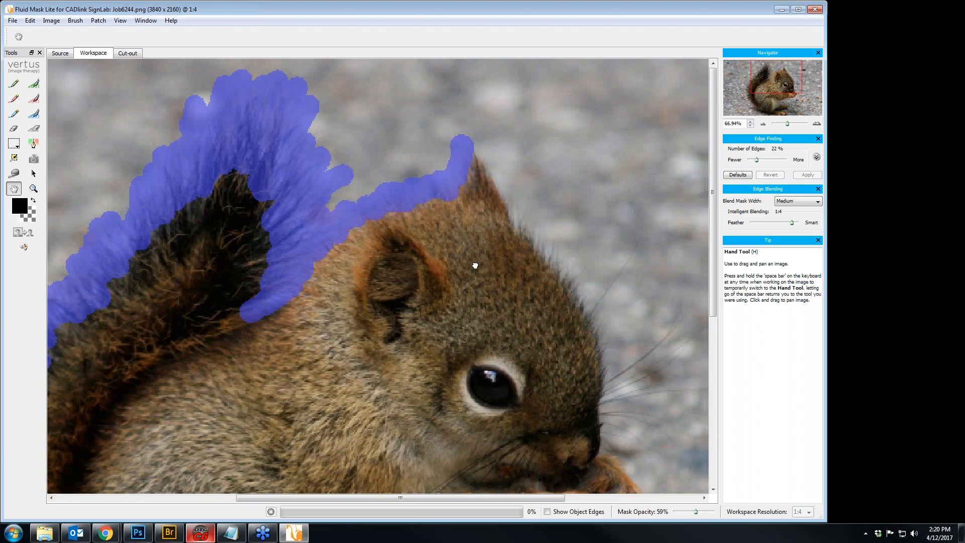
key("b")
mouse_move(466, 142)
left_mouse_down()
mouse_move(504, 214)
mouse_move(582, 315)
left_mouse_up()
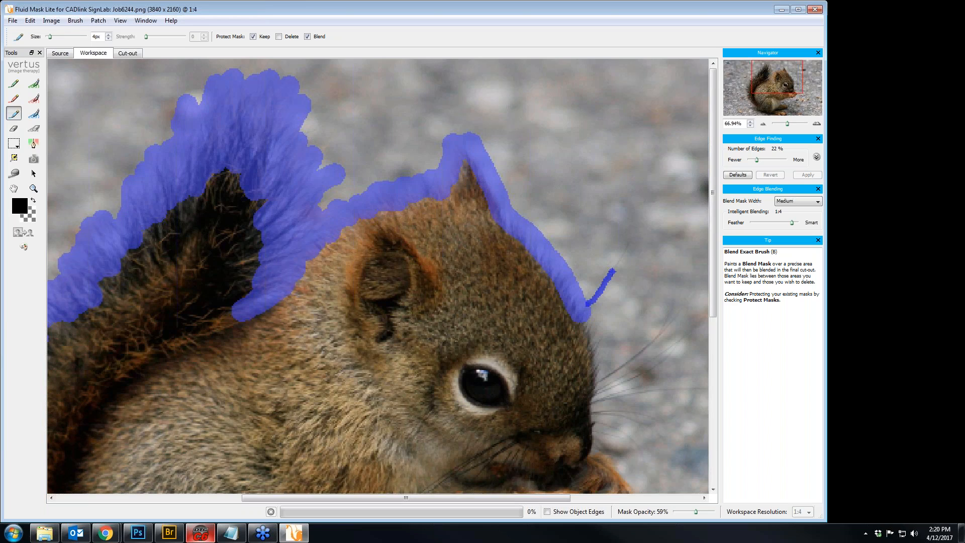
Step: Trace the brow hair and the upper whiskers with thin blend mask strokes, using a 4 px brush
left_click_drag(629, 242, 630, 243)
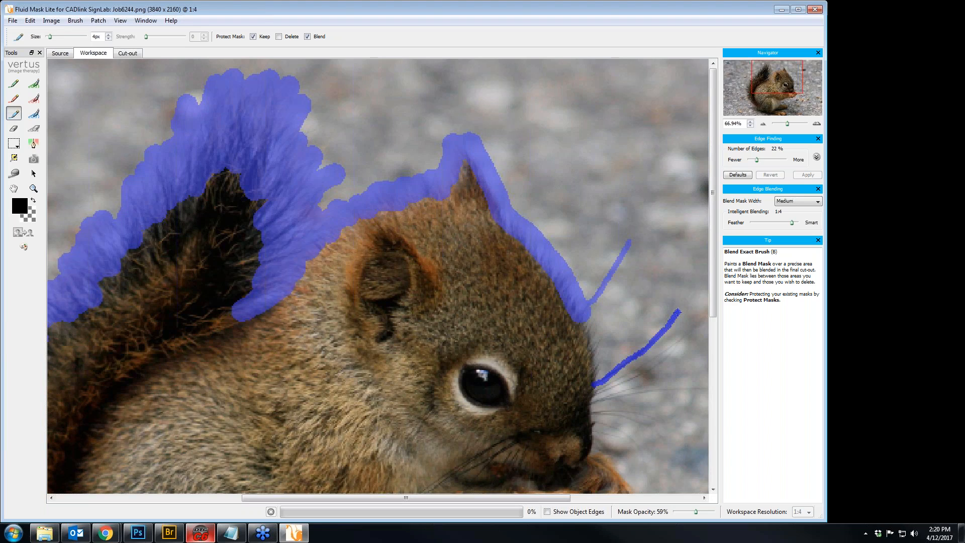
left_click_drag(678, 313, 678, 313)
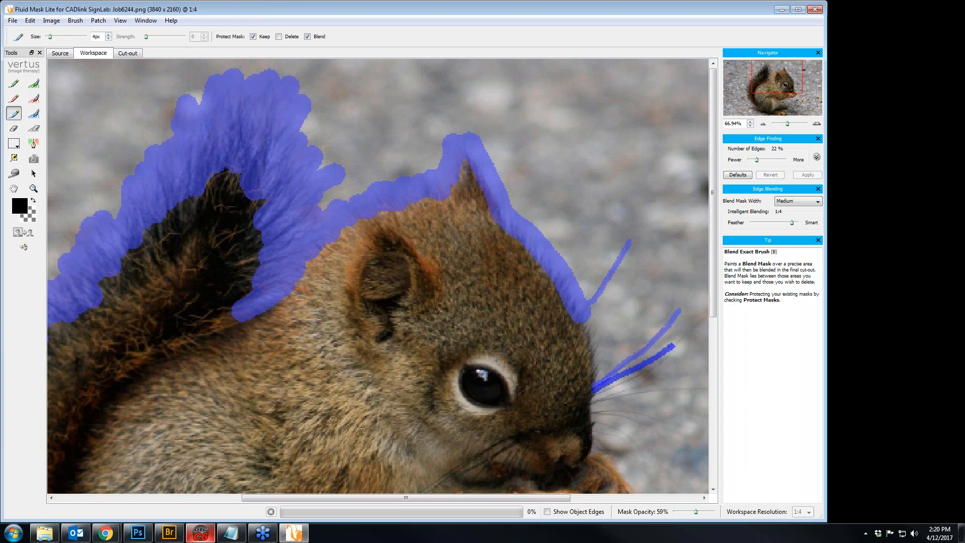
left_click_drag(682, 340, 682, 340)
left_click_drag(592, 397, 620, 383)
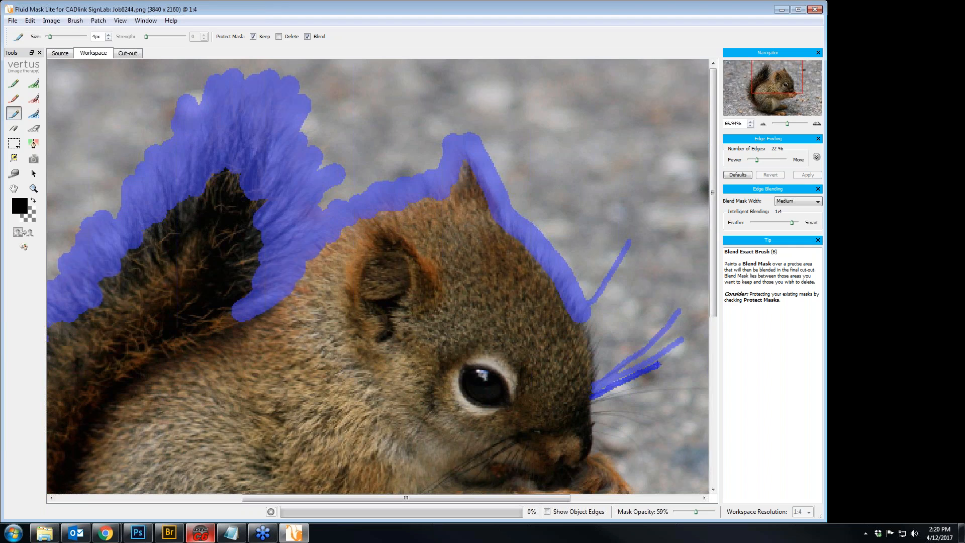
left_click_drag(674, 353, 678, 352)
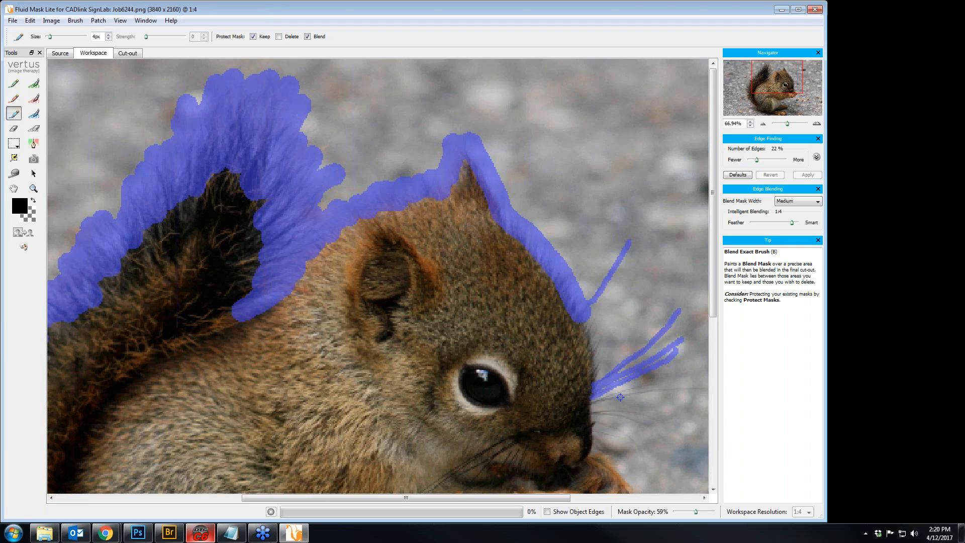
Step: Extend the blend mask down the front of the face to the base of the whiskers with a 10 px brush
key("h")
left_click_drag(621, 398, 583, 386)
key("b")
mouse_move(559, 317)
left_mouse_down()
mouse_move(435, 262)
mouse_move(440, 341)
left_mouse_up()
key("bracketright")
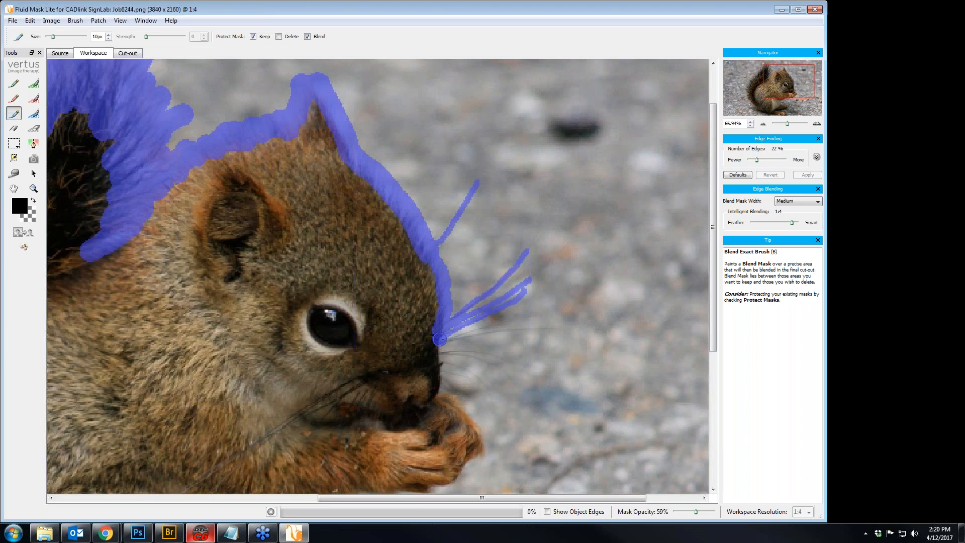
Step: Trace the middle and lower whiskers with blend mask strokes, reducing the brush from 4 px to 2 px
key("bracketleft")
left_click_drag(499, 324, 502, 323)
key("bracketright")
key("bracketright")
left_click_drag(449, 341, 563, 330)
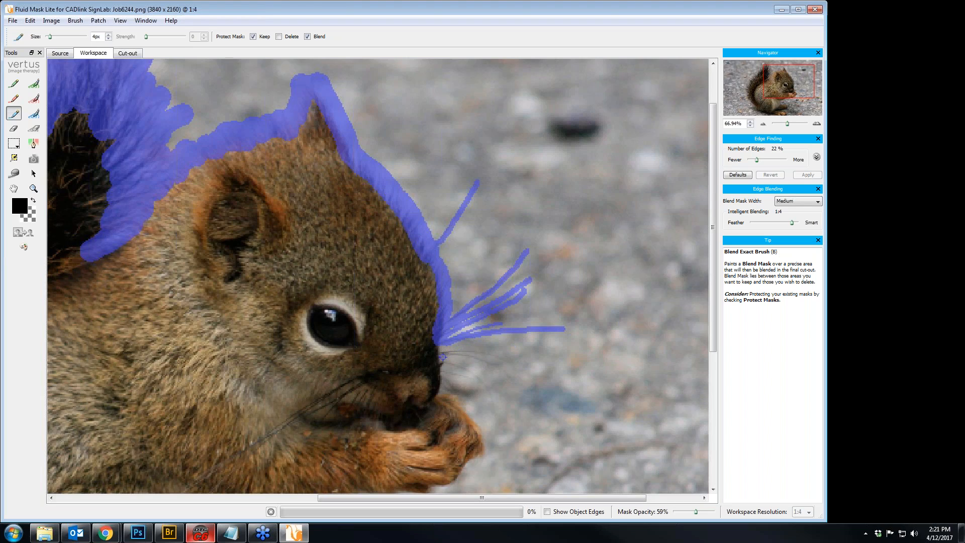
left_click_drag(446, 353, 508, 360)
mouse_move(452, 354)
left_mouse_down()
mouse_move(496, 366)
mouse_move(461, 368)
mouse_move(483, 380)
mouse_move(446, 373)
mouse_move(465, 378)
left_mouse_up()
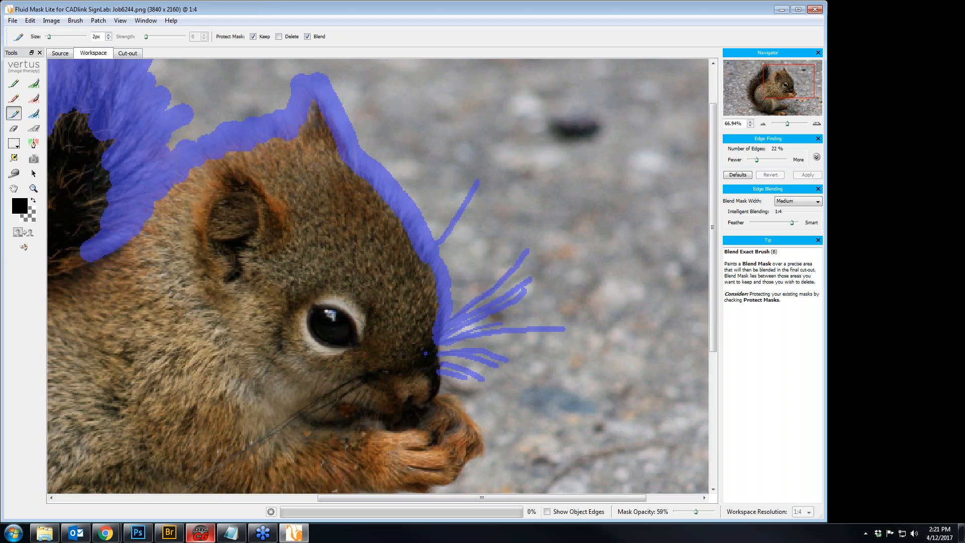
Step: Paint the blend mask around the nose and front paws, along the forearm's underside and down the belly edge
key("bracketright")
mouse_move(438, 346)
left_mouse_down()
mouse_move(442, 395)
mouse_move(478, 427)
mouse_move(469, 462)
left_mouse_up()
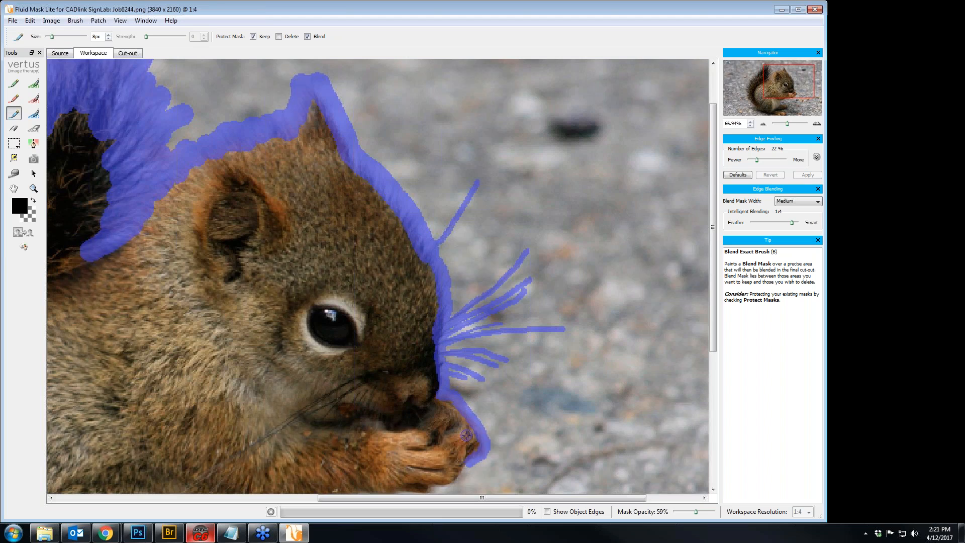
scroll(466, 435, "down", 5)
key("bracketleft")
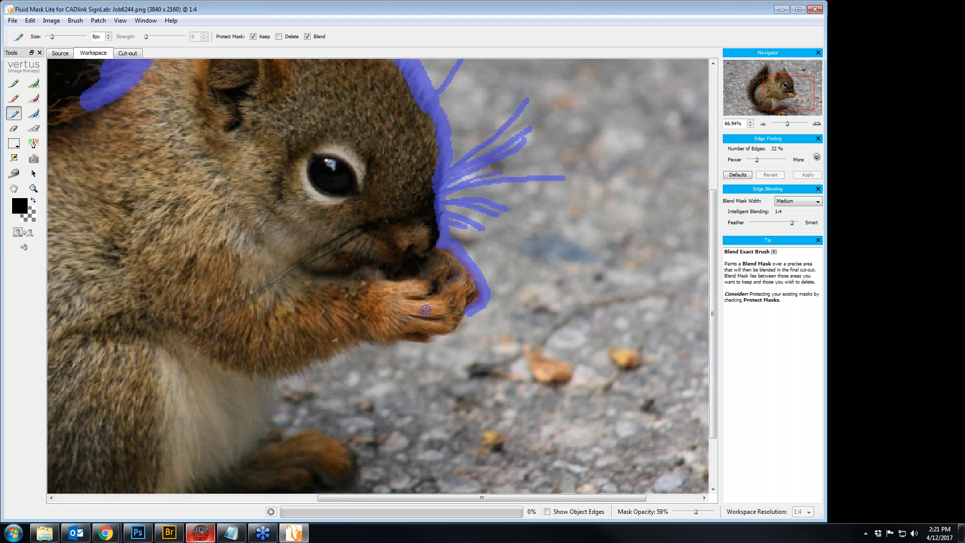
key("bracketleft")
left_click_drag(448, 333, 383, 345)
mouse_move(378, 346)
left_mouse_down()
mouse_move(283, 381)
mouse_move(273, 422)
mouse_move(290, 442)
left_mouse_up()
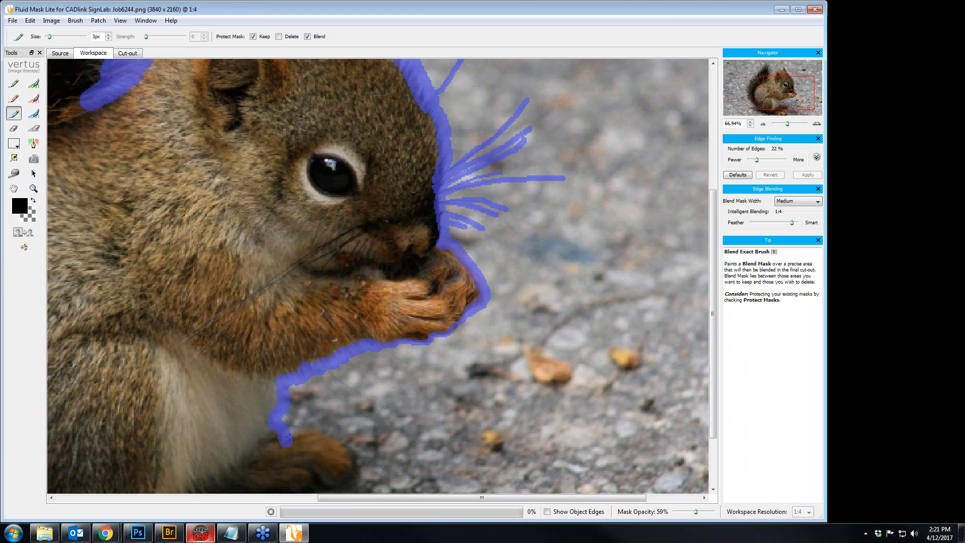
Step: Outline both hind feet, including the gap between them and the toes, with a 4 px blend mask
left_click_drag(298, 432, 312, 429)
left_click_drag(340, 489, 341, 487)
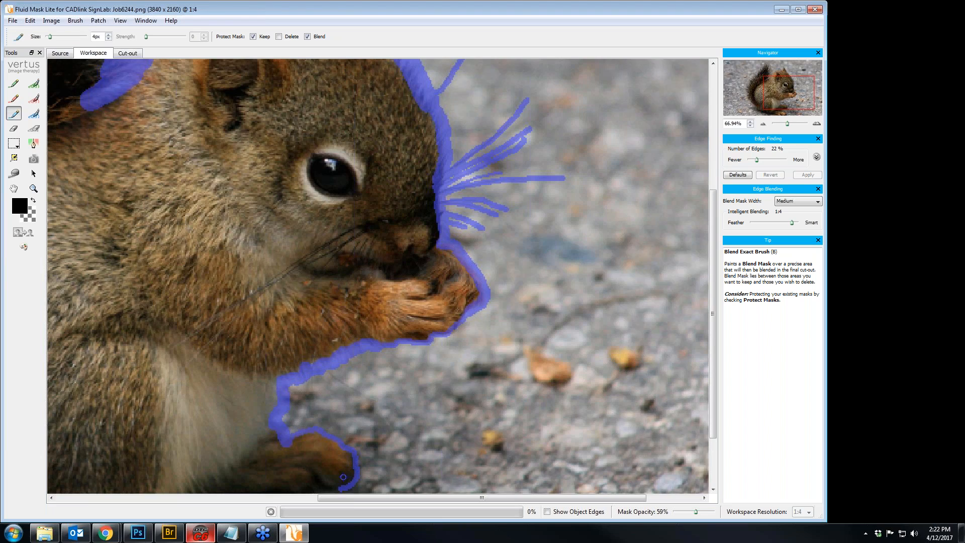
scroll(326, 416, "down", 3)
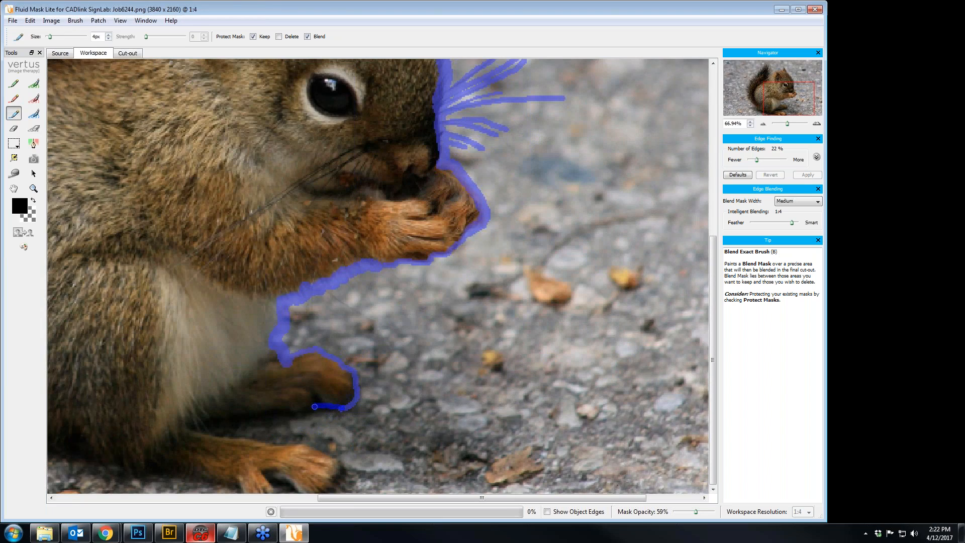
left_click_drag(295, 413, 214, 418)
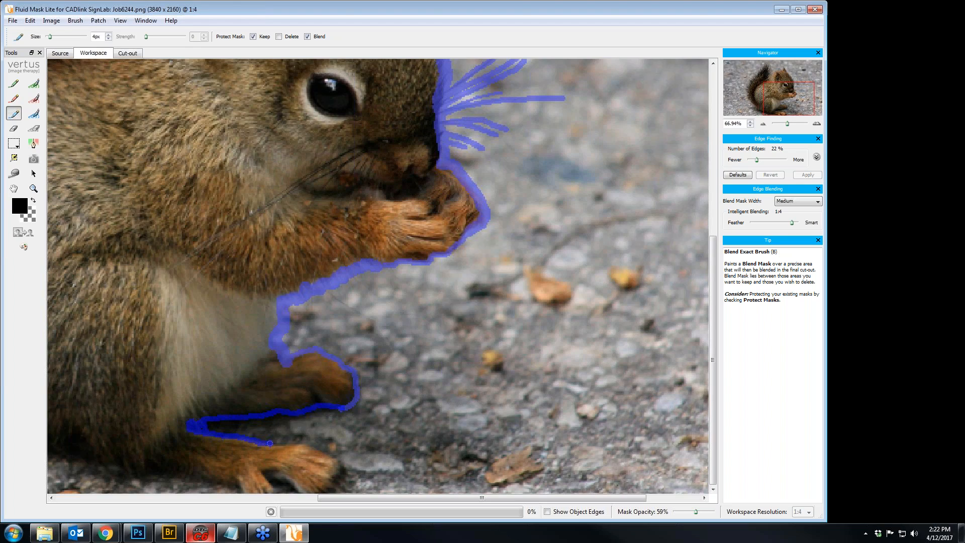
left_click_drag(280, 445, 321, 448)
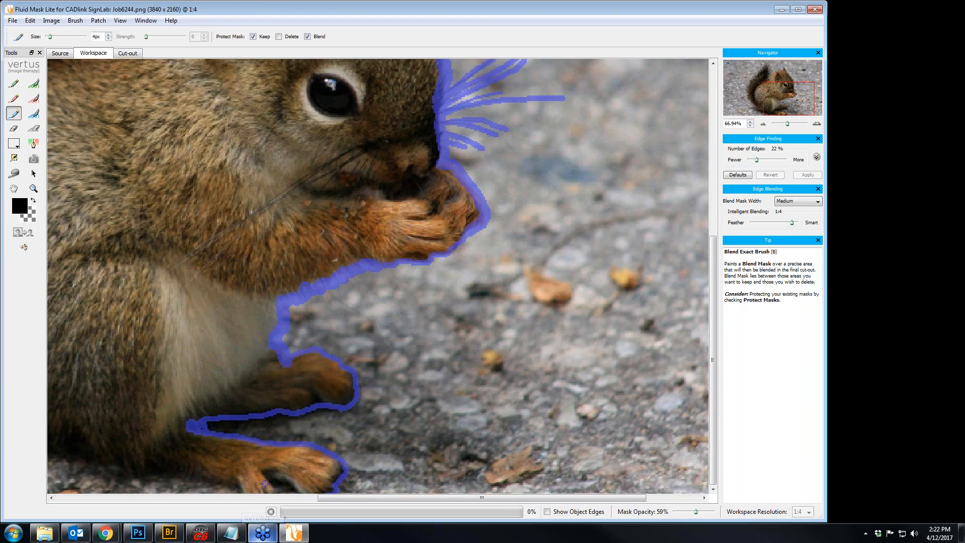
left_click_drag(268, 479, 305, 493)
Step: Close the blend outline along the squirrel's underside from the lower back to the front foot, using a 9 px brush
left_click_drag(481, 497, 221, 498)
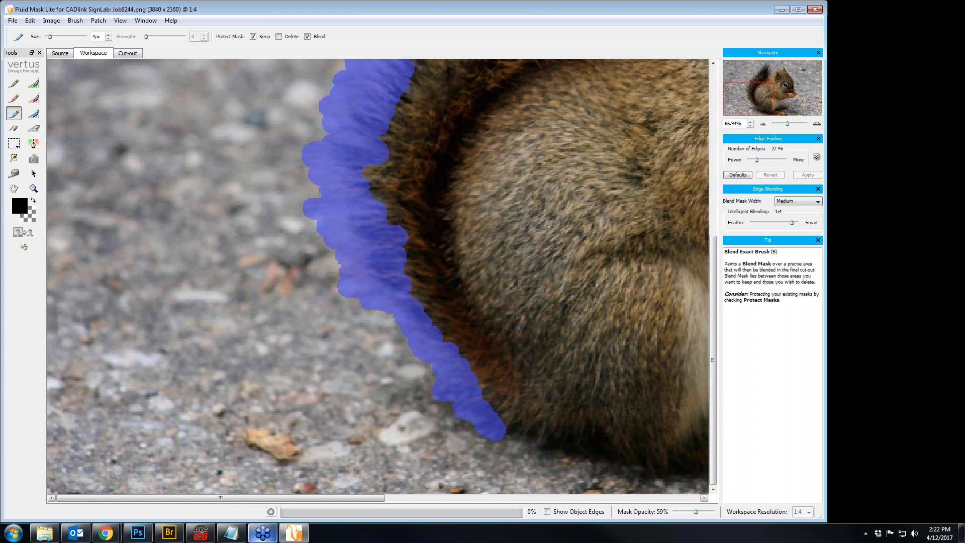
left_click_drag(367, 499, 490, 498)
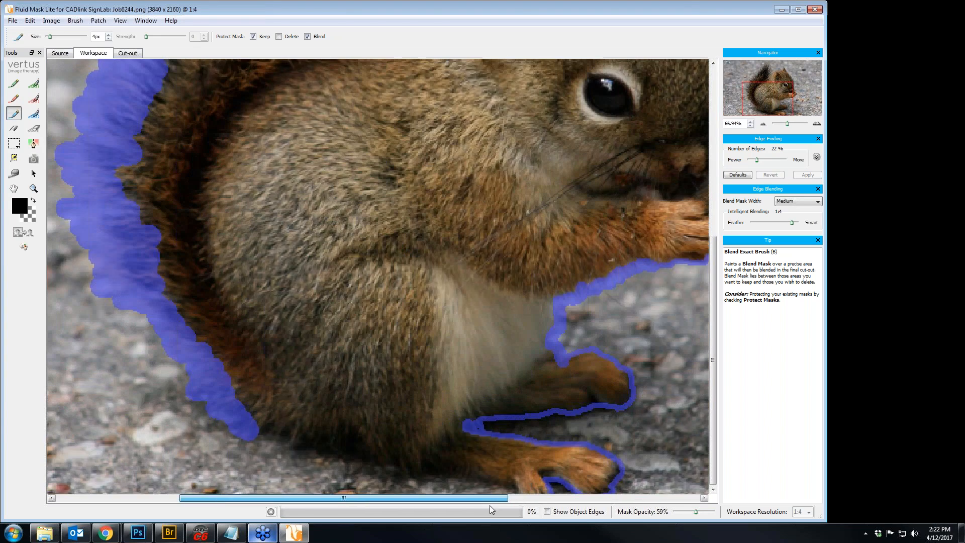
key("bracketright")
mouse_move(257, 432)
left_mouse_down()
mouse_move(379, 467)
mouse_move(519, 491)
left_mouse_up()
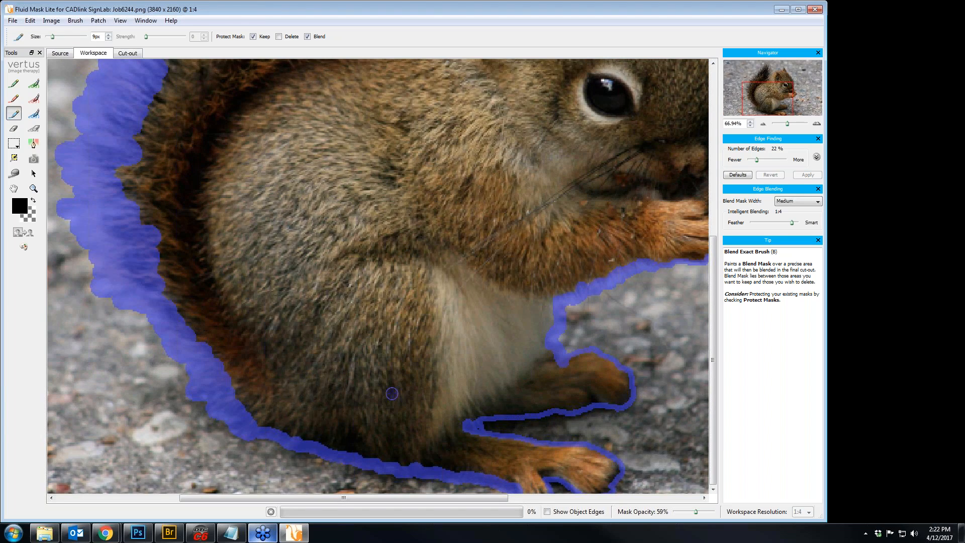
Step: Choose the Delete Local Brush for the background and enlarge it to 53 px
scroll(420, 244, "up", 5)
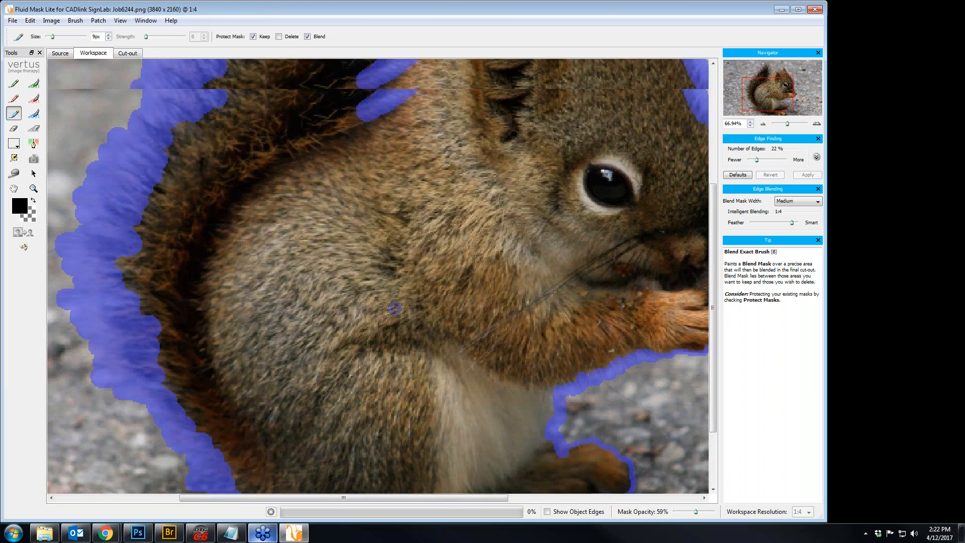
scroll(388, 264, "down", 5)
scroll(388, 267, "up", 5)
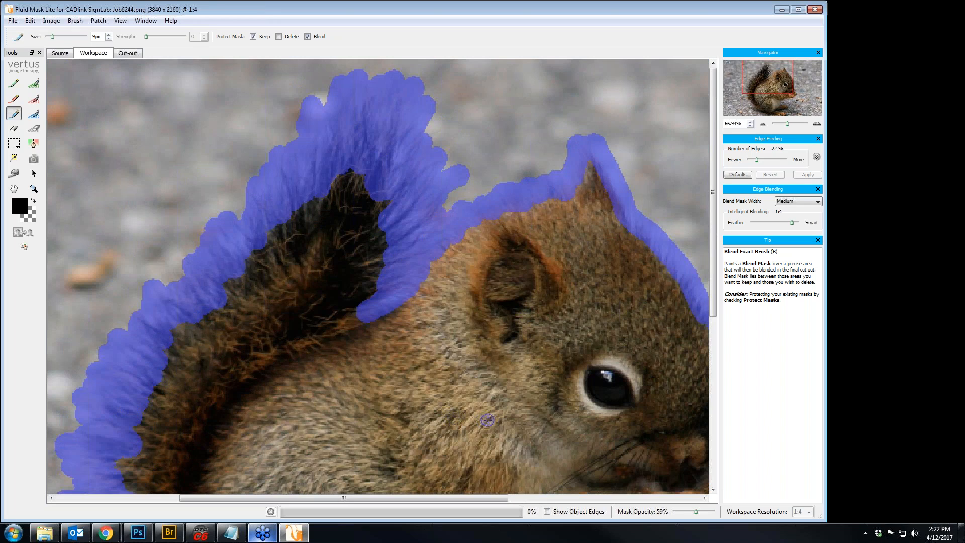
scroll(493, 406, "down", 4)
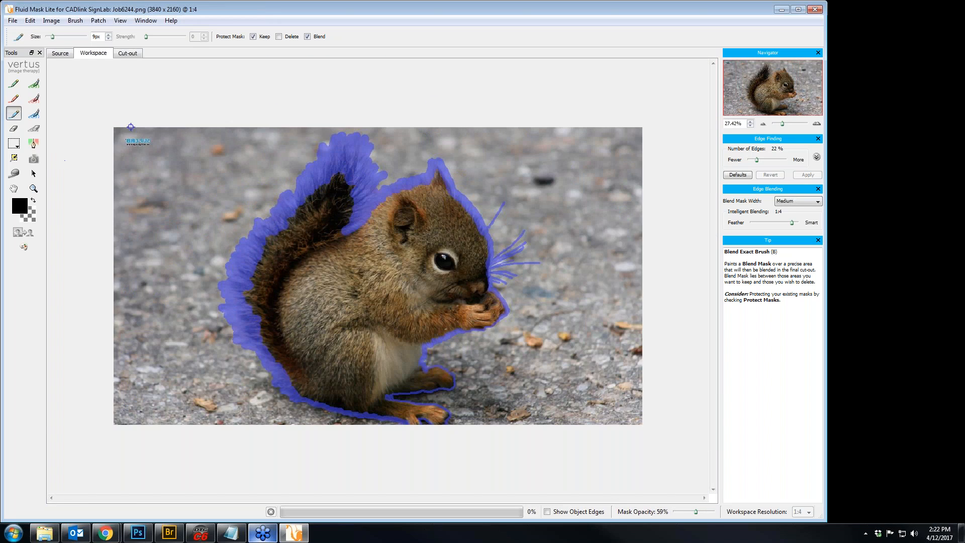
left_click(39, 99)
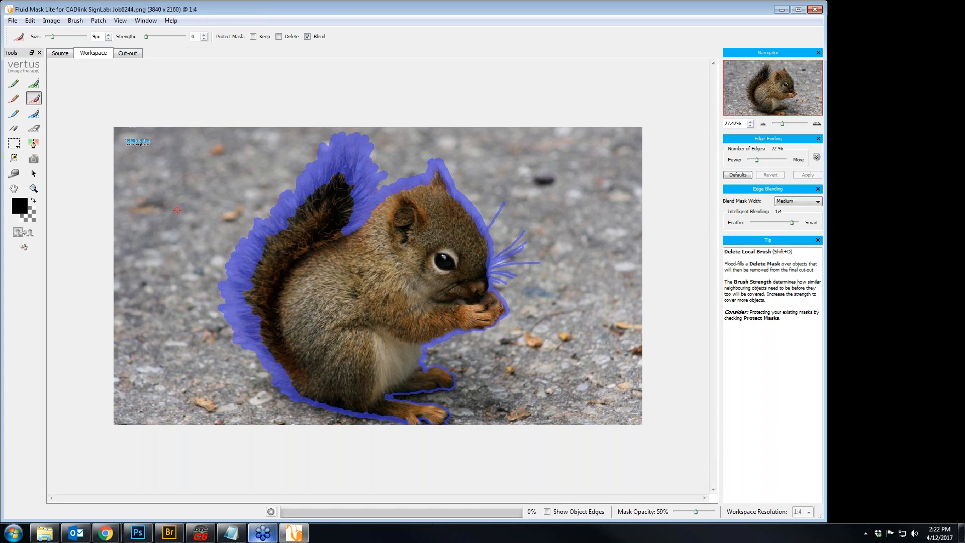
key("]")
key("]")
key("]")
key("]")
Step: Paint the delete mask over all the background behind the squirrel's tail and back, down to the photo's lower edge
left_click(316, 145)
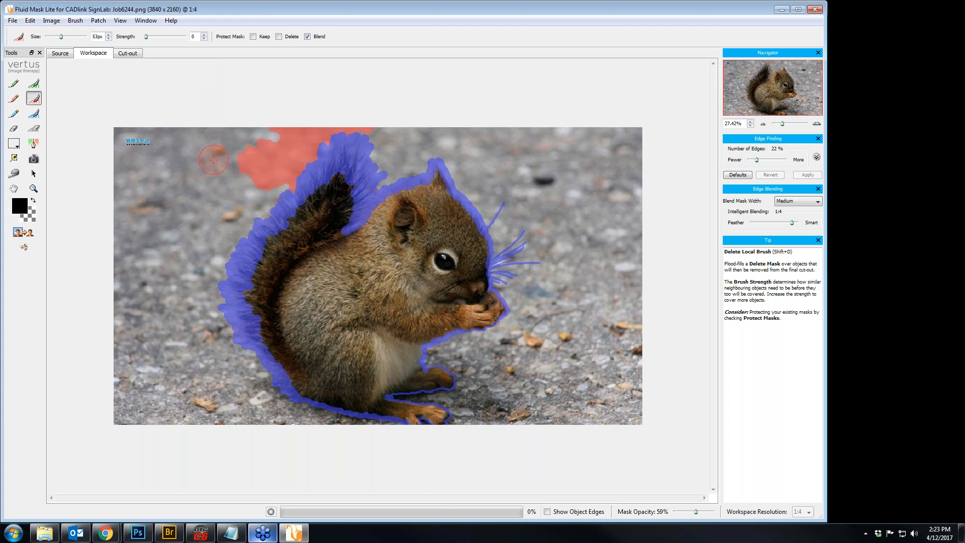
mouse_move(283, 180)
left_mouse_down()
mouse_move(244, 223)
mouse_move(222, 290)
mouse_move(233, 334)
mouse_move(270, 392)
mouse_move(334, 426)
left_mouse_up()
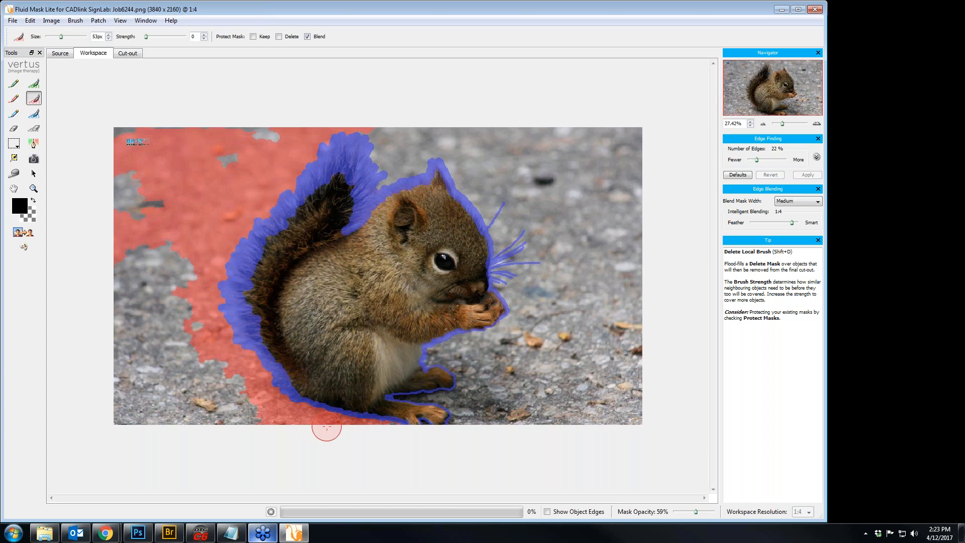
mouse_move(289, 139)
left_mouse_down()
mouse_move(119, 135)
mouse_move(135, 129)
mouse_move(119, 190)
mouse_move(113, 406)
mouse_move(142, 425)
mouse_move(192, 436)
mouse_move(251, 442)
mouse_move(266, 432)
mouse_move(133, 412)
mouse_move(252, 409)
mouse_move(185, 319)
mouse_move(151, 177)
mouse_move(141, 178)
mouse_move(134, 360)
mouse_move(152, 397)
mouse_move(227, 393)
mouse_move(240, 379)
mouse_move(148, 320)
mouse_move(124, 141)
mouse_move(235, 151)
mouse_move(197, 195)
mouse_move(186, 281)
mouse_move(157, 266)
mouse_move(191, 377)
mouse_move(158, 379)
mouse_move(152, 355)
left_mouse_up()
Step: Paint the delete mask over the background above and in front of the squirrel, undoing strokes that spill onto the animal
mouse_move(319, 130)
left_mouse_down()
mouse_move(375, 133)
mouse_move(381, 175)
mouse_move(418, 166)
mouse_move(445, 145)
left_mouse_up()
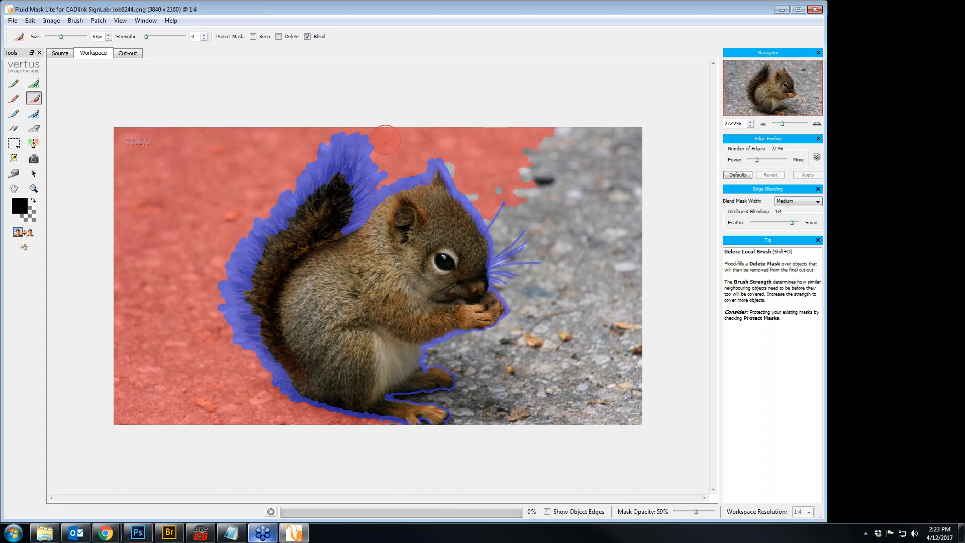
key("ctrl+z")
mouse_move(413, 166)
left_mouse_down()
mouse_move(423, 145)
mouse_move(446, 139)
mouse_move(499, 210)
mouse_move(517, 155)
mouse_move(548, 141)
mouse_move(631, 133)
mouse_move(630, 371)
mouse_move(640, 432)
mouse_move(492, 426)
mouse_move(609, 420)
mouse_move(628, 260)
mouse_move(625, 127)
mouse_move(609, 171)
mouse_move(583, 441)
mouse_move(587, 115)
mouse_move(546, 424)
mouse_move(548, 175)
mouse_move(554, 148)
mouse_move(563, 435)
mouse_move(546, 394)
mouse_move(524, 159)
mouse_move(520, 243)
mouse_move(495, 215)
mouse_move(510, 287)
left_mouse_up()
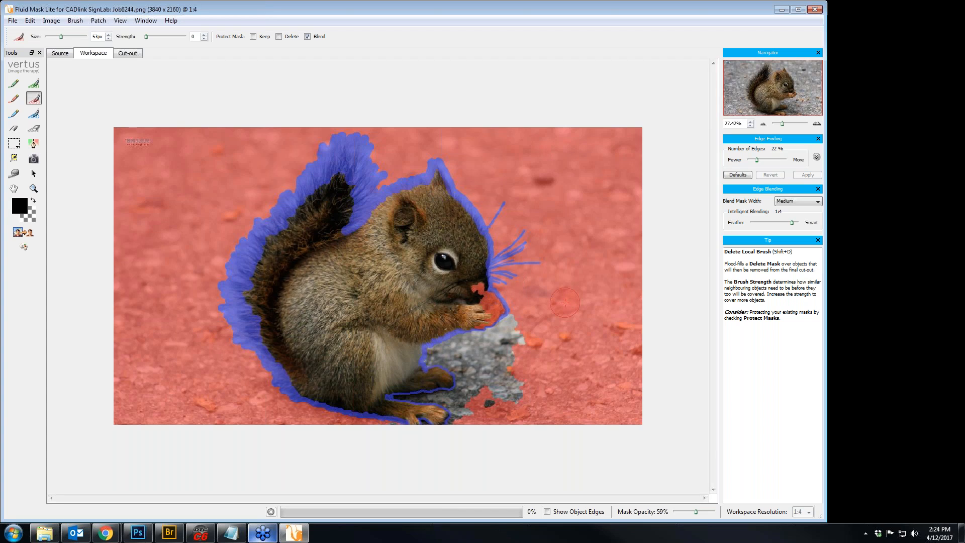
key("ctrl+z")
mouse_move(507, 276)
left_mouse_down()
mouse_move(522, 253)
mouse_move(518, 232)
left_mouse_up()
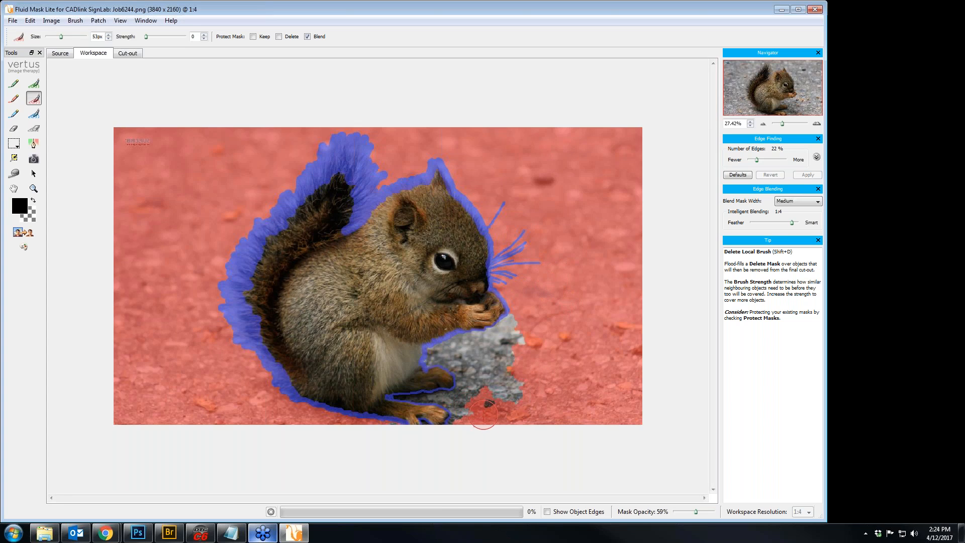
Step: Reduce the Delete Local Brush to 18 px and mask the background below the front paws and in front of the feet
scroll(483, 422, "up", 1)
scroll(504, 435, "up", 2)
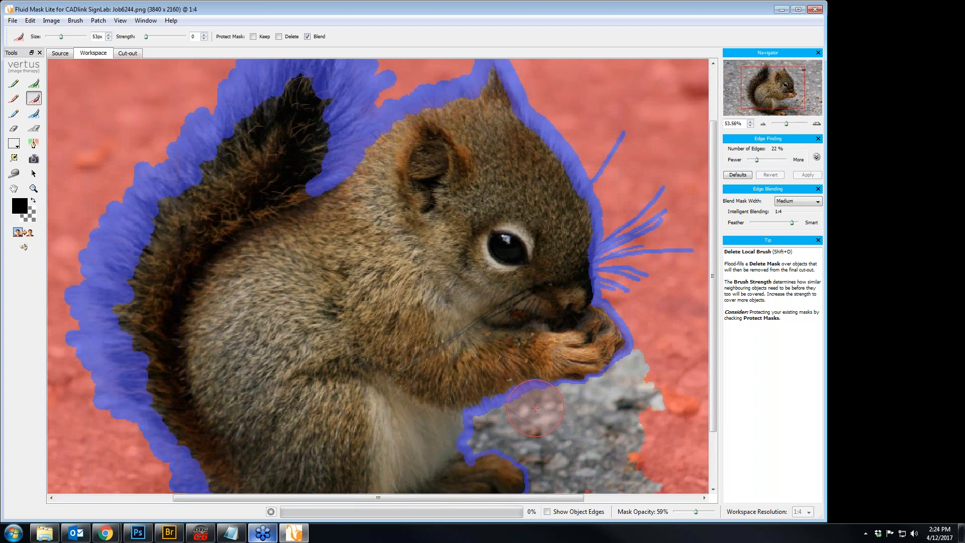
scroll(536, 409, "down", 3)
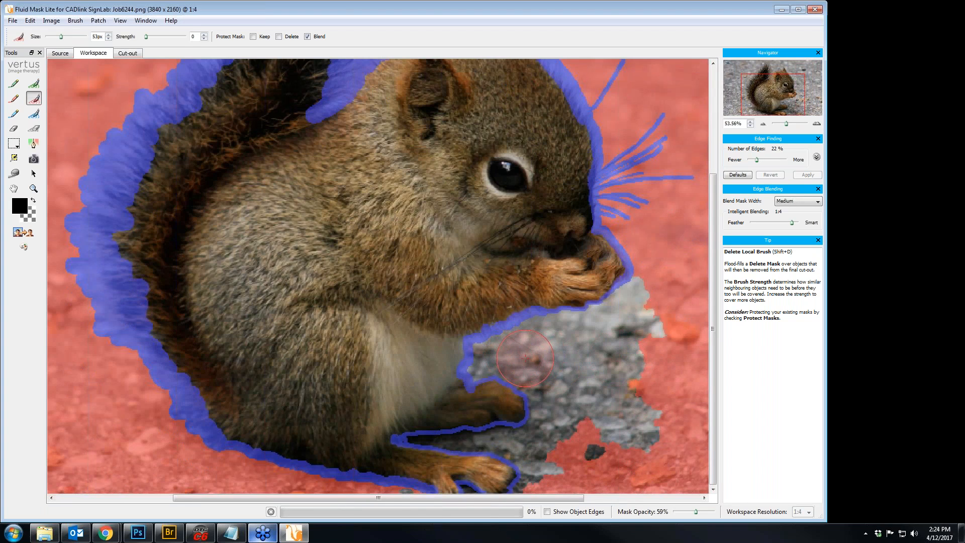
key("bracketleft")
key("bracketleft")
key("bracketleft")
key("bracketleft")
key("bracketleft")
mouse_move(474, 373)
left_mouse_down()
mouse_move(481, 347)
mouse_move(503, 336)
mouse_move(611, 311)
mouse_move(646, 288)
mouse_move(660, 339)
mouse_move(634, 312)
mouse_move(621, 321)
mouse_move(653, 437)
mouse_move(632, 481)
mouse_move(601, 460)
left_mouse_up()
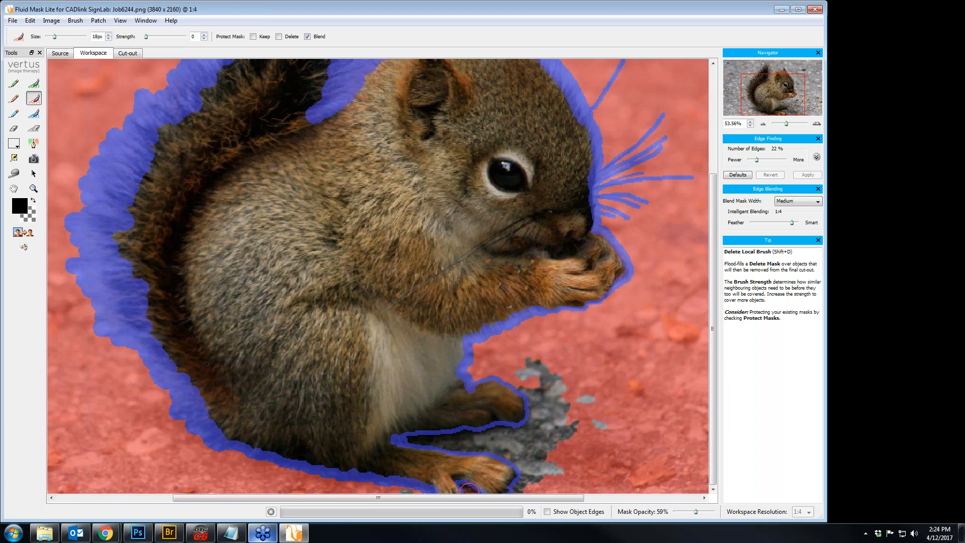
Step: Fill the remaining unmasked background around and between the feet with the delete mask, using a 12 px brush
key("bracketleft")
key("bracketleft")
key("bracketleft")
left_click(519, 487)
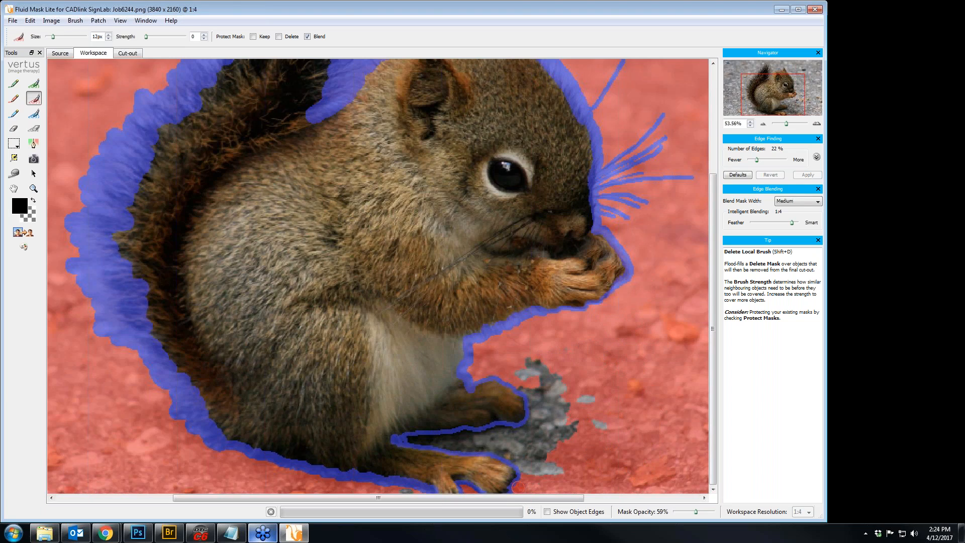
left_click(405, 438)
mouse_move(433, 442)
left_mouse_down()
mouse_move(512, 450)
mouse_move(546, 471)
mouse_move(564, 468)
left_mouse_up()
left_click_drag(587, 391, 603, 436)
left_click_drag(518, 363, 555, 433)
mouse_move(520, 379)
left_mouse_down()
mouse_move(555, 438)
mouse_move(511, 429)
left_mouse_up()
left_click(499, 431)
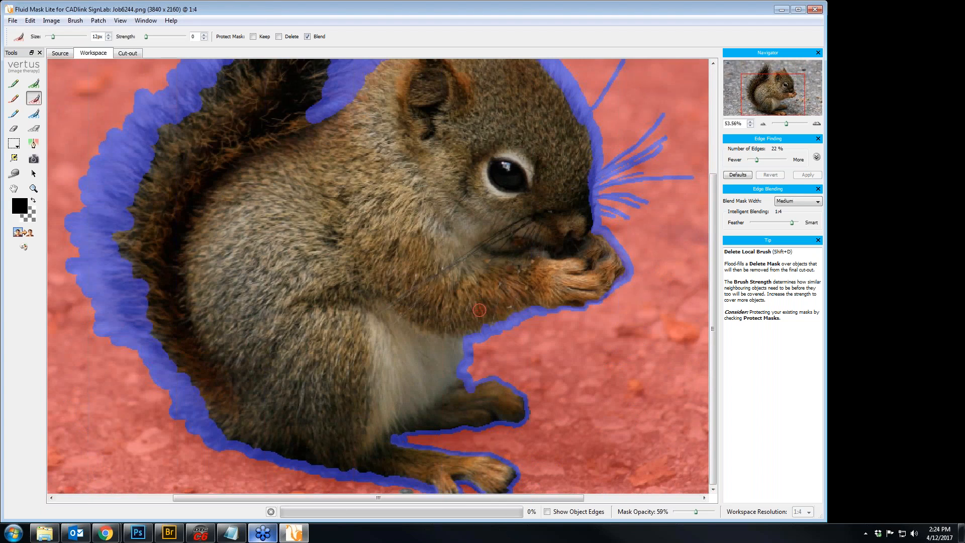
Step: Auto-fill the unmasked squirrel with the Keep mask and create the cut-out
scroll(479, 310, "down", 5)
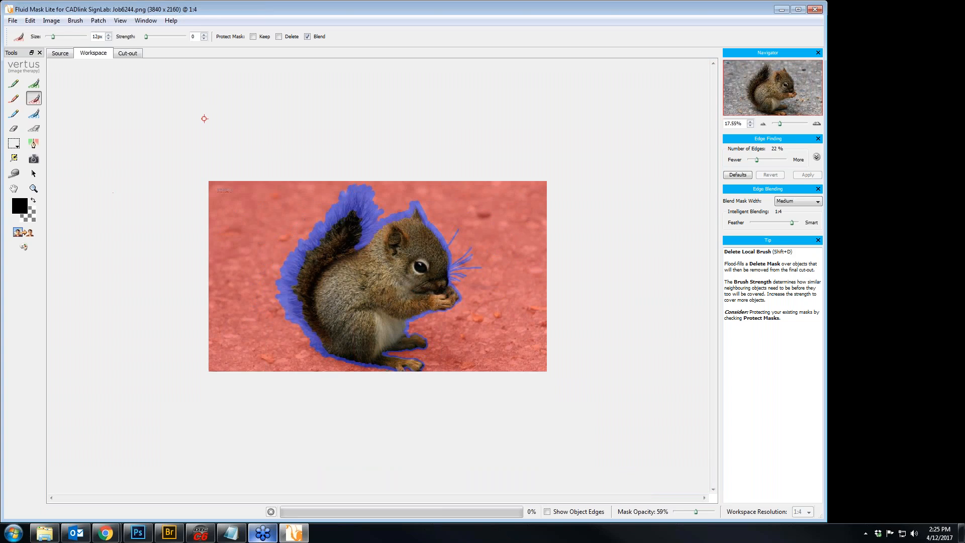
left_click(55, 21)
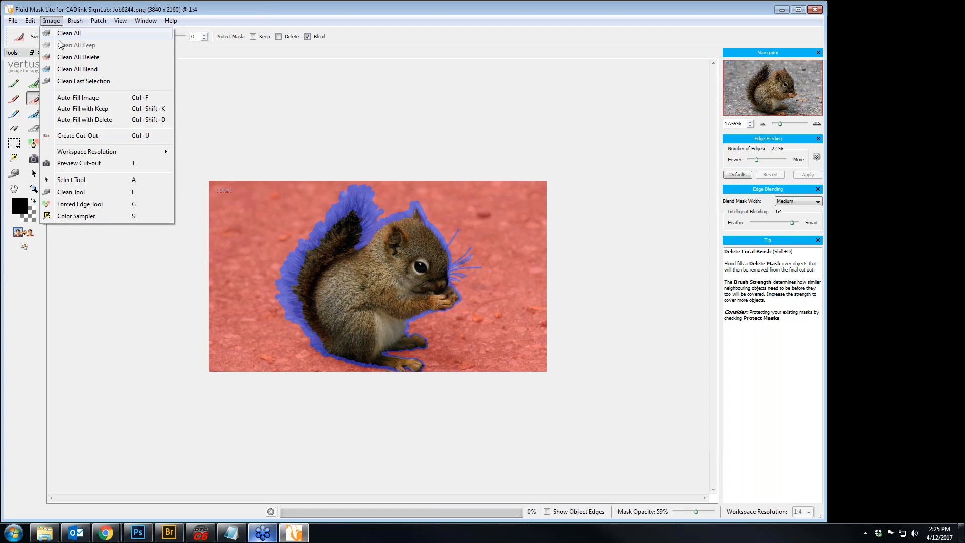
left_click(80, 108)
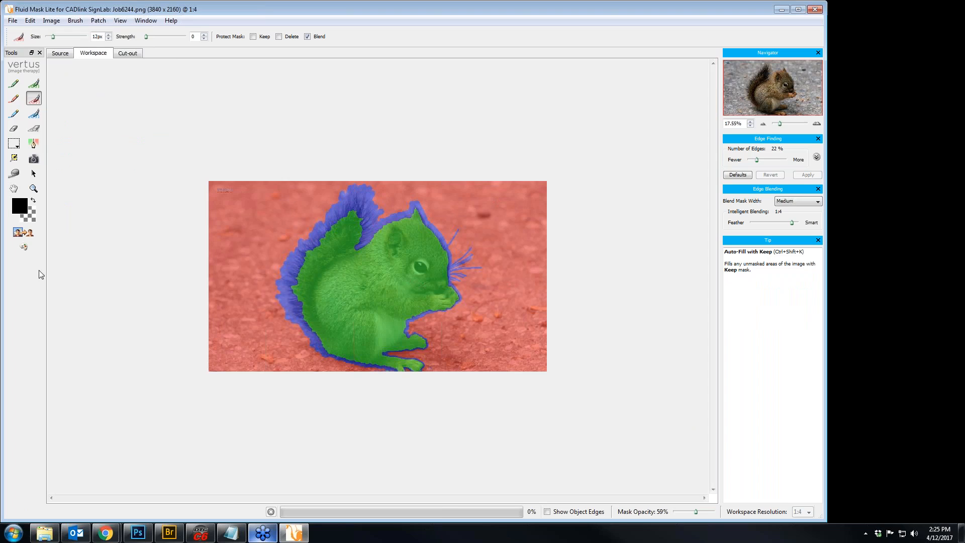
left_click(23, 232)
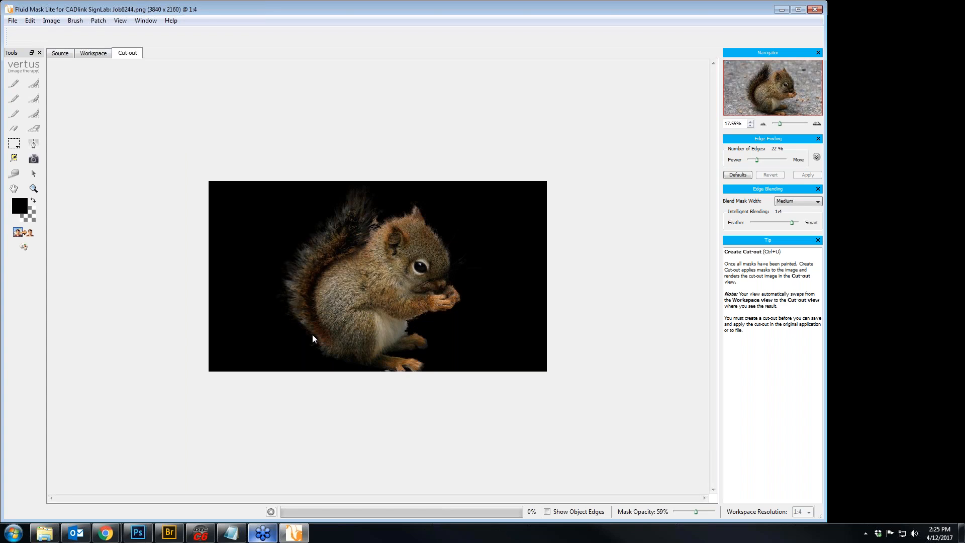
Step: Change the cut-out's preview background colour to blue
left_click(25, 210)
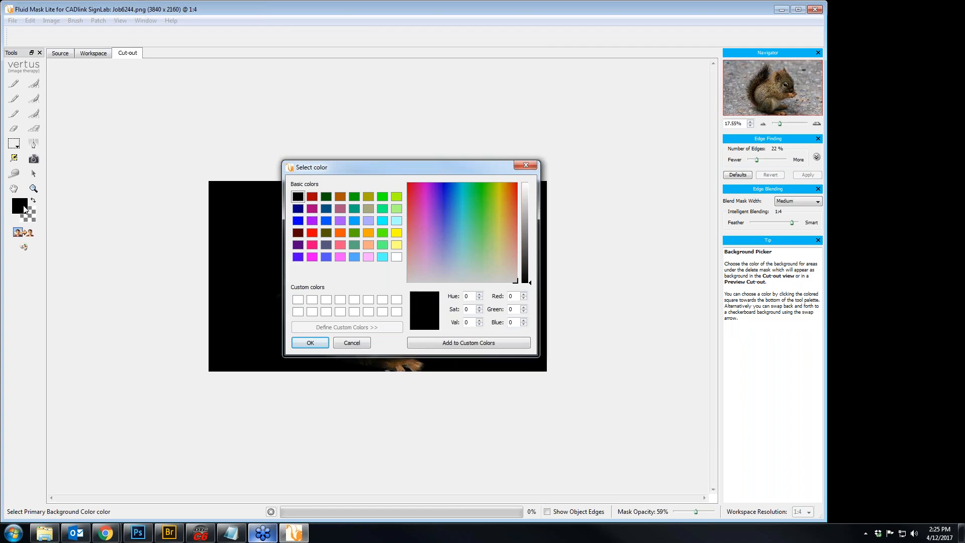
left_click(298, 222)
left_click(321, 344)
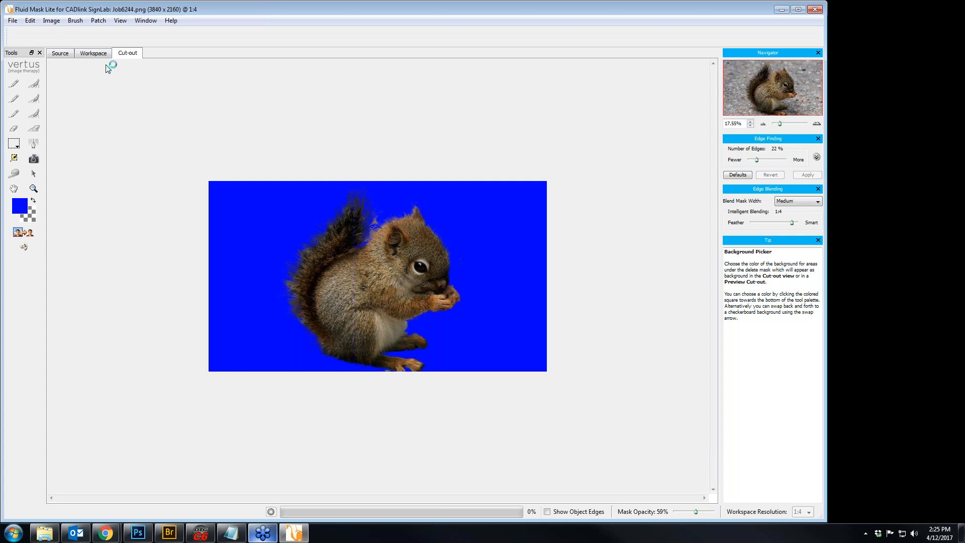
Step: Back in the workspace view, erase the stray blend spot beside the front toes and cover it with a 6 px delete brush
left_click(93, 53)
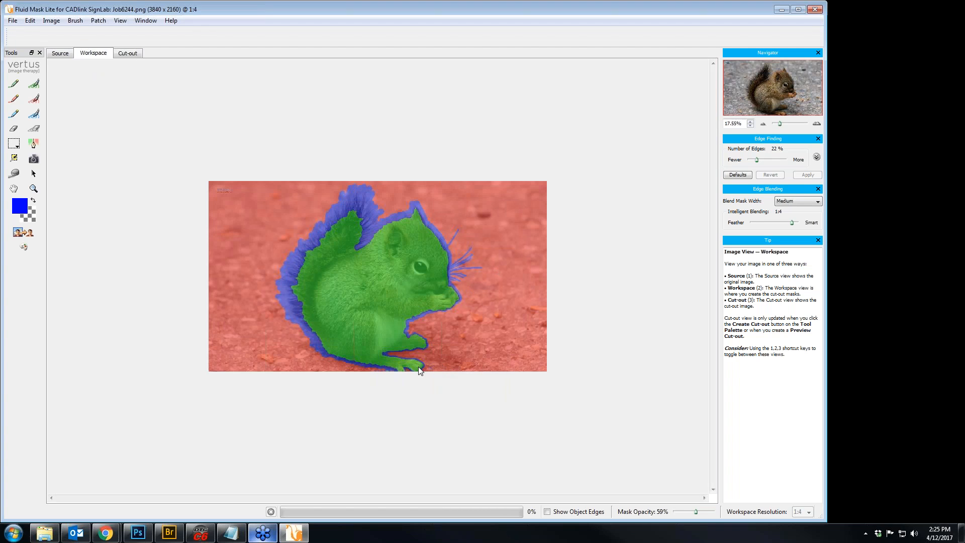
scroll(421, 369, "up", 5)
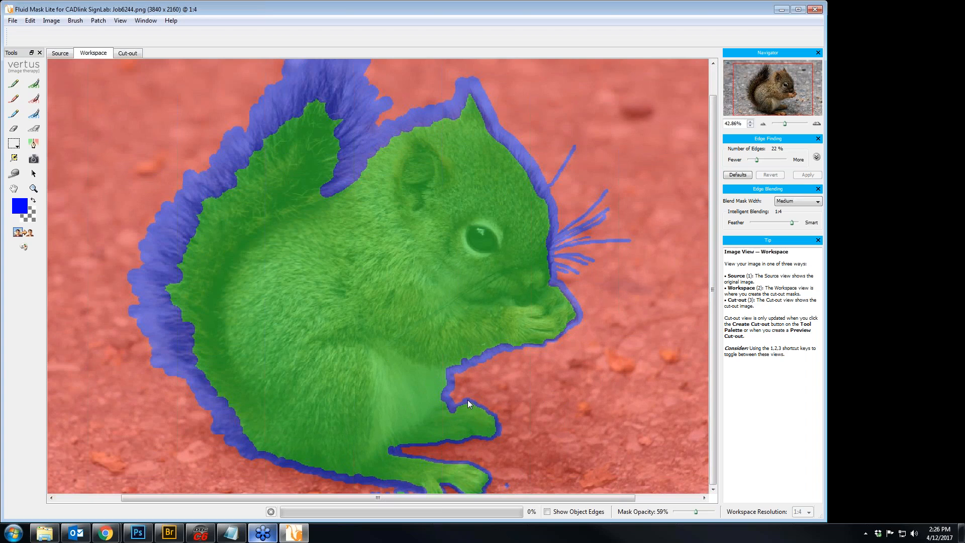
left_click(18, 128)
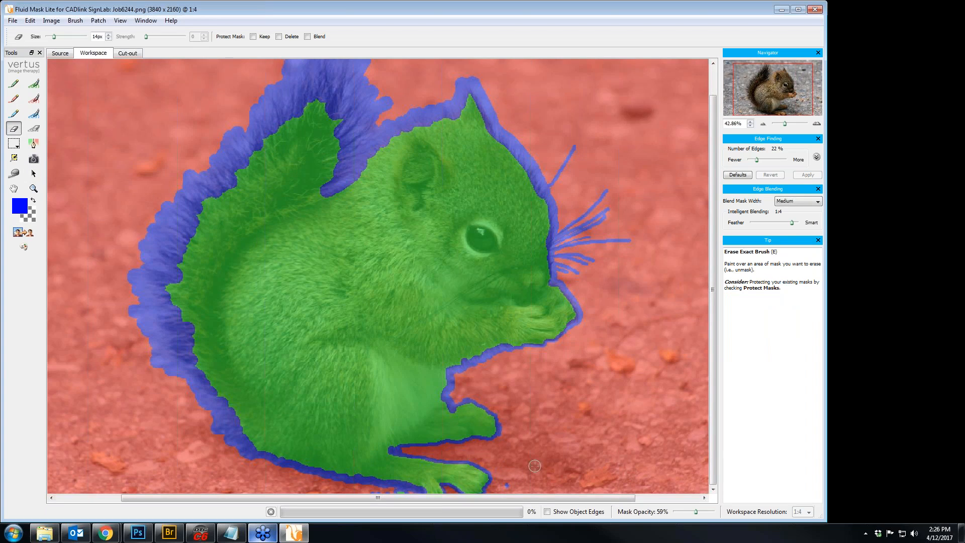
left_click(507, 484)
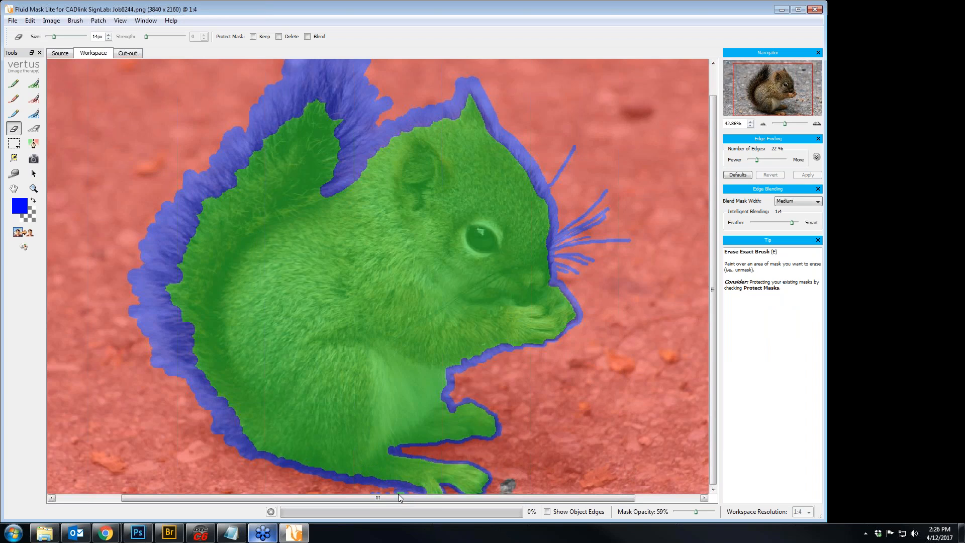
key("bracketleft")
left_click(34, 98)
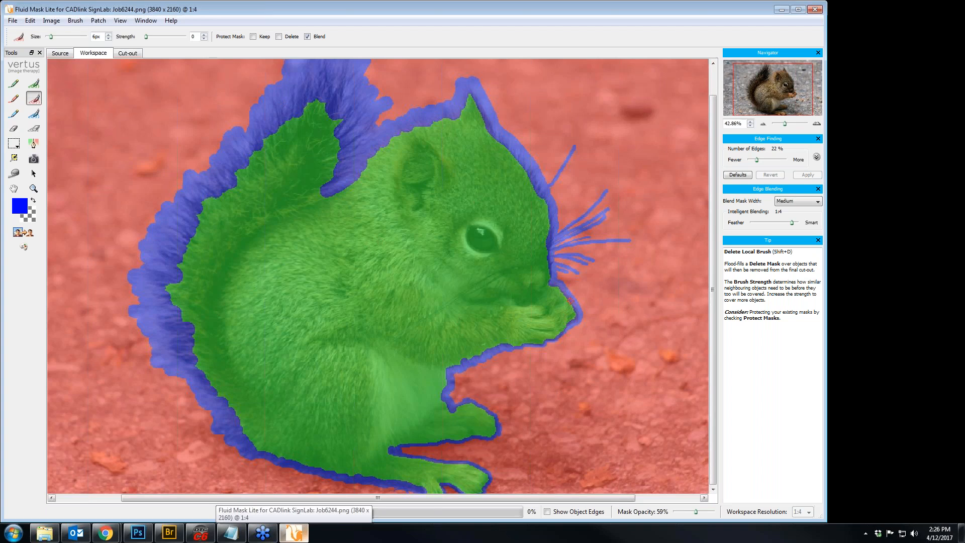
Step: Create the cut-out again from the corrected masks, and save and apply it to the print job
left_click(22, 233)
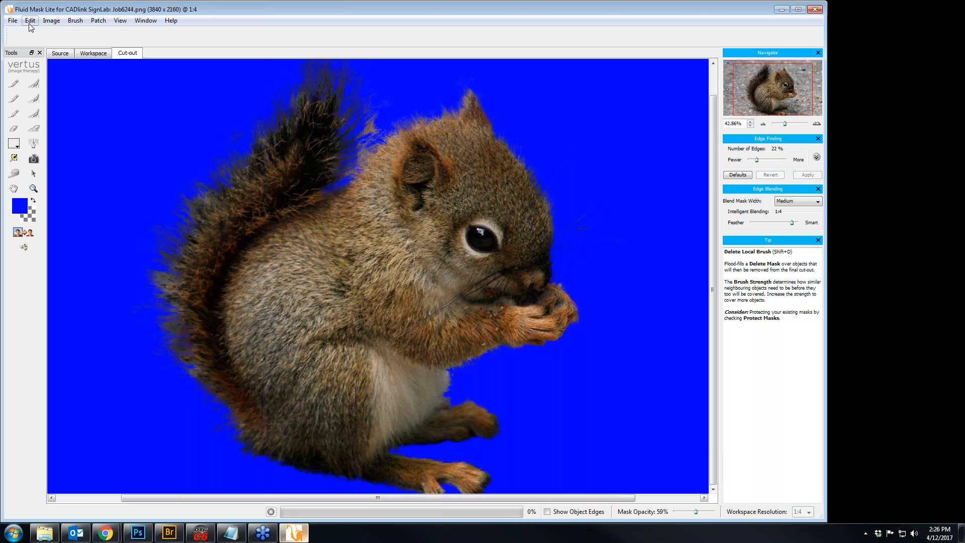
left_click(12, 20)
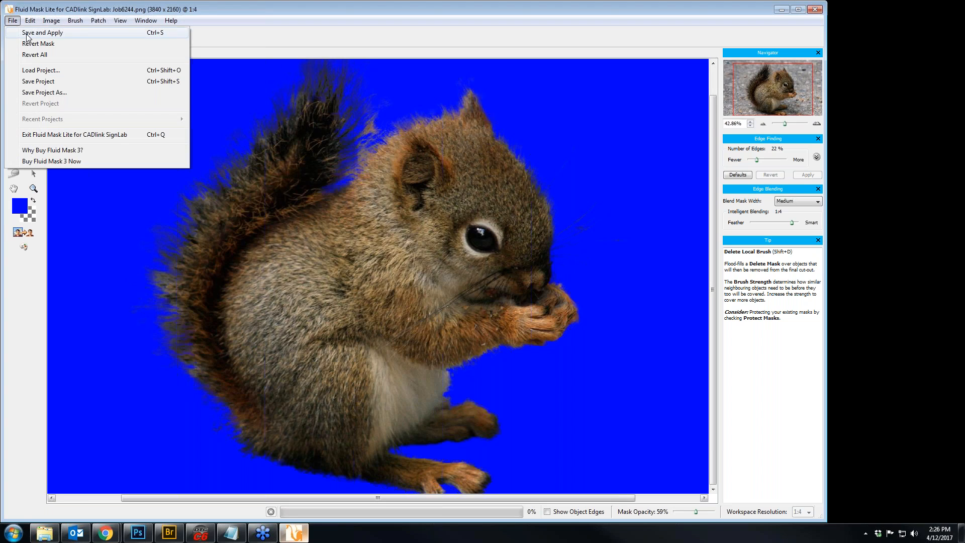
left_click(42, 33)
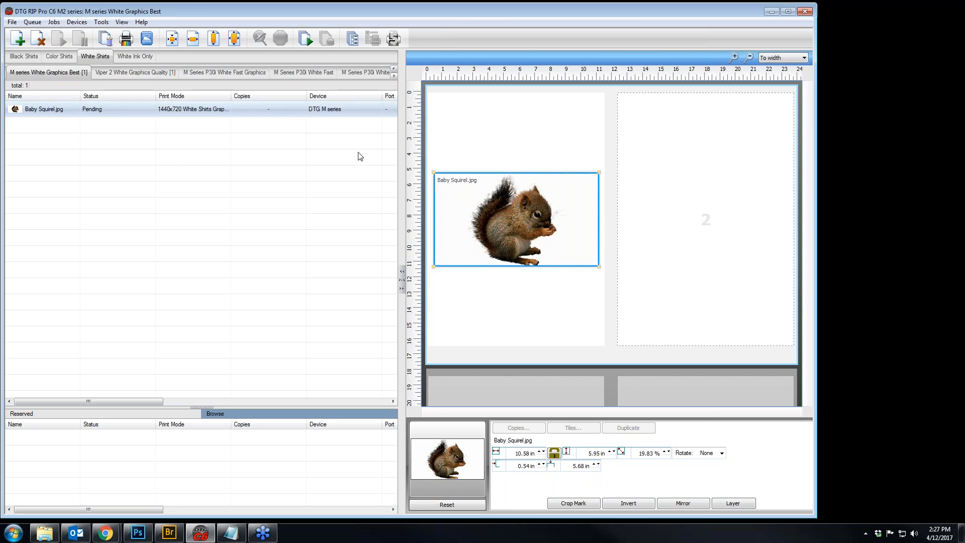
right_click(105, 115)
right_click(491, 224)
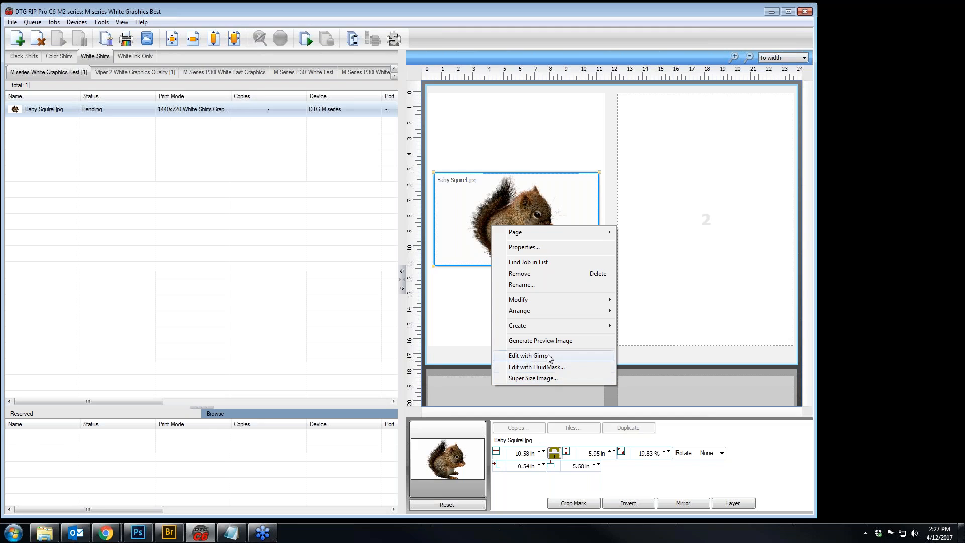
left_click(573, 222)
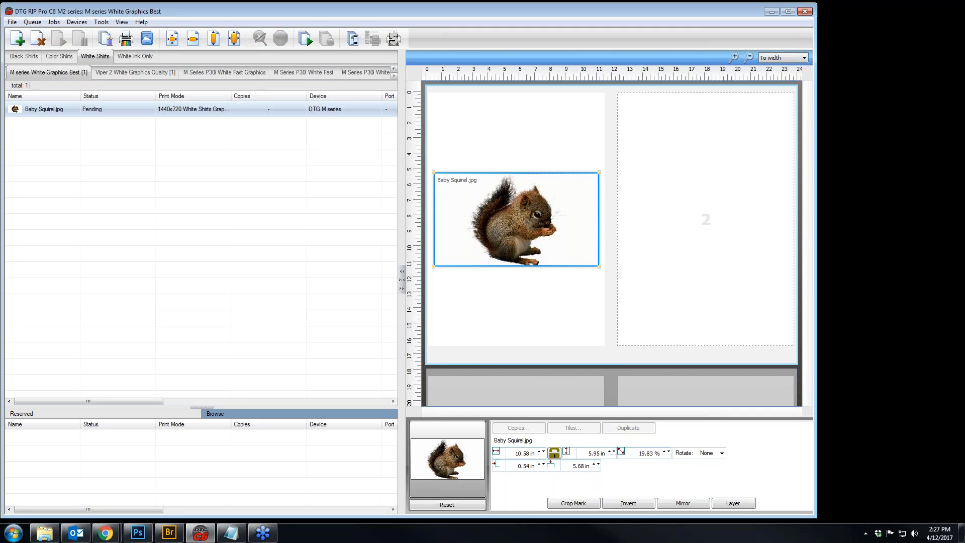
left_click(32, 22)
mouse_move(53, 22)
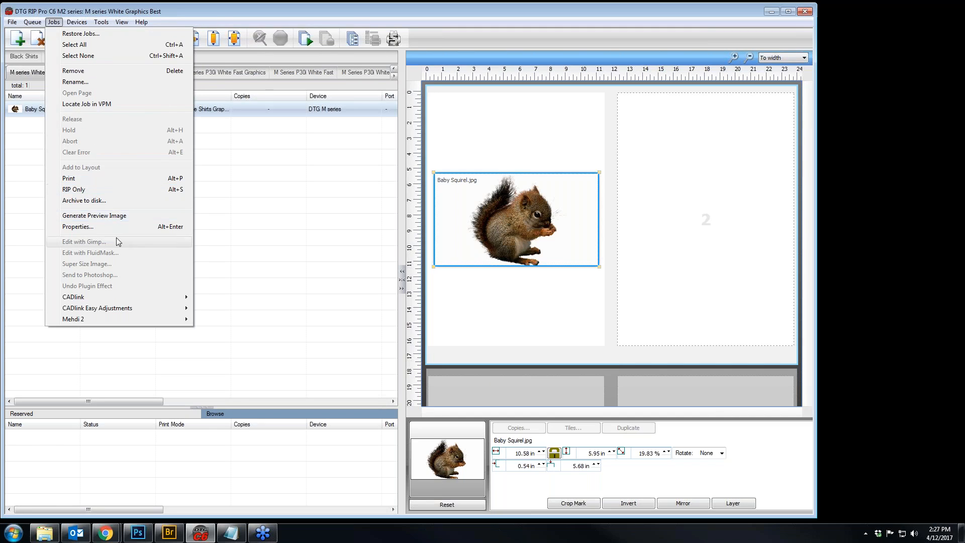
left_click(345, 272)
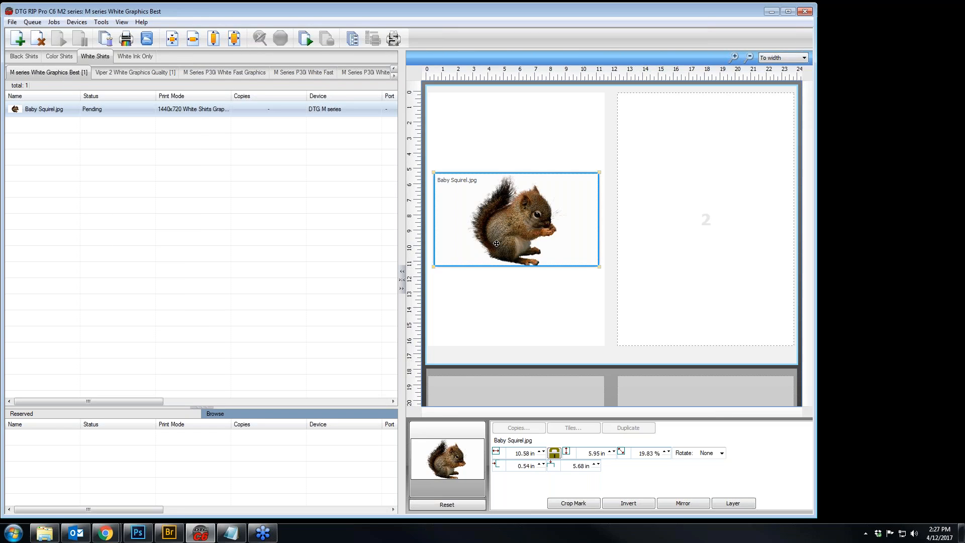
Step: Try to super size the Baby Squirel.jpg image to a new resolution of 300
right_click(528, 232)
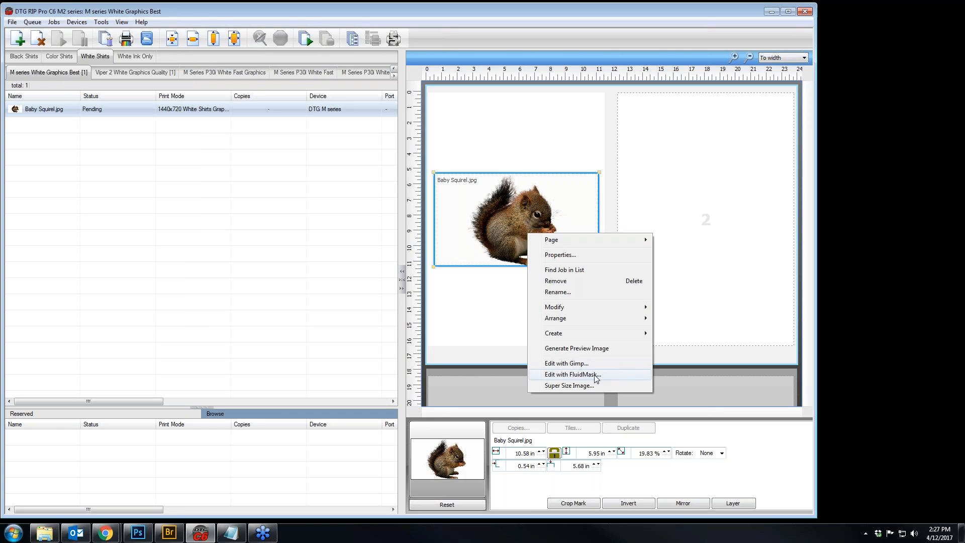
left_click(578, 386)
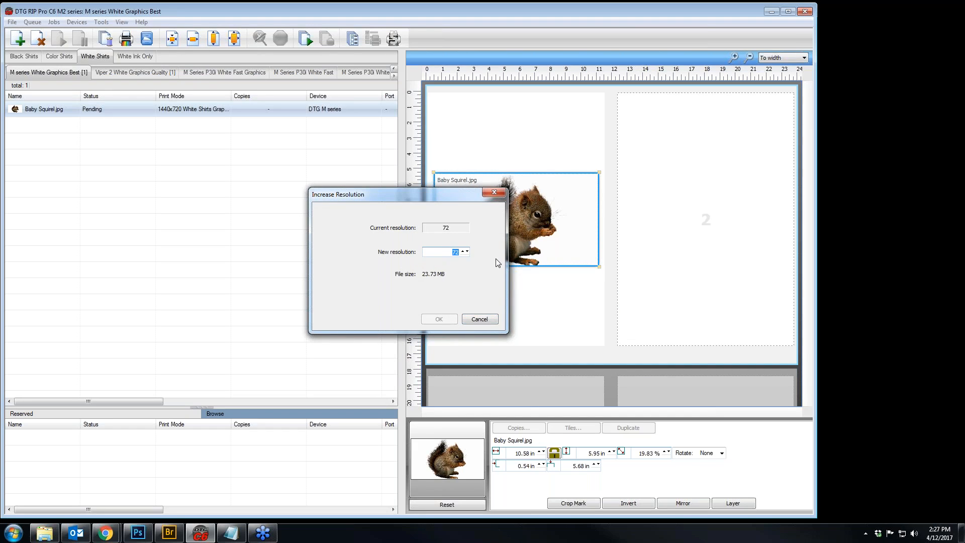
type("300")
left_click(439, 319)
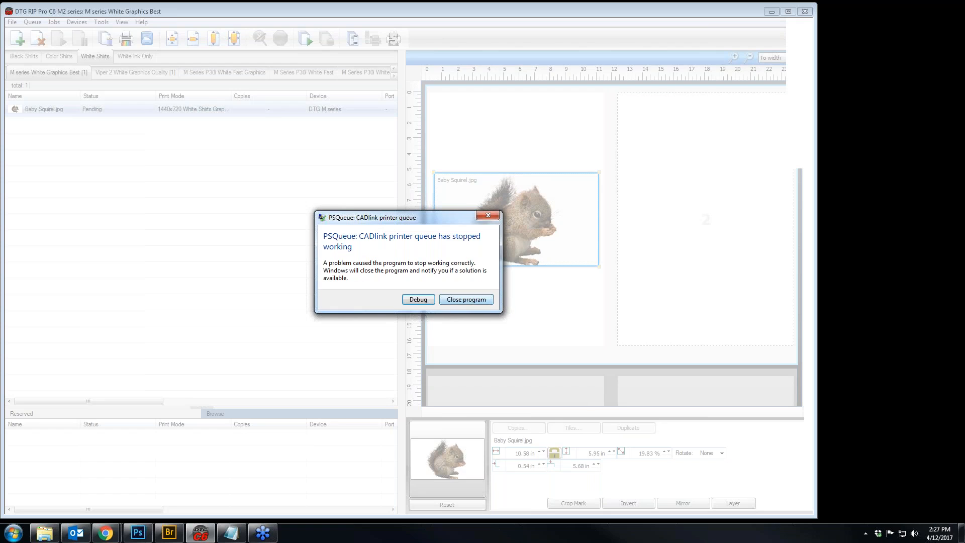
Step: Close the crashed printer queue program and, once it is restarted, show the White Shirts queues
left_click(457, 298)
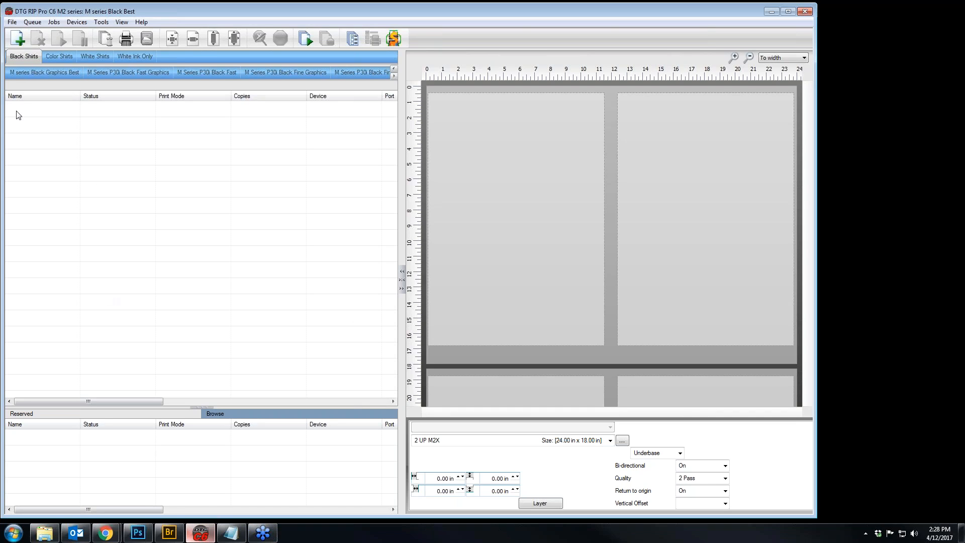
left_click(101, 60)
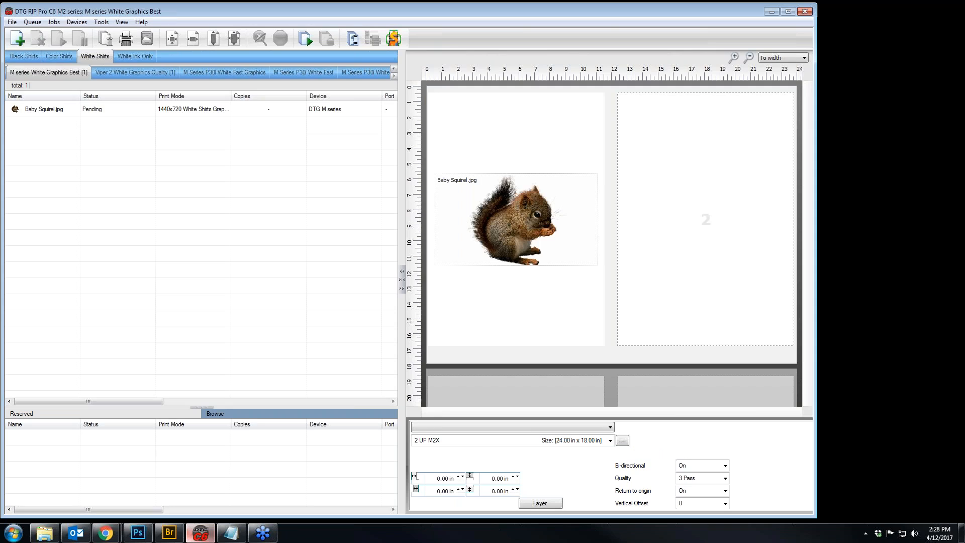
right_click(496, 214)
mouse_move(548, 286)
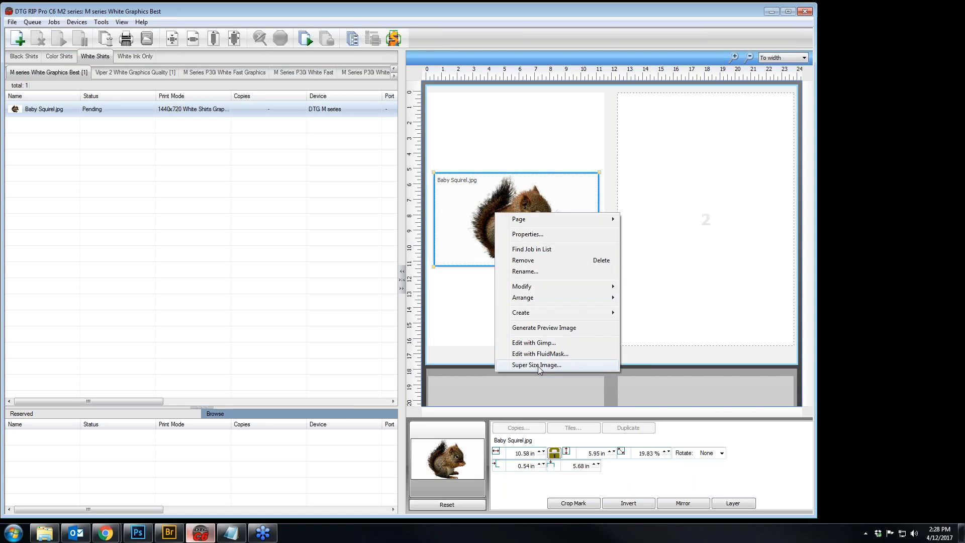
key("Escape")
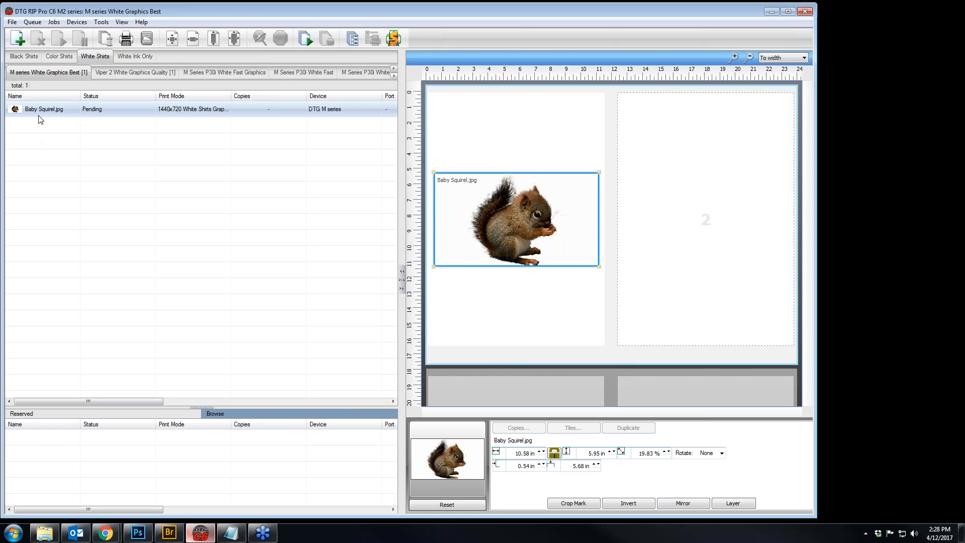
right_click(71, 109)
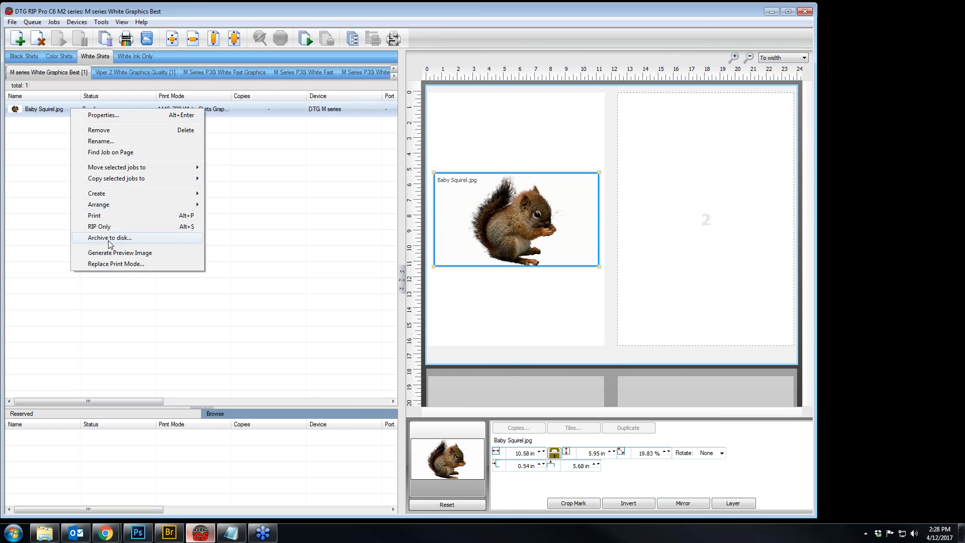
left_click(56, 108)
right_click(56, 107)
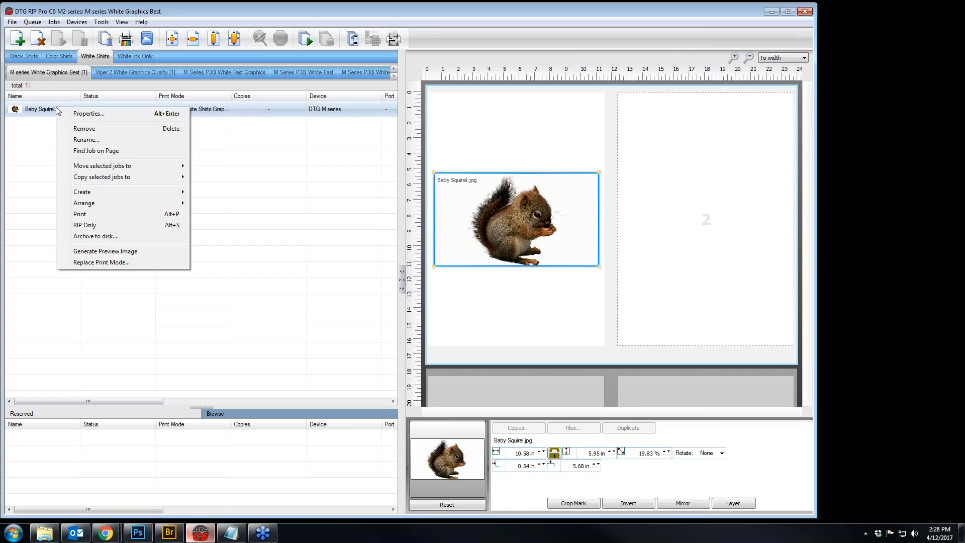
Step: Open the Baby Squirel.jpg job from the page layout for editing in GIMP
left_click(54, 23)
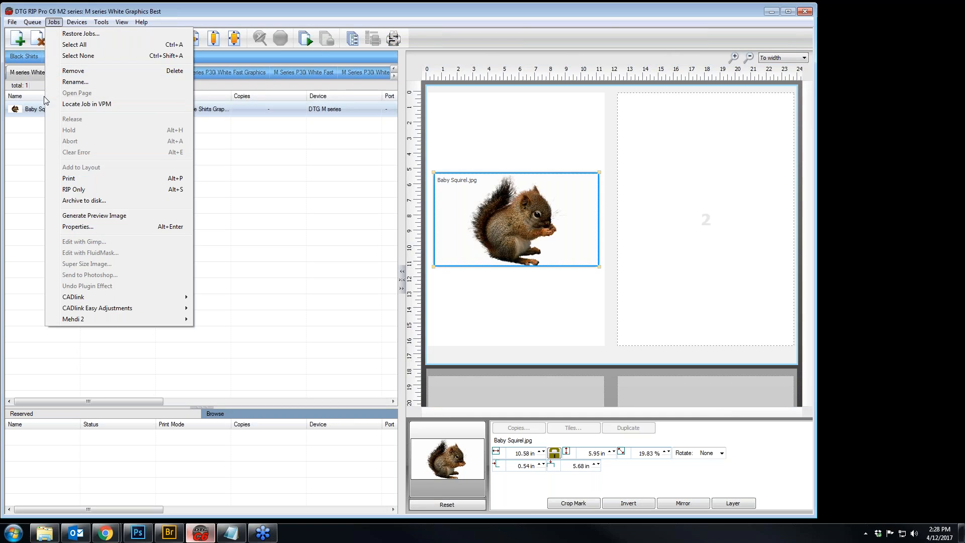
left_click(228, 144)
right_click(507, 212)
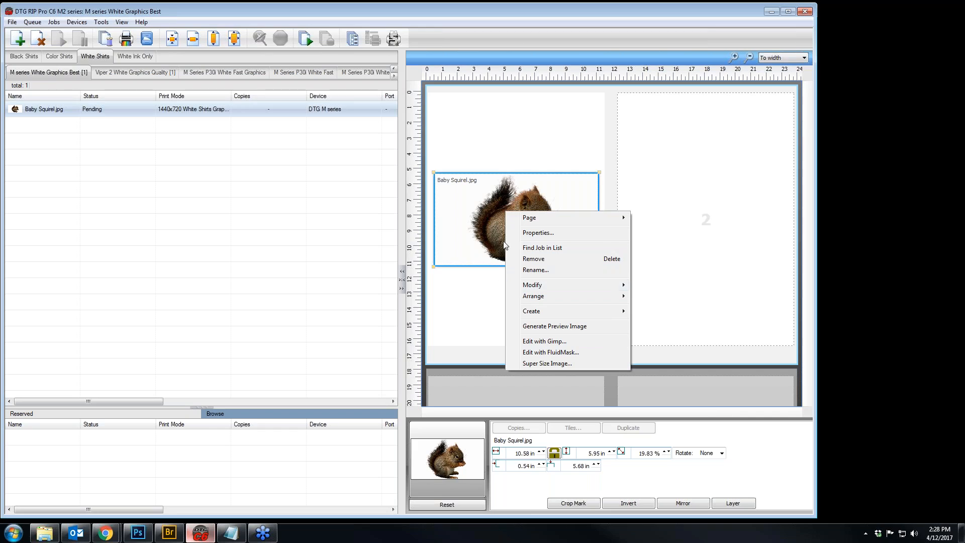
left_click(552, 352)
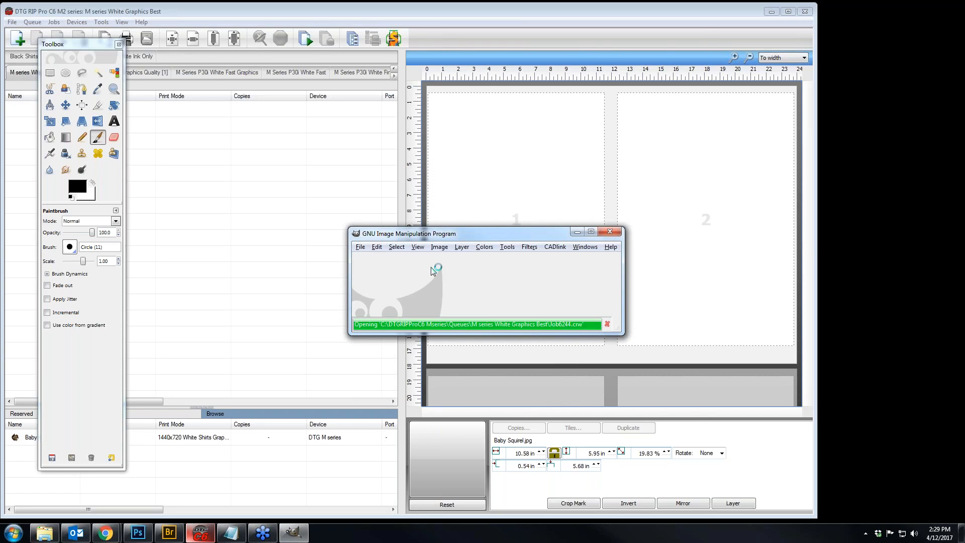
mouse_move(631, 233)
left_mouse_down()
mouse_move(400, 84)
mouse_move(435, 44)
left_mouse_up()
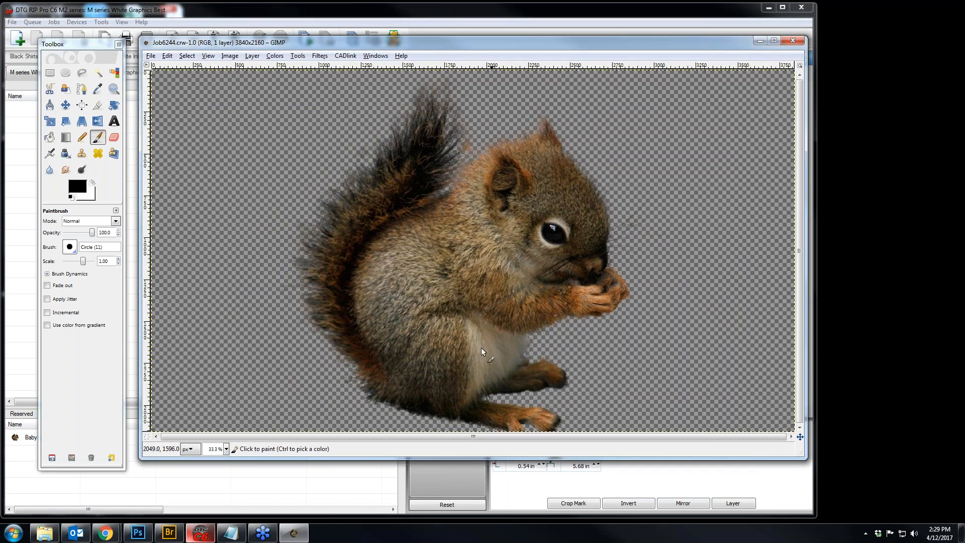
Step: Show the Layers dialog, place it beside the squirrel image window and make it taller
left_click(211, 57)
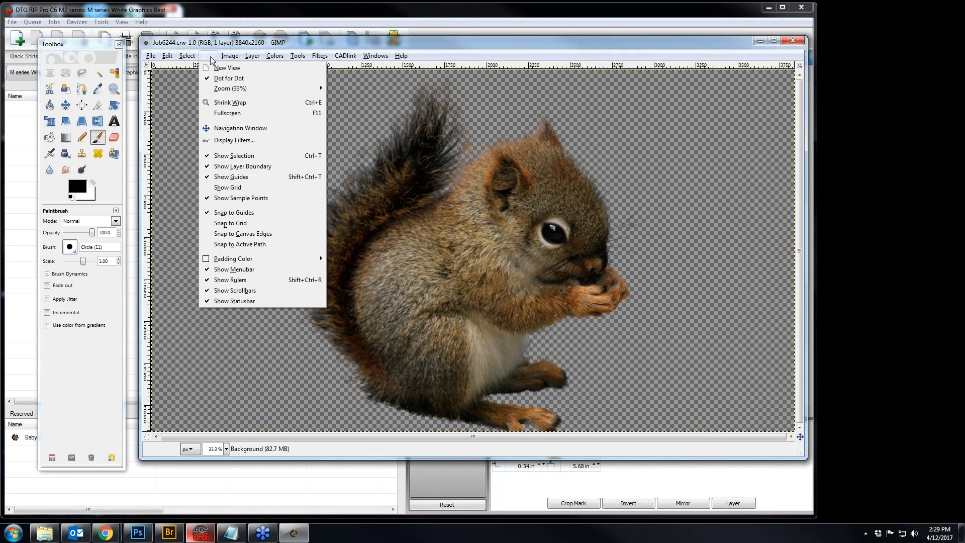
left_click(210, 56)
left_click(228, 55)
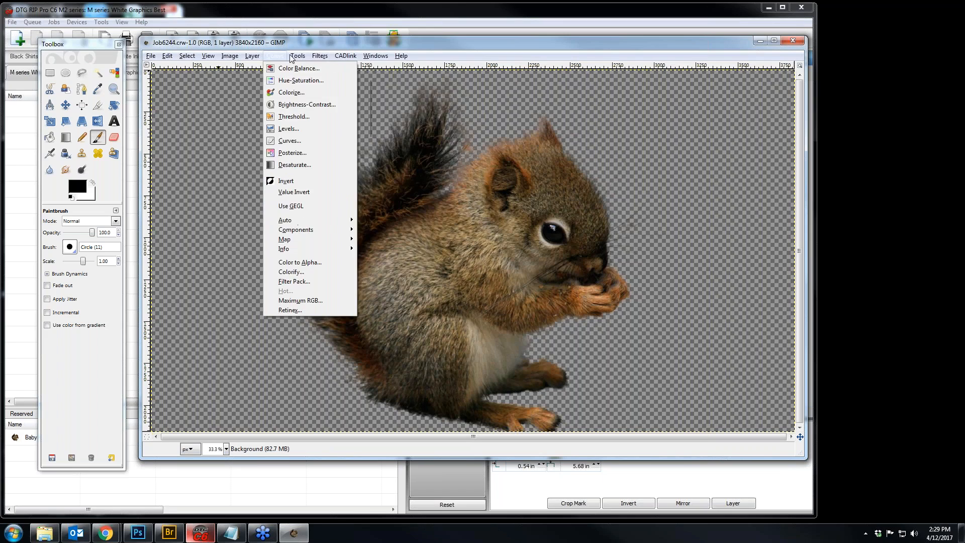
mouse_move(318, 56)
mouse_move(358, 55)
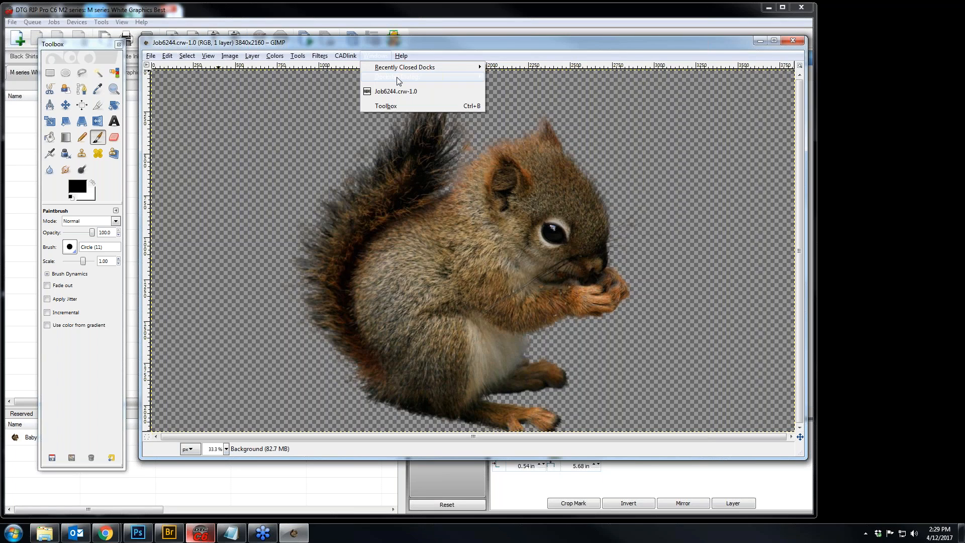
mouse_move(397, 77)
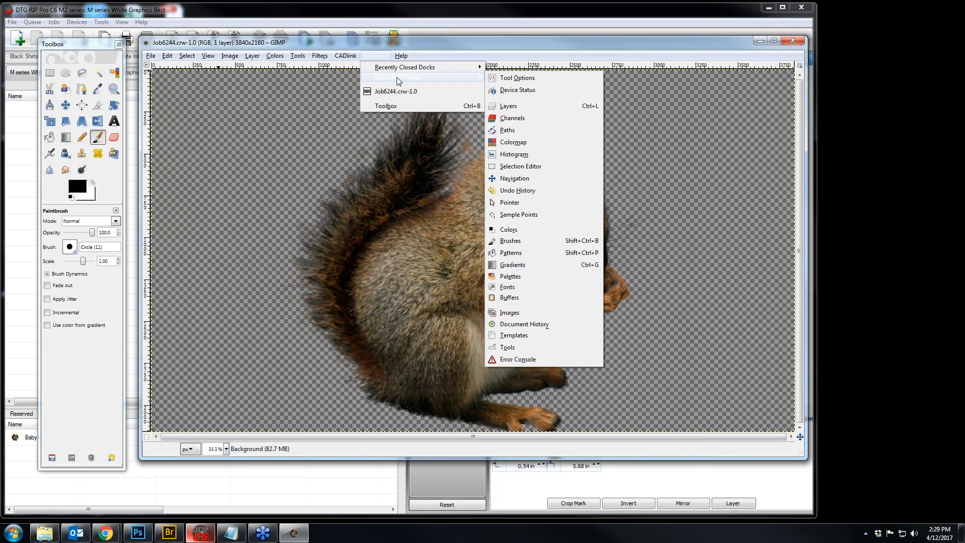
left_click(520, 105)
left_click_drag(632, 69, 862, 76)
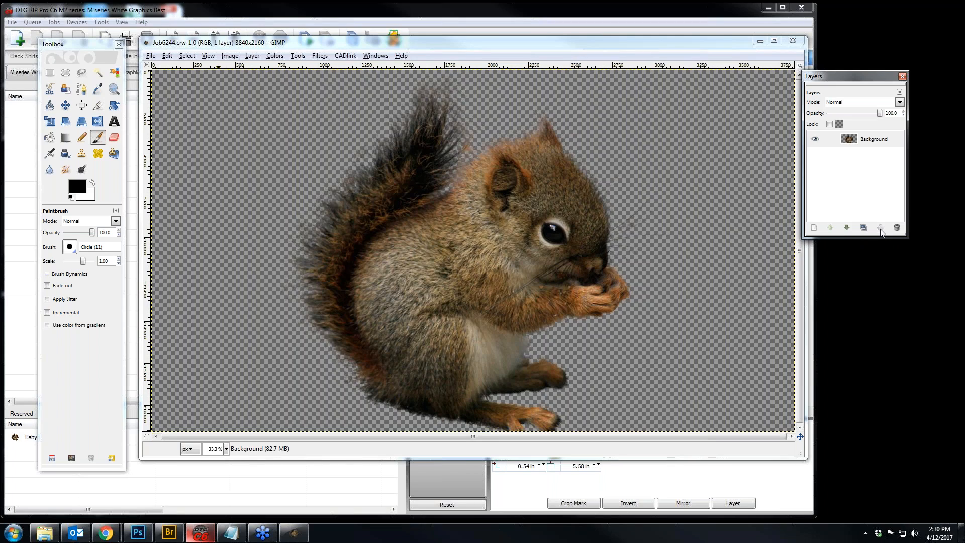
left_click_drag(868, 235, 868, 322)
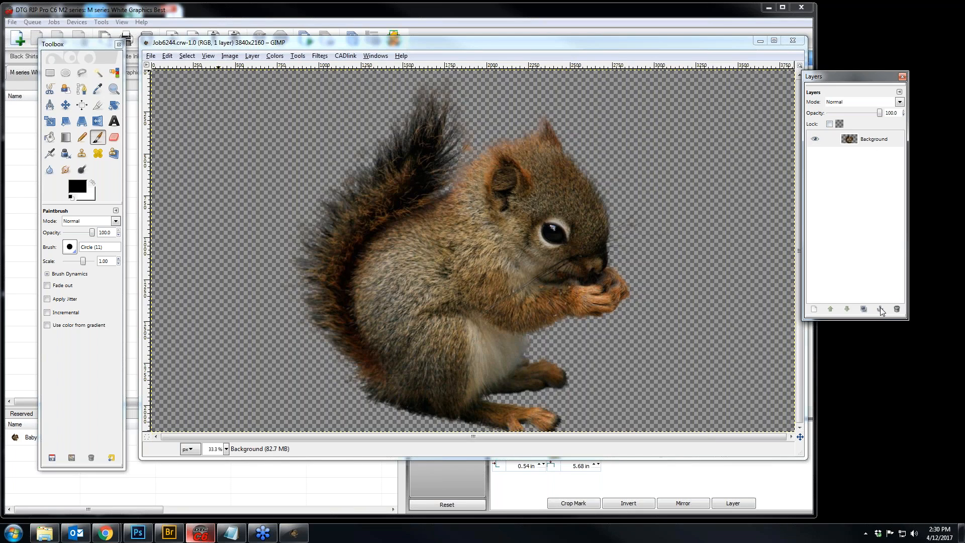
Step: Add a transparent 3840 x 2160 px layer named New Layer, move it below Background and select it
left_click(814, 309)
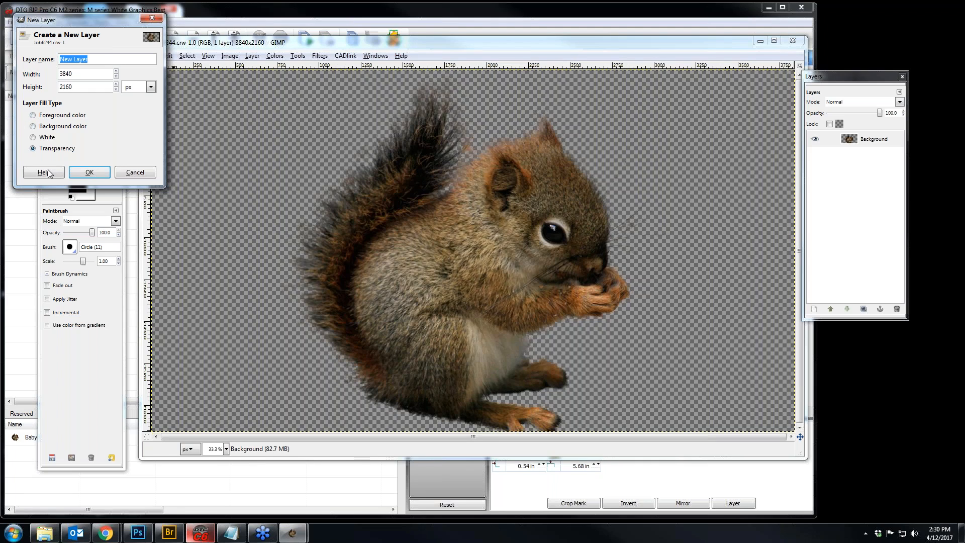
left_click(89, 173)
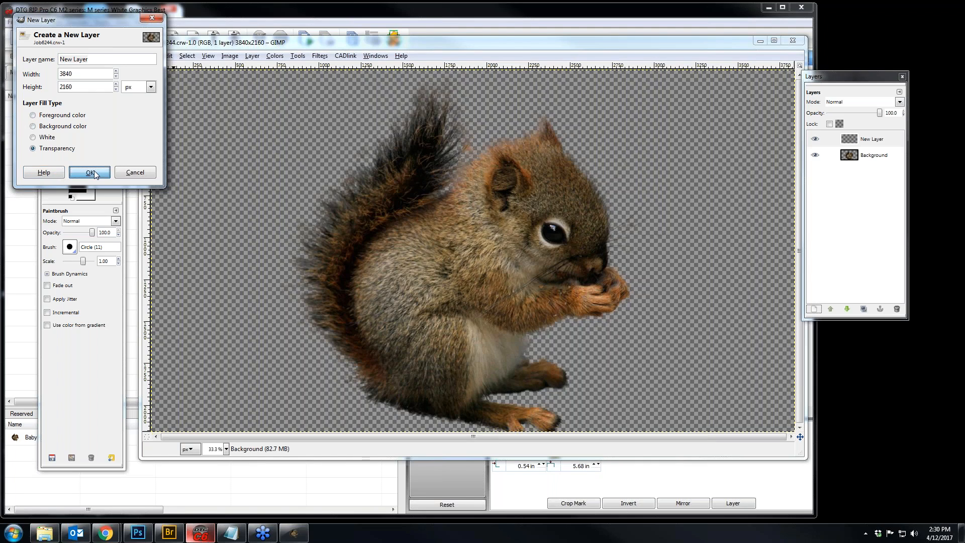
mouse_move(852, 141)
left_mouse_down()
mouse_move(872, 197)
mouse_move(854, 182)
mouse_move(875, 161)
mouse_move(857, 149)
mouse_move(862, 136)
left_mouse_up()
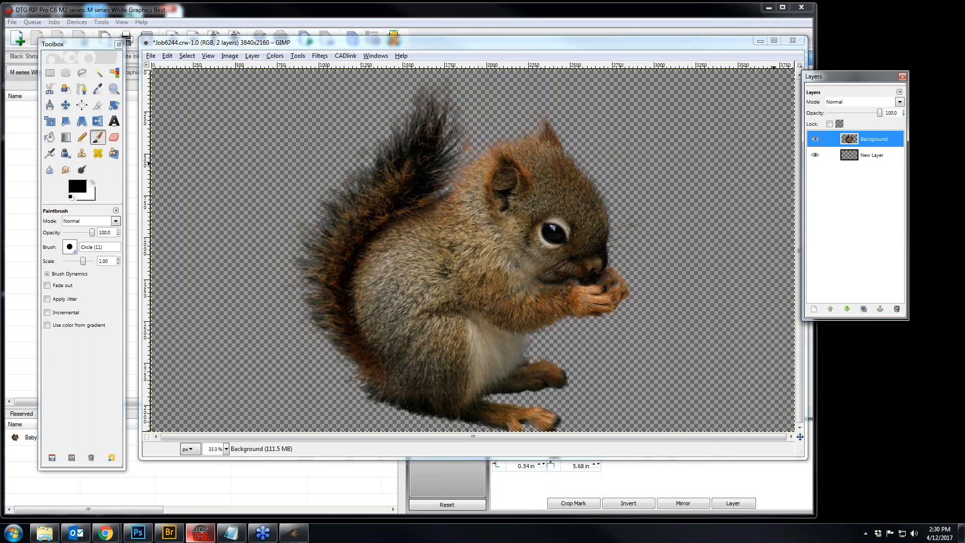
left_click(866, 155)
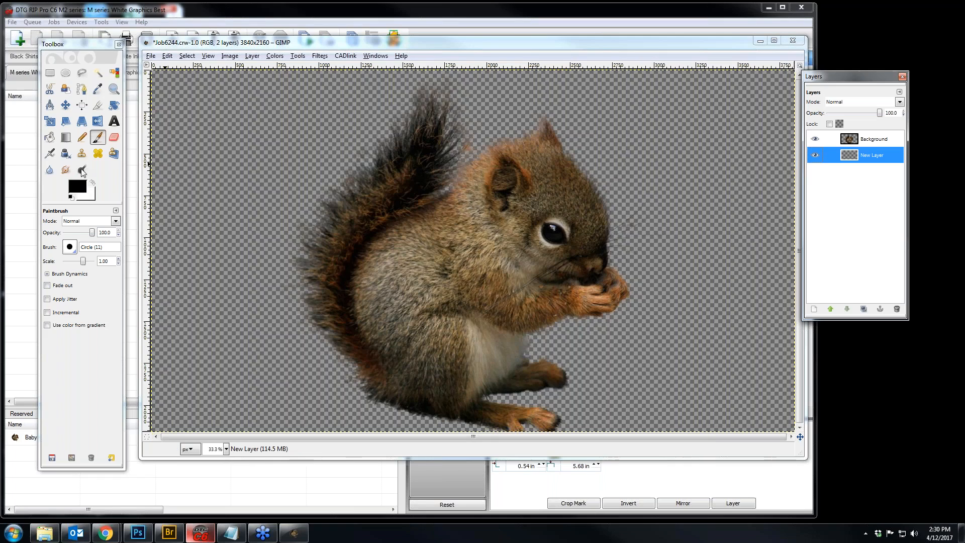
Step: Set the foreground color to black (000000) and flood the new layer with it using Bucket Fill
left_click(79, 187)
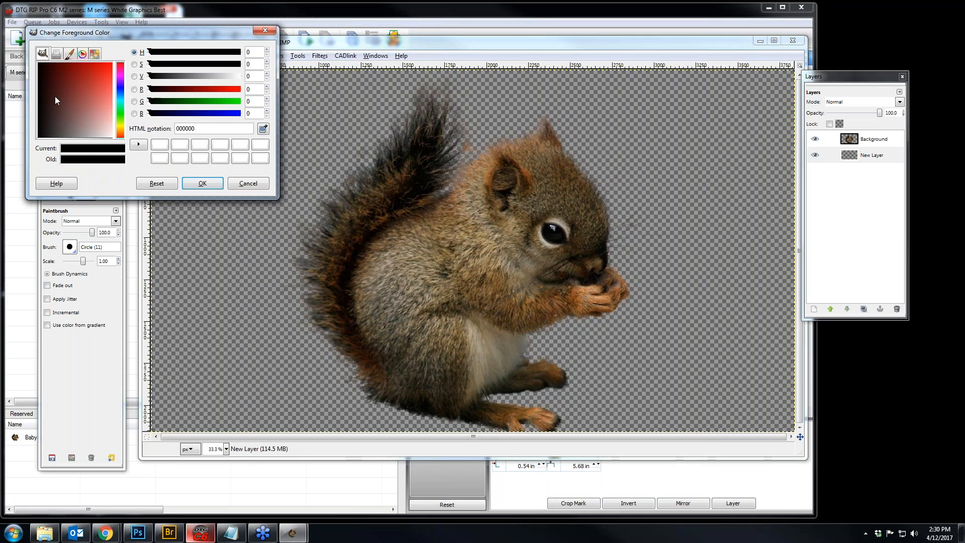
left_click(202, 183)
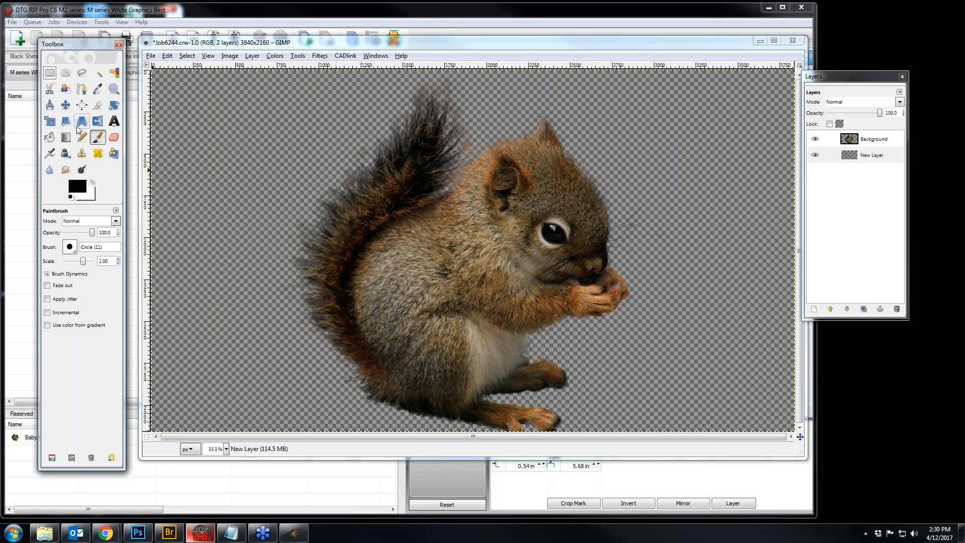
left_click(49, 137)
left_click(204, 151)
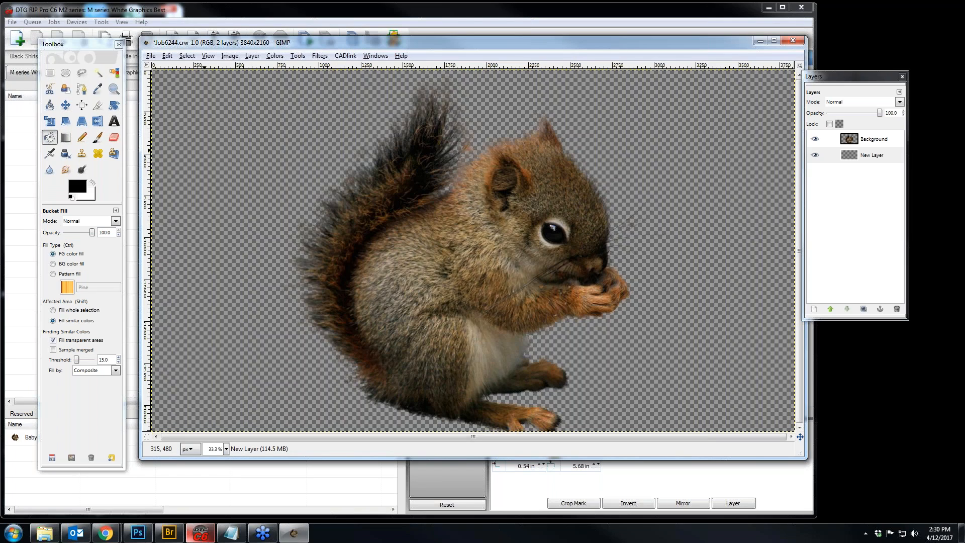
left_click(205, 151)
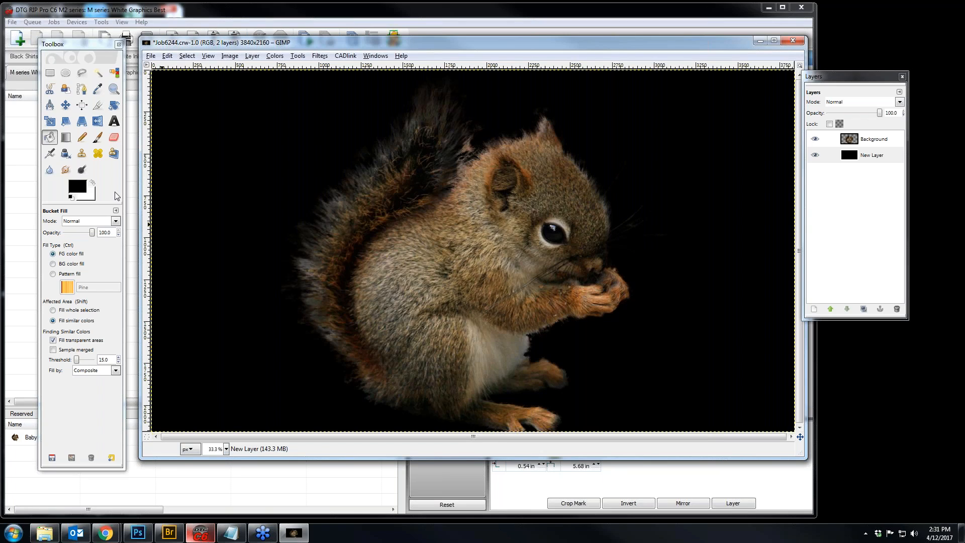
Step: Close GIMP and remove the waiting Baby Squirel.jpg job from the print queue
left_click(119, 46)
left_click(140, 161)
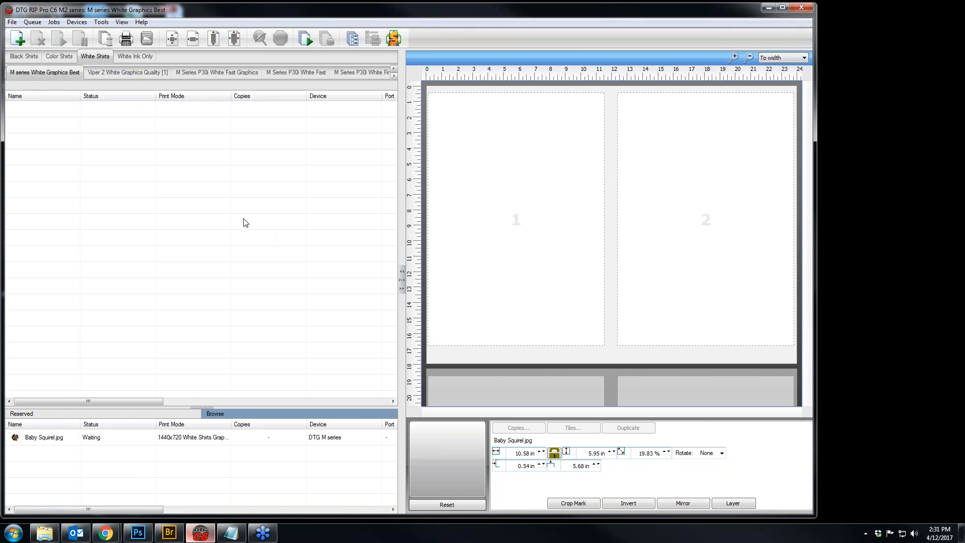
left_click(245, 223)
left_click(57, 439)
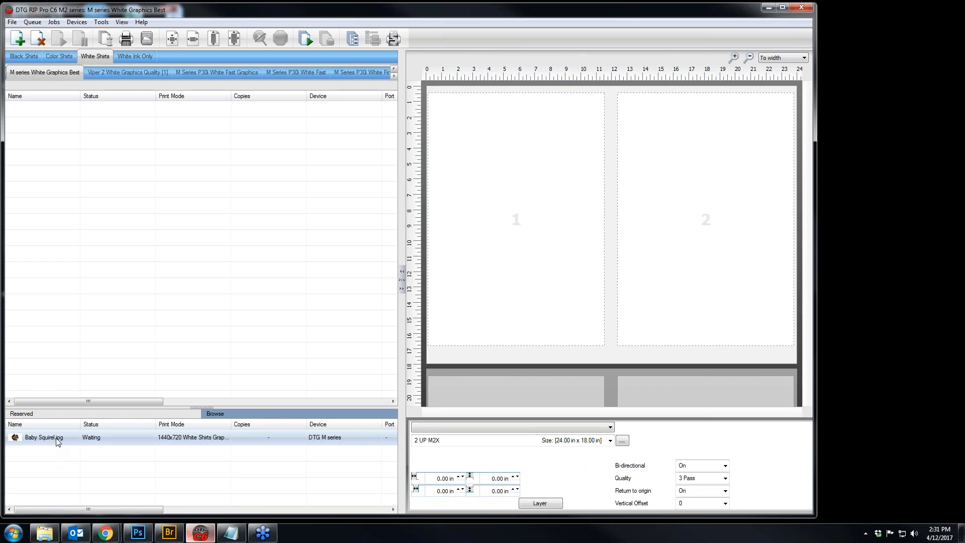
key("Delete")
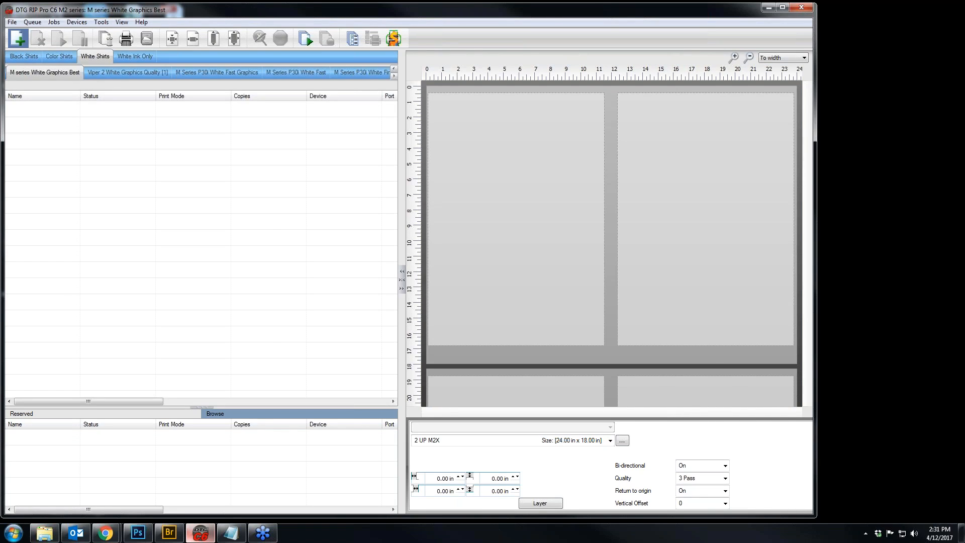
Step: Add the Leopard on Log picture from the Fluidmask folder to the M series White Graphics Best queue
left_click(18, 37)
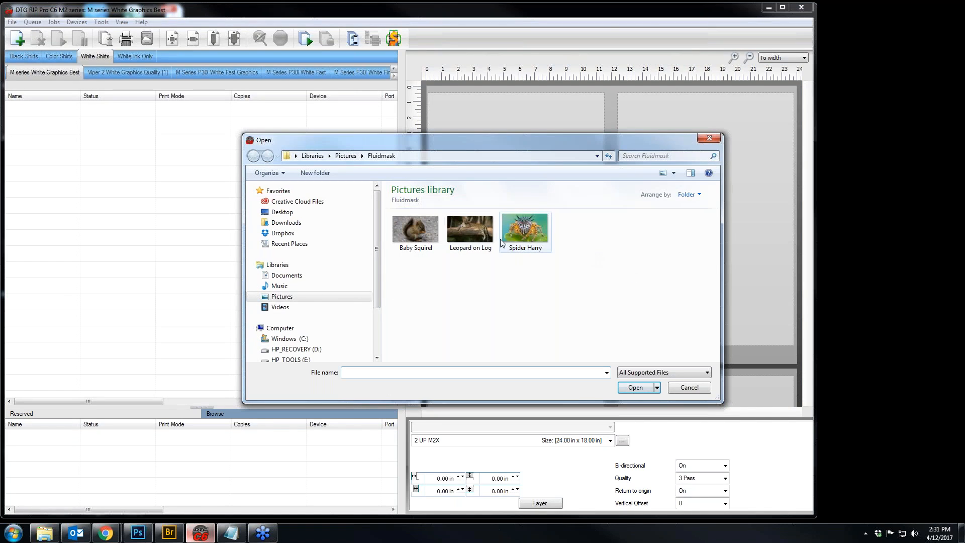
left_click(478, 226)
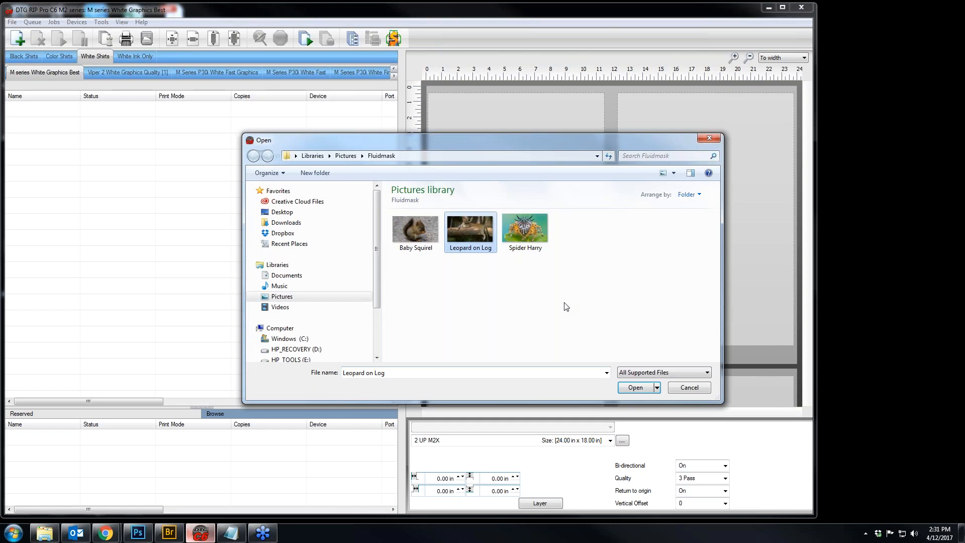
left_click(637, 388)
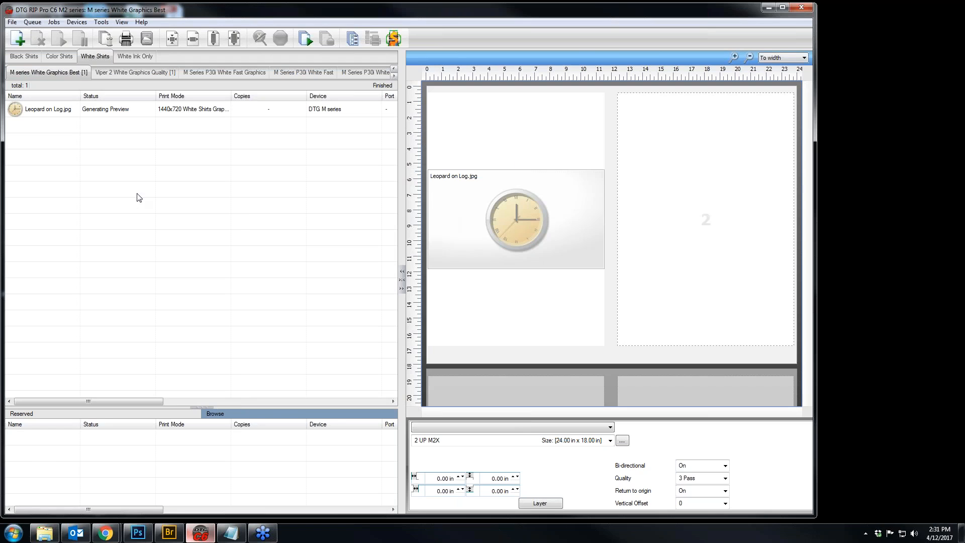
Step: Open the Leopard on Log.jpg job in FluidMask and hide the object edges
left_click(77, 110)
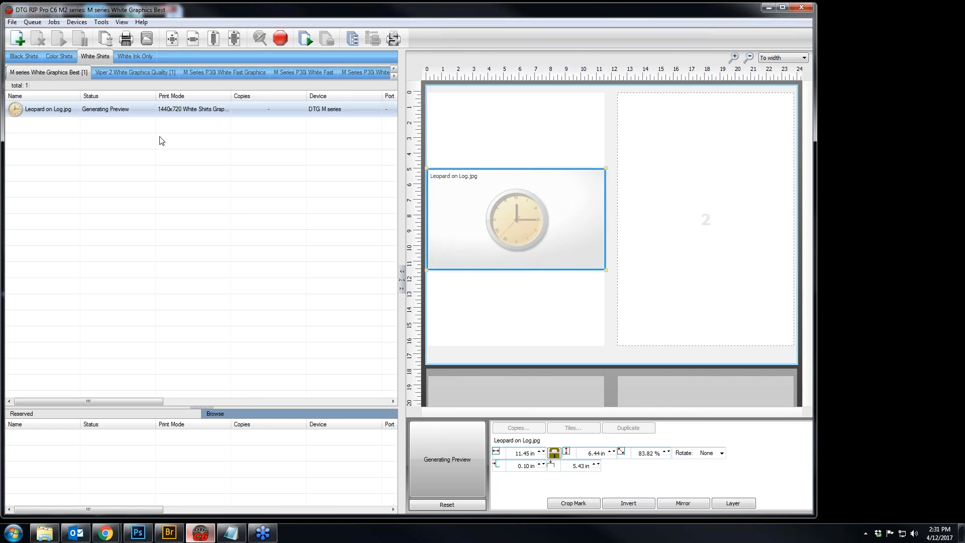
right_click(519, 236)
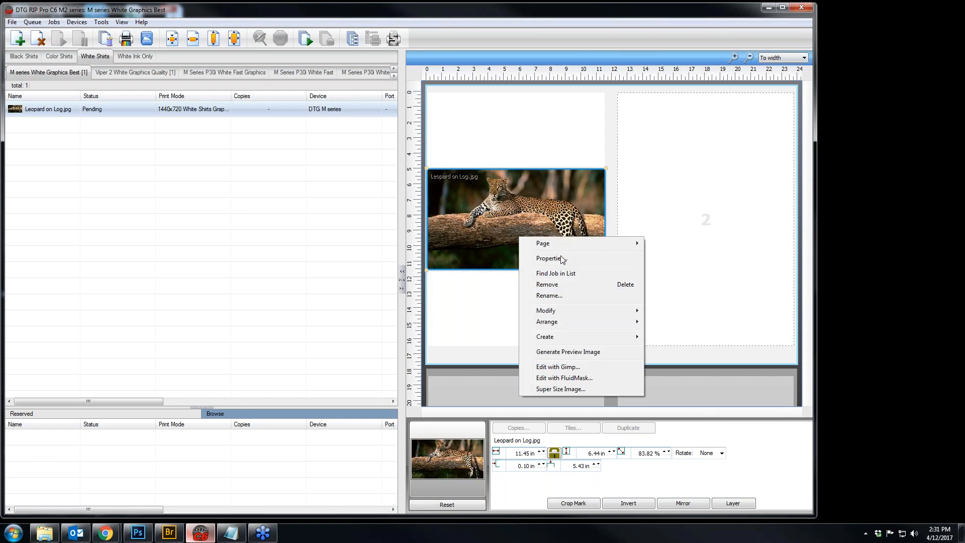
left_click(587, 380)
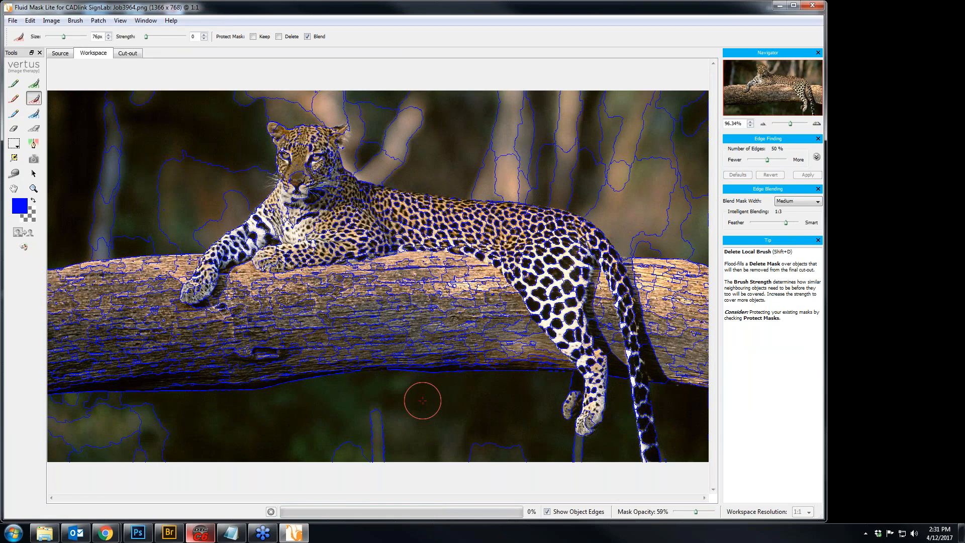
left_click(547, 511)
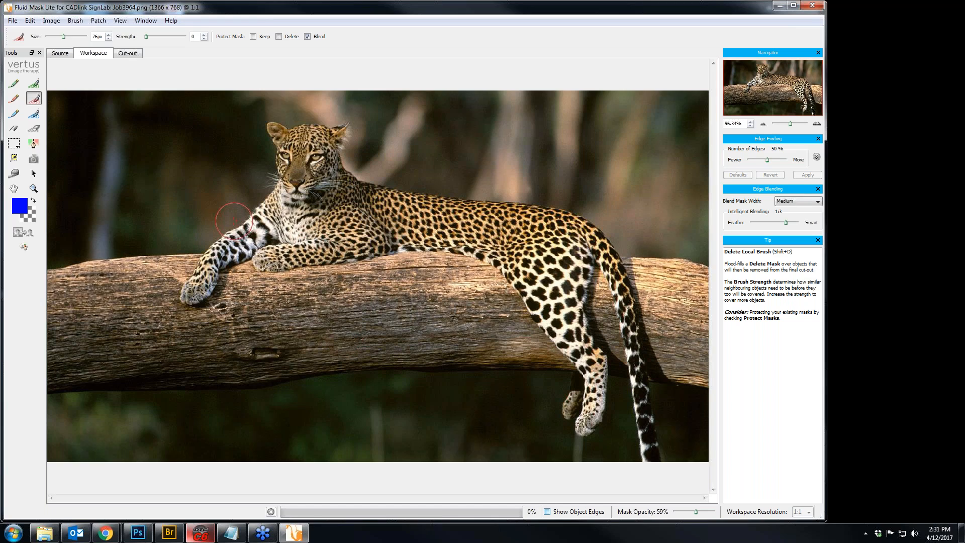
Step: Set the Delete Local brush size to 73 px
key("]")
key("[")
key("[")
key("[")
scroll(241, 238, "up", 5)
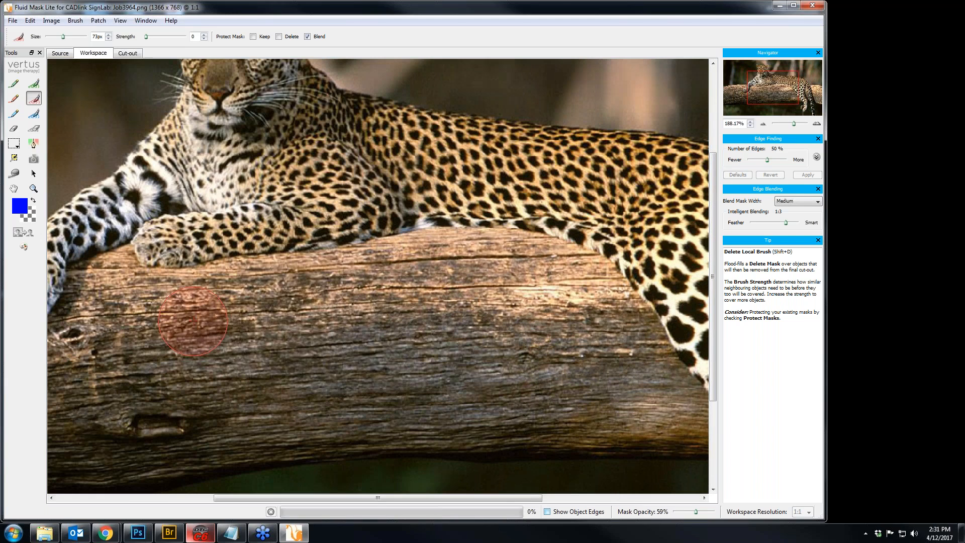
Step: Try a delete brush stroke across the log below the leopard's paws, then undo it
left_click_drag(189, 318, 310, 345)
key("ctrl+z")
key("h")
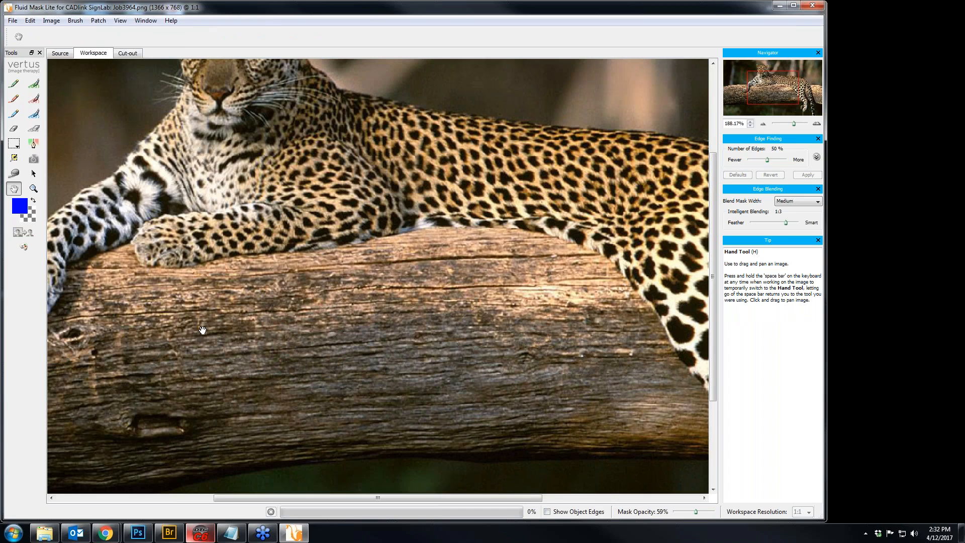
mouse_move(203, 331)
left_mouse_down()
mouse_move(225, 355)
mouse_move(494, 372)
mouse_move(519, 406)
left_mouse_up()
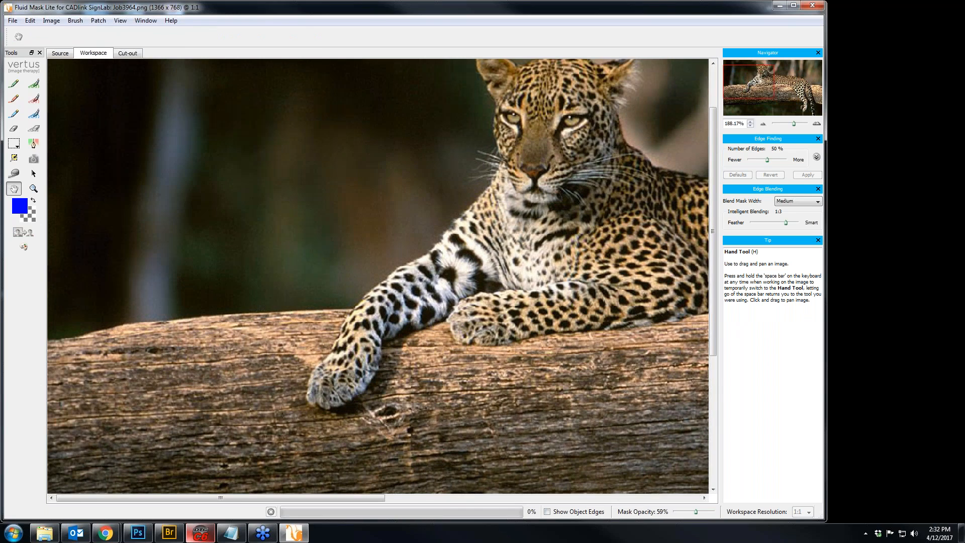
Step: Set the blend mask width to Thin and intelligent blending to 1:1, and switch to the Keep Exact brush
key("shift+d")
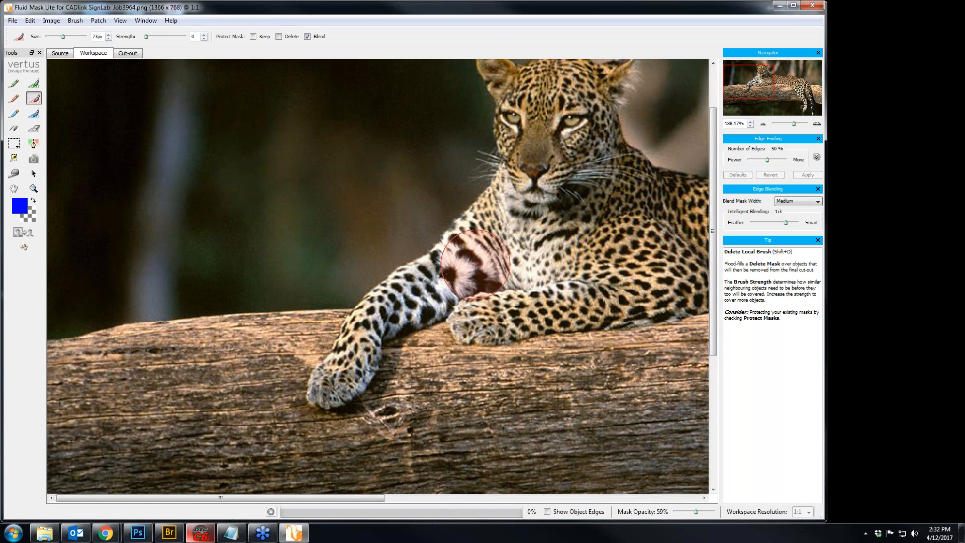
left_click(792, 201)
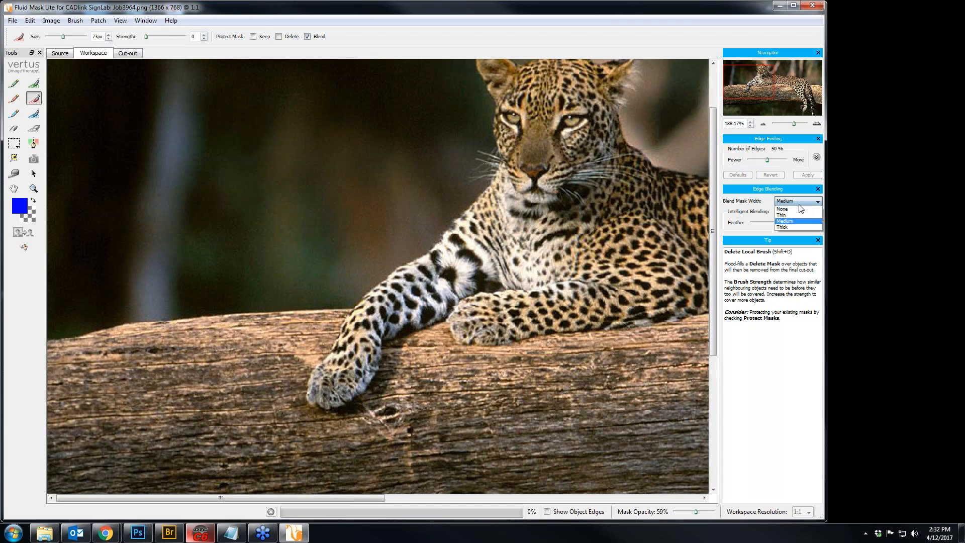
left_click(794, 209)
left_click(787, 223)
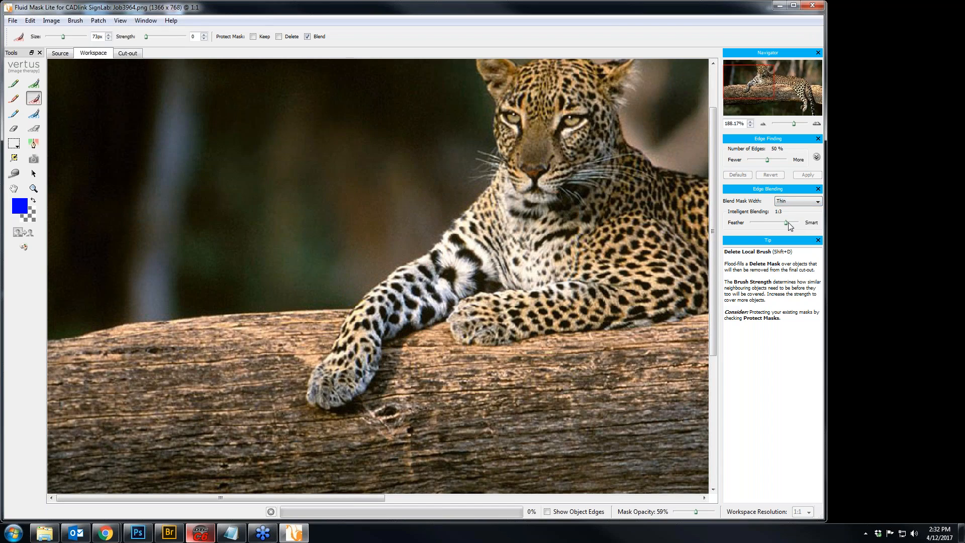
mouse_move(784, 224)
left_mouse_down()
mouse_move(760, 224)
mouse_move(772, 229)
left_mouse_up()
left_click(14, 84)
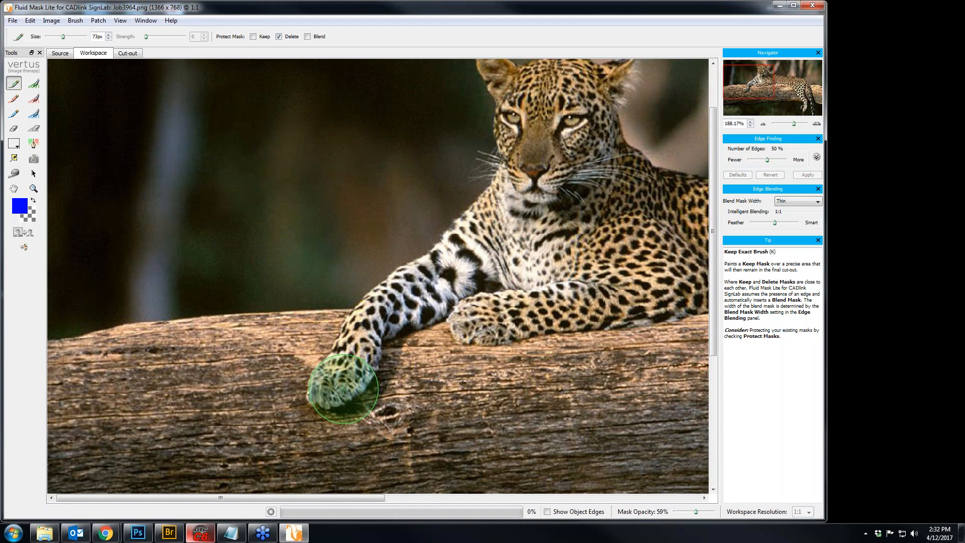
Step: Reduce the Keep Exact brush size to 8 px for outlining the leopard's outstretched front paw
scroll(343, 388, "up", 5)
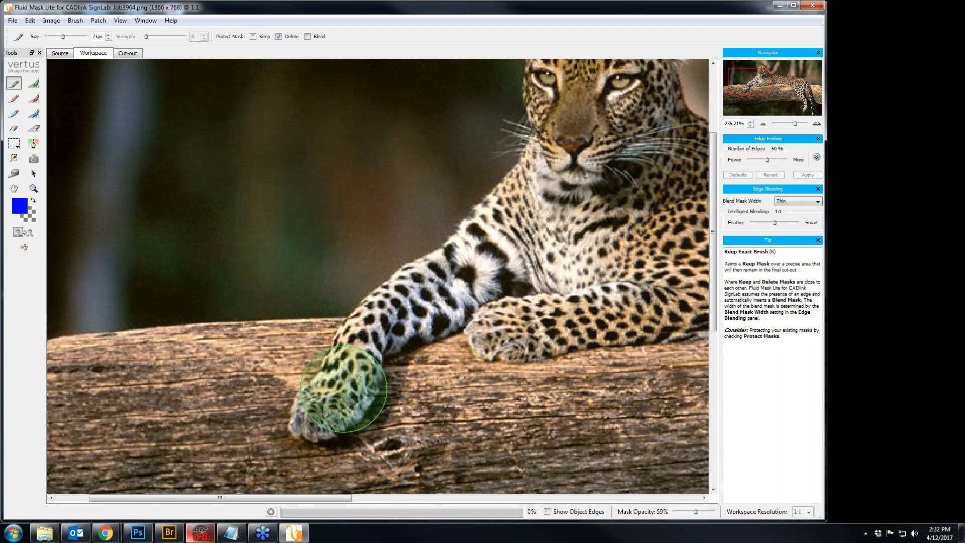
scroll(352, 343, "down", 3)
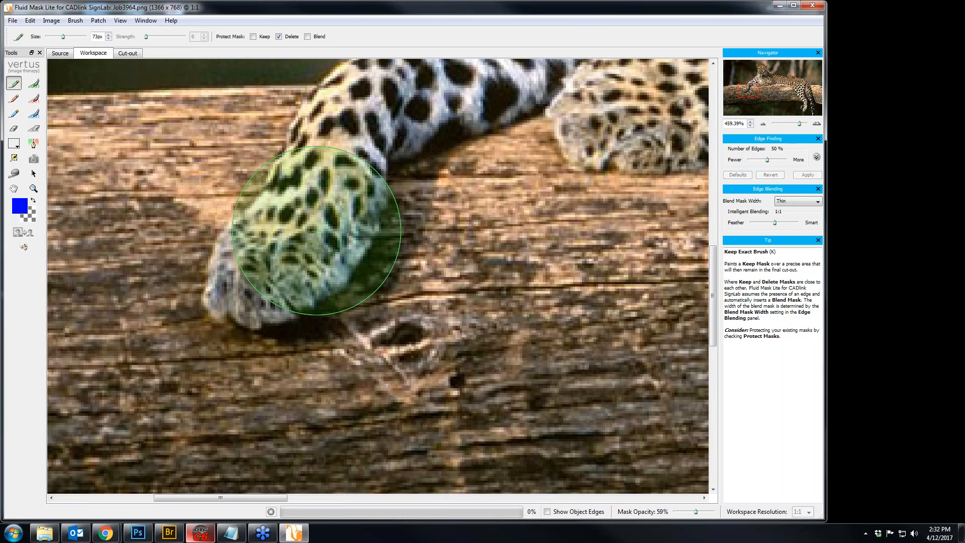
key("[")
key("[")
key("[")
key("[")
key("[")
key("[")
key("[")
key("[")
key("[")
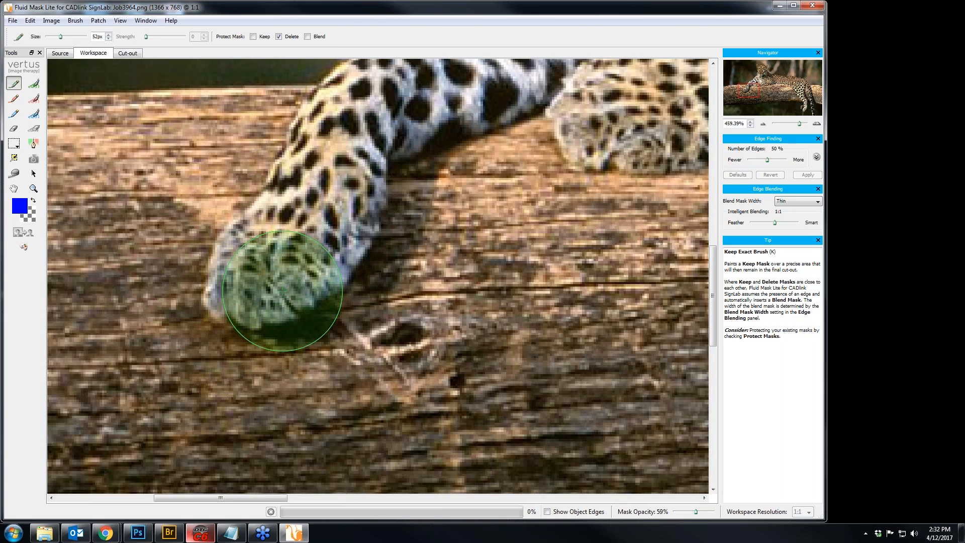
key("[")
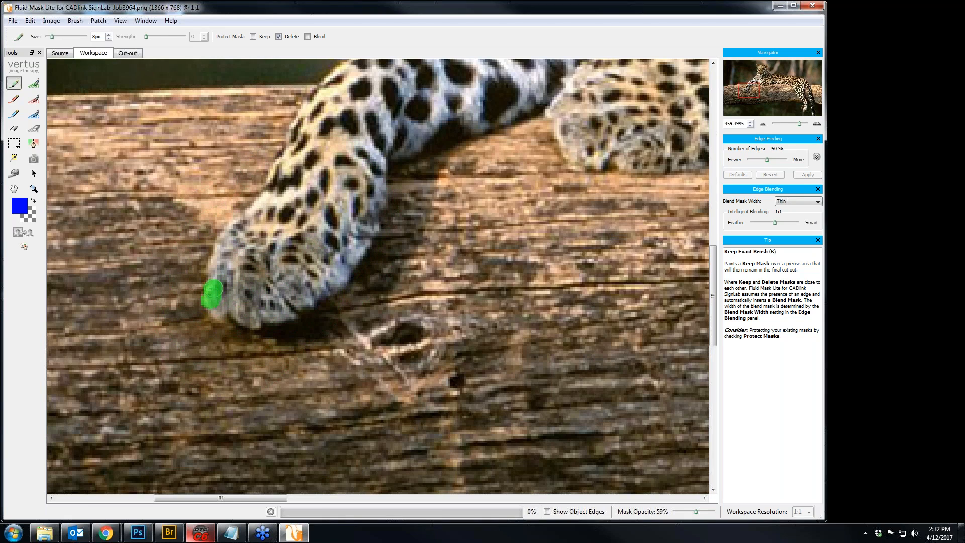
Step: Paint a keep outline around the outstretched front paw, up the foreleg and chest, and along the cheek to eye level
mouse_move(218, 260)
left_mouse_down()
mouse_move(265, 204)
mouse_move(303, 126)
mouse_move(246, 333)
mouse_move(298, 265)
mouse_move(367, 213)
mouse_move(320, 293)
mouse_move(239, 328)
mouse_move(222, 299)
mouse_move(303, 251)
mouse_move(371, 174)
mouse_move(395, 163)
mouse_move(341, 343)
left_mouse_up()
key("h")
key("k")
key("h")
key("k")
key("h")
key("k")
mouse_move(316, 352)
left_mouse_down()
mouse_move(396, 256)
mouse_move(406, 200)
mouse_move(399, 118)
left_mouse_up()
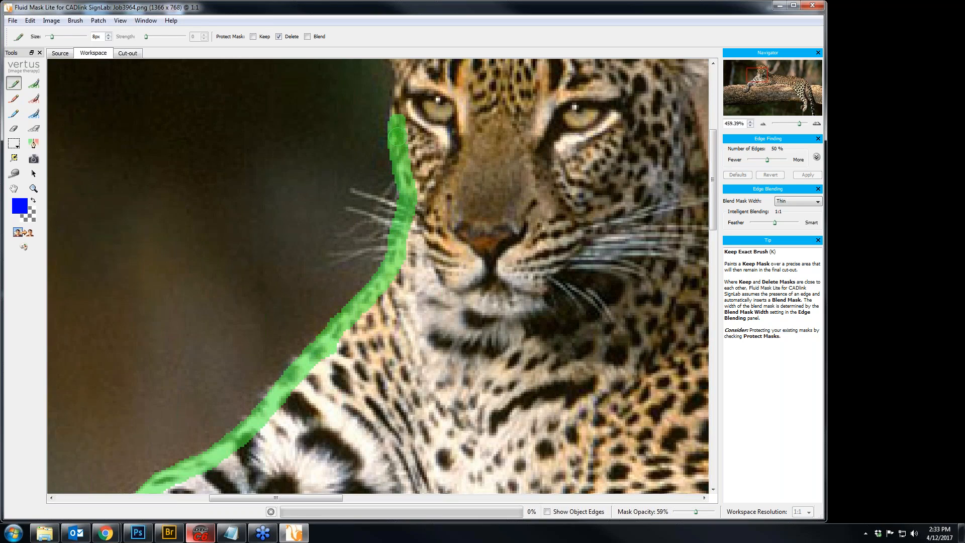
Step: Paint a blend mask over the whiskers projecting past the cheek outline with the Blend Exact brush at 5 px
left_click(14, 115)
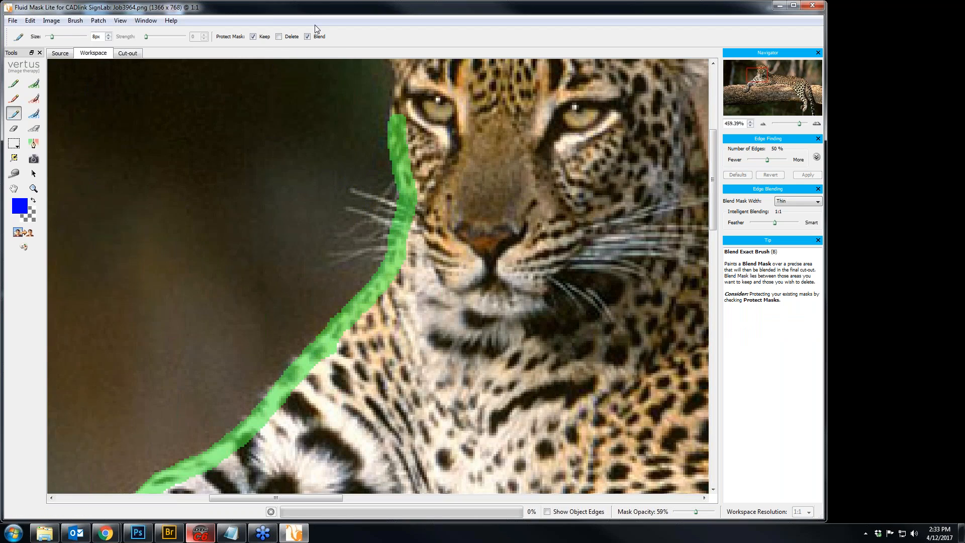
key("bracketleft")
mouse_move(353, 191)
left_mouse_down()
mouse_move(391, 203)
mouse_move(392, 186)
mouse_move(378, 259)
mouse_move(322, 254)
mouse_move(378, 246)
mouse_move(357, 240)
mouse_move(387, 229)
mouse_move(347, 210)
mouse_move(359, 211)
mouse_move(366, 220)
mouse_move(338, 234)
mouse_move(379, 199)
left_mouse_up()
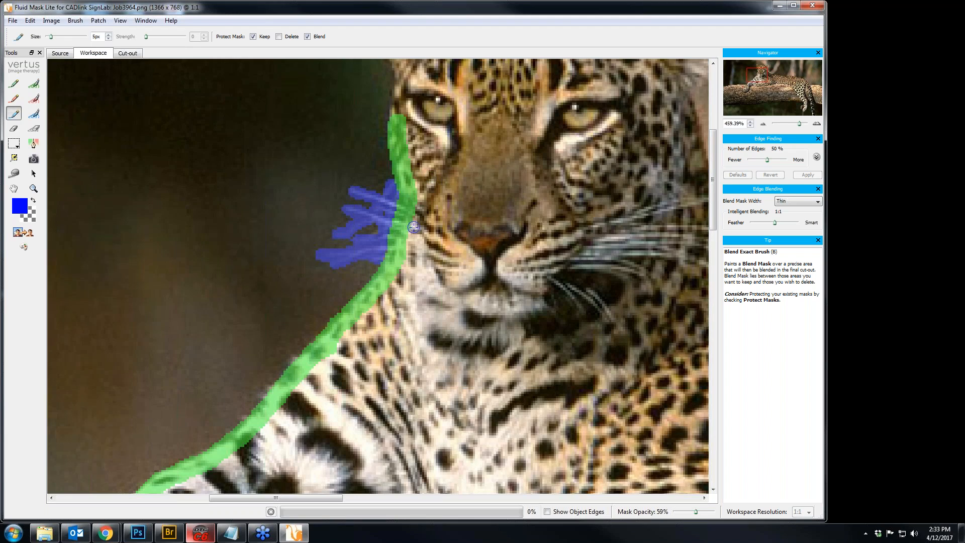
Step: Continue the keep outline from the cheek around the first ear and across the top of the leopard's head at 5 px
scroll(413, 228, "up", 6)
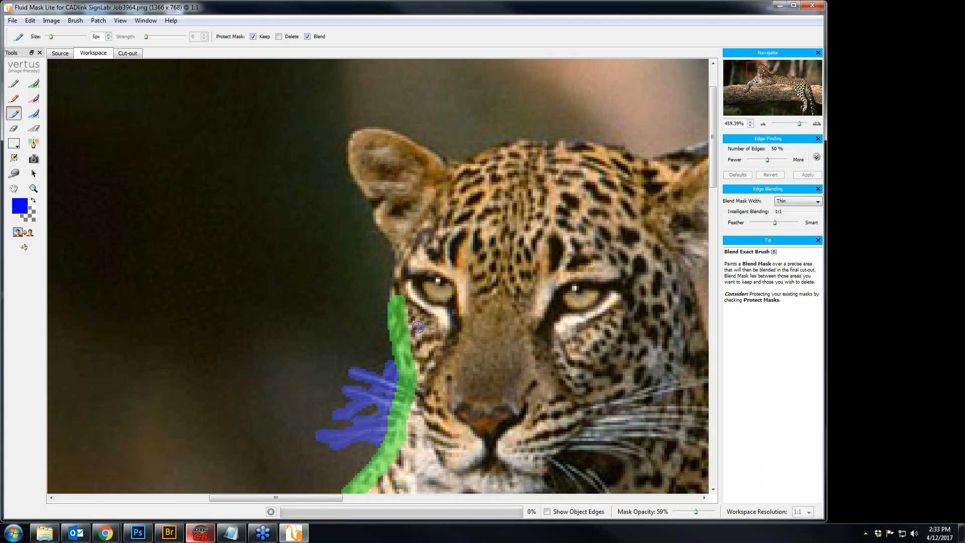
key("k")
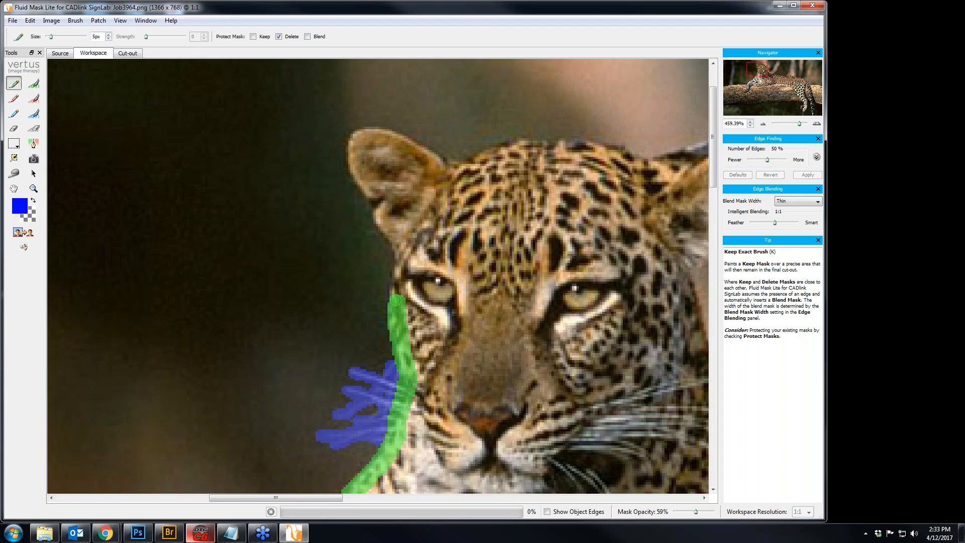
mouse_move(394, 291)
left_mouse_down()
mouse_move(396, 244)
mouse_move(348, 147)
mouse_move(359, 134)
mouse_move(387, 131)
mouse_move(452, 170)
left_mouse_up()
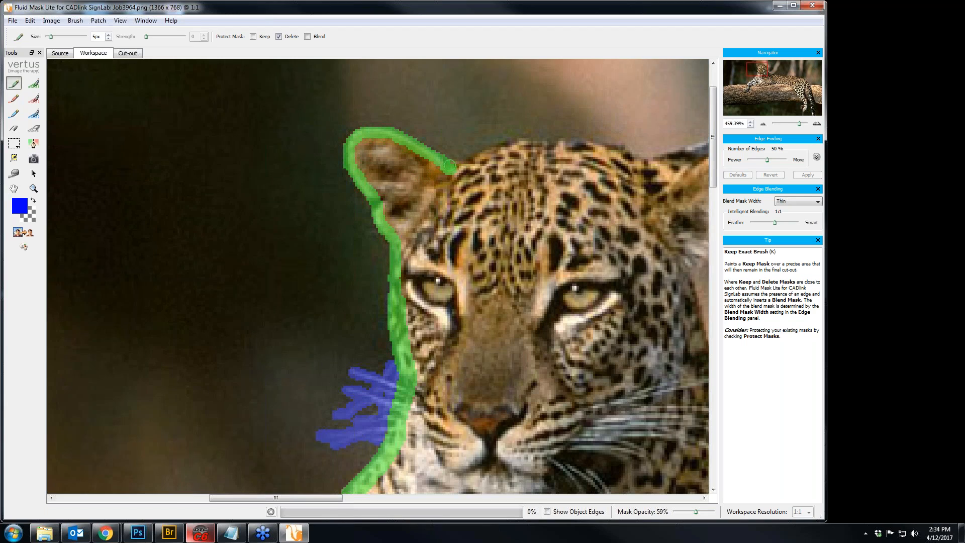
mouse_move(455, 166)
left_mouse_down()
mouse_move(507, 145)
mouse_move(555, 143)
mouse_move(594, 143)
mouse_move(644, 164)
left_mouse_up()
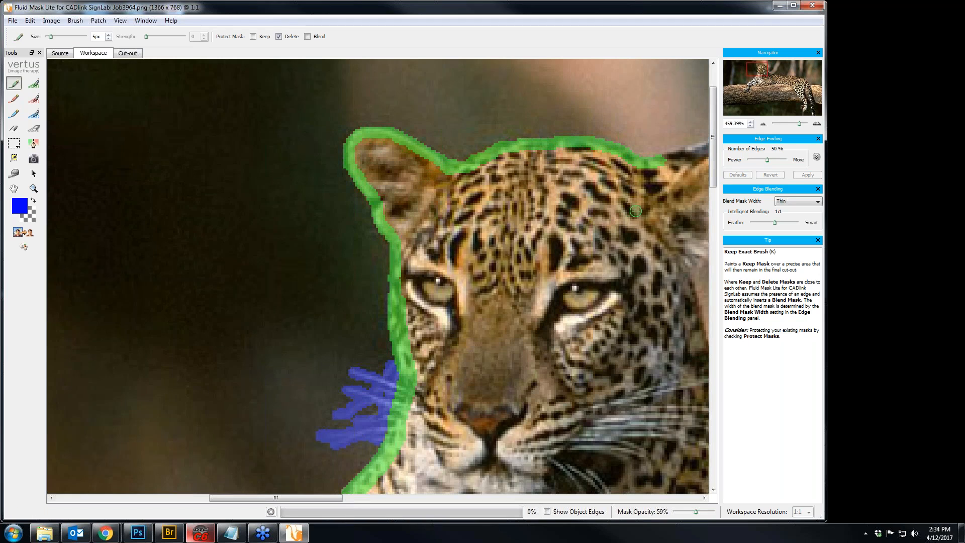
Step: Extend the keep outline along the upper edge of the second ear to its tip and slightly down its inner side
key("h")
left_click_drag(583, 219, 427, 252)
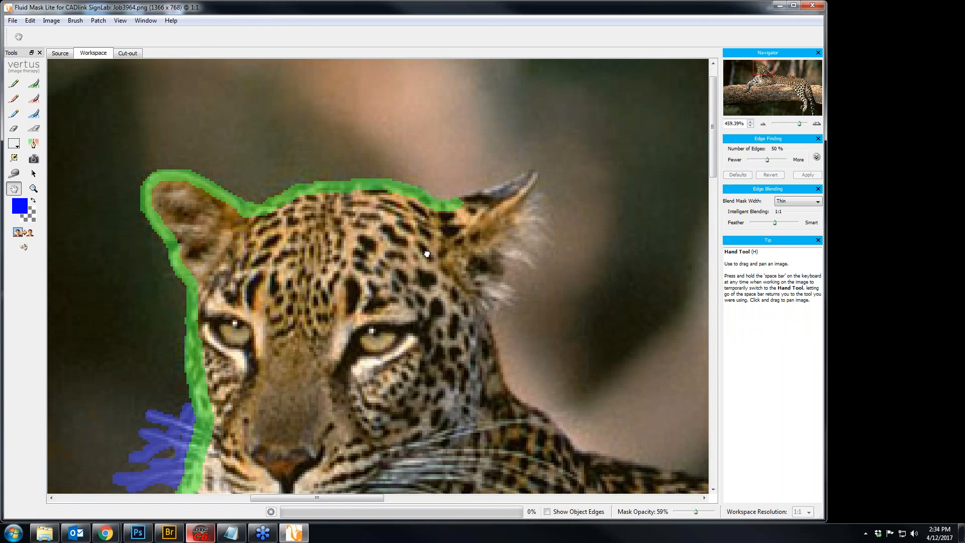
key("k")
left_click_drag(468, 199, 528, 176)
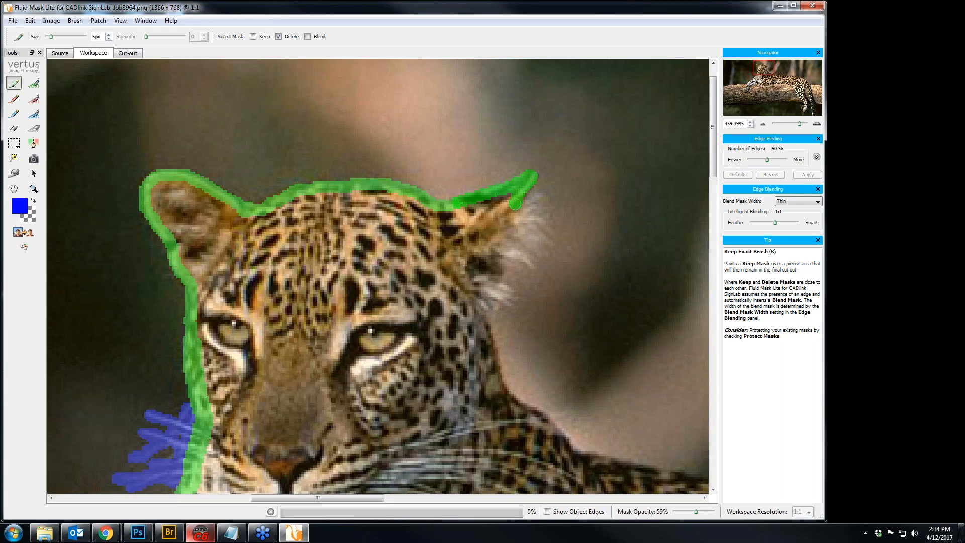
left_click_drag(513, 209, 512, 211)
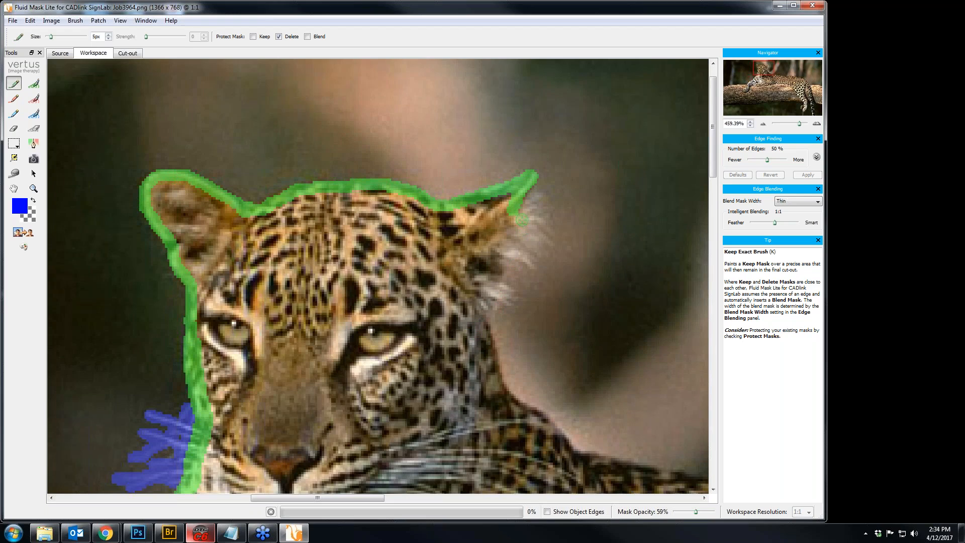
Step: Paint a blend mask over the second ear's wispy fur with the Blend Exact brush at 9 px
left_click(34, 113)
left_click(16, 113)
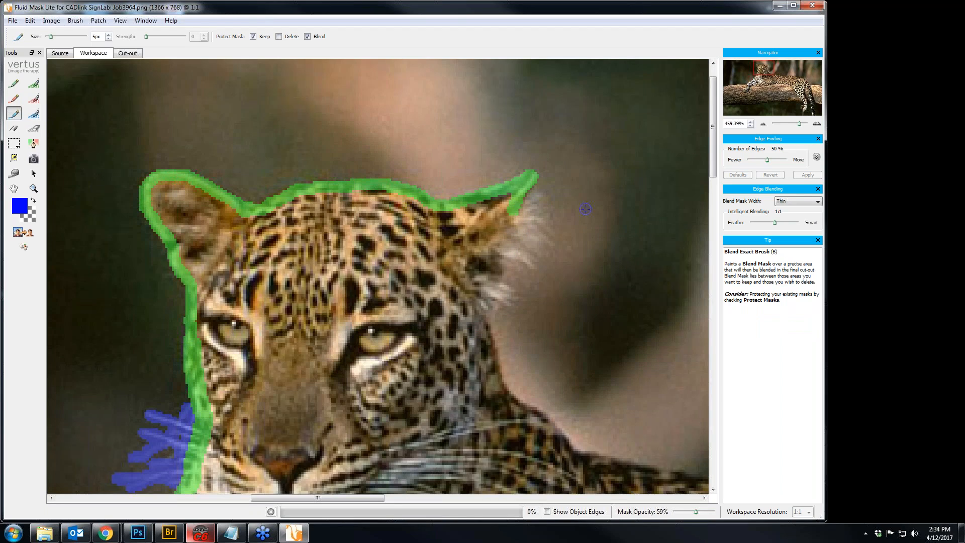
key("bracketright")
key("bracketright")
mouse_move(536, 199)
left_mouse_down()
mouse_move(520, 234)
mouse_move(537, 231)
mouse_move(532, 238)
mouse_move(512, 250)
mouse_move(526, 259)
mouse_move(499, 265)
mouse_move(510, 300)
left_mouse_up()
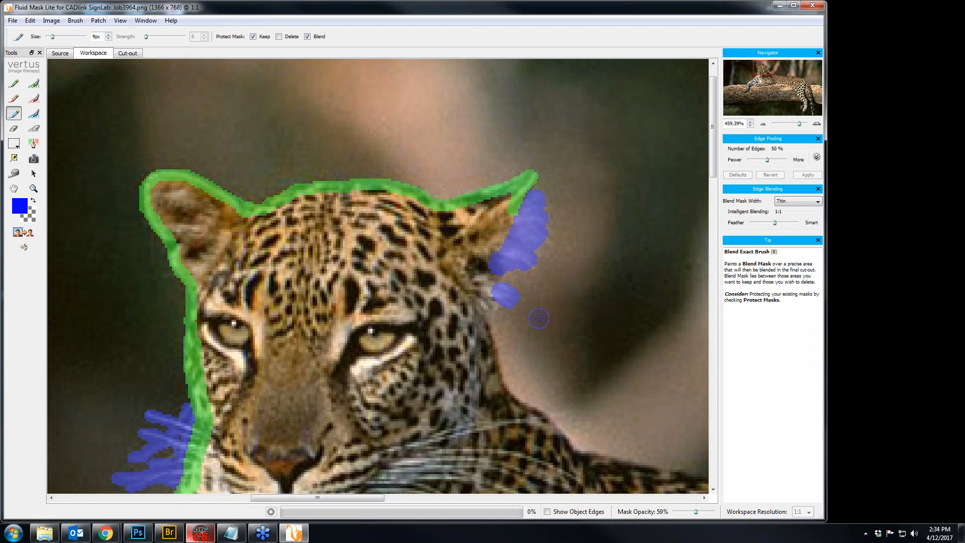
Step: Paint a keep outline from below the second ear down the neck to the shoulder with the Keep Exact brush at 3 px
key("k")
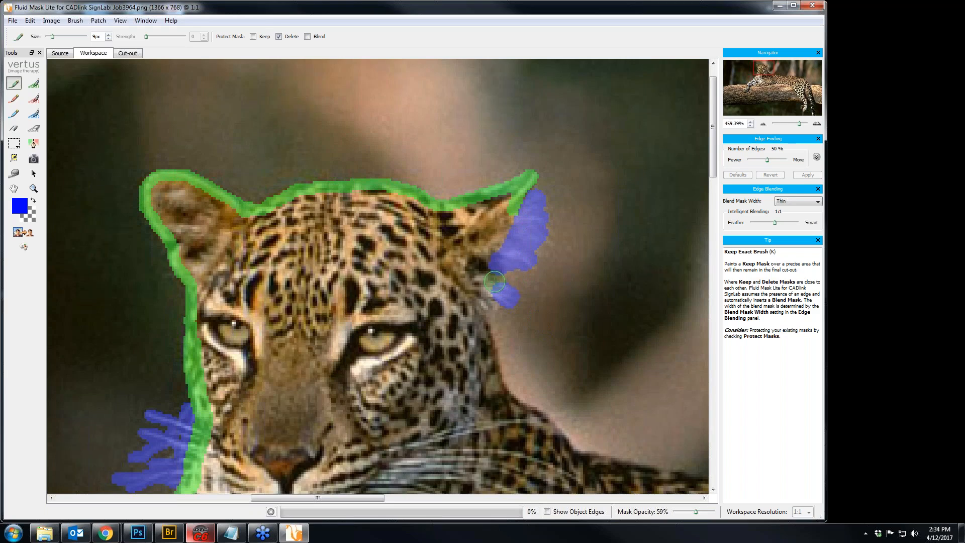
key("bracketleft")
key("bracketleft")
key("bracketleft")
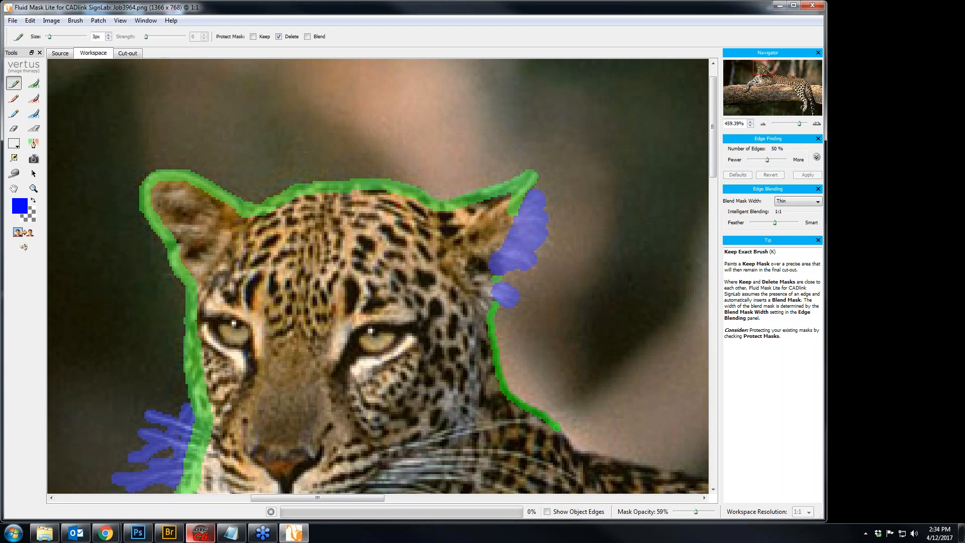
left_click_drag(577, 453, 578, 454)
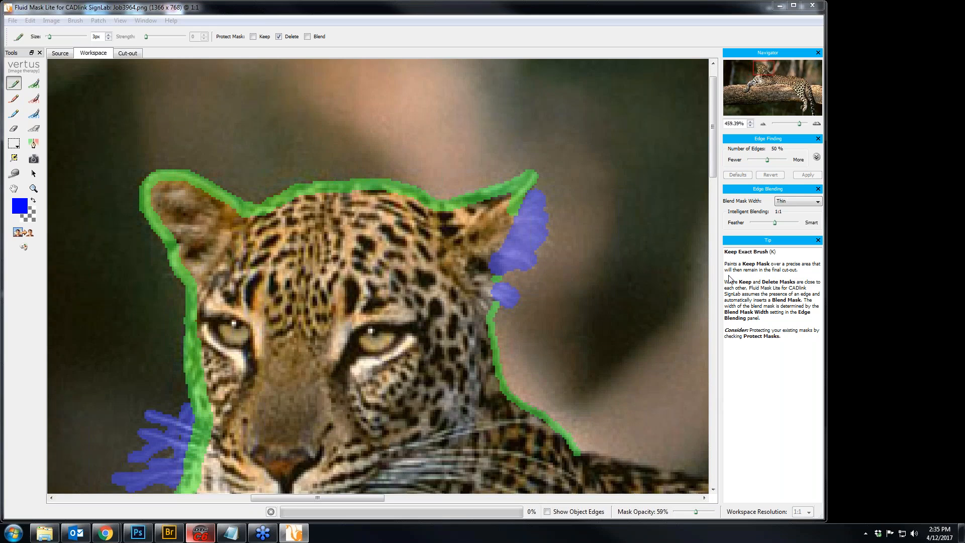
Step: Continue the keep outline from the shoulder along the leopard's whole back to the start of the rump
left_click_drag(713, 163, 715, 231)
left_click_drag(380, 497, 459, 497)
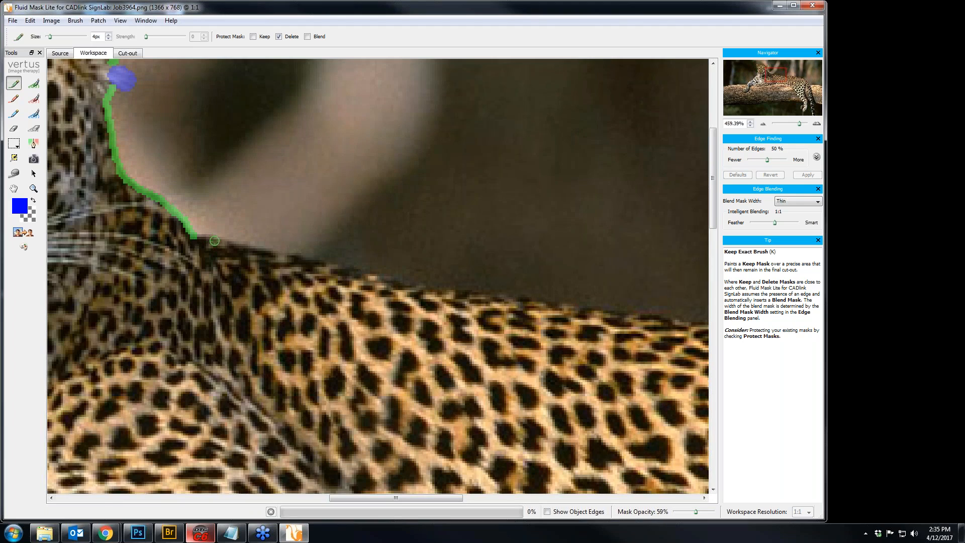
mouse_move(199, 240)
left_mouse_down()
mouse_move(429, 290)
mouse_move(671, 323)
left_mouse_up()
key("h")
left_click_drag(585, 353, 224, 343)
key("k")
mouse_move(308, 305)
left_mouse_down()
mouse_move(679, 339)
mouse_move(397, 313)
mouse_move(594, 355)
mouse_move(632, 373)
mouse_move(695, 428)
left_mouse_up()
key("h")
key("k")
Step: Continue the keep outline at 5 px down the curve of the rump to the base of the tail on the log
key("h")
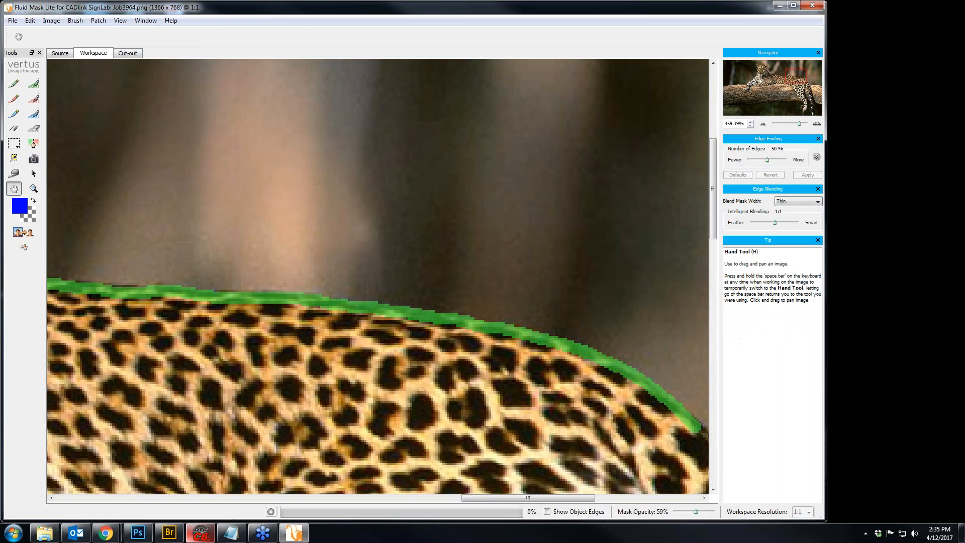
mouse_move(603, 424)
left_mouse_down()
mouse_move(376, 324)
mouse_move(230, 207)
left_mouse_up()
key("k")
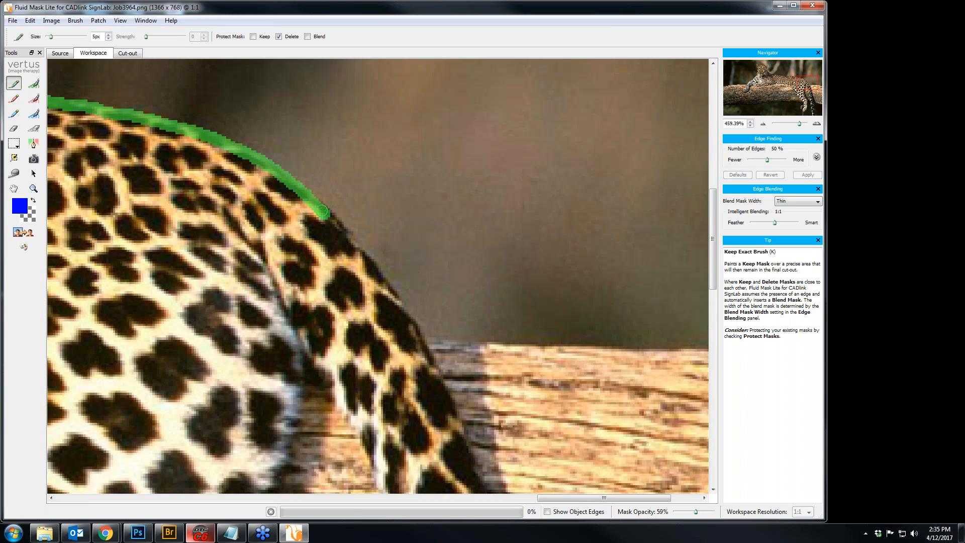
mouse_move(326, 213)
left_mouse_down()
mouse_move(389, 290)
mouse_move(456, 420)
left_mouse_up()
left_click(440, 387)
Step: Trace the keep outline down the outer edge of the tail where it hangs over the log
key("h")
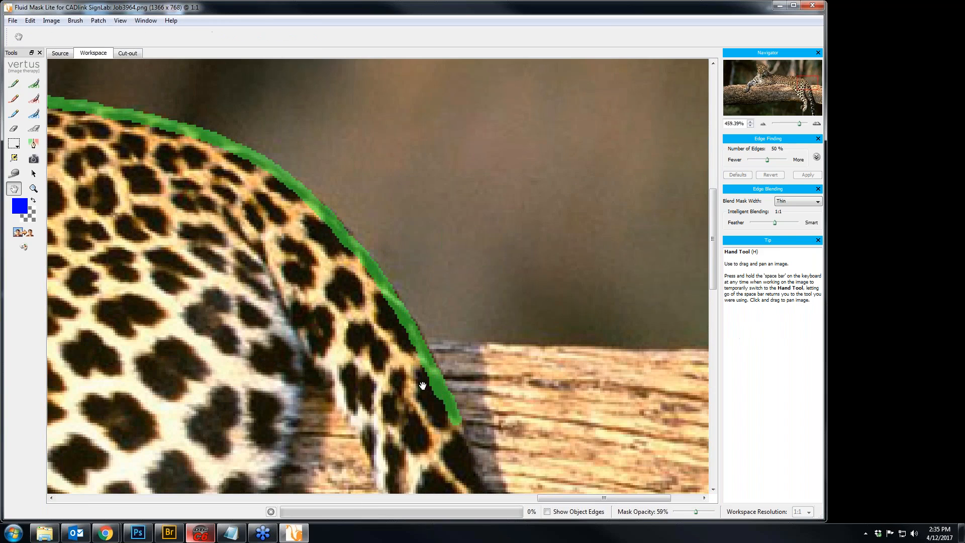
left_click_drag(423, 386, 308, 208)
key("k")
left_click_drag(352, 207, 393, 395)
key("h")
left_click_drag(344, 322, 335, 272)
mouse_move(383, 344)
left_mouse_down()
mouse_move(358, 192)
mouse_move(402, 454)
left_mouse_up()
key("k")
Step: Extend the keep outline along the tail's outer edge below the log, almost to the tail tip
scroll(392, 393, "down", 1)
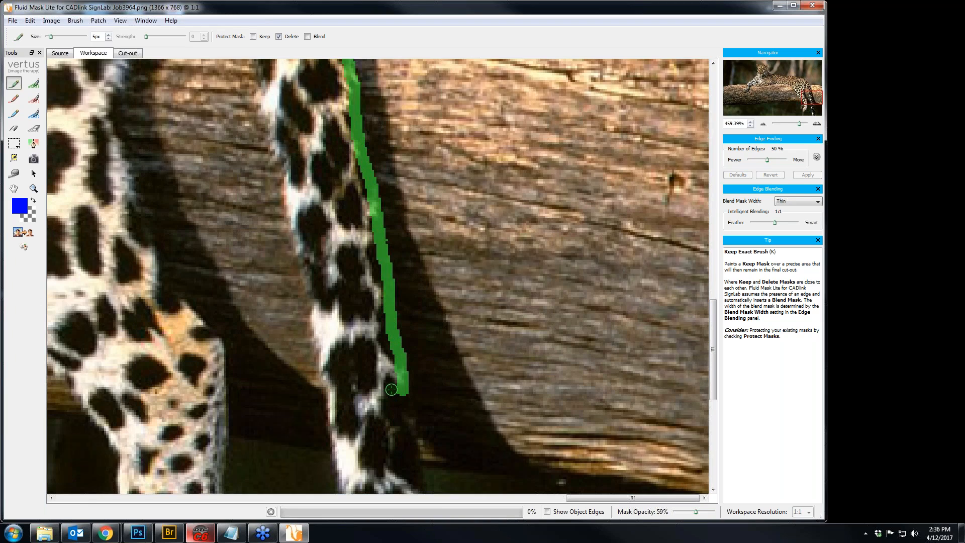
scroll(391, 389, "down", 3)
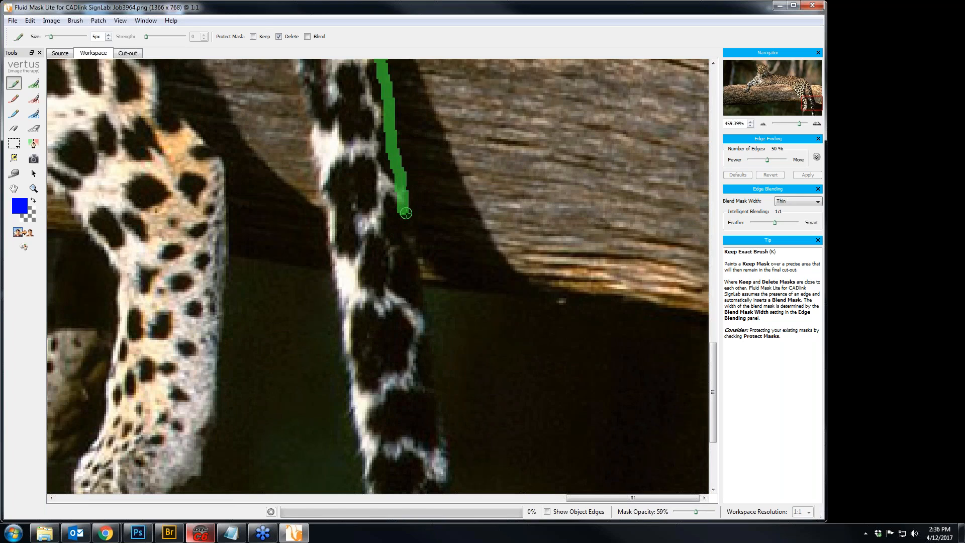
mouse_move(404, 211)
left_mouse_down()
mouse_move(437, 442)
mouse_move(418, 484)
left_mouse_up()
scroll(422, 437, "down", 5)
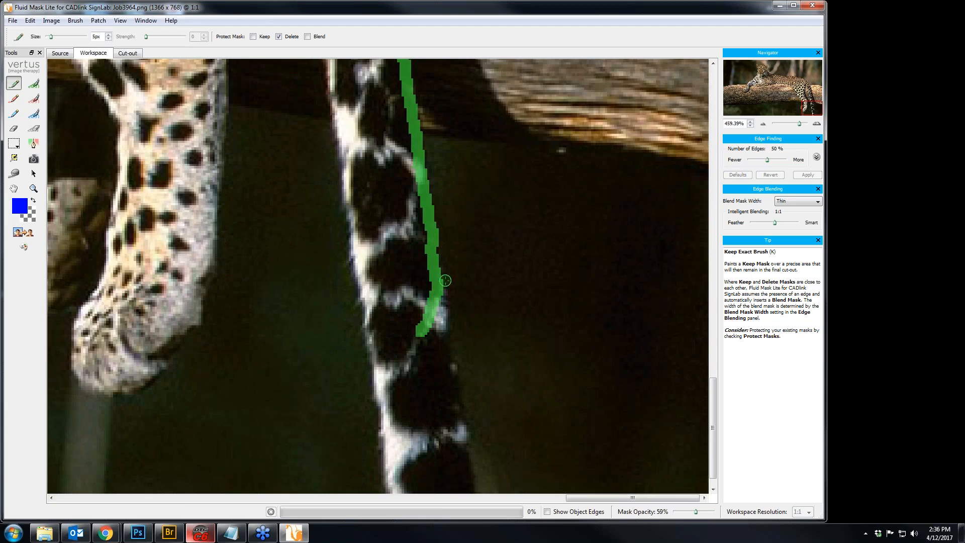
left_click_drag(442, 286, 460, 428)
scroll(463, 437, "down", 1)
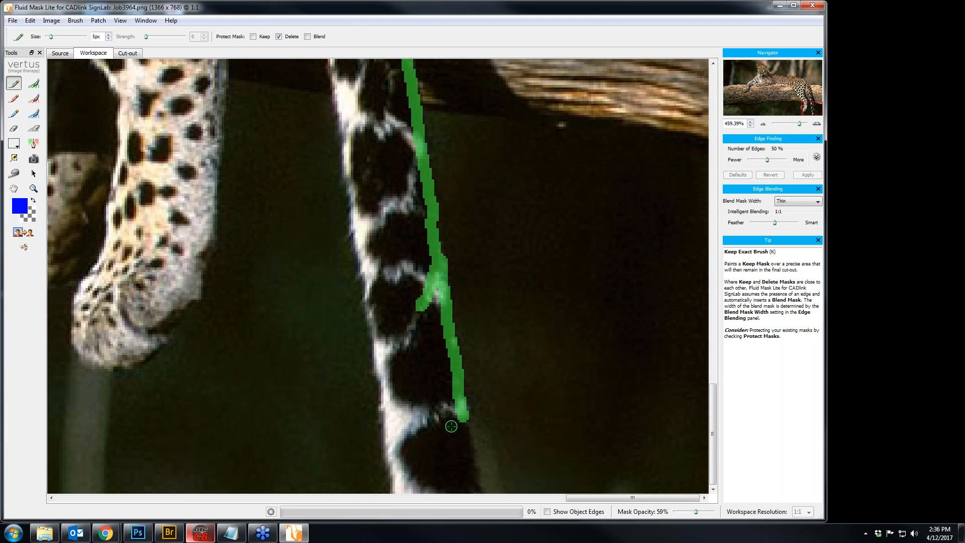
Step: Paint the keep outline around the bottom of the tail and back up its inner edge across the log
mouse_move(462, 419)
left_mouse_down()
mouse_move(468, 467)
mouse_move(455, 487)
mouse_move(410, 478)
mouse_move(392, 461)
mouse_move(331, 75)
left_mouse_up()
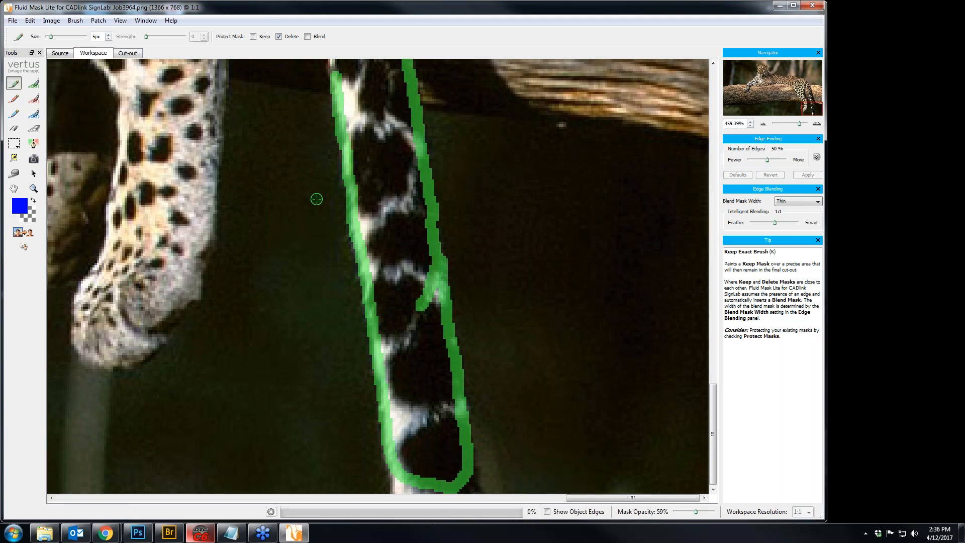
scroll(316, 199, "up", 4)
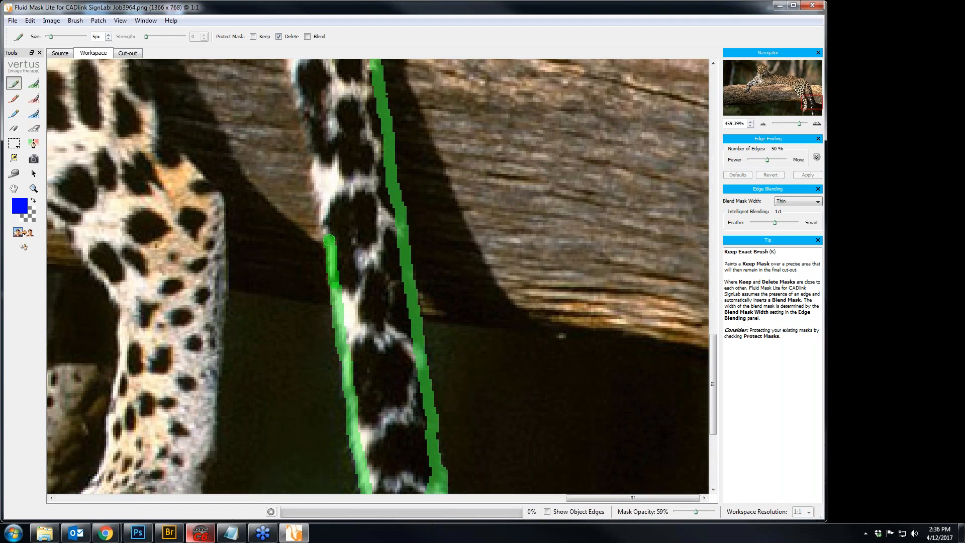
left_click_drag(322, 222, 297, 92)
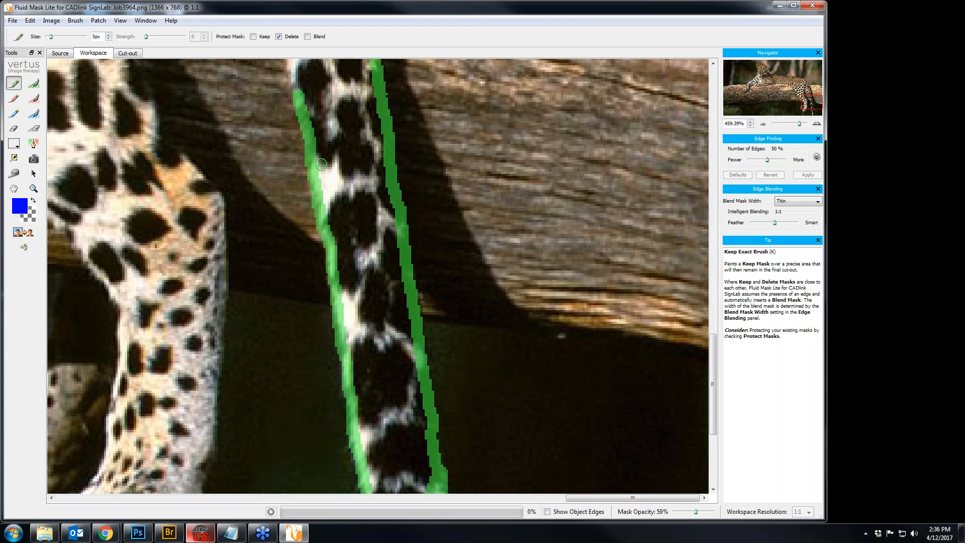
scroll(321, 164, "up", 1)
scroll(321, 164, "up", 4)
left_click_drag(296, 364, 236, 130)
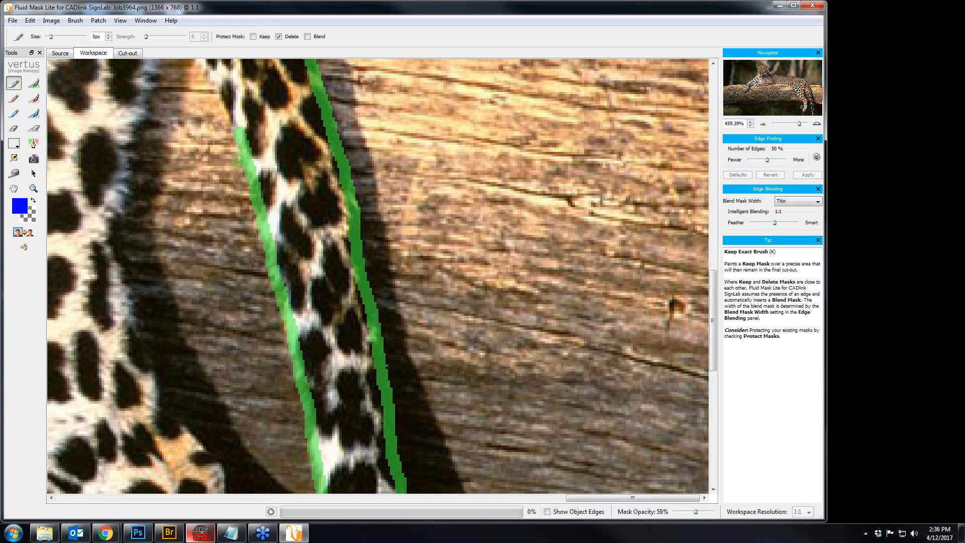
Step: Paint the keep mask up the tail's inner edge to its base and onto the top of the hind leg's rear edge
scroll(236, 160, "up", 1)
scroll(237, 160, "up", 3)
left_click_drag(228, 231, 154, 109)
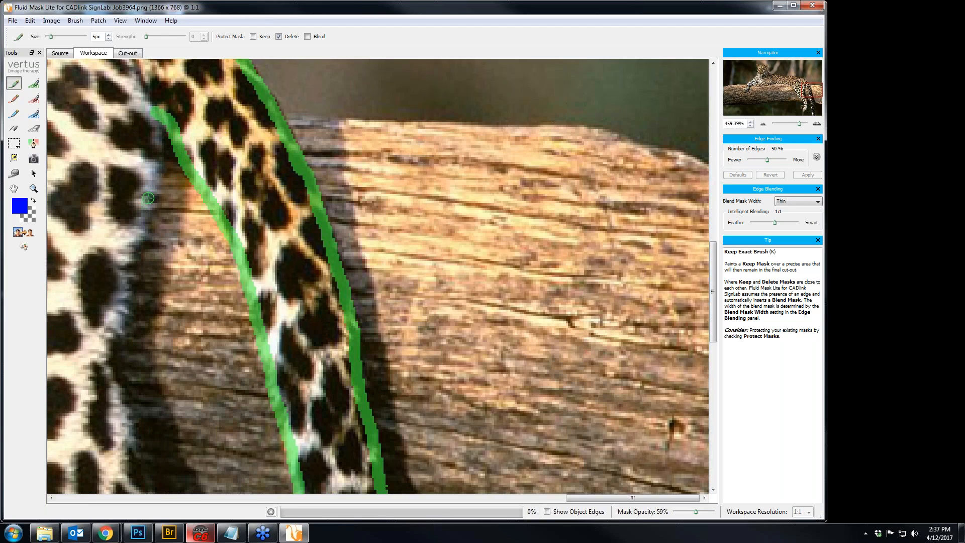
left_click_drag(157, 169, 148, 110)
Step: Paint a blend mask with the Blend Exact brush down the furry rear edge of the leopard's hind thigh
key("h")
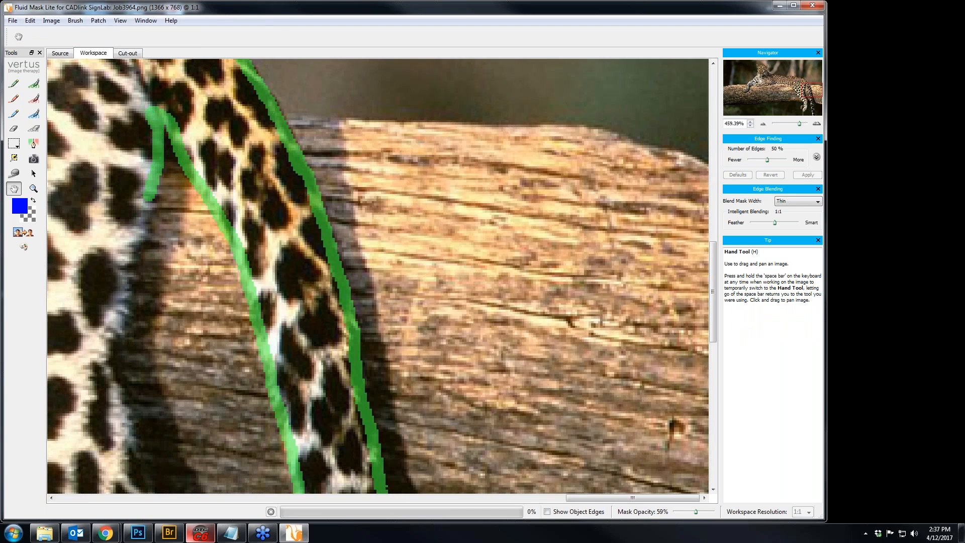
left_click_drag(121, 280, 327, 207)
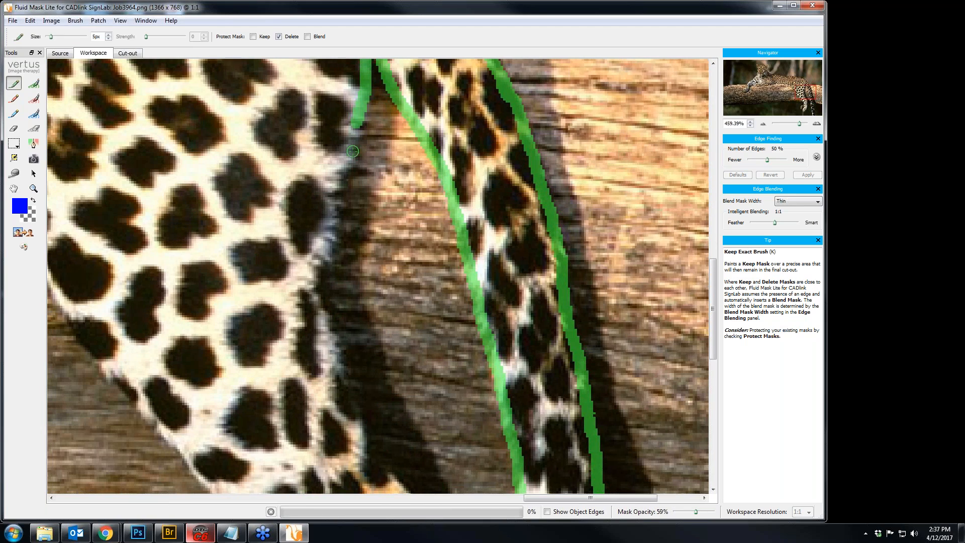
left_click(14, 114)
left_click_drag(357, 130, 354, 147)
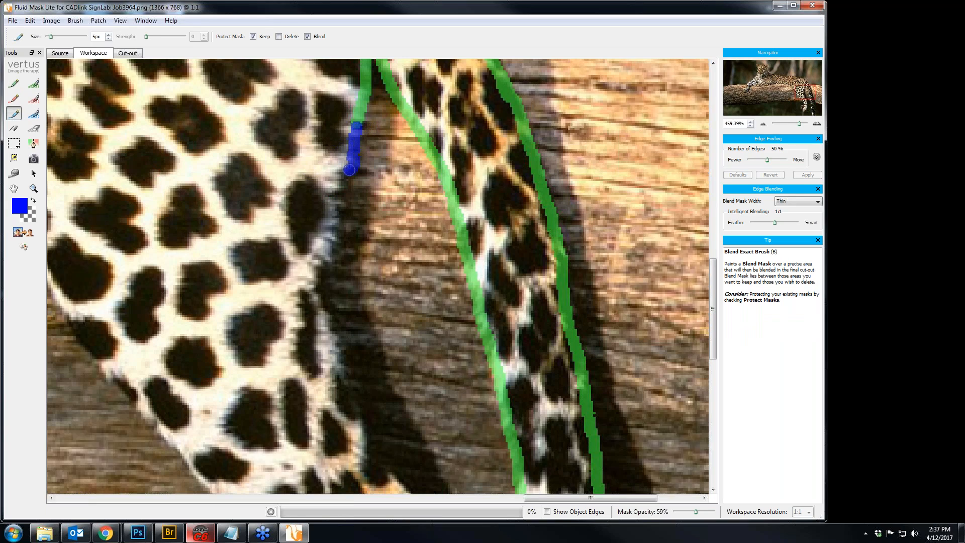
mouse_move(339, 203)
left_mouse_down()
mouse_move(325, 262)
mouse_move(318, 258)
left_mouse_up()
mouse_move(318, 294)
left_mouse_down()
mouse_move(342, 358)
mouse_move(351, 407)
left_mouse_up()
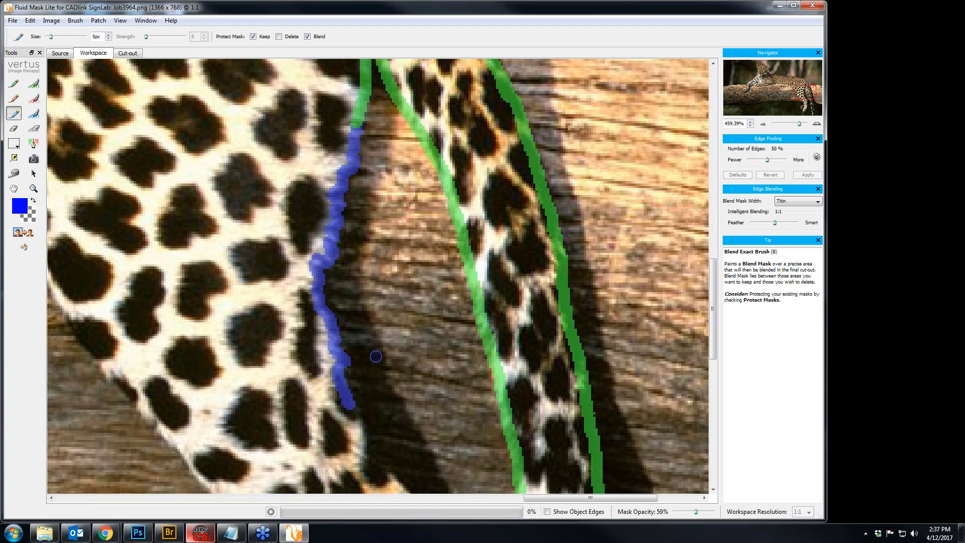
Step: Continue with the Keep Exact brush from the end of the blend mask around the hock and down the lower hind leg's rear edge
scroll(337, 201, "down", 3)
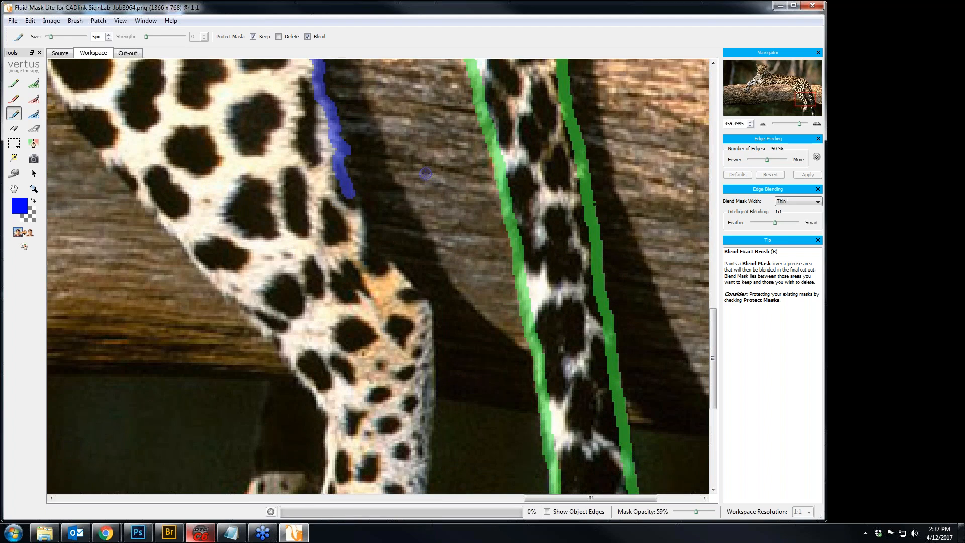
key("k")
mouse_move(354, 202)
left_mouse_down()
mouse_move(391, 274)
mouse_move(431, 318)
left_mouse_up()
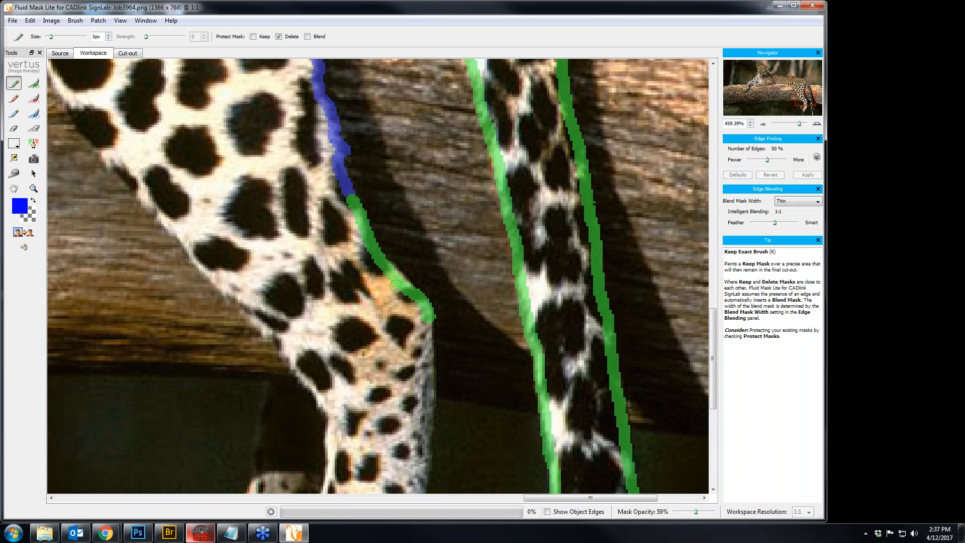
left_click_drag(408, 290, 412, 292)
scroll(411, 295, "down", 5)
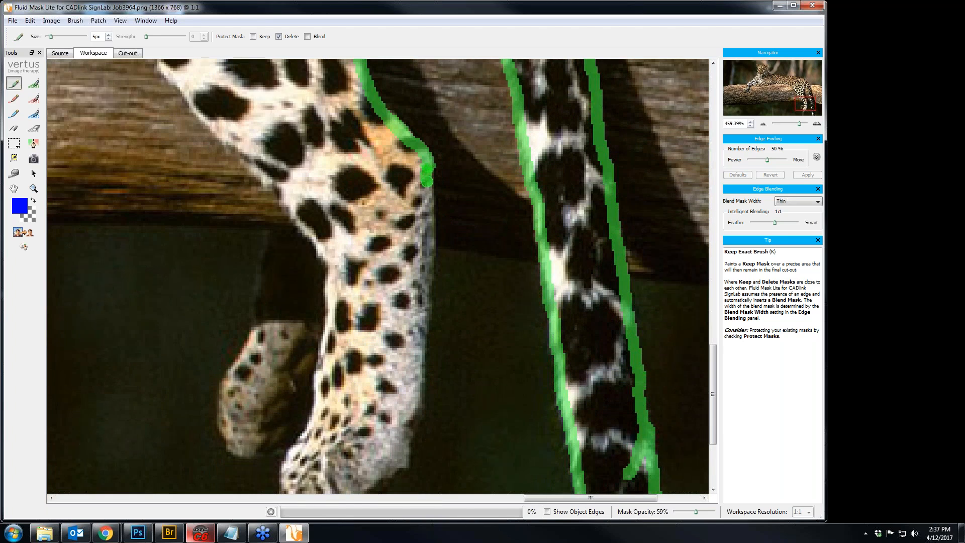
left_click_drag(430, 198, 421, 343)
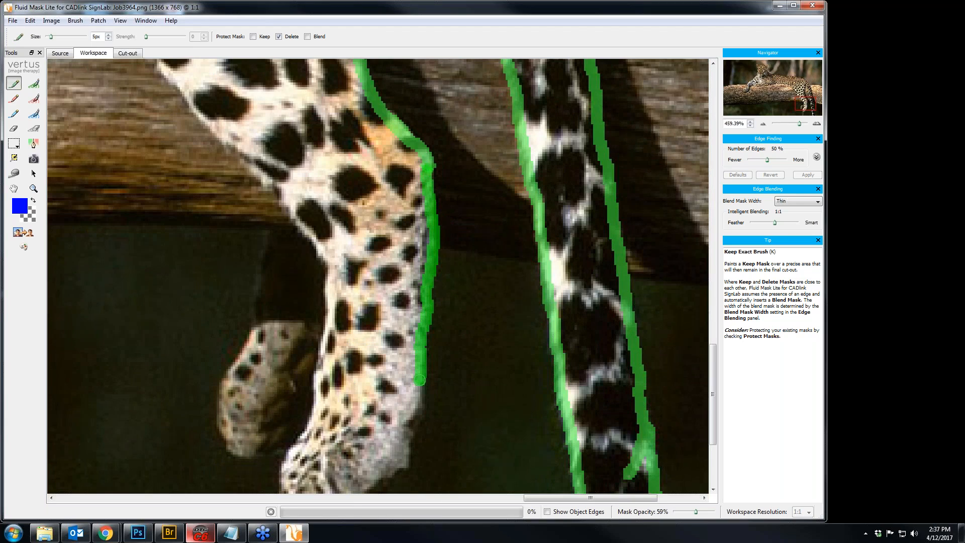
left_click_drag(416, 401, 416, 410)
Step: Outline the front hind paw and the shaded paw behind it with the keep mask, up to the log's lower edge
scroll(411, 324, "down", 5)
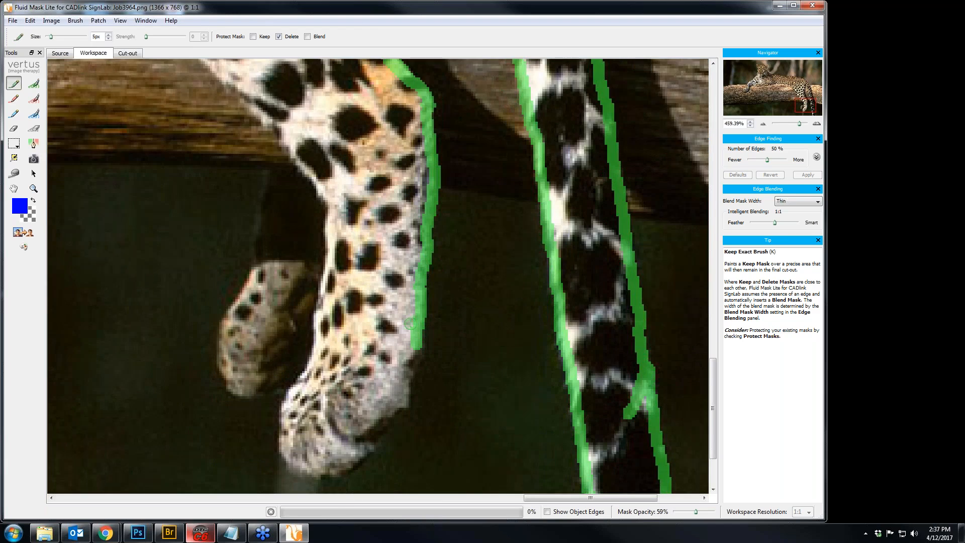
mouse_move(375, 342)
left_mouse_down()
mouse_move(406, 305)
mouse_move(412, 259)
left_mouse_up()
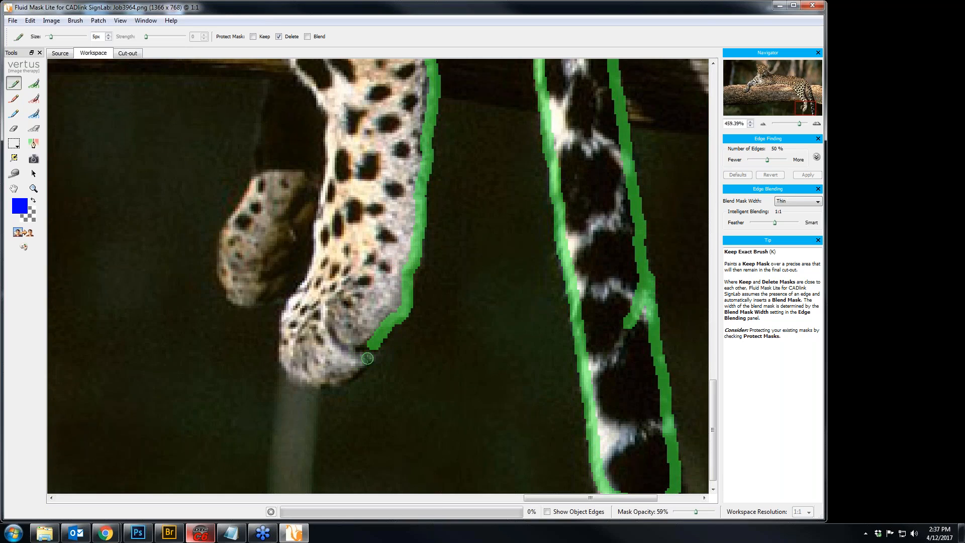
mouse_move(371, 350)
left_mouse_down()
mouse_move(357, 372)
mouse_move(323, 385)
mouse_move(285, 358)
mouse_move(279, 329)
mouse_move(290, 301)
left_mouse_up()
scroll(385, 350, "up", 3)
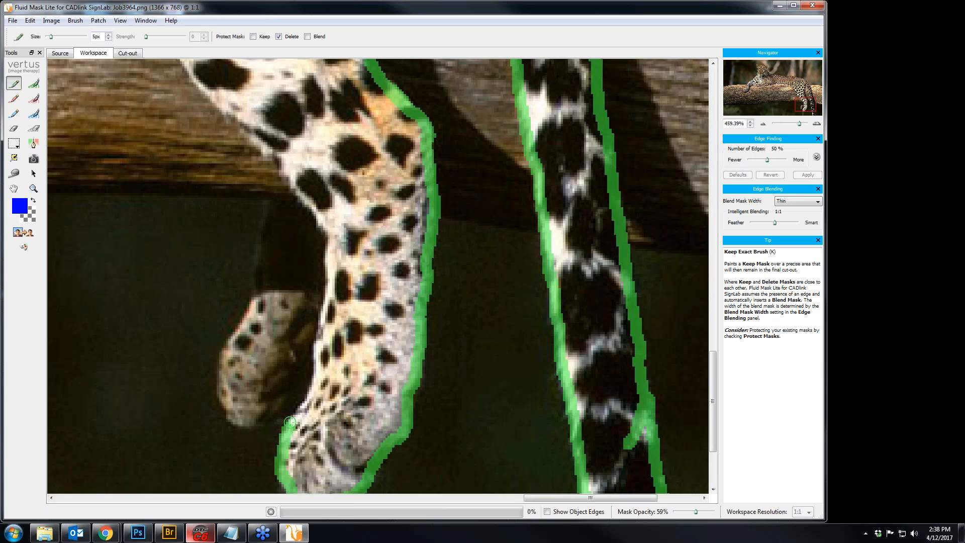
left_click_drag(285, 423, 234, 419)
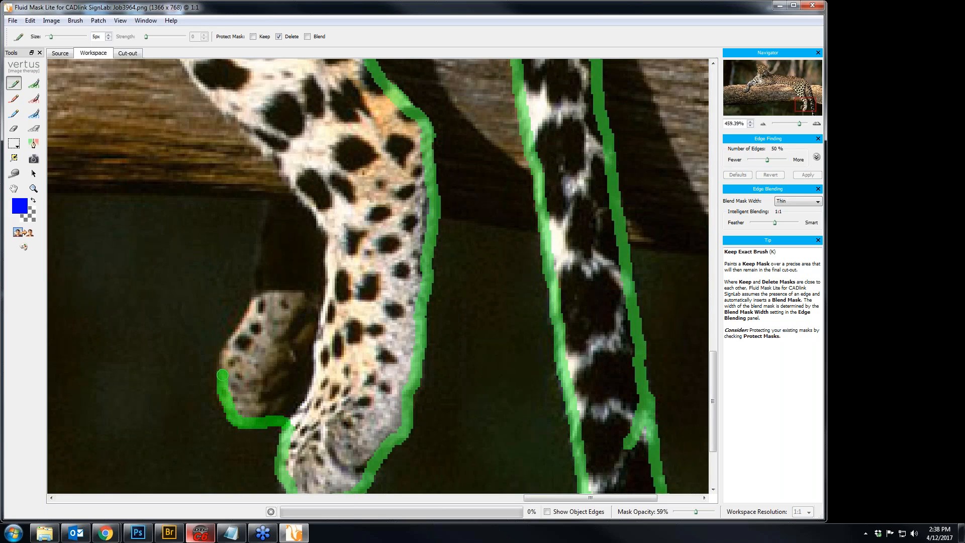
mouse_move(231, 344)
left_mouse_down()
mouse_move(260, 283)
mouse_move(266, 219)
mouse_move(304, 199)
left_mouse_up()
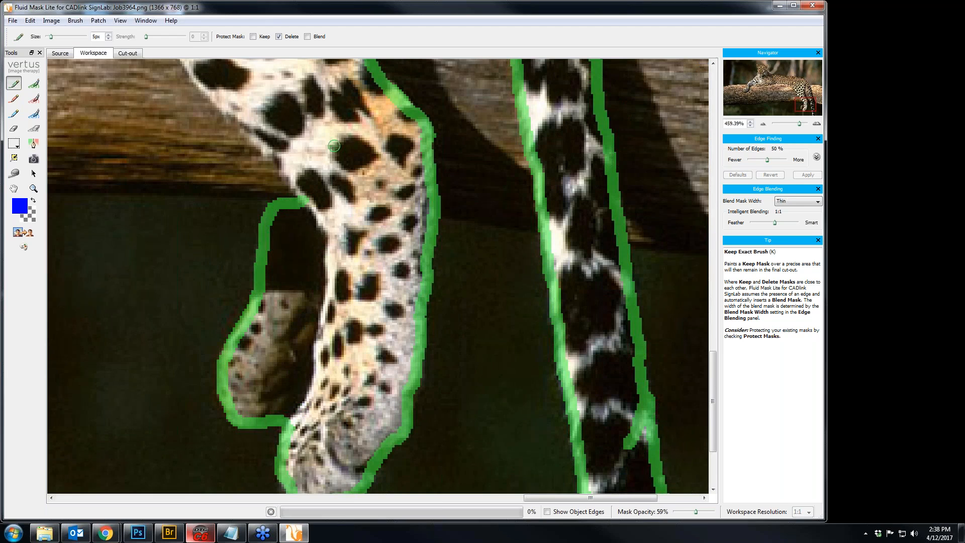
Step: Paint the keep mask up the front edge of the hind leg, from the log's lower edge towards the belly
scroll(300, 264, "up", 3)
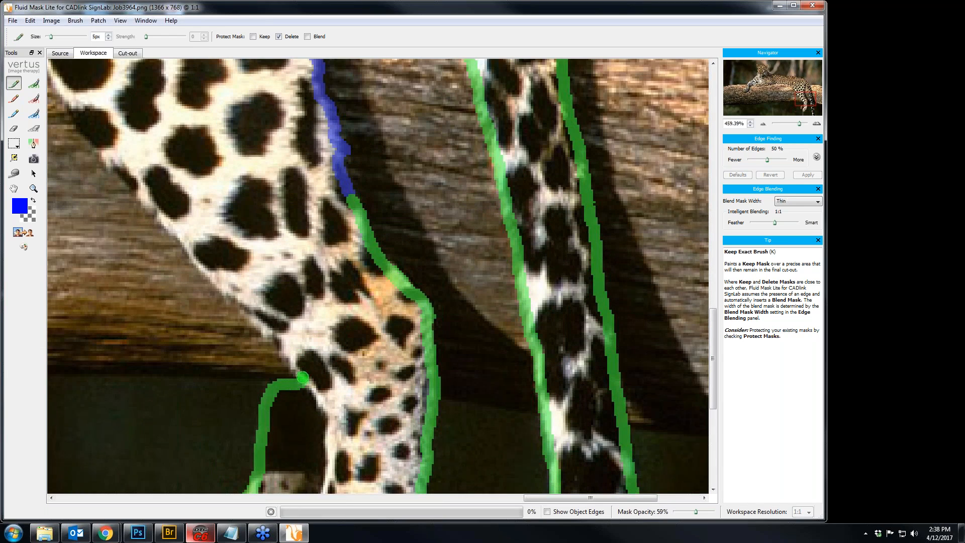
left_click_drag(285, 357, 216, 281)
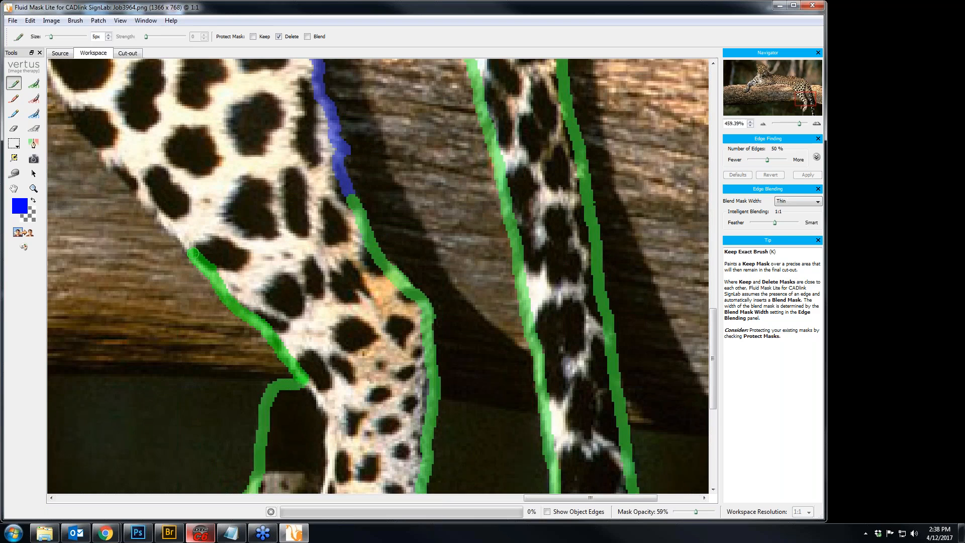
left_click_drag(187, 244, 173, 229)
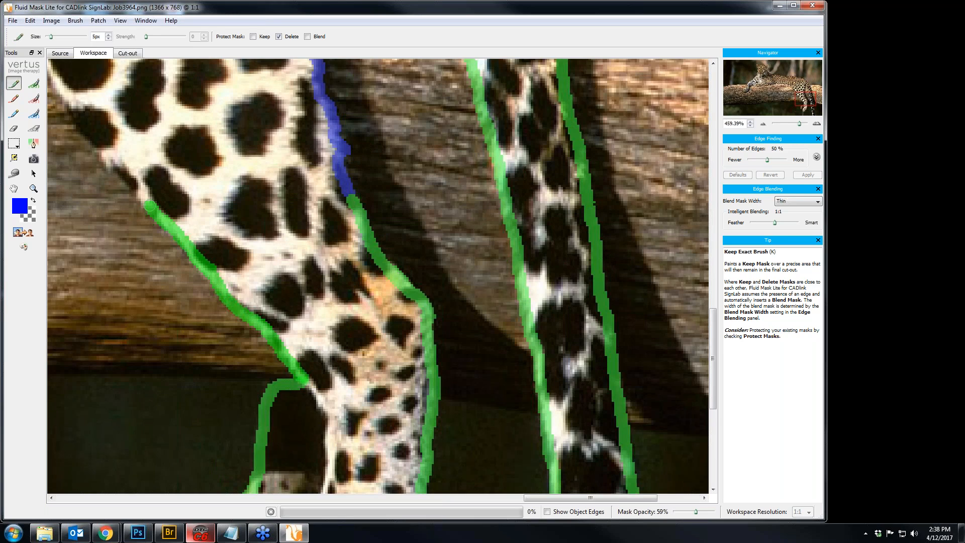
mouse_move(139, 192)
left_mouse_down()
mouse_move(129, 182)
mouse_move(443, 350)
mouse_move(483, 390)
left_mouse_up()
key("h")
key("k")
mouse_move(361, 228)
left_mouse_down()
mouse_move(389, 289)
mouse_move(453, 371)
left_mouse_up()
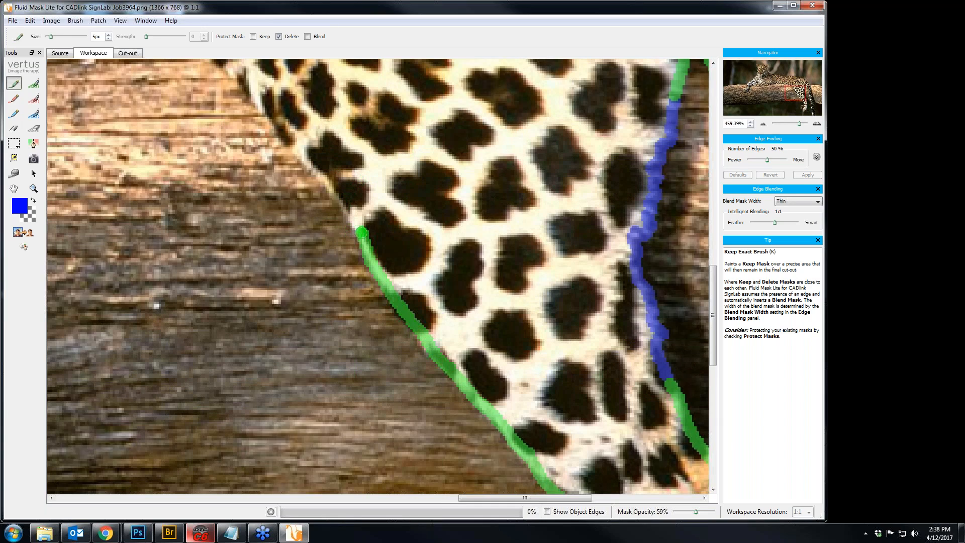
left_click_drag(350, 217, 227, 61)
Step: Extend the keep mask along the leopard's belly where it rests on the log
key("h")
mouse_move(337, 216)
left_mouse_down()
mouse_move(396, 312)
mouse_move(576, 430)
mouse_move(603, 427)
left_mouse_up()
key("k")
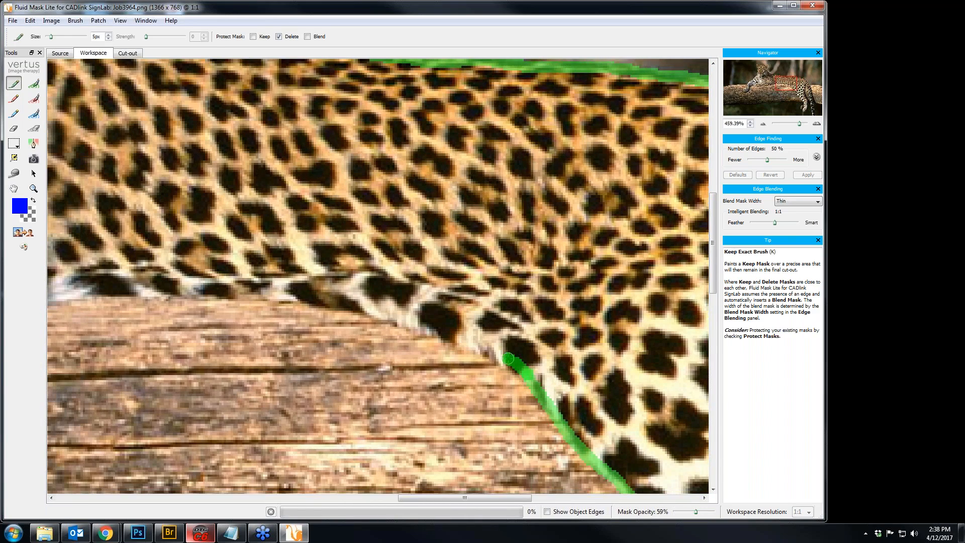
mouse_move(515, 366)
left_mouse_down()
mouse_move(349, 305)
mouse_move(129, 291)
left_mouse_up()
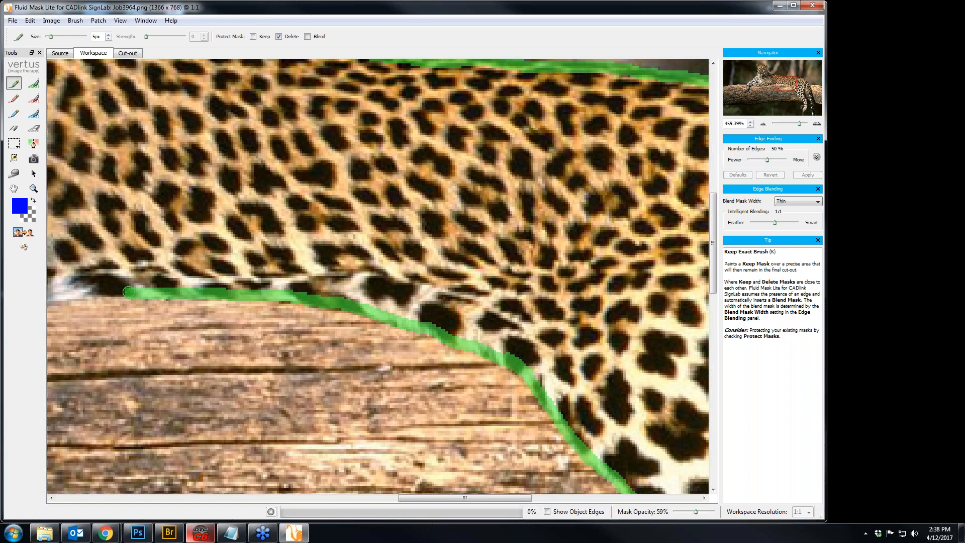
Step: Carry the keep mask along the chest and underside of the folded foreleg, and around its paw
key("space")
left_click_drag(385, 368, 386, 367)
mouse_move(145, 291)
left_mouse_down()
mouse_move(541, 295)
mouse_move(579, 304)
left_mouse_up()
mouse_move(556, 306)
left_mouse_down()
mouse_move(497, 307)
mouse_move(304, 351)
mouse_move(118, 370)
left_mouse_up()
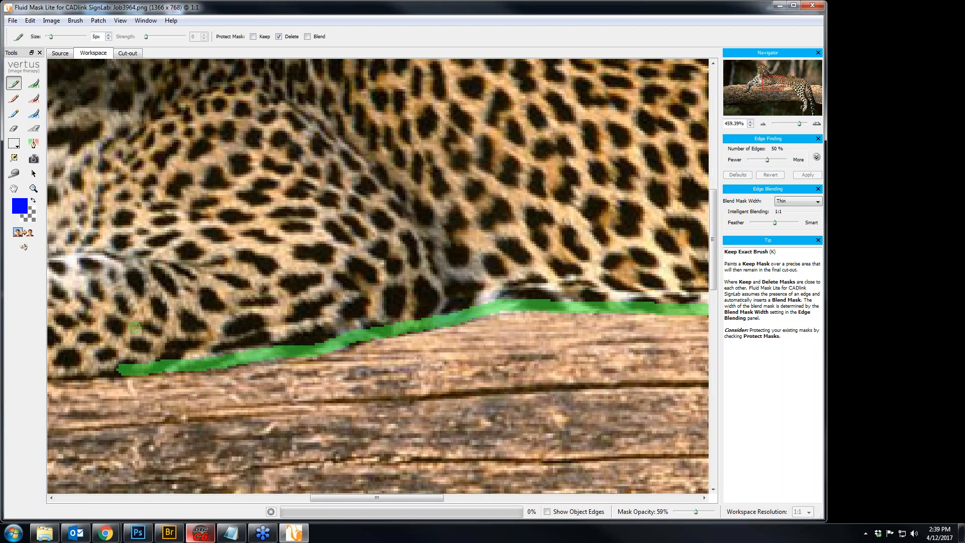
key("h")
mouse_move(242, 320)
left_mouse_down()
mouse_move(344, 278)
mouse_move(677, 273)
left_mouse_up()
key("k")
mouse_move(554, 325)
left_mouse_down()
mouse_move(454, 329)
mouse_move(317, 362)
mouse_move(242, 351)
mouse_move(221, 313)
left_mouse_up()
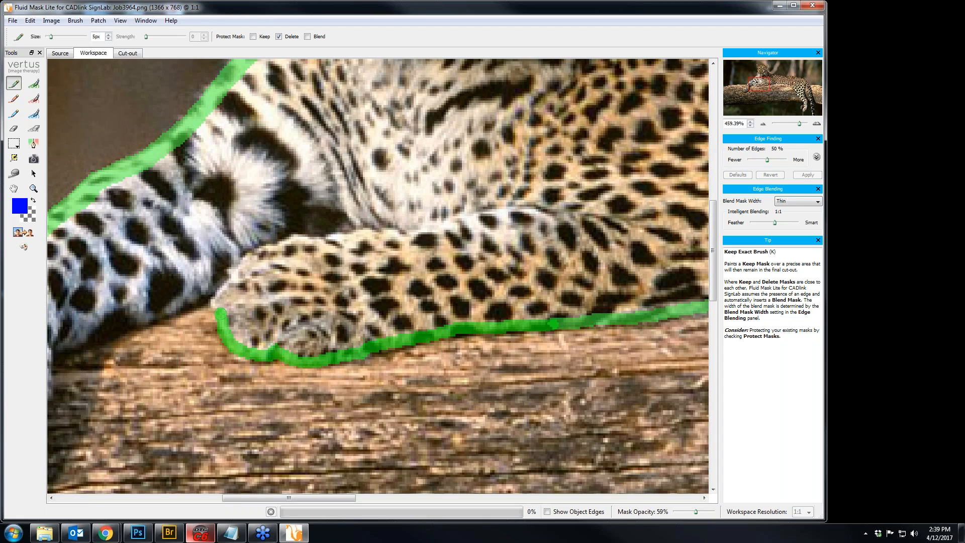
Step: Paint the keep mask under the outstretched foreleg and around its paw to close the leopard's outline
key("h")
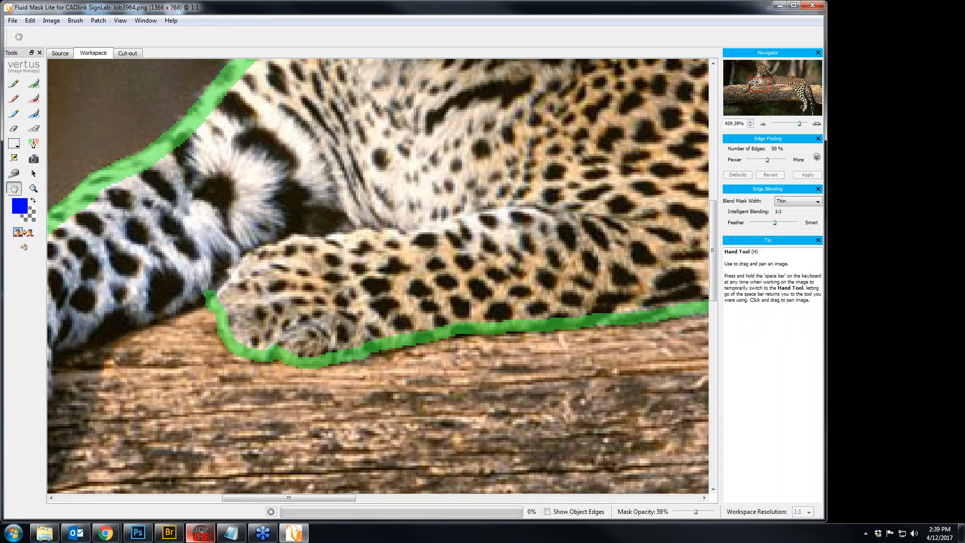
mouse_move(66, 330)
left_mouse_down()
mouse_move(388, 296)
mouse_move(384, 312)
mouse_move(532, 255)
left_mouse_up()
key("k")
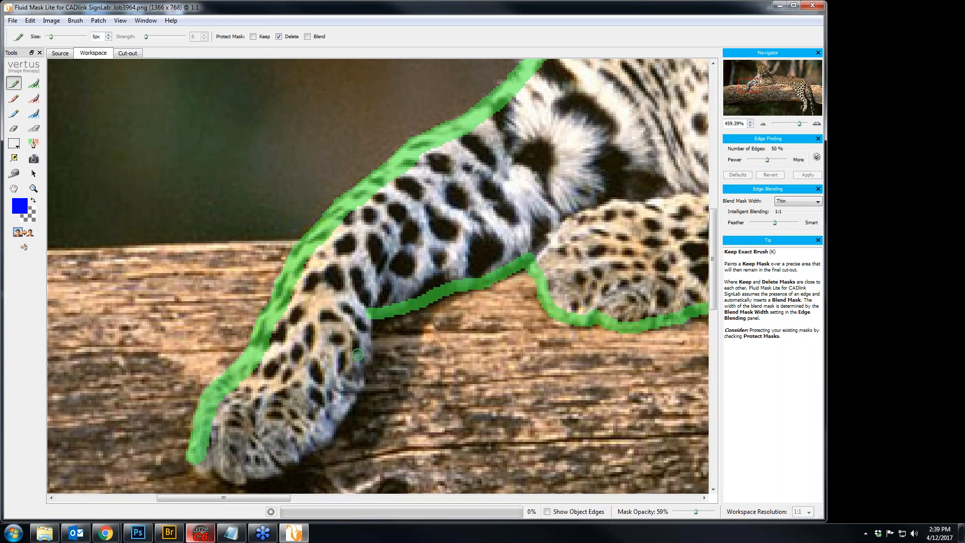
left_click_drag(359, 378, 372, 314)
key("space")
left_click_drag(256, 435, 422, 367)
mouse_move(363, 395)
left_mouse_down()
mouse_move(406, 412)
mouse_move(425, 407)
mouse_move(479, 385)
mouse_move(503, 359)
left_mouse_up()
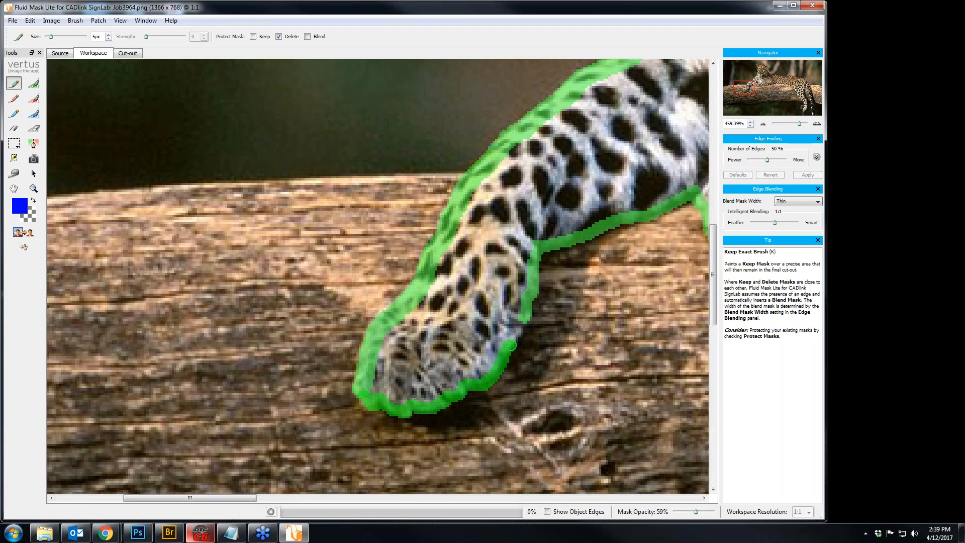
left_click_drag(520, 319, 519, 320)
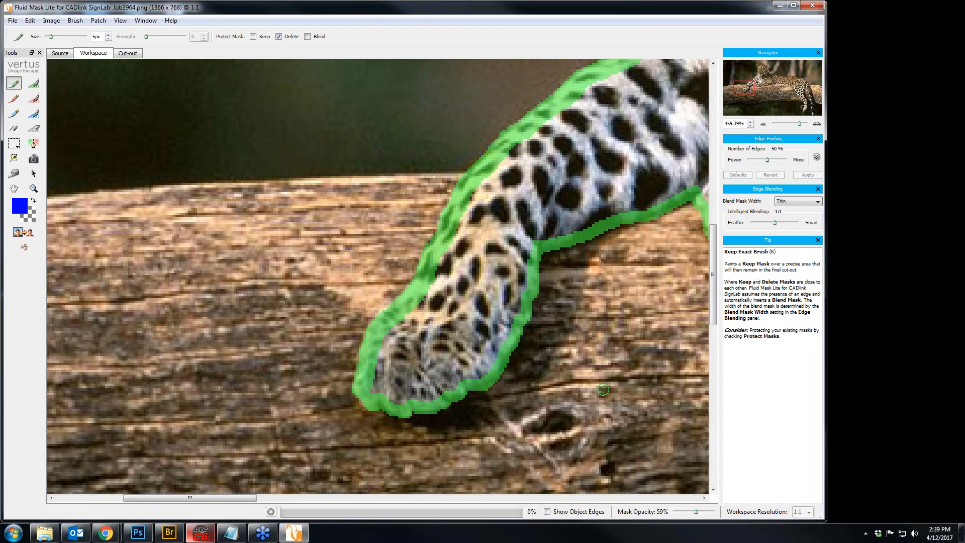
Step: Switch to the Delete Local brush and enlarge it to 149 px for the whole-image background
scroll(633, 358, "down", 1)
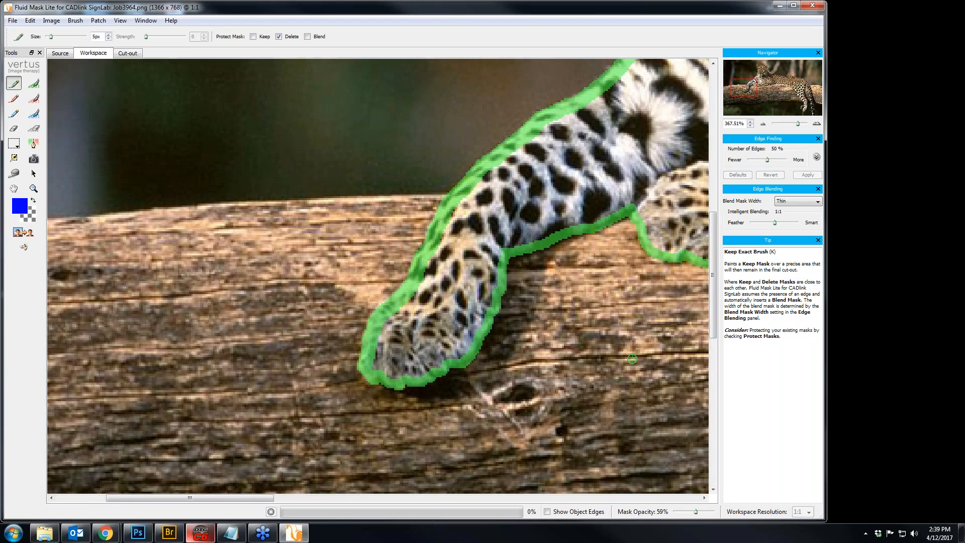
scroll(632, 359, "down", 7)
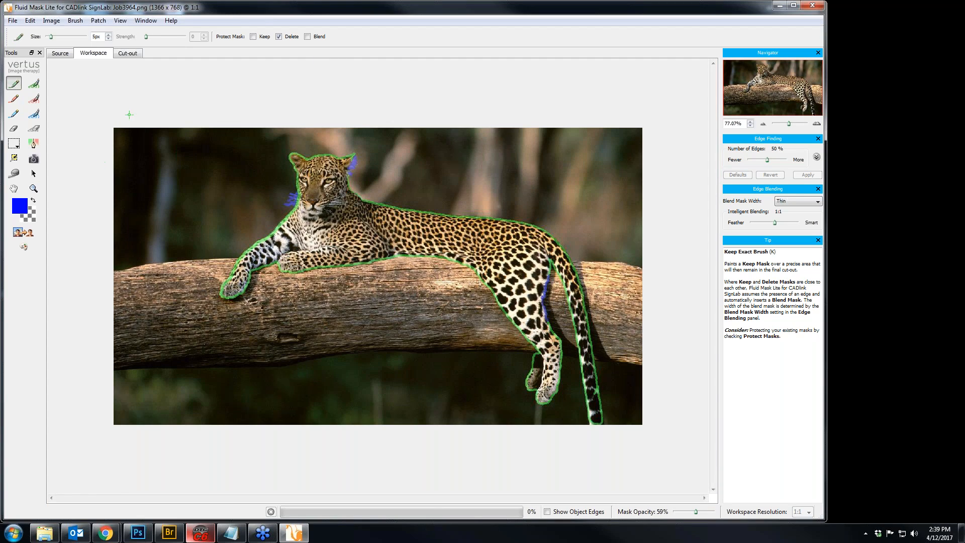
key("shift+d")
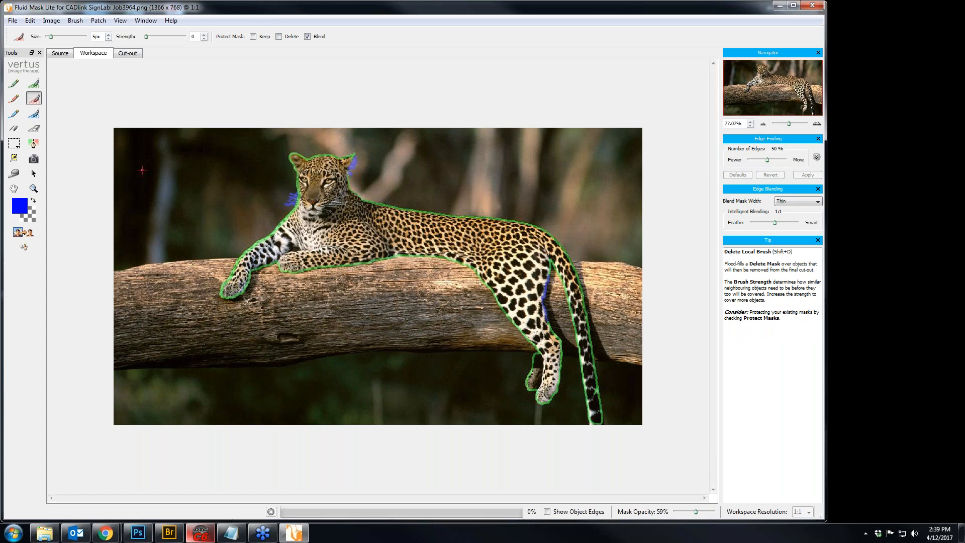
key("]")
key("]")
key("]")
key("]")
left_click(126, 178)
mouse_move(126, 178)
left_mouse_down()
mouse_move(146, 412)
mouse_move(112, 419)
mouse_move(412, 432)
left_mouse_up()
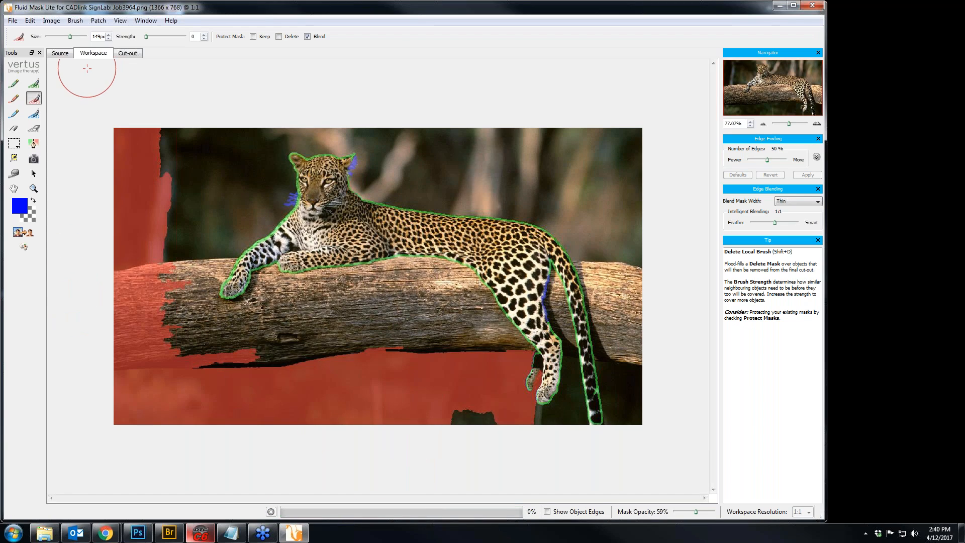
key("ctrl+z")
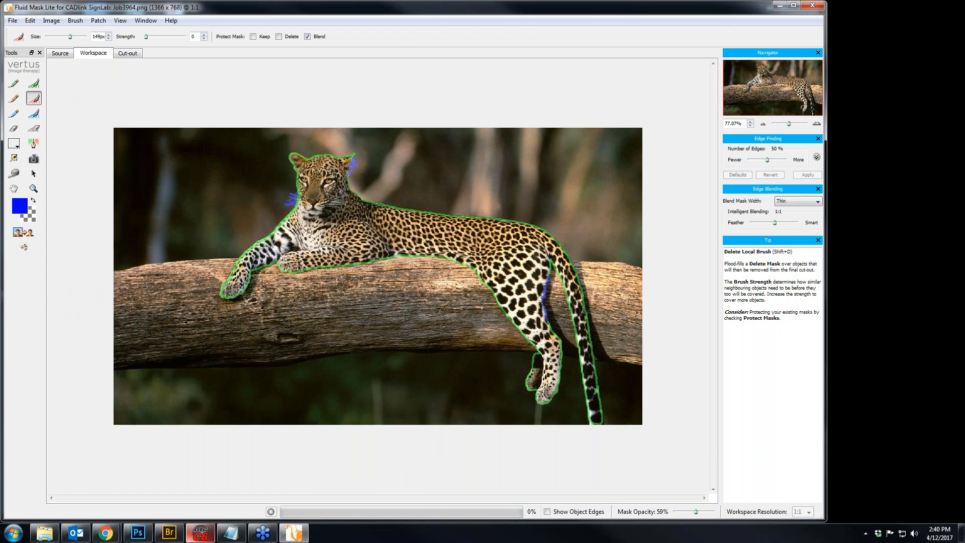
Step: Protect the keep mask and paint the delete mask over the background in front of the leopard, below the log and on the log's lower part
left_click(253, 36)
mouse_move(136, 144)
left_mouse_down()
mouse_move(149, 390)
mouse_move(134, 425)
mouse_move(116, 252)
mouse_move(145, 393)
mouse_move(167, 425)
mouse_move(404, 413)
mouse_move(555, 438)
left_mouse_up()
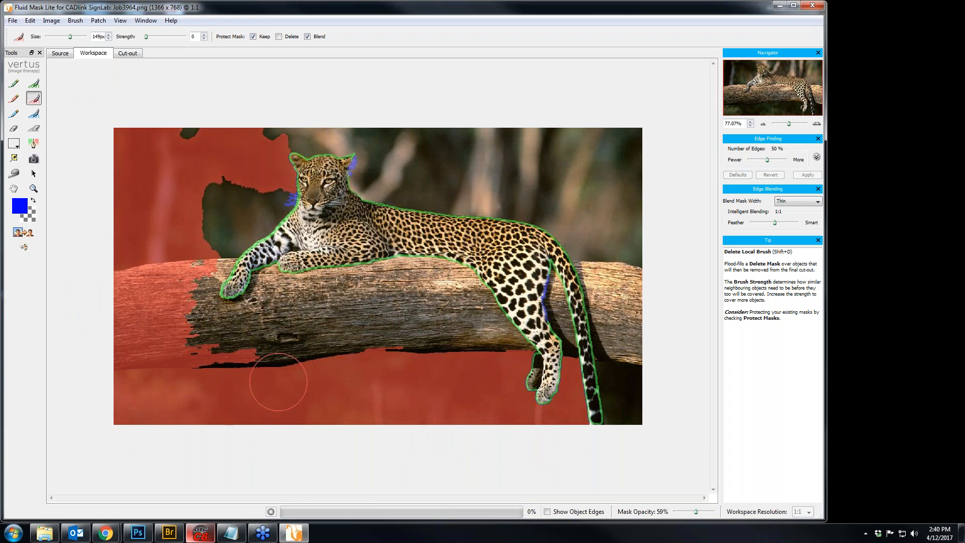
mouse_move(170, 362)
left_mouse_down()
mouse_move(410, 345)
mouse_move(478, 355)
left_mouse_up()
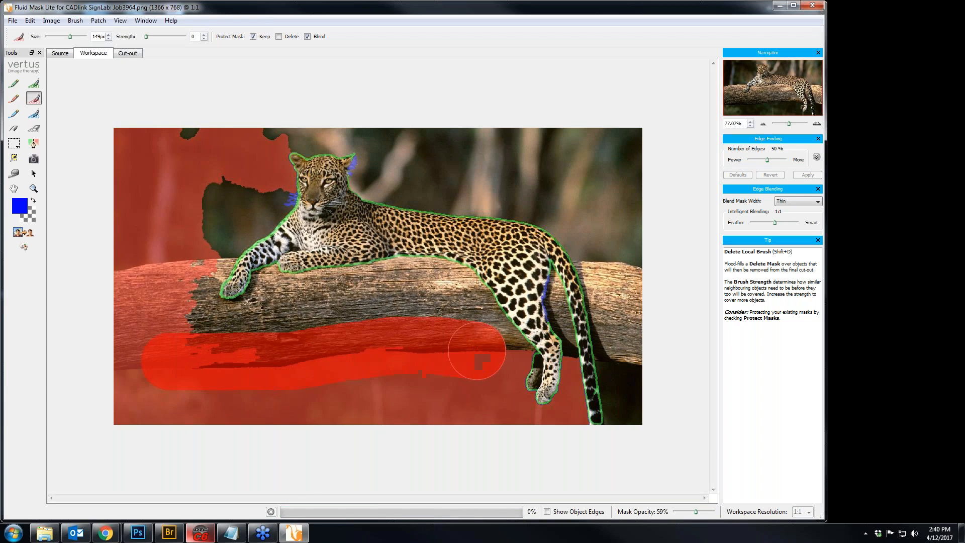
left_click(269, 192)
left_click_drag(264, 134, 169, 131)
left_click_drag(184, 254, 198, 373)
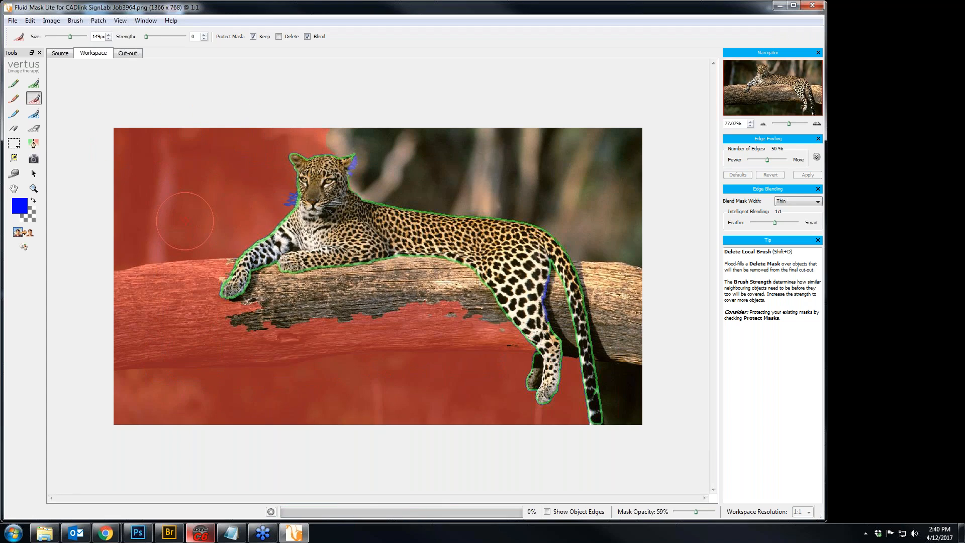
Step: Fill the remaining gaps in the delete mask around the outstretched foreleg, where the background meets the log
scroll(185, 221, "up", 1)
scroll(186, 210, "up", 2)
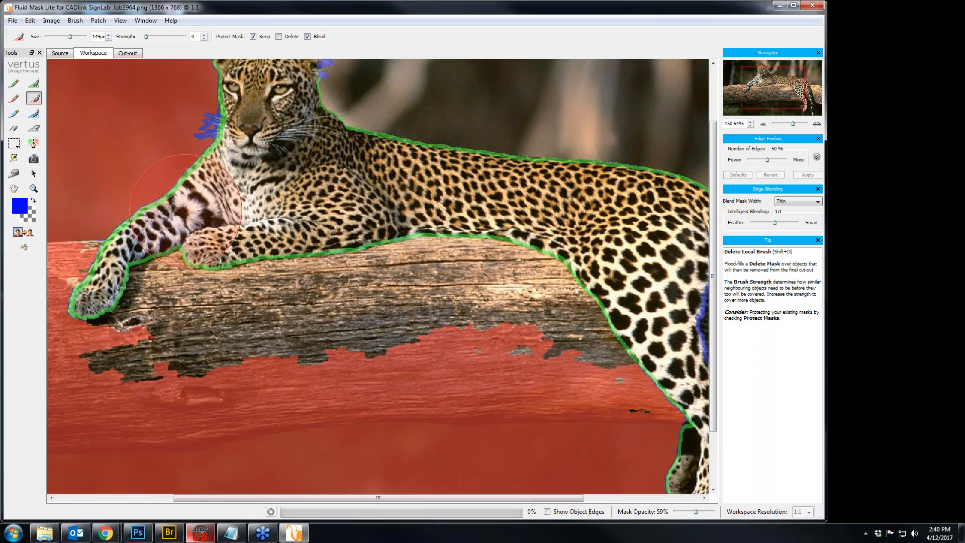
scroll(186, 210, "up", 2)
key("space")
mouse_move(218, 245)
left_mouse_down()
mouse_move(381, 280)
mouse_move(636, 309)
left_mouse_up()
left_click(285, 242)
left_click(303, 220)
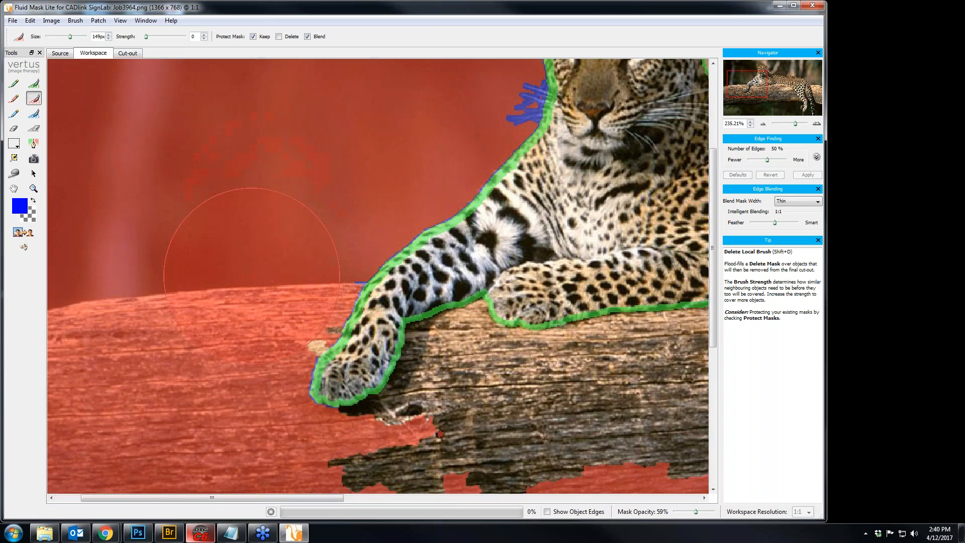
left_click(265, 285)
left_click(260, 296)
Step: Erase the stray blend mark beside the outstretched foreleg with an 11 px Erase Exact brush and cover the spot with the delete mask
left_click(13, 128)
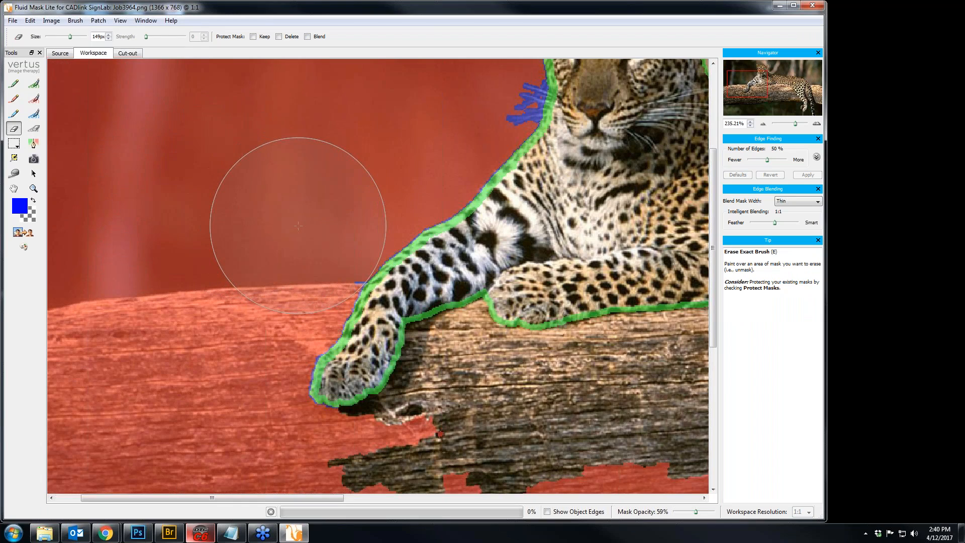
key("bracketleft")
key("bracketleft")
key("bracketleft")
key("bracketleft")
key("bracketleft")
key("bracketleft")
key("bracketleft")
key("bracketleft")
key("bracketleft")
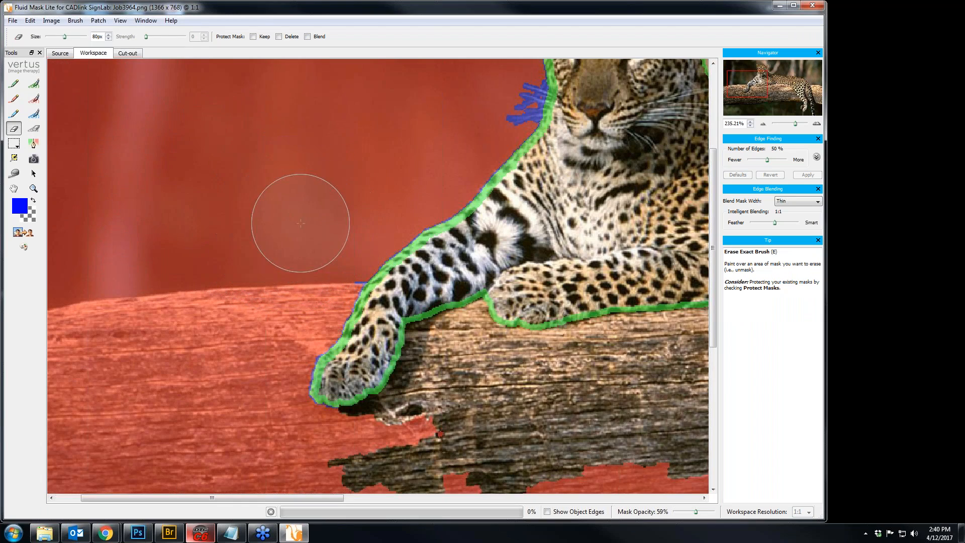
key("bracketleft")
key("bracketleft")
key("bracketleft")
key("bracketleft")
key("bracketleft")
key("bracketleft")
key("bracketleft")
key("bracketleft")
key("bracketleft")
key("bracketleft")
key("bracketleft")
key("bracketleft")
key("bracketleft")
key("bracketleft")
key("bracketleft")
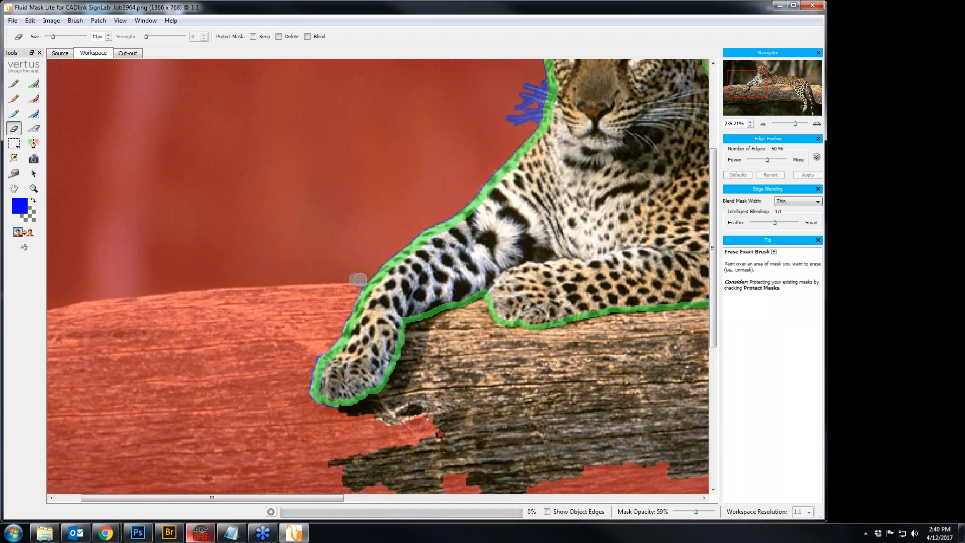
left_click_drag(360, 279, 355, 280)
left_click(38, 100)
left_click_drag(357, 274, 353, 274)
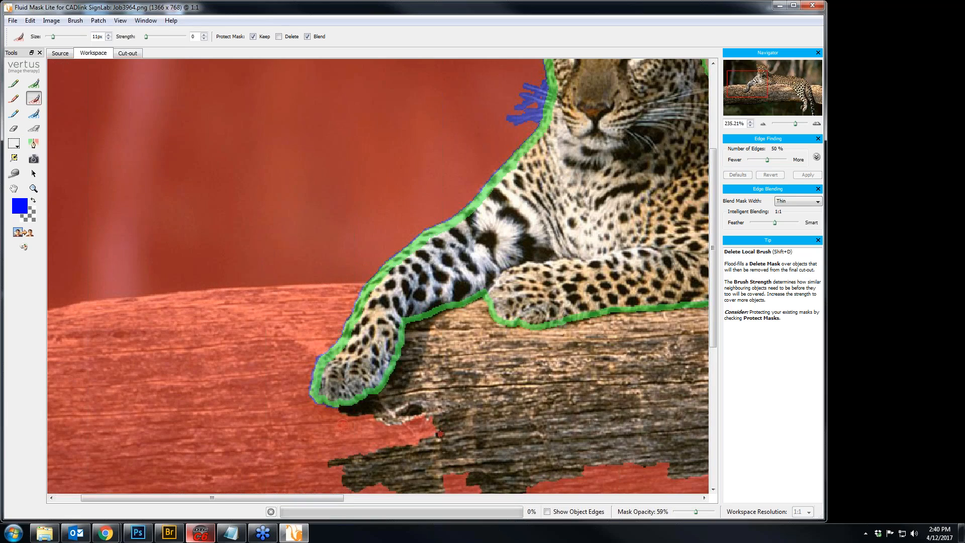
Step: Paint the delete mask on the log closely along the outstretched paw, the foreleg's underside and the folded foreleg
mouse_move(351, 409)
left_mouse_down()
mouse_move(383, 395)
mouse_move(411, 340)
left_mouse_up()
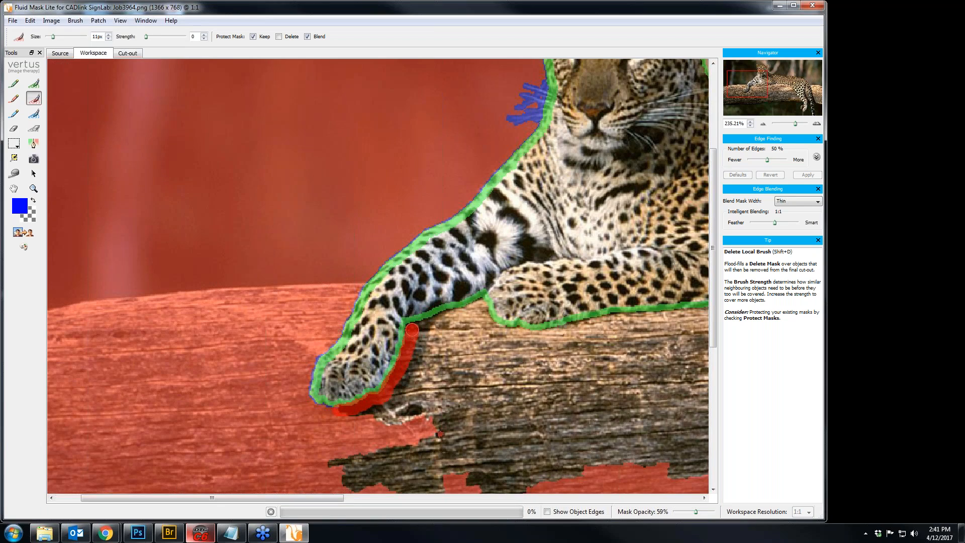
left_click_drag(414, 331, 467, 312)
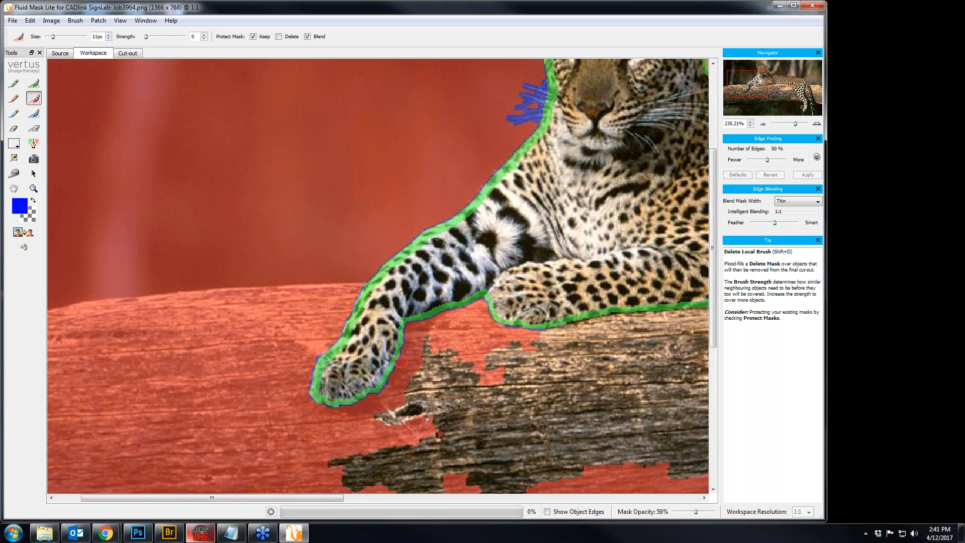
left_click(516, 331)
left_click_drag(539, 335, 686, 313)
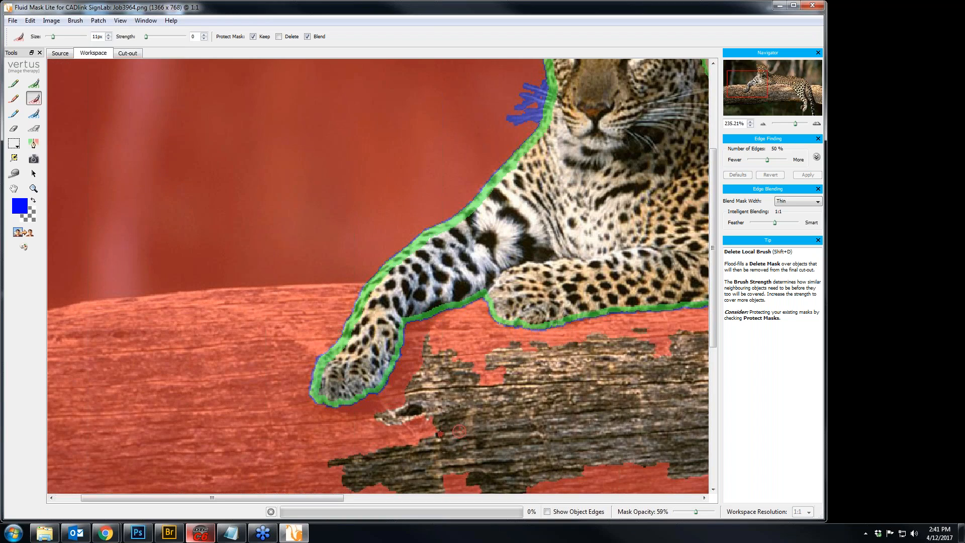
Step: Enlarge the Delete Local brush to 44 px and cover the log under the forelegs and belly with the delete mask
scroll(459, 430, "down", 1)
scroll(459, 431, "down", 1)
key("bracketright")
key("bracketright")
key("bracketright")
key("bracketright")
key("bracketright")
key("bracketright")
key("bracketright")
key("bracketright")
key("bracketright")
key("bracketright")
key("bracketright")
key("bracketright")
key("bracketright")
key("bracketright")
key("bracketright")
key("bracketright")
key("bracketright")
key("bracketright")
key("bracketright")
key("bracketright")
mouse_move(435, 258)
left_mouse_down()
mouse_move(436, 279)
mouse_move(337, 397)
mouse_move(571, 390)
mouse_move(535, 342)
mouse_move(523, 272)
mouse_move(455, 315)
mouse_move(427, 364)
mouse_move(500, 362)
mouse_move(481, 352)
mouse_move(483, 370)
mouse_move(385, 411)
mouse_move(187, 339)
left_mouse_up()
key("h")
key("shift+d")
mouse_move(465, 212)
left_mouse_down()
mouse_move(661, 182)
mouse_move(618, 203)
mouse_move(372, 228)
mouse_move(316, 282)
mouse_move(369, 352)
mouse_move(387, 267)
mouse_move(427, 382)
mouse_move(447, 266)
mouse_move(463, 336)
mouse_move(503, 266)
mouse_move(548, 342)
mouse_move(526, 344)
mouse_move(551, 252)
mouse_move(588, 334)
mouse_move(598, 242)
mouse_move(636, 334)
mouse_move(679, 280)
mouse_move(319, 334)
left_mouse_up()
Step: Undo the stroke that spills onto the thigh and cover the remaining log between the belly and the hind leg with the delete mask
key("h")
mouse_move(388, 247)
left_mouse_down()
mouse_move(448, 264)
mouse_move(480, 297)
left_mouse_up()
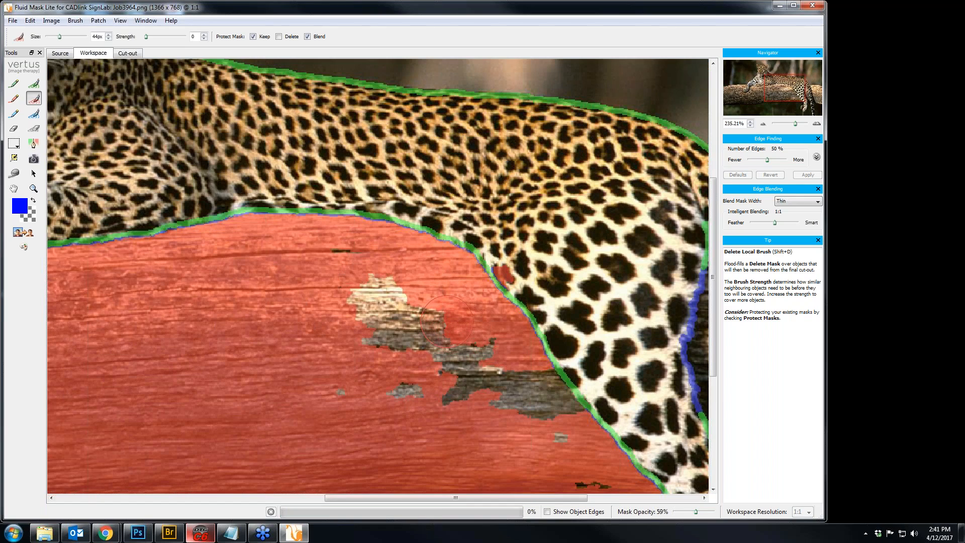
key("ctrl+z")
mouse_move(391, 249)
left_mouse_down()
mouse_move(454, 271)
mouse_move(503, 325)
mouse_move(562, 420)
mouse_move(547, 429)
mouse_move(521, 419)
mouse_move(454, 322)
mouse_move(372, 252)
mouse_move(353, 249)
mouse_move(339, 265)
mouse_move(403, 313)
mouse_move(442, 361)
mouse_move(423, 404)
mouse_move(360, 308)
mouse_move(352, 390)
mouse_move(361, 406)
mouse_move(498, 468)
mouse_move(602, 487)
left_mouse_up()
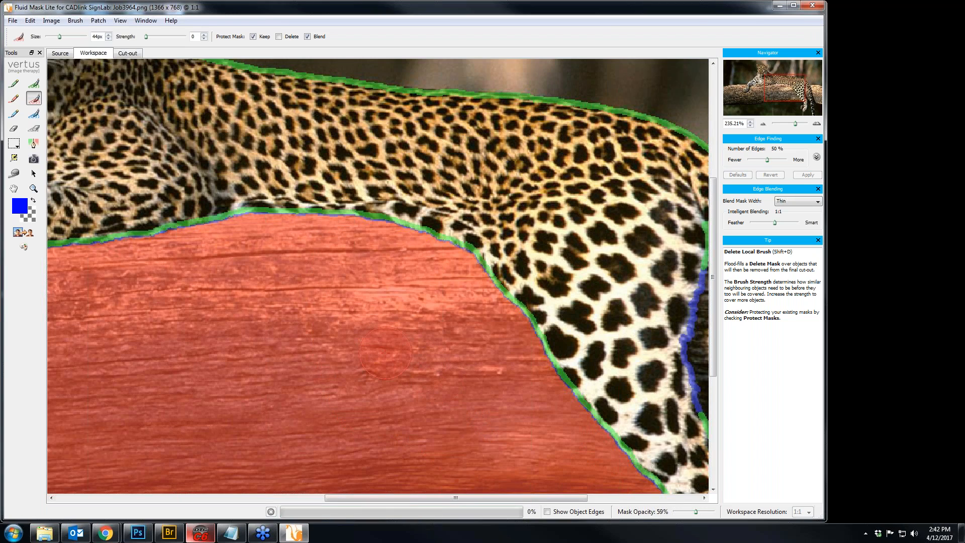
Step: Cover the small background gap where the tucked hind paw's outline meets the hind leg with the delete mask
scroll(385, 354, "down", 5)
scroll(628, 266, "down", 12)
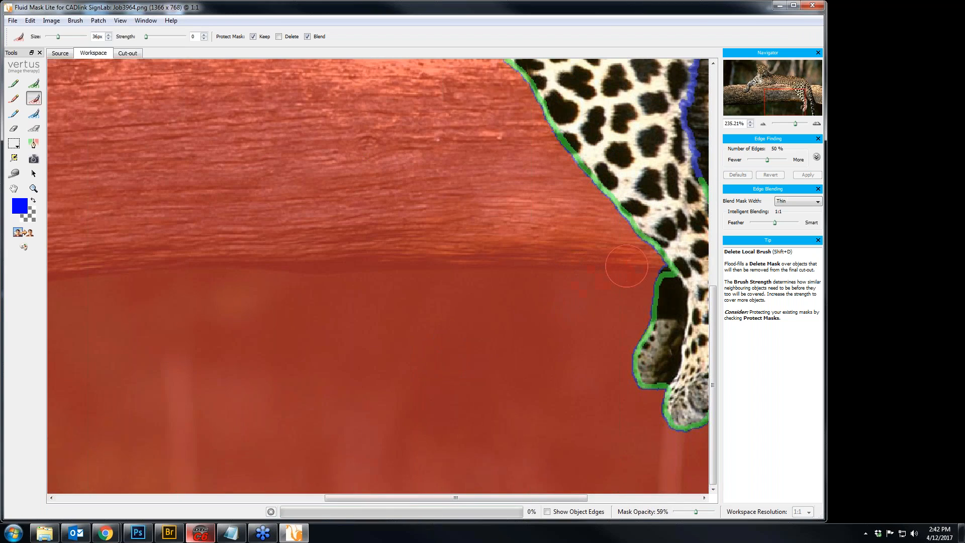
left_click(661, 268)
Step: Reduce the Delete Local brush to 10 px and cover the strip of log between the hind leg and the tail
key("h")
left_click_drag(544, 357, 328, 337)
key("shift+d")
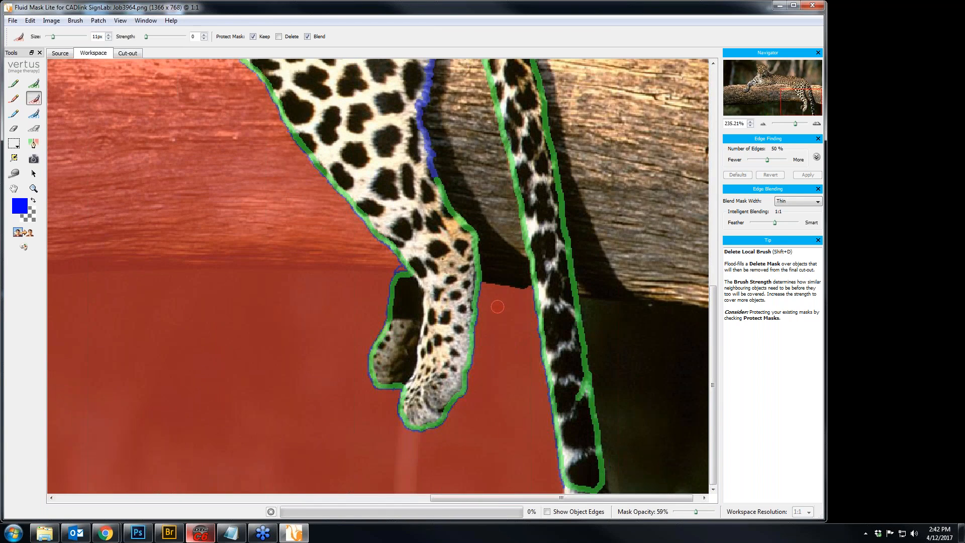
scroll(497, 306, "up", 3)
scroll(486, 302, "up", 1)
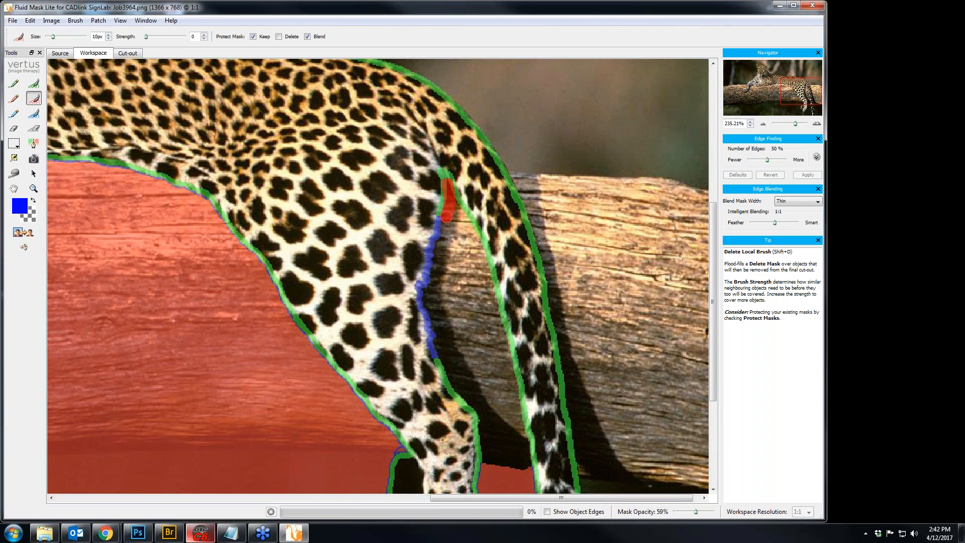
mouse_move(438, 254)
left_mouse_down()
mouse_move(426, 292)
mouse_move(438, 348)
mouse_move(482, 426)
mouse_move(488, 463)
mouse_move(529, 471)
mouse_move(501, 330)
left_mouse_up()
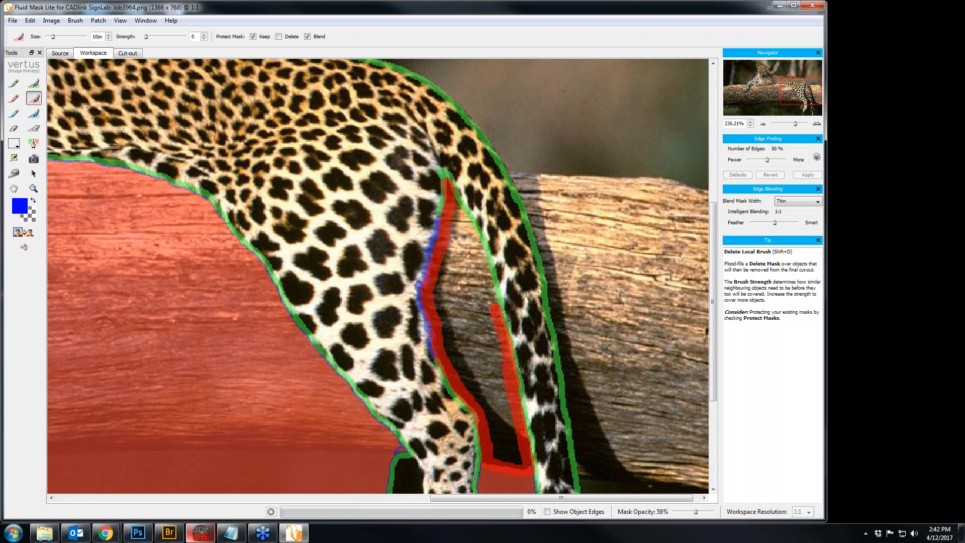
mouse_move(488, 282)
left_mouse_down()
mouse_move(452, 199)
mouse_move(493, 306)
left_mouse_up()
mouse_move(515, 429)
left_mouse_down()
mouse_move(518, 466)
mouse_move(451, 220)
mouse_move(456, 328)
mouse_move(501, 465)
left_mouse_up()
left_click_drag(483, 303, 470, 255)
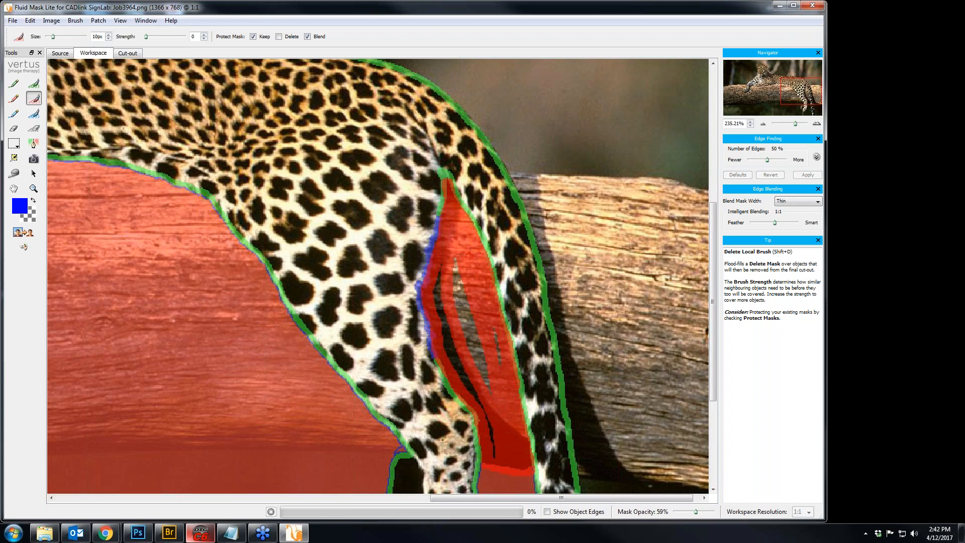
mouse_move(482, 349)
left_mouse_down()
mouse_move(487, 383)
mouse_move(478, 394)
mouse_move(451, 332)
mouse_move(448, 261)
mouse_move(483, 371)
left_mouse_up()
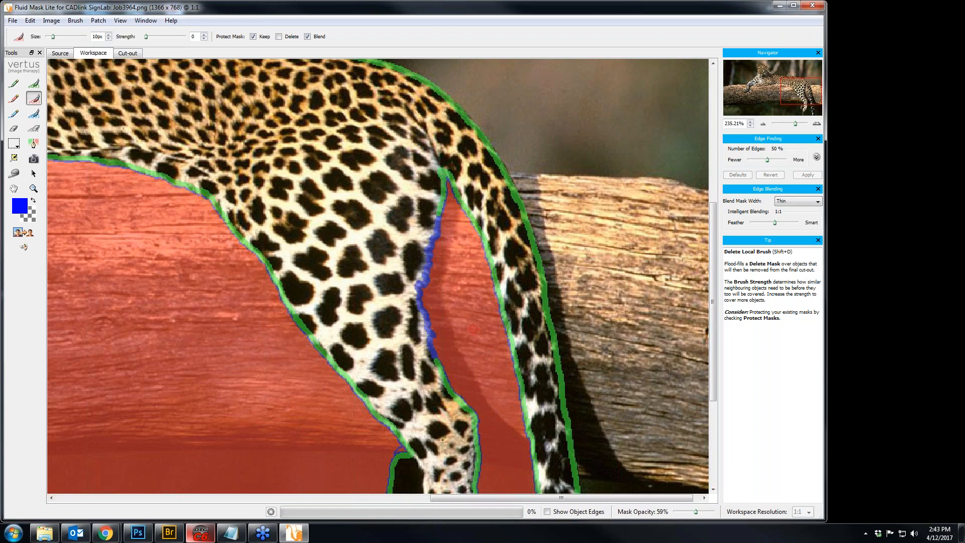
Step: Paint the delete mask around the tail tip and over the dark background below the log behind the tail
scroll(498, 383, "down", 3)
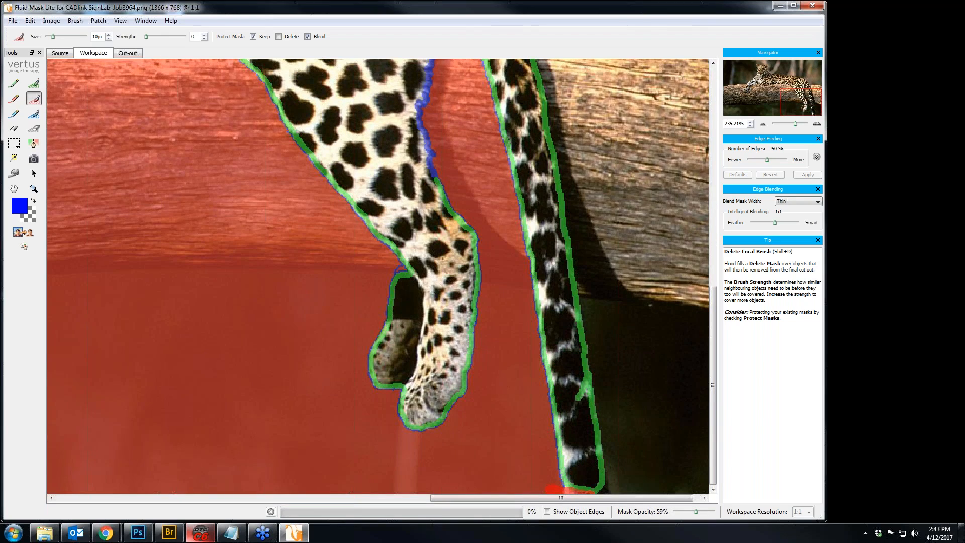
left_click_drag(607, 493, 627, 482)
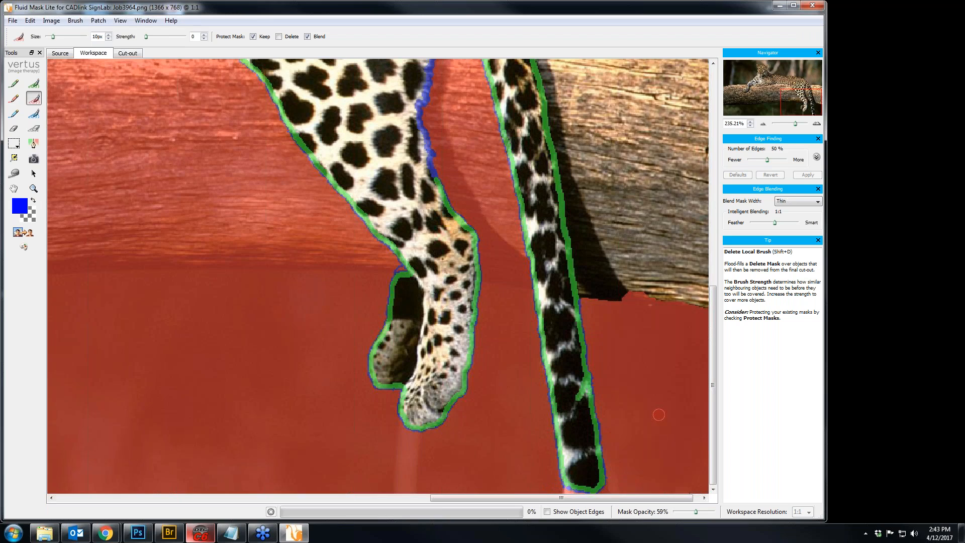
Step: Enlarge the Delete Local brush to 48 px for the background above the leopard
key("h")
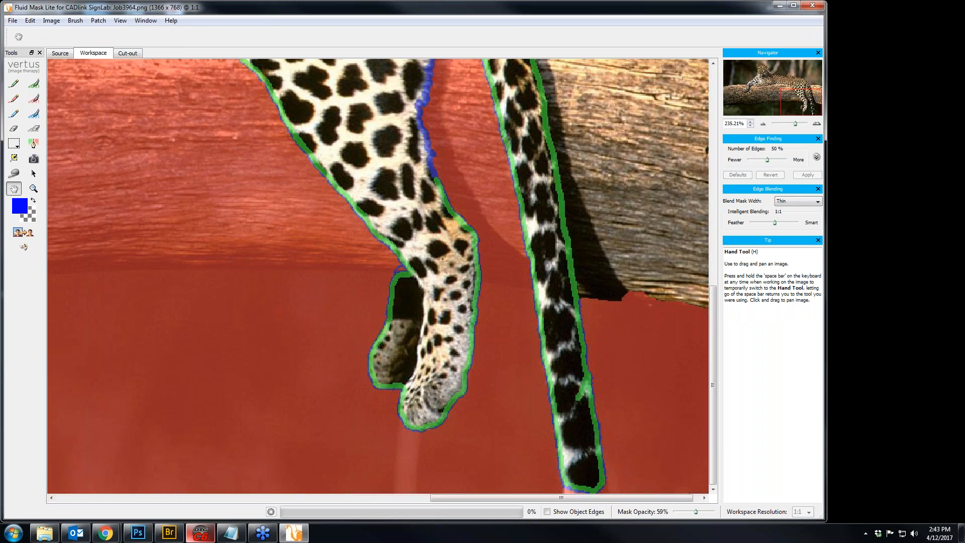
scroll(378, 276, "right", 1)
scroll(381, 428, "up", 5)
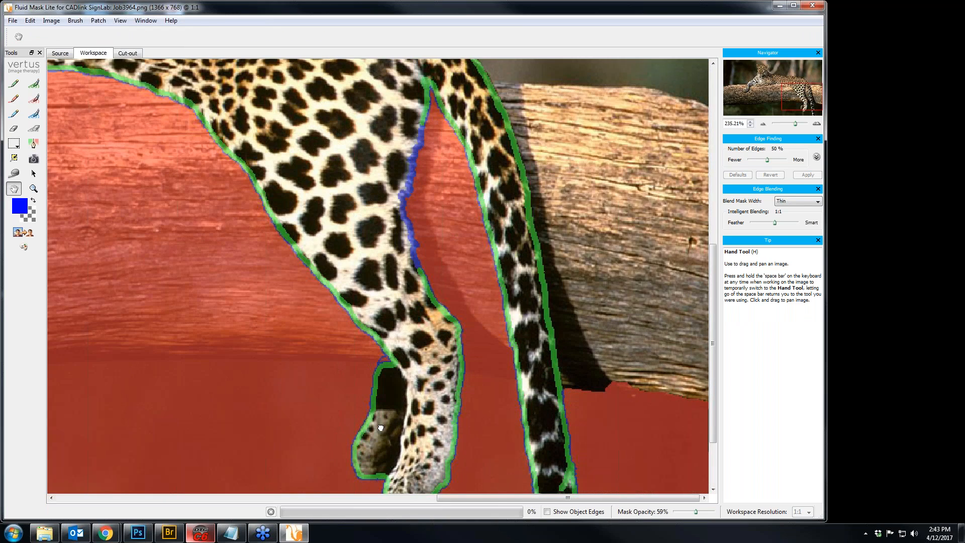
key("shift+d")
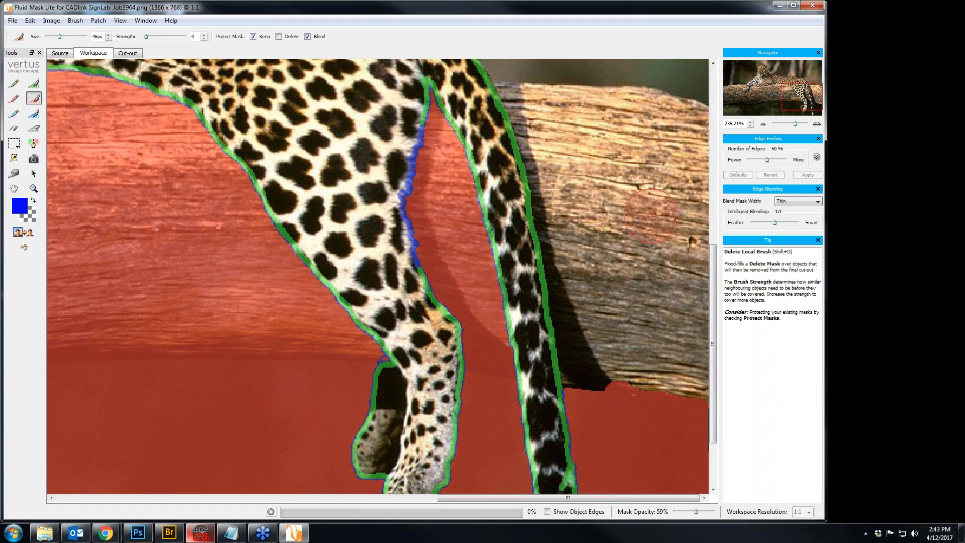
scroll(647, 217, "down", 1)
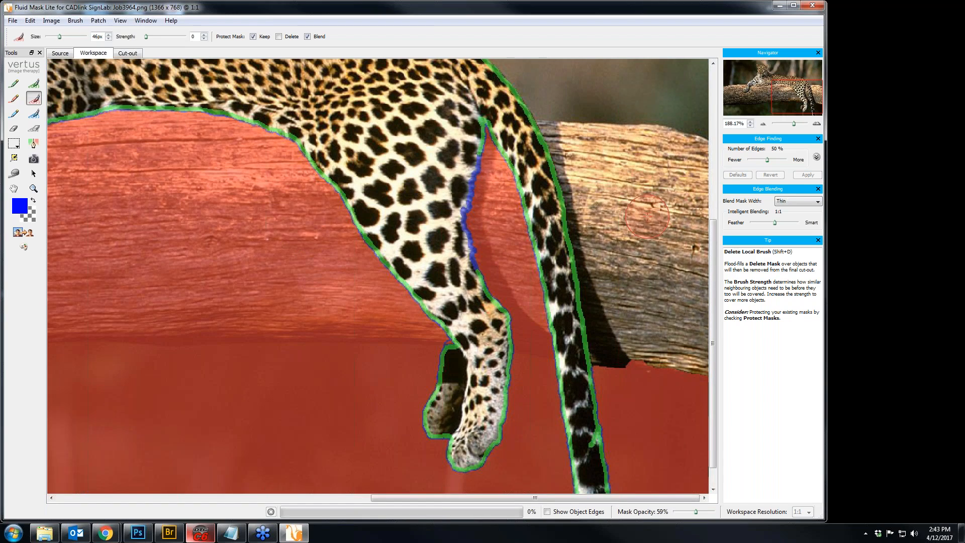
scroll(648, 216, "down", 5)
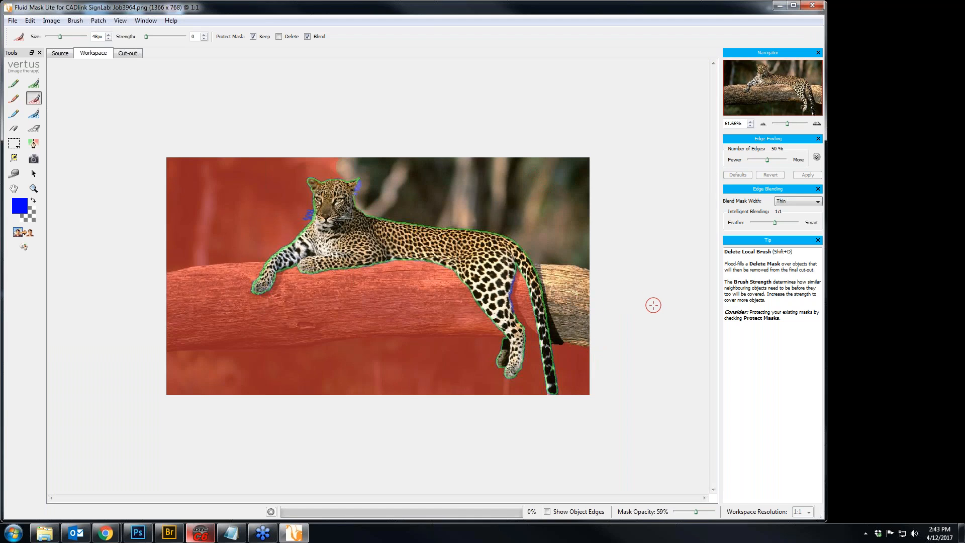
scroll(653, 305, "up", 2)
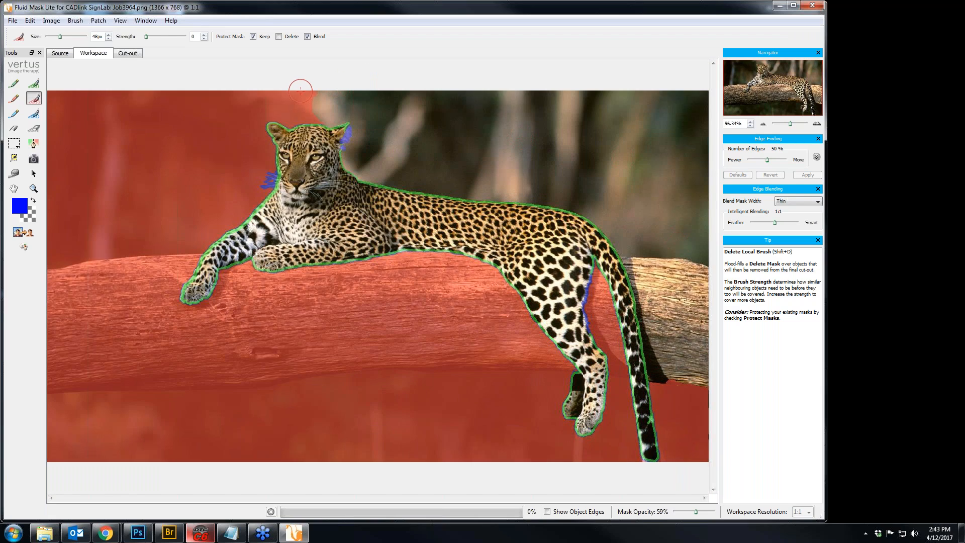
mouse_move(300, 91)
left_mouse_down()
mouse_move(550, 90)
mouse_move(708, 105)
mouse_move(711, 93)
mouse_move(701, 107)
mouse_move(425, 83)
mouse_move(314, 88)
mouse_move(328, 112)
left_mouse_up()
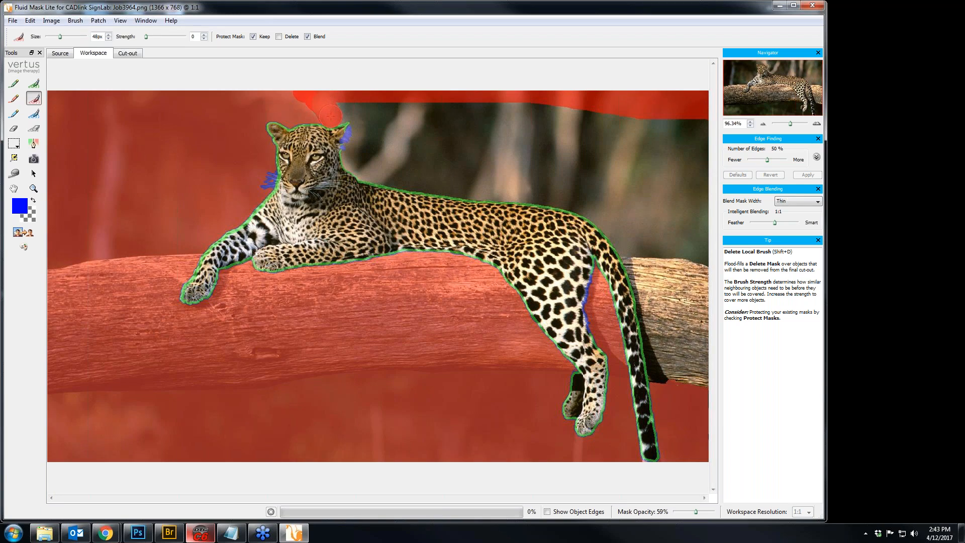
mouse_move(351, 112)
left_mouse_down()
mouse_move(364, 120)
mouse_move(356, 162)
left_mouse_up()
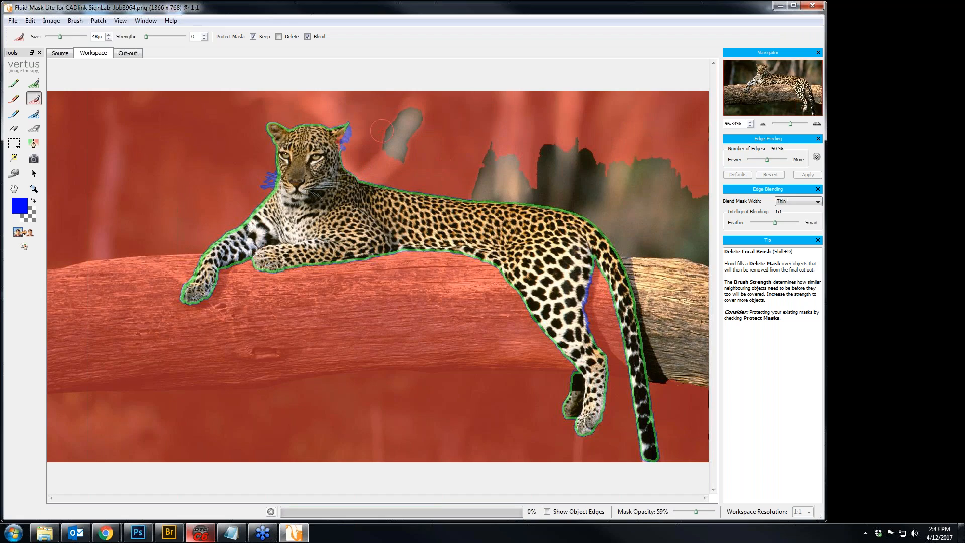
key("ctrl+z")
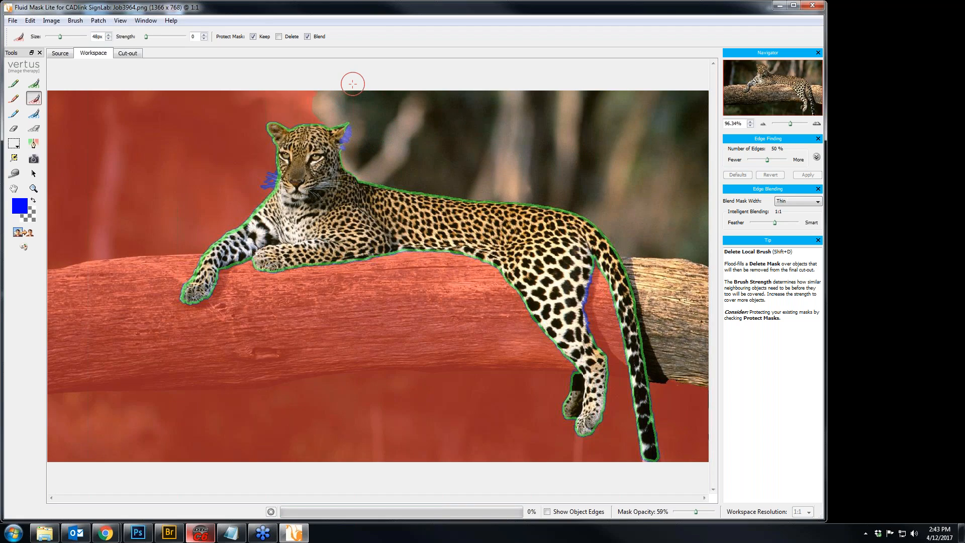
Step: Paint the delete mask over the background above the leopard, from behind its head along its back toward the tail
scroll(353, 84, "up", 3)
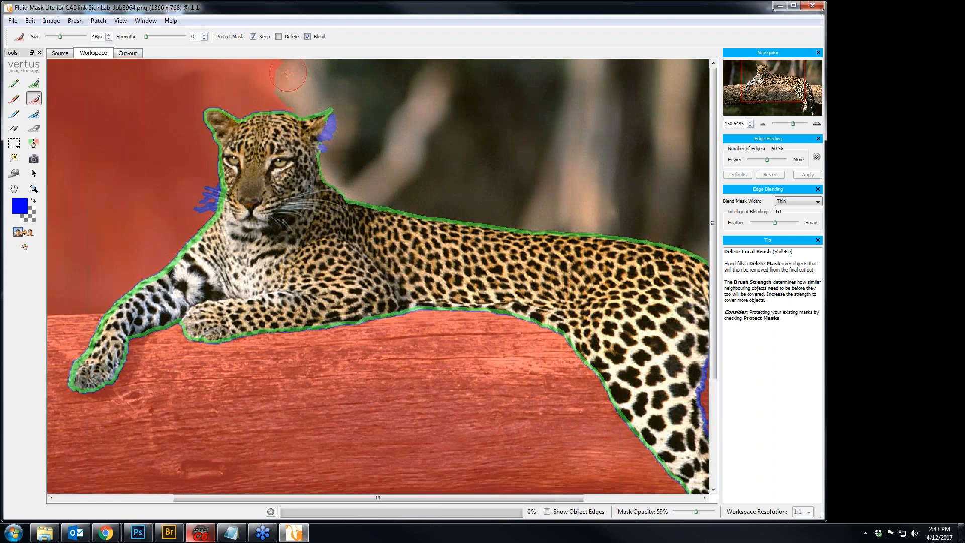
mouse_move(302, 88)
left_mouse_down()
mouse_move(305, 99)
mouse_move(334, 94)
mouse_move(350, 112)
mouse_move(340, 167)
mouse_move(356, 183)
mouse_move(699, 231)
left_mouse_up()
mouse_move(425, 168)
left_mouse_down()
mouse_move(400, 148)
mouse_move(445, 95)
mouse_move(427, 166)
left_mouse_up()
mouse_move(559, 87)
left_mouse_down()
mouse_move(597, 72)
mouse_move(611, 80)
mouse_move(621, 137)
mouse_move(606, 196)
left_mouse_up()
mouse_move(601, 126)
left_mouse_down()
mouse_move(545, 166)
mouse_move(367, 152)
left_mouse_up()
key("h")
key("shift+d")
mouse_move(458, 77)
left_mouse_down()
mouse_move(715, 141)
mouse_move(706, 310)
mouse_move(643, 309)
mouse_move(535, 211)
mouse_move(482, 86)
mouse_move(611, 91)
mouse_move(698, 146)
left_mouse_up()
Step: Cover the log behind the tail and the background just above it with the delete mask
mouse_move(671, 301)
left_mouse_down()
mouse_move(658, 107)
mouse_move(514, 92)
mouse_move(597, 310)
mouse_move(539, 229)
mouse_move(535, 206)
left_mouse_up()
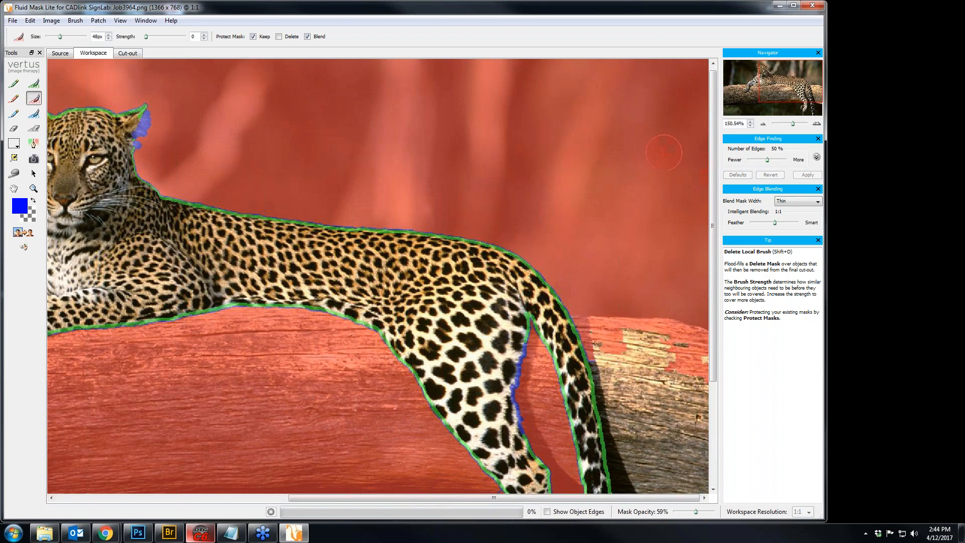
scroll(573, 233, "down", 5)
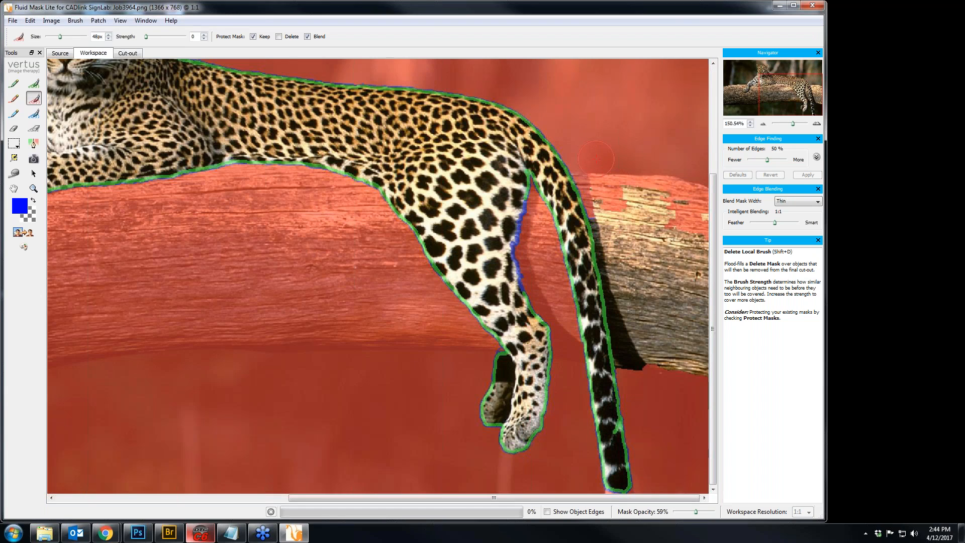
mouse_move(587, 161)
left_mouse_down()
mouse_move(678, 214)
mouse_move(690, 193)
mouse_move(691, 366)
mouse_move(659, 376)
mouse_move(633, 348)
mouse_move(604, 189)
mouse_move(648, 227)
mouse_move(672, 285)
mouse_move(673, 352)
mouse_move(663, 221)
mouse_move(651, 263)
mouse_move(665, 332)
left_mouse_up()
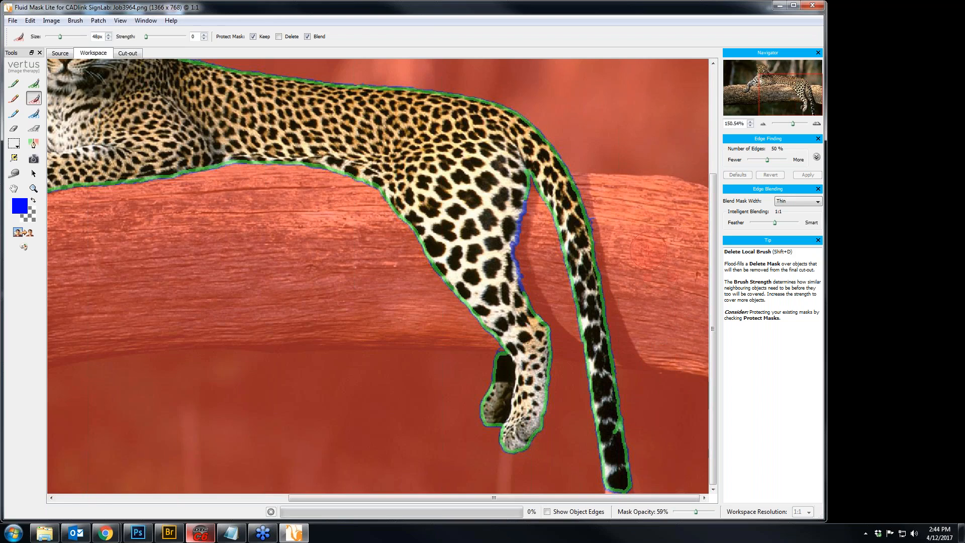
Step: Erase a patch of mask beside the tail's outer edge and cover it again with the Delete Local brush
scroll(645, 243, "up", 1)
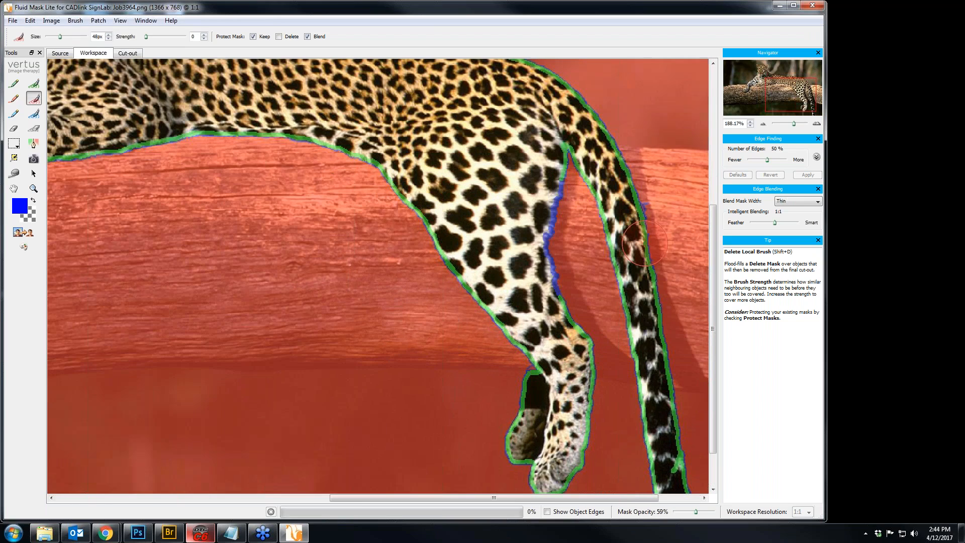
scroll(645, 243, "up", 1)
scroll(646, 244, "up", 1)
key("space")
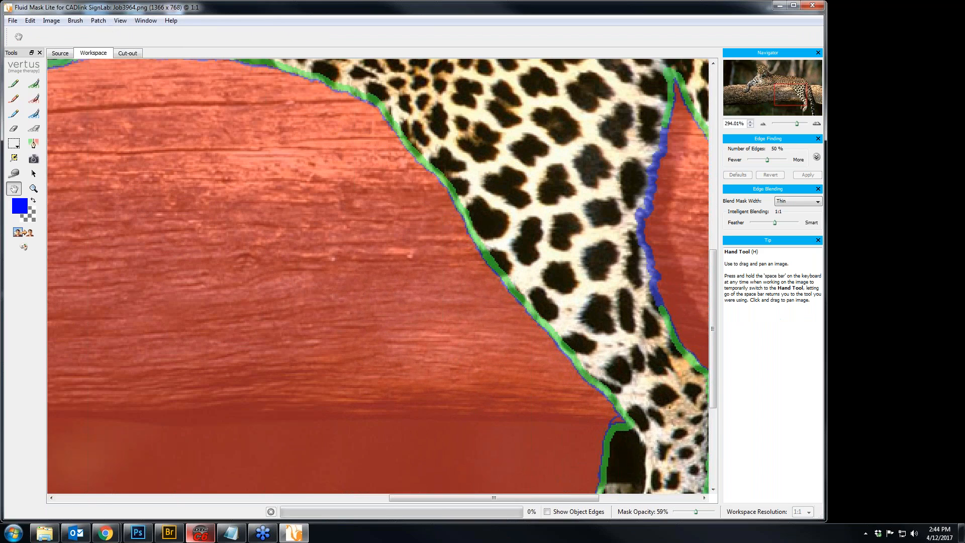
left_click_drag(647, 243, 334, 331)
key("e")
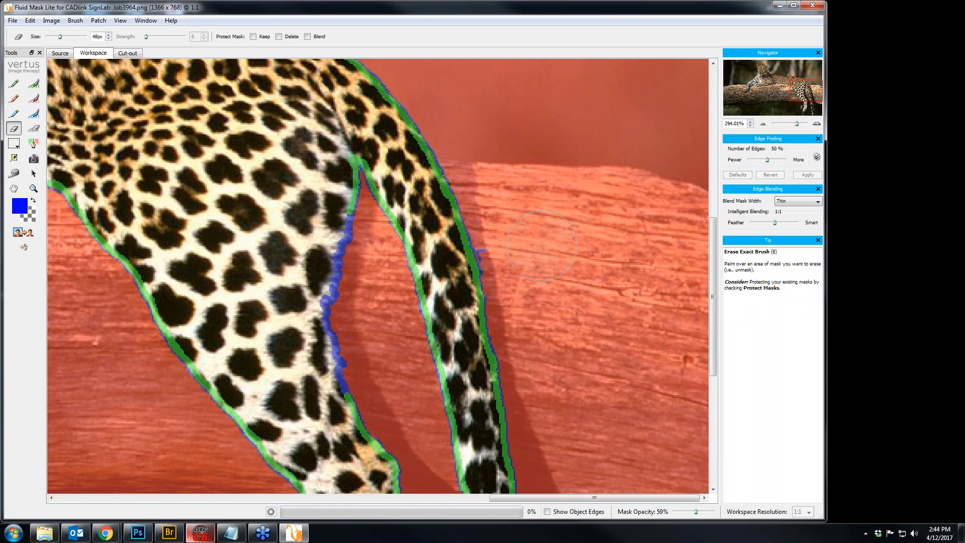
left_click(509, 244)
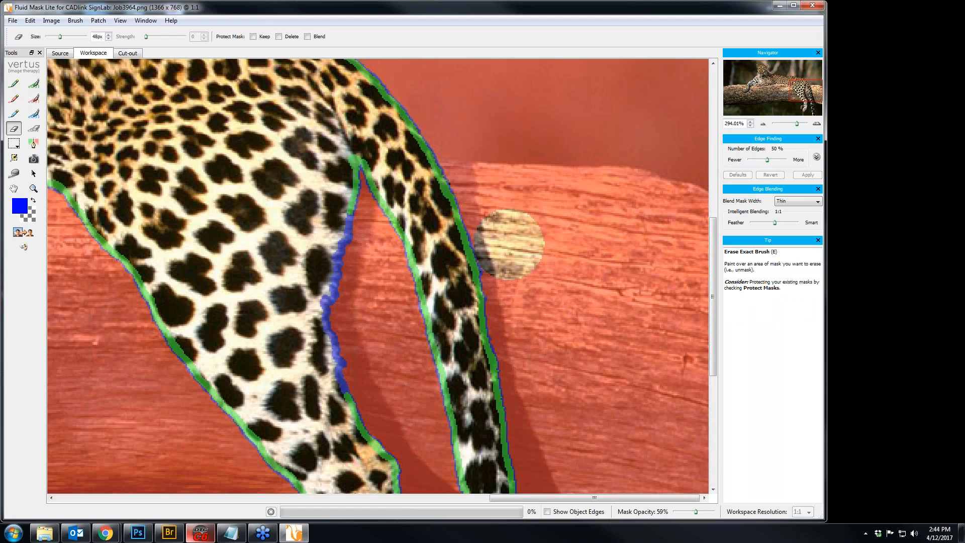
left_click(33, 98)
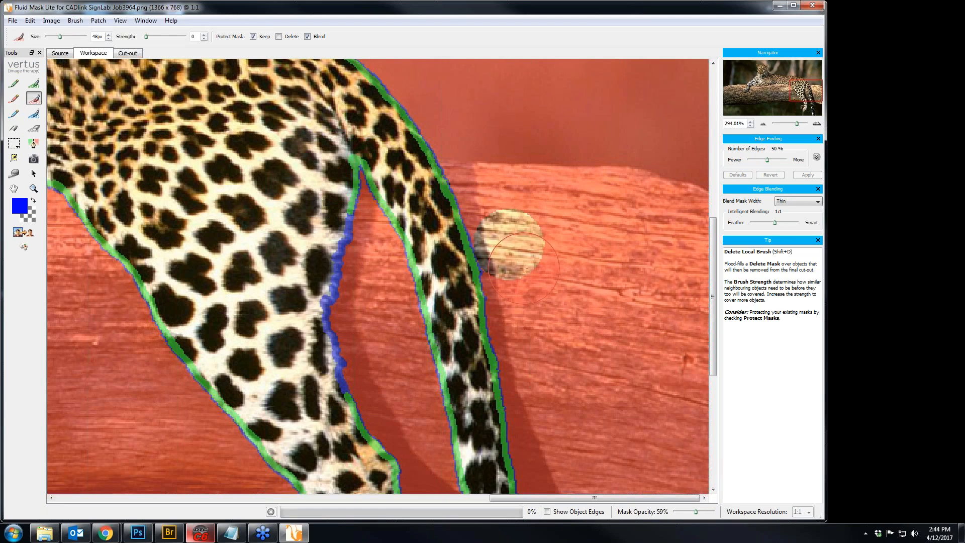
left_click(508, 245)
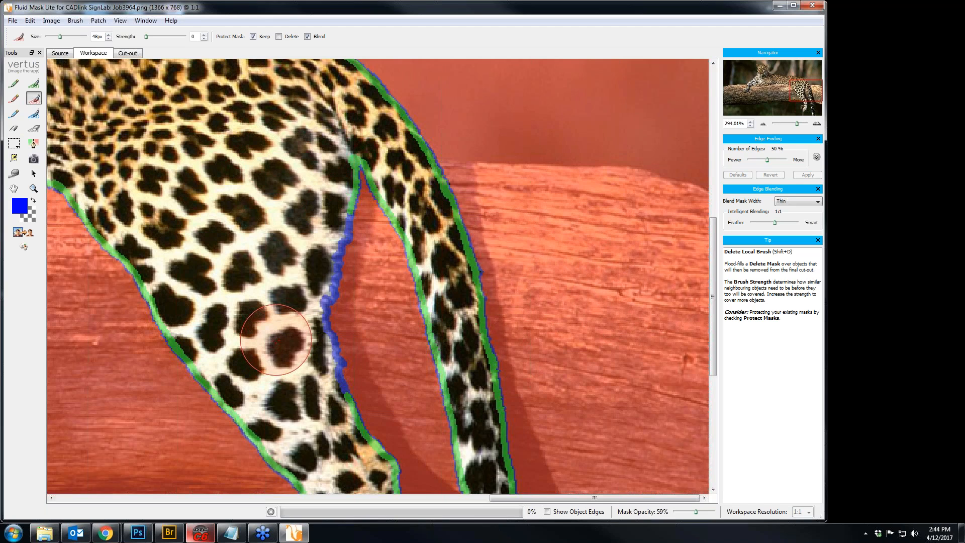
Step: Try creating the cut-out from the current masks, and return to the workspace view
scroll(276, 340, "down", 5)
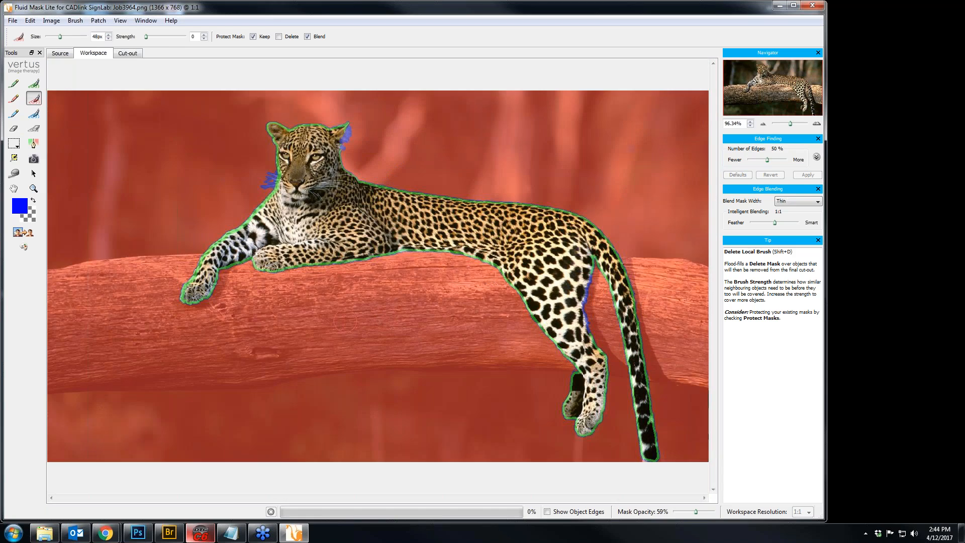
left_click(20, 232)
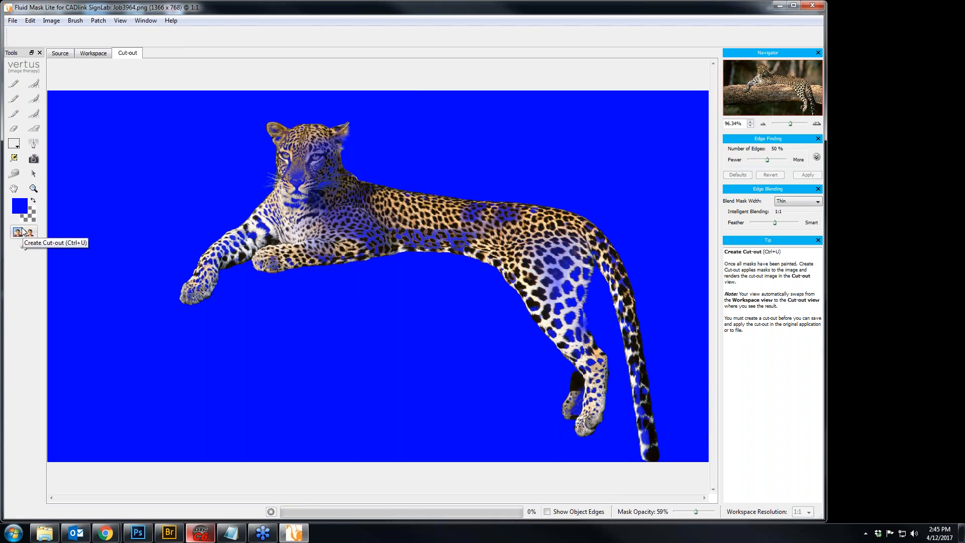
left_click(102, 55)
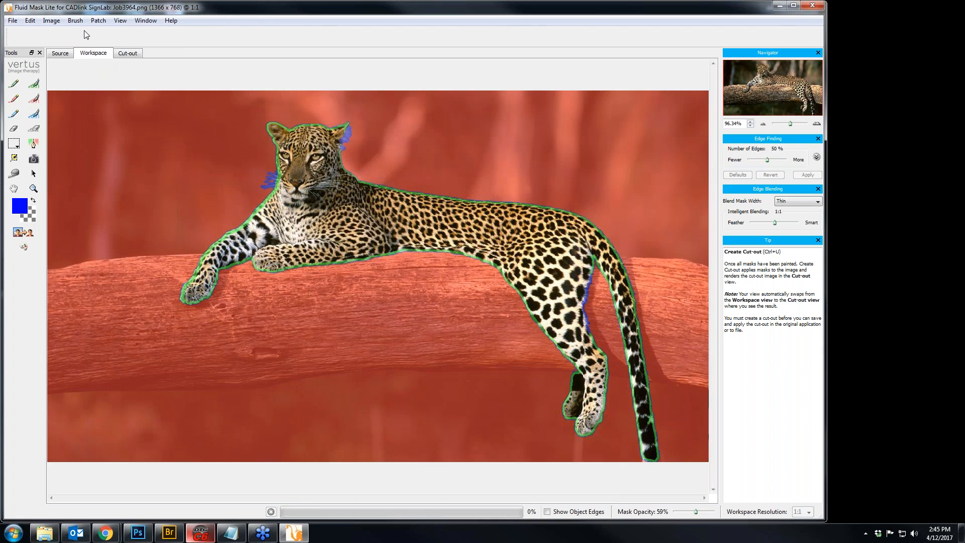
Step: Auto-fill the unmasked leopard with the keep mask and apply the new cut-out to the print job
left_click(51, 21)
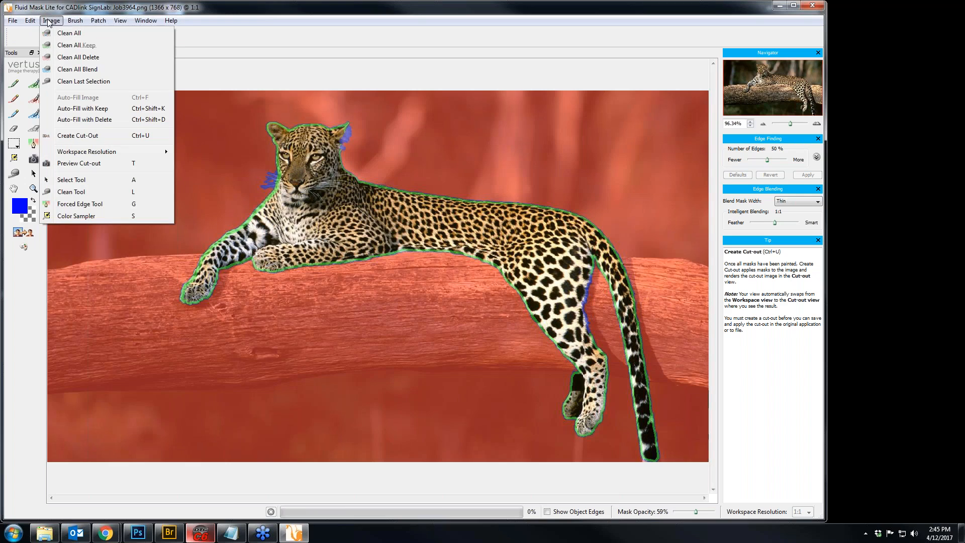
left_click(68, 109)
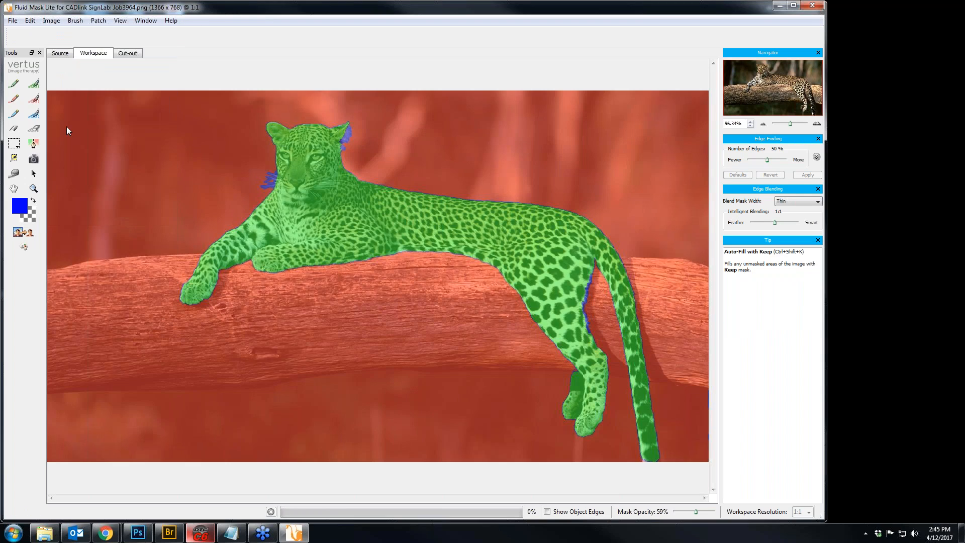
left_click(23, 233)
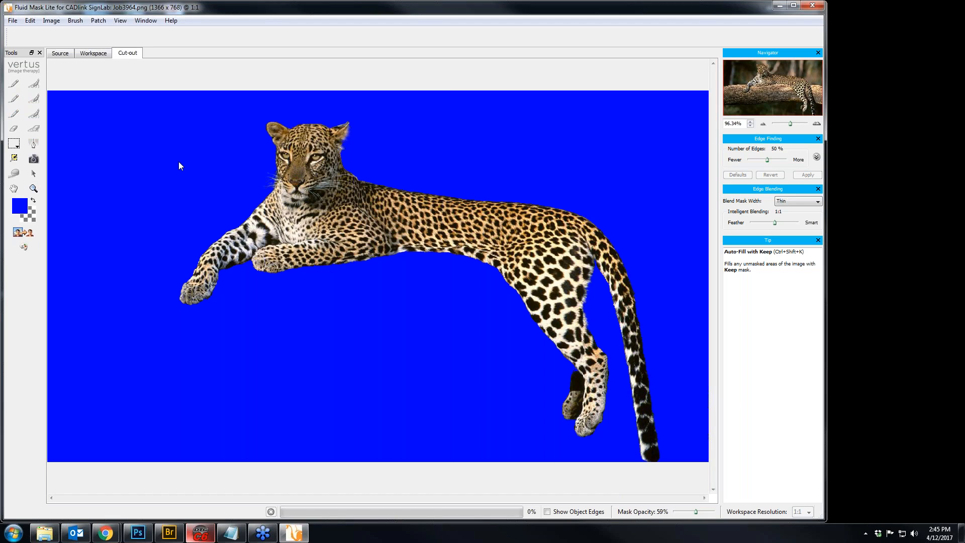
left_click(12, 20)
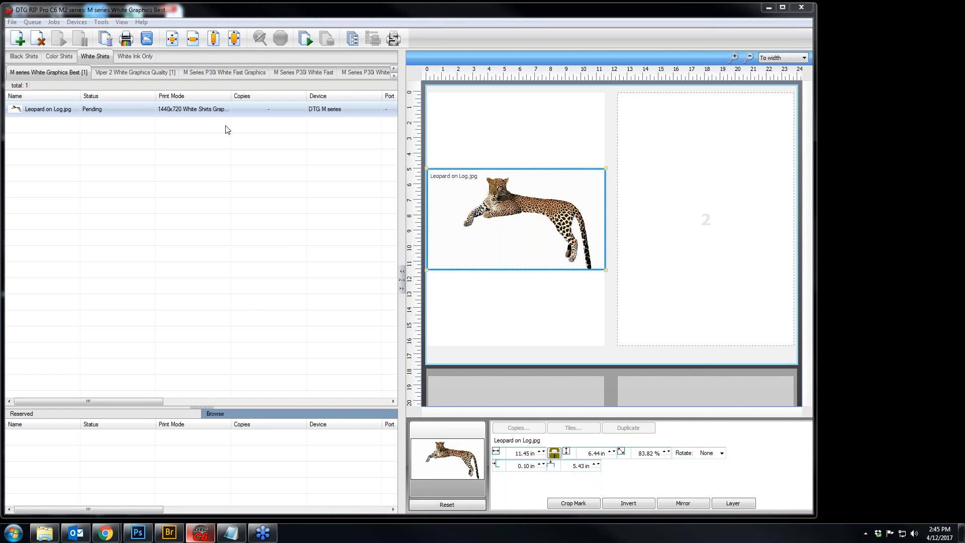
Step: Send the Leopard on Log.jpg job to Photoshop and switch to Photoshop
right_click(492, 200)
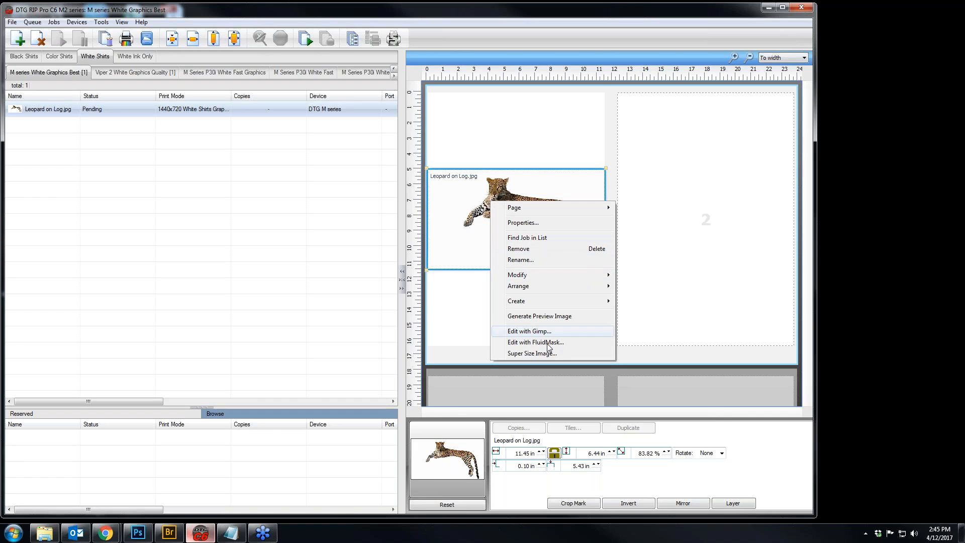
left_click(100, 113)
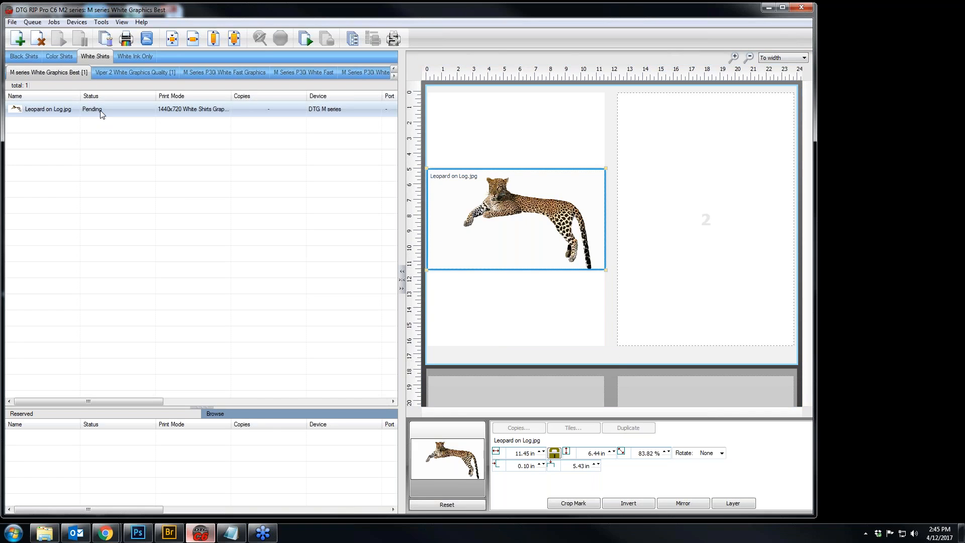
right_click(101, 113)
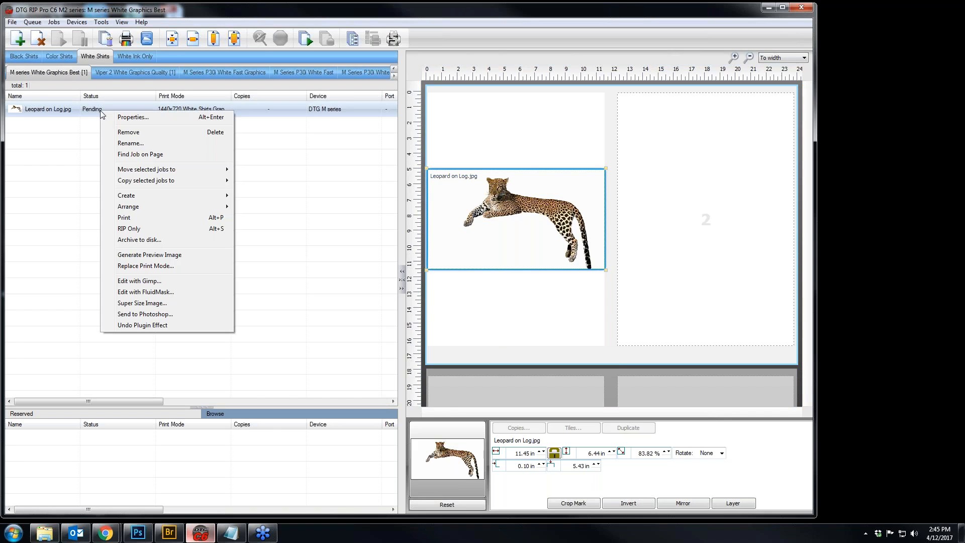
left_click(146, 314)
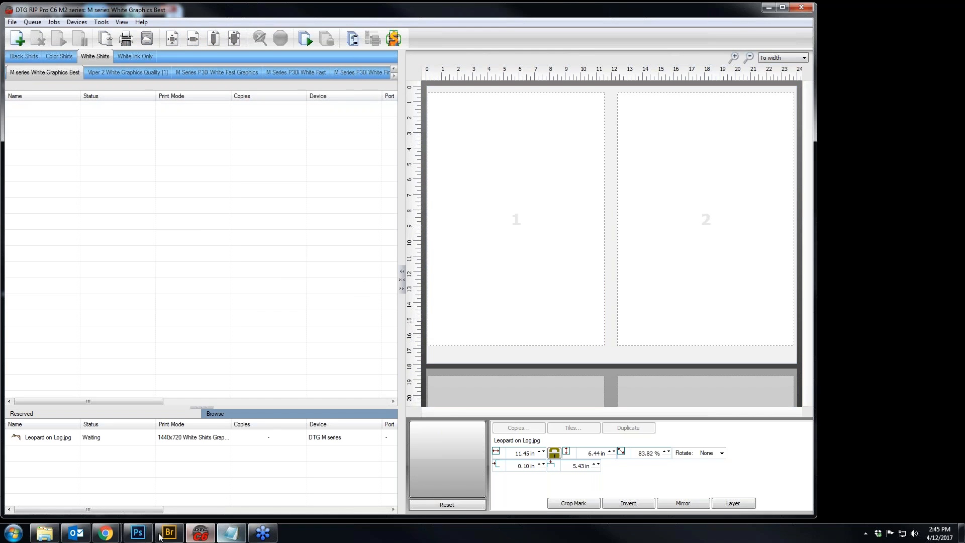
left_click(138, 533)
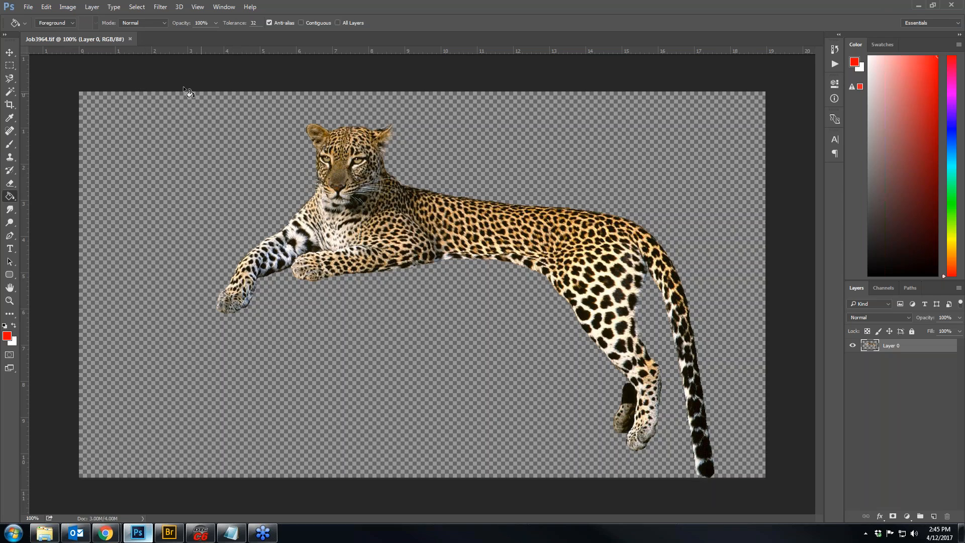
Step: Open the file chrome dtg logo from the Heath Art folder and hide its guides
left_click(28, 8)
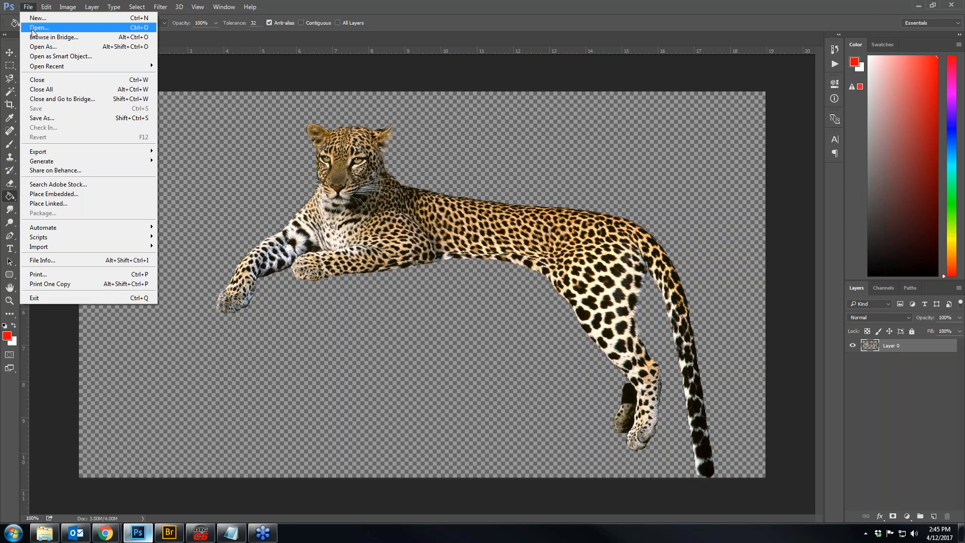
left_click(35, 23)
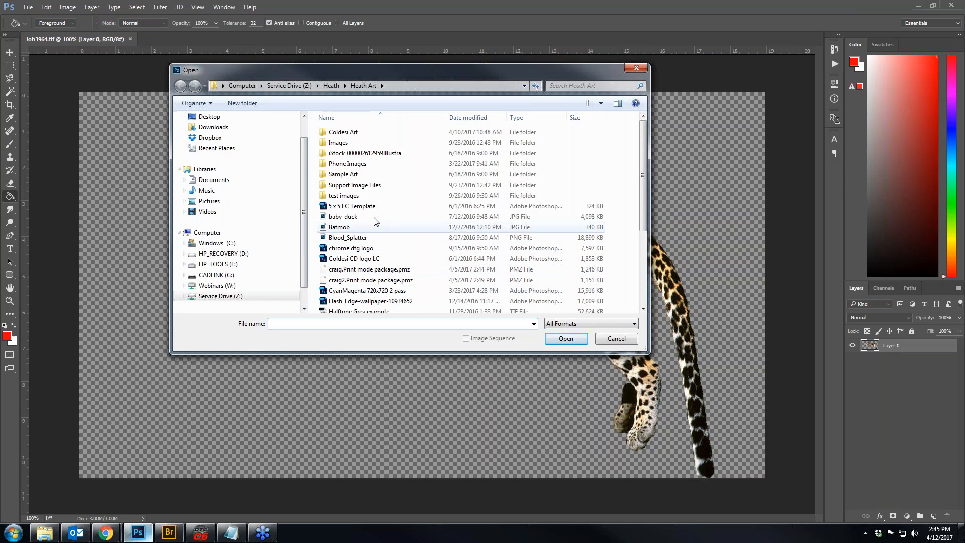
left_click(383, 249)
left_click(568, 341)
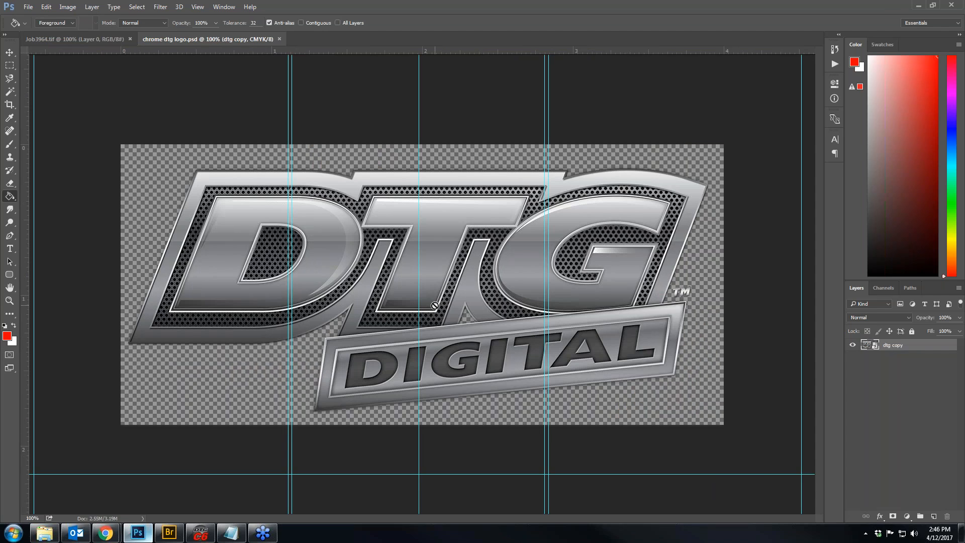
key("ctrl+semicolon")
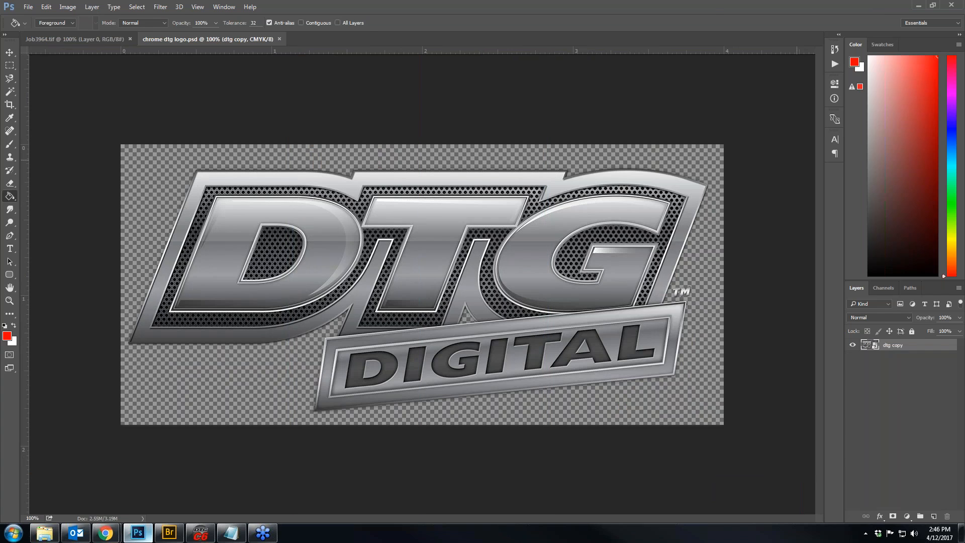
Step: Shrink the Photoshop window and float the chrome dtg logo document in its own window over the leopard
left_click_drag(670, 28, 642, 11)
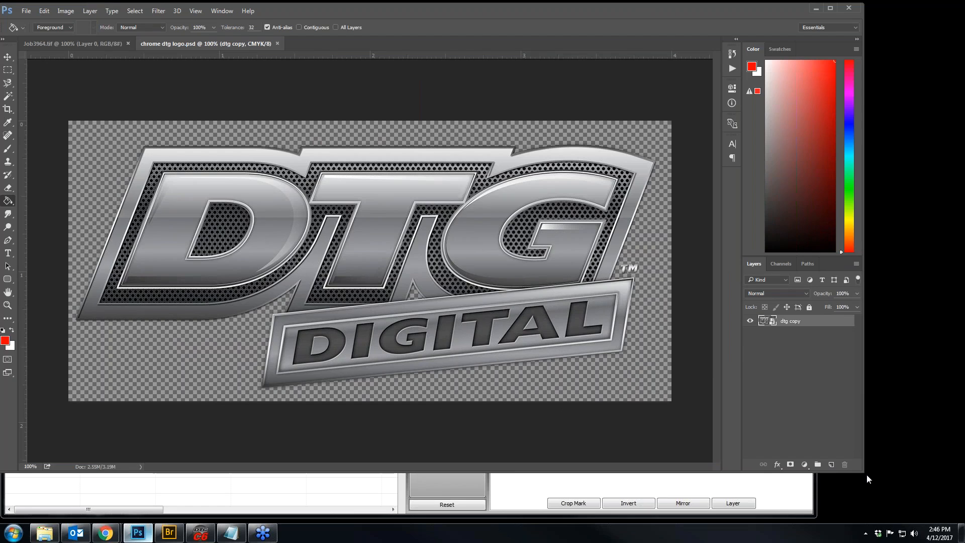
left_click_drag(863, 473, 814, 521)
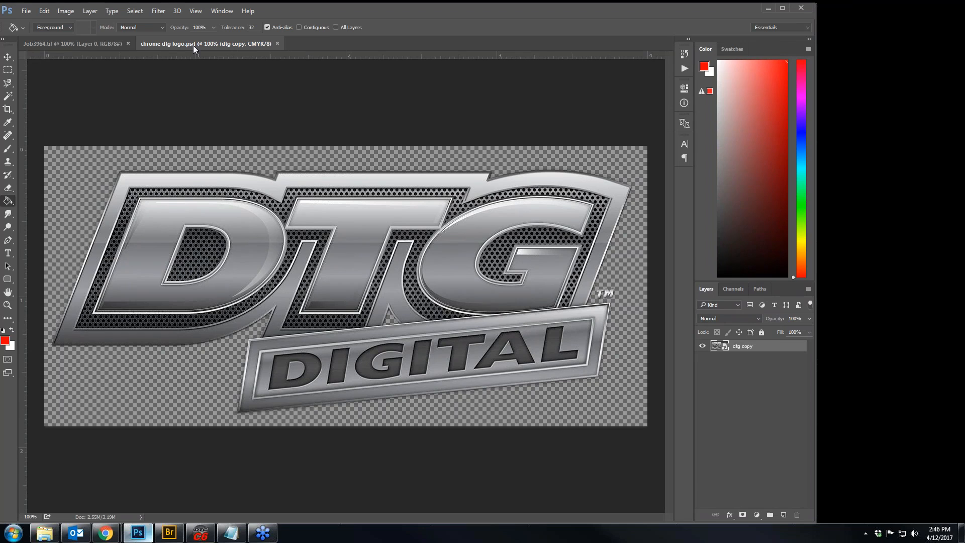
left_click_drag(193, 46, 346, 99)
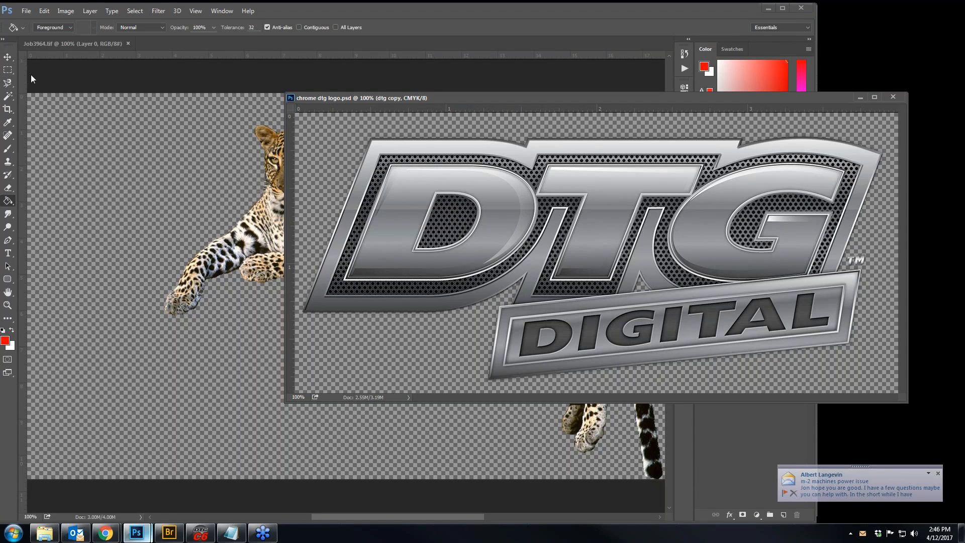
Step: Copy the DTG Digital logo into the leopard document with the Move tool and close the logo file
left_click(8, 56)
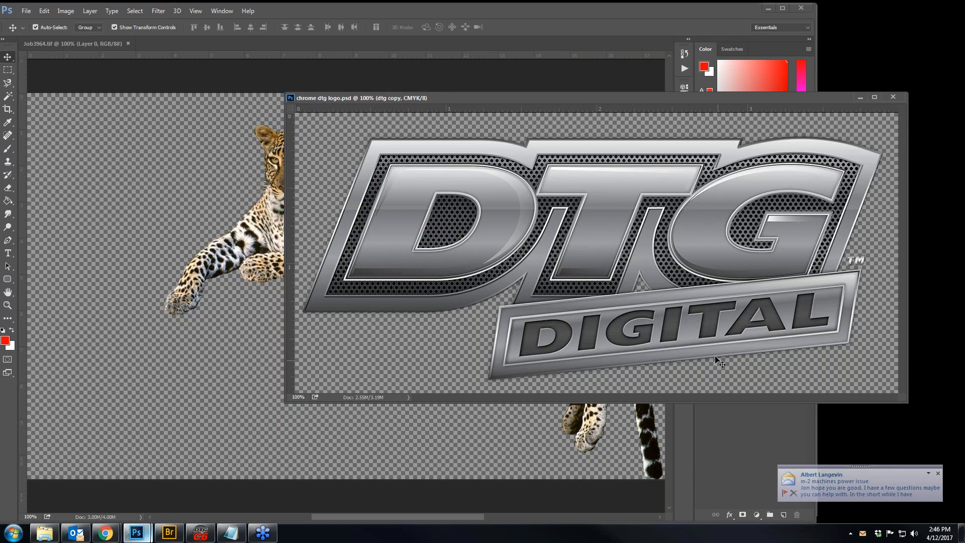
left_click_drag(571, 223, 163, 380)
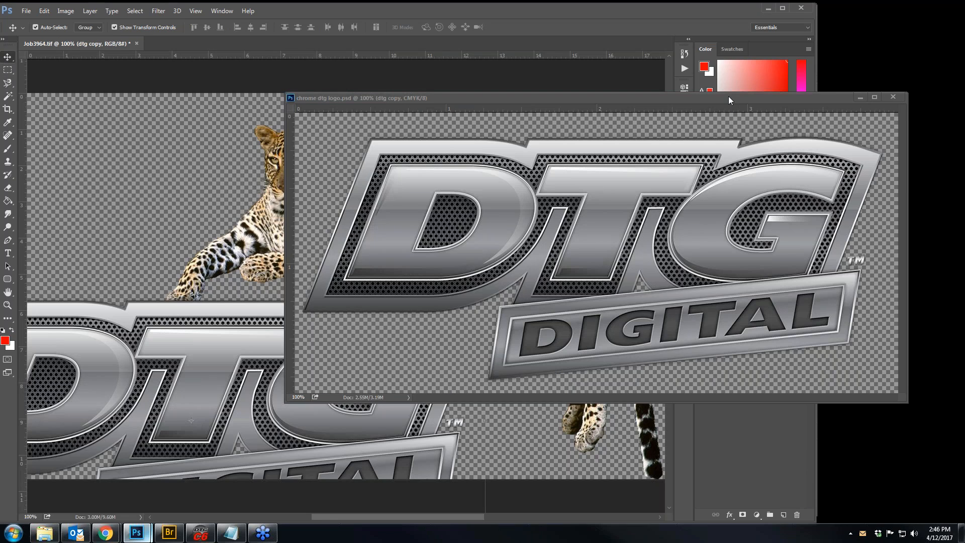
left_click_drag(728, 98, 457, 84)
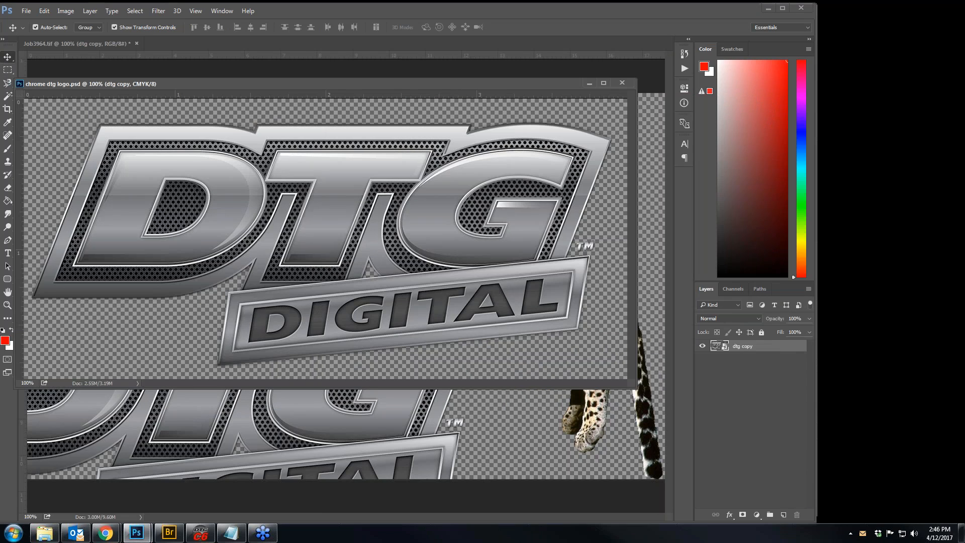
left_click(625, 83)
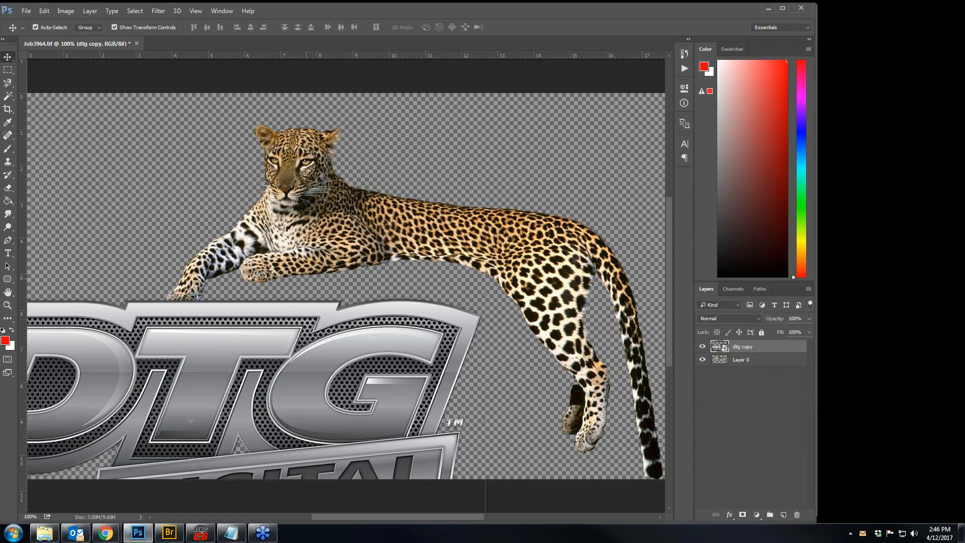
Step: Extend the canvas on all four sides around the leopard and logo with the Crop tool, and select Layer 0
key("z")
left_click_drag(353, 296, 318, 298)
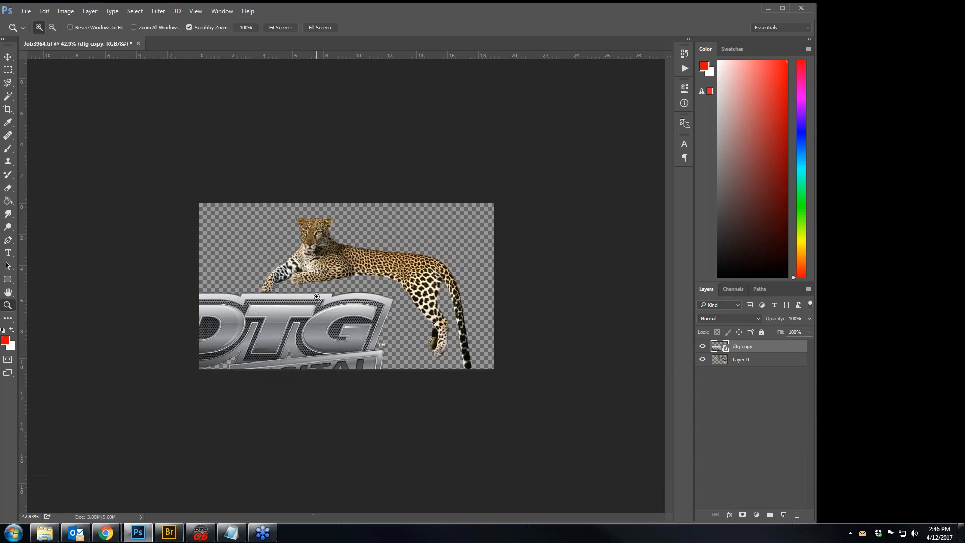
key("c")
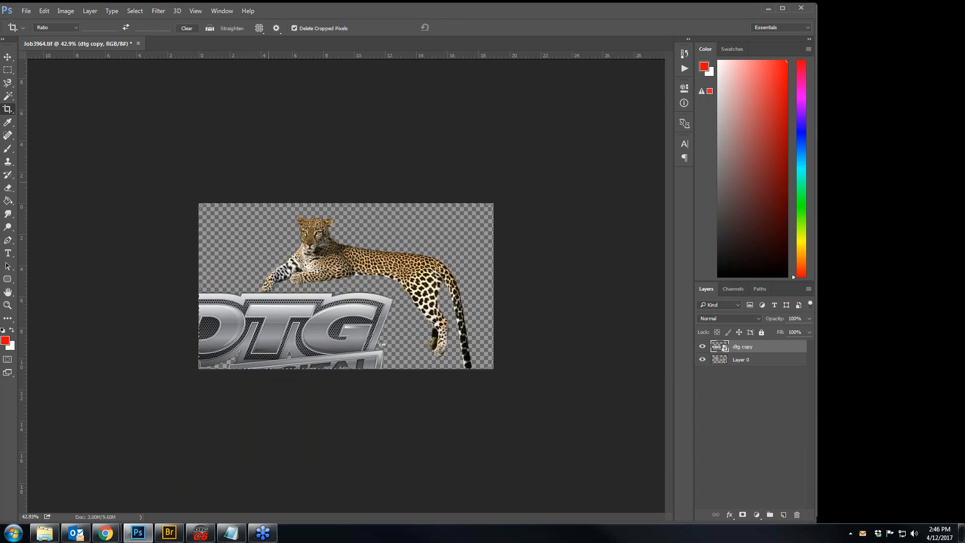
left_click_drag(347, 204, 347, 129)
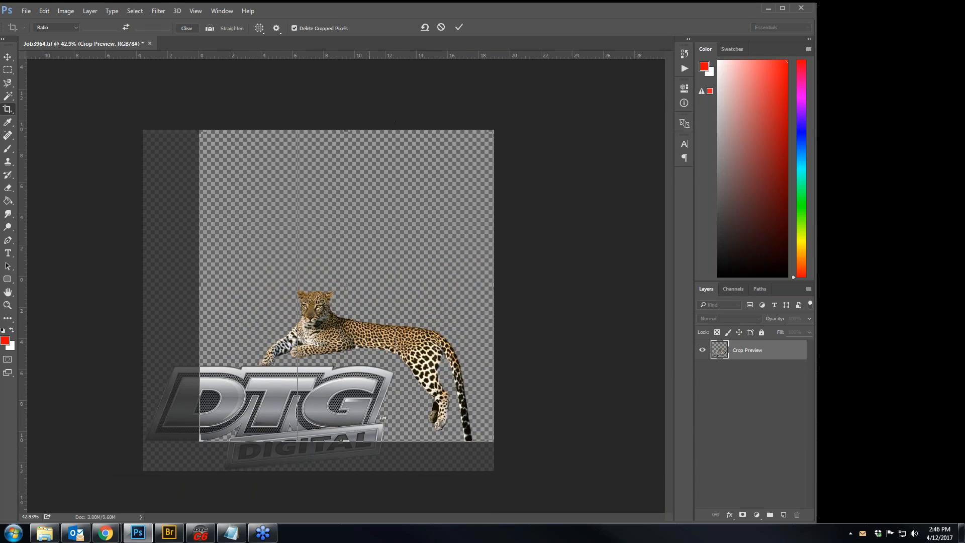
left_click_drag(347, 442, 346, 494)
left_click_drag(200, 287, 95, 282)
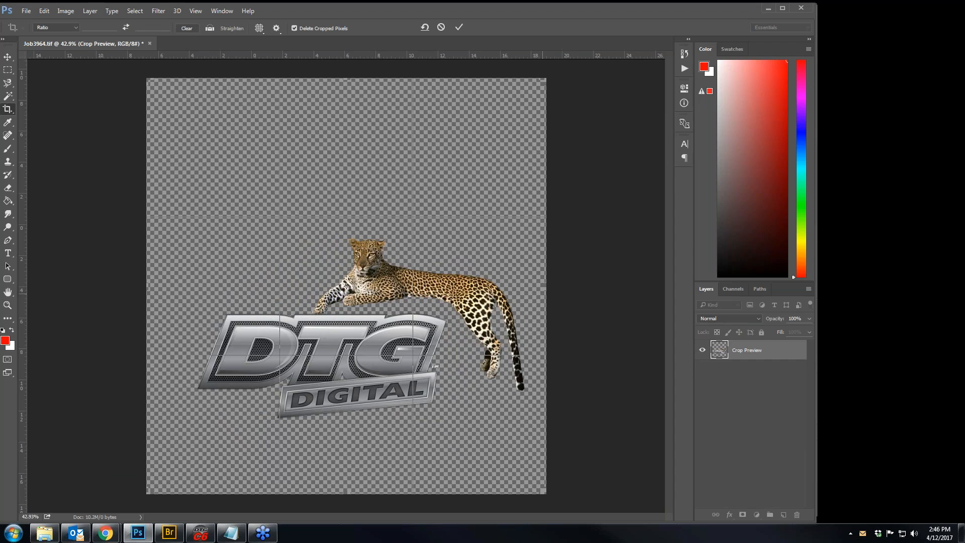
left_click_drag(546, 291, 586, 282)
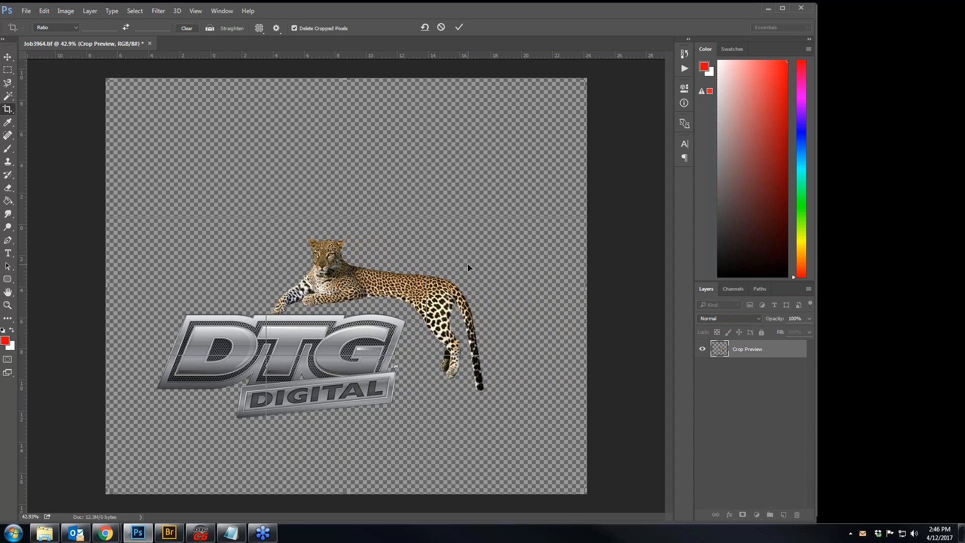
key("Return")
left_click(742, 369)
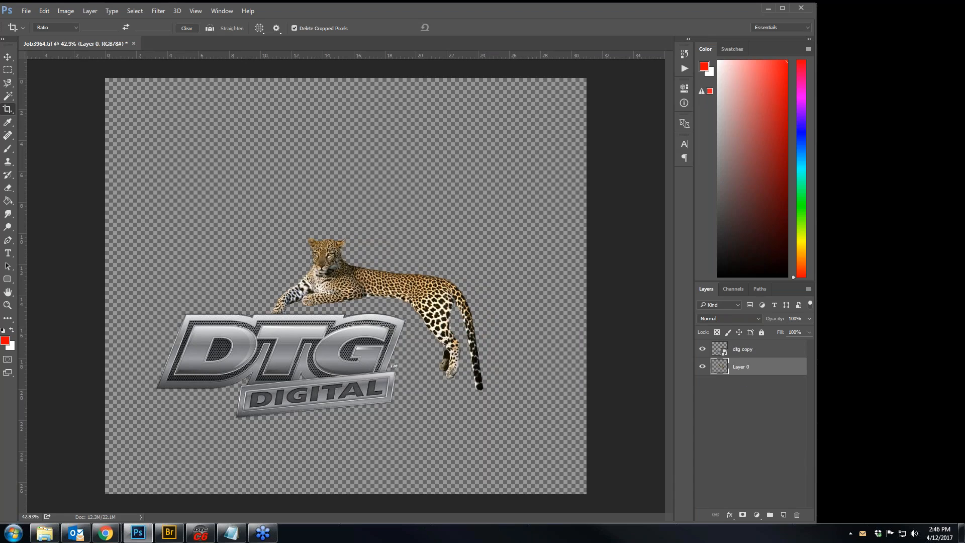
Step: Resize the image to a width of 12 inches at a resolution of 300 pixels/inch
left_click(66, 11)
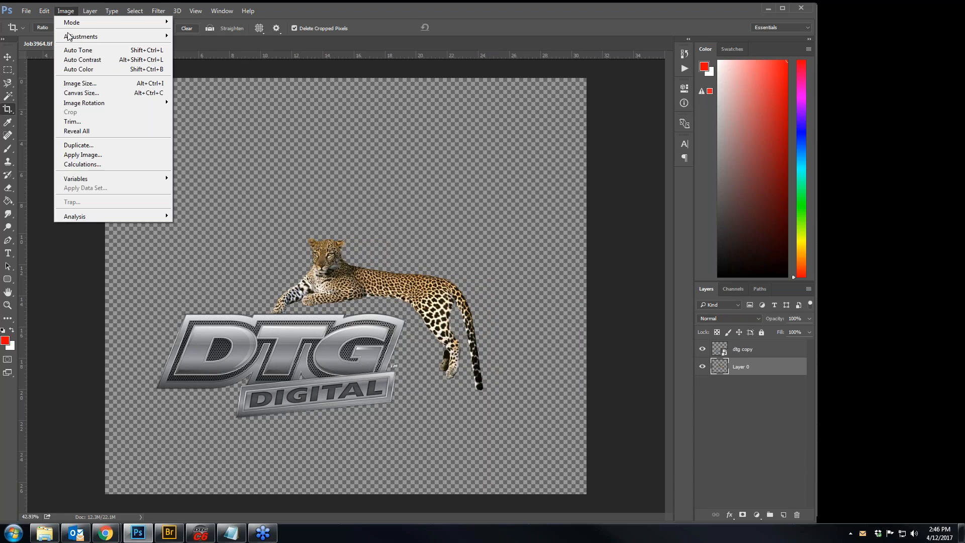
left_click(79, 84)
left_click(414, 137)
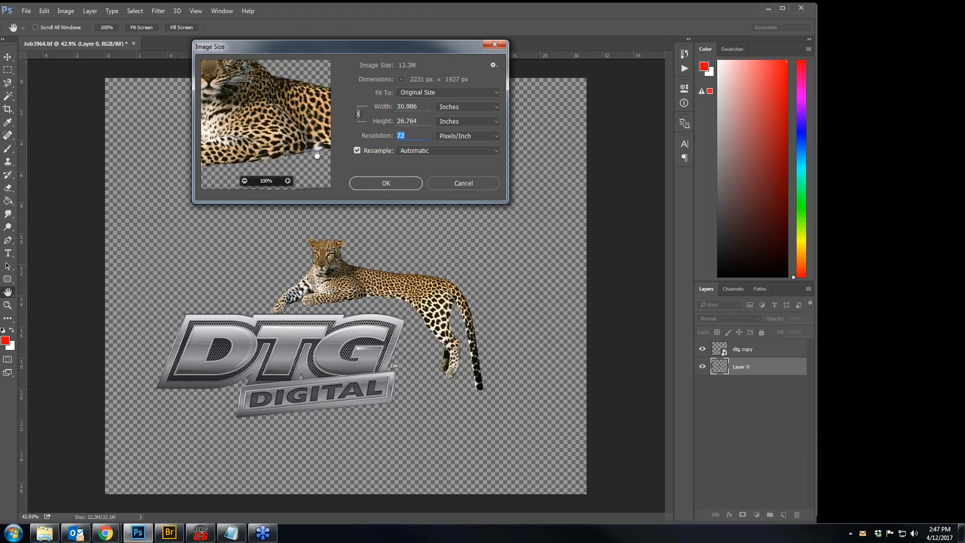
type("300")
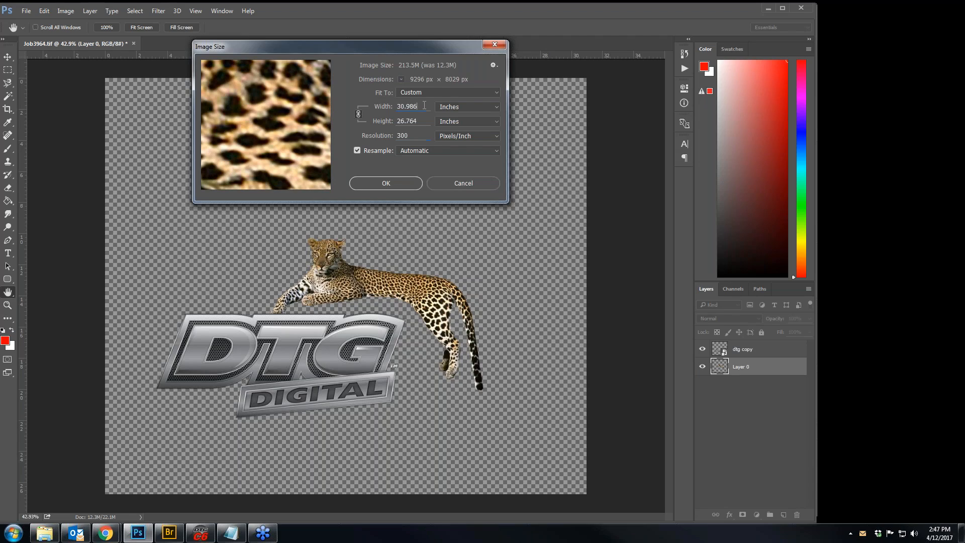
left_click_drag(424, 105, 327, 106)
type("12")
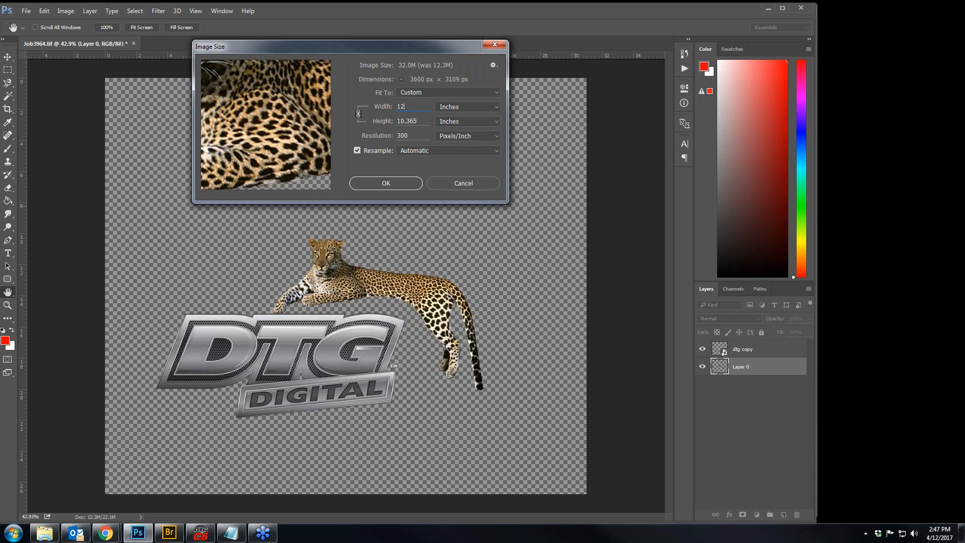
left_click(406, 185)
key("c")
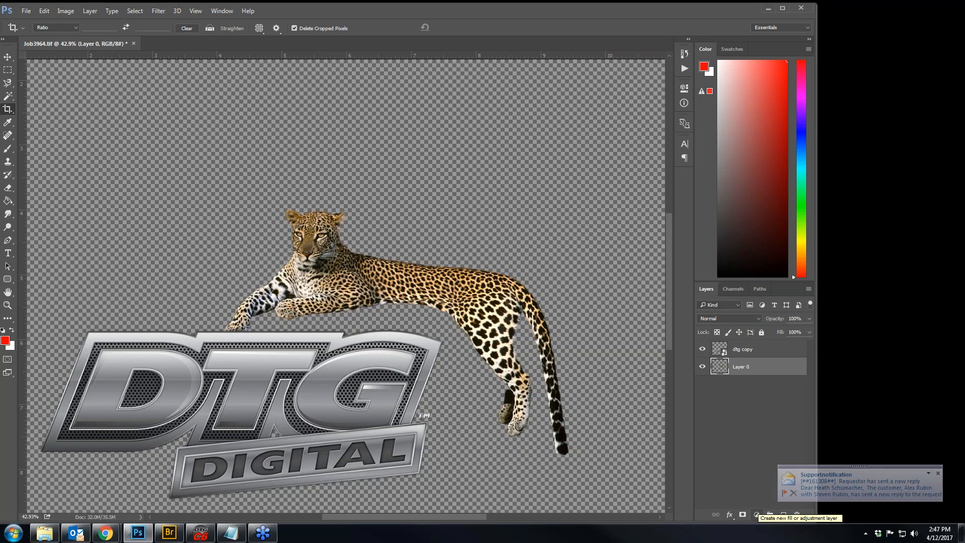
Step: Add a black (000000) solid color fill layer and place it beneath Layer 0 as the background
left_click(758, 515)
left_click(782, 296)
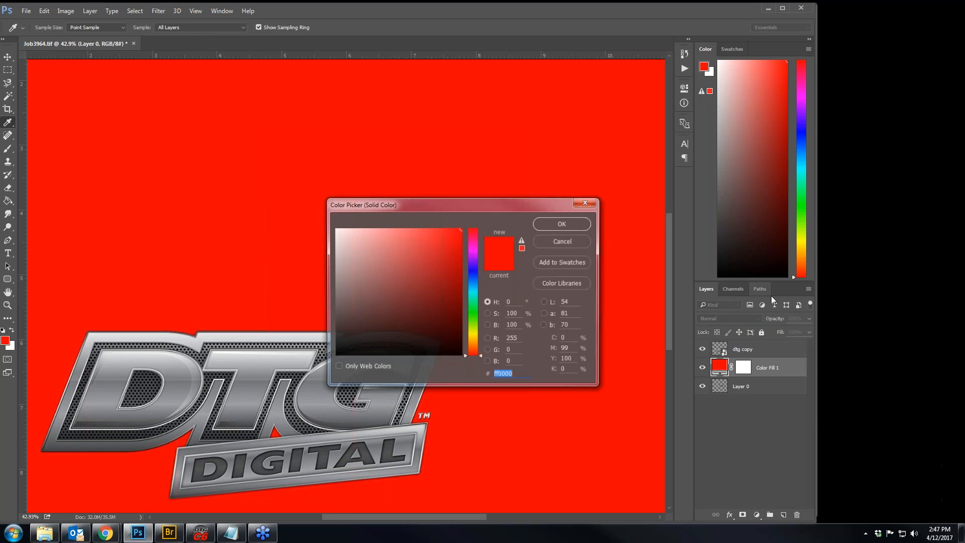
left_click(406, 296)
left_click_drag(378, 317, 297, 386)
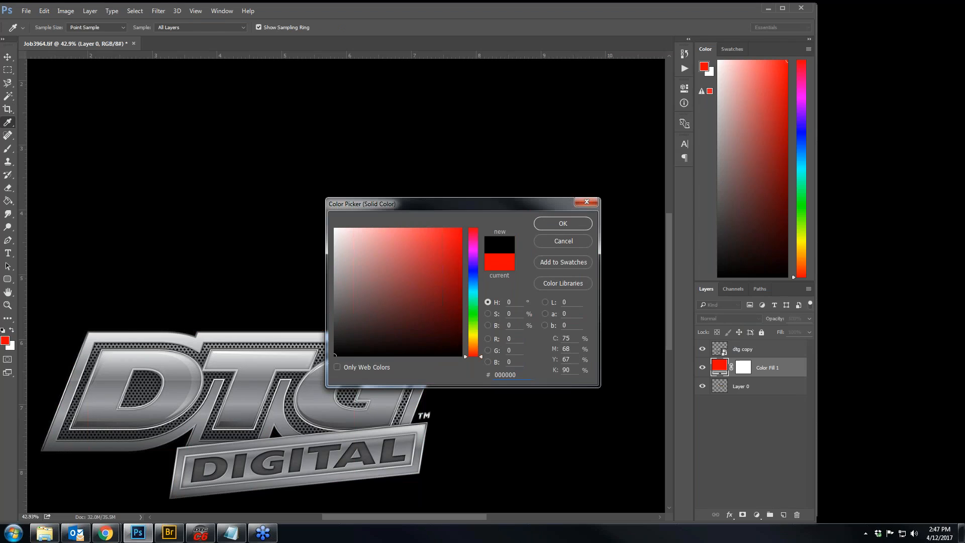
left_click(563, 224)
key("c")
left_click_drag(768, 371, 765, 398)
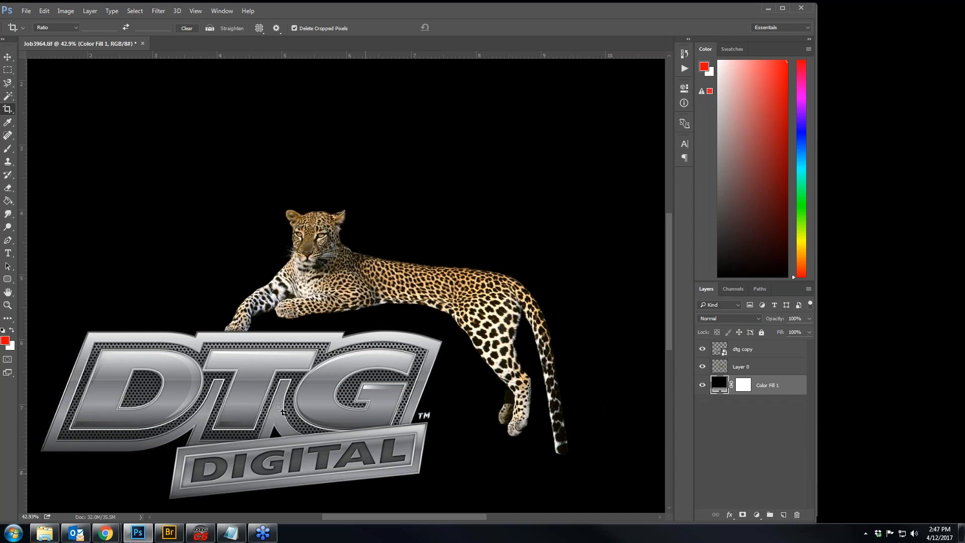
Step: Move the leopard about 0.95 in left and 1.89 in up, clear of the logo, and shift the DTG Digital logo right beneath it
left_click(8, 57)
left_click(542, 338)
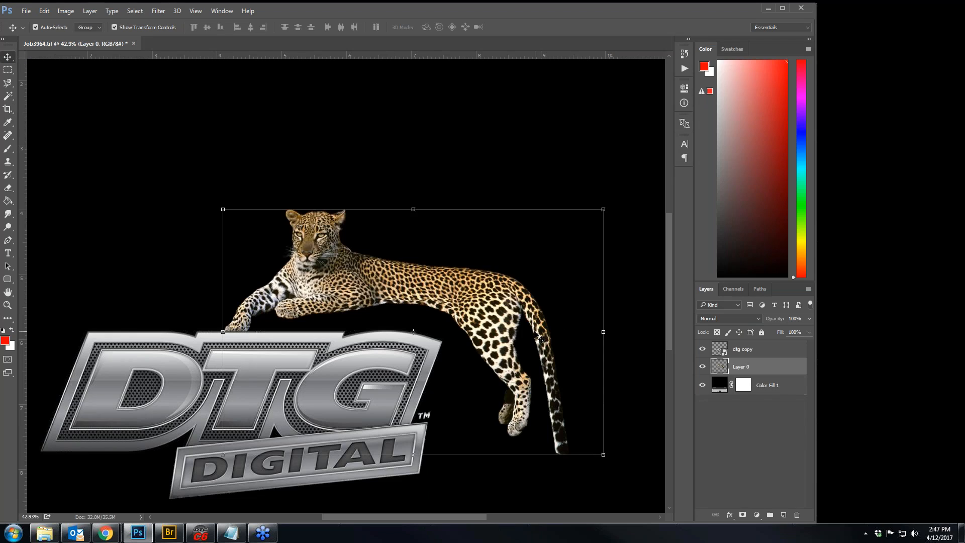
left_click_drag(535, 281, 474, 160)
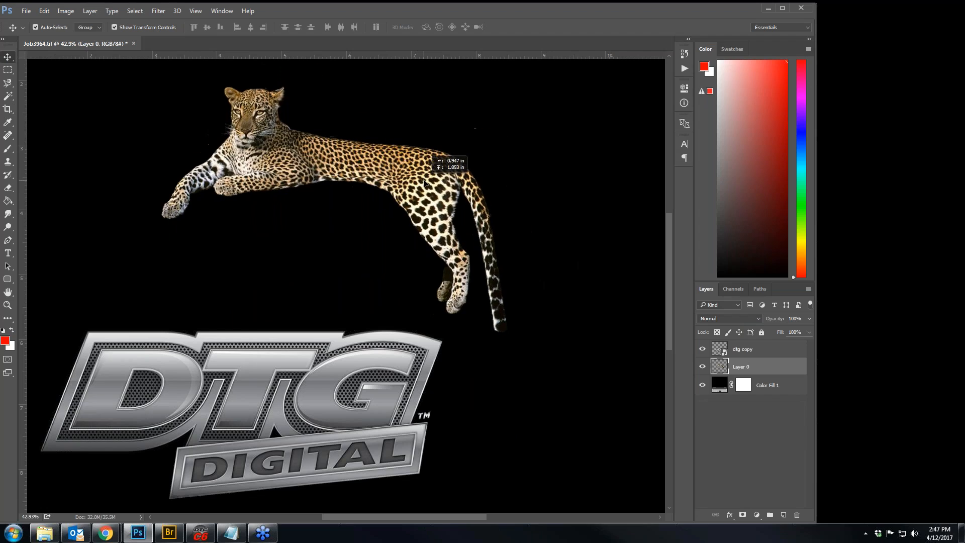
left_click(274, 370)
left_click_drag(274, 370, 334, 372)
left_click_drag(354, 375, 332, 375)
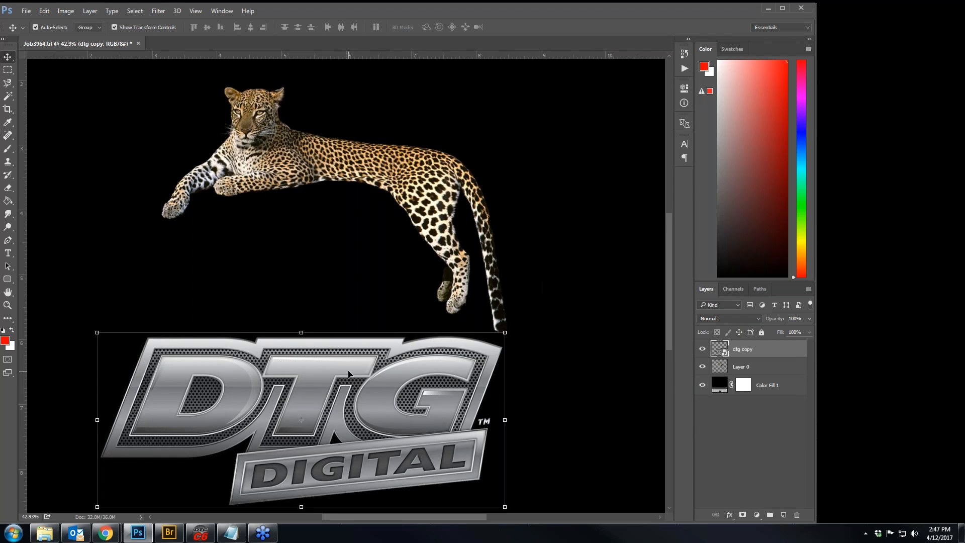
Step: Enlarge the DTG Digital logo with Free Transform to about 270% so it spans most of the canvas width
key("z")
left_click_drag(366, 349, 343, 381)
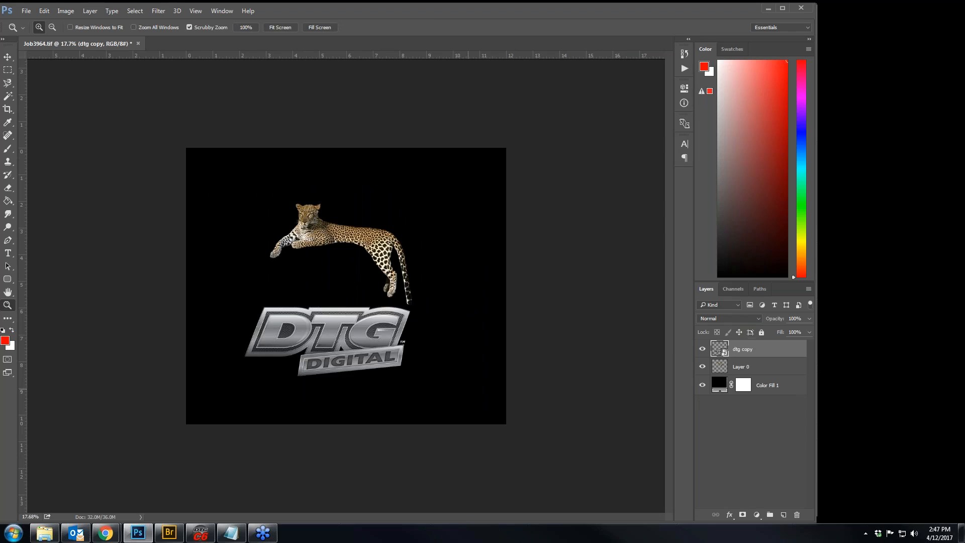
key("ctrl+t")
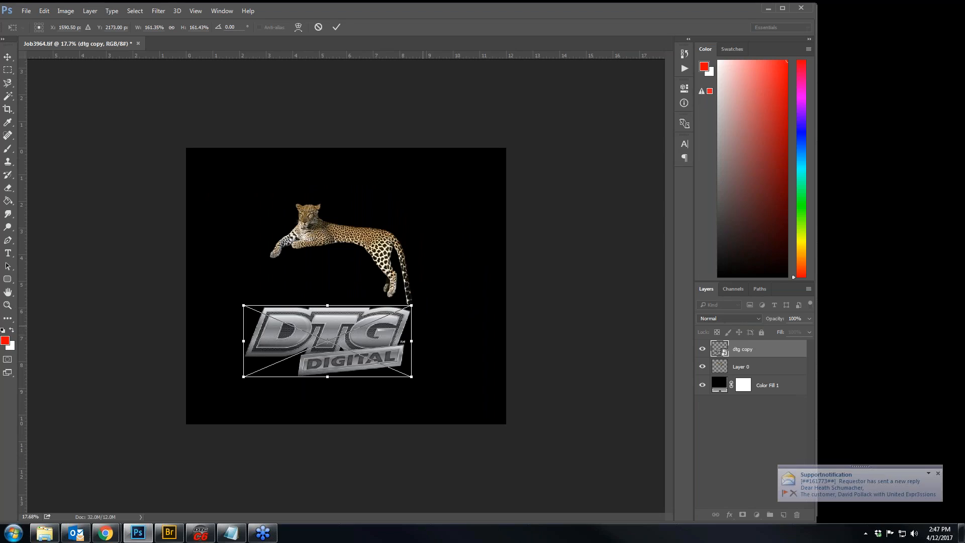
left_click_drag(413, 303, 480, 276)
left_click_drag(244, 377, 198, 397)
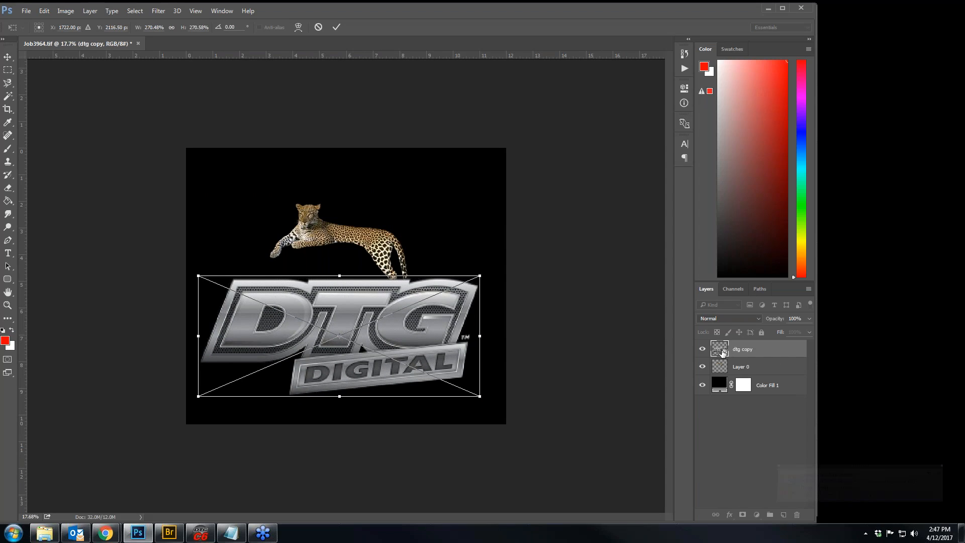
key("z")
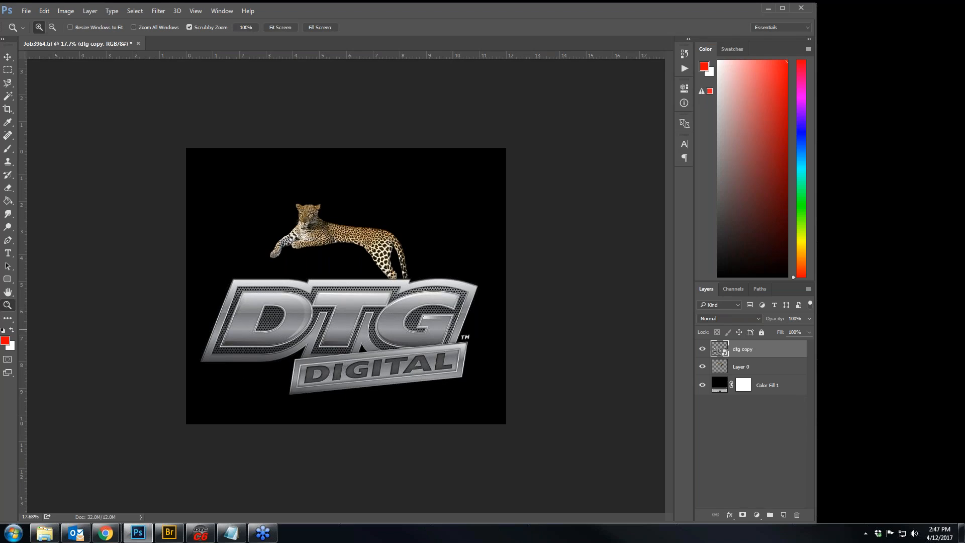
Step: Lower the leopard onto the logo's upper edge, place the dtg copy layer beneath Layer 0, and nudge the logo up
mouse_move(400, 311)
left_mouse_down()
mouse_move(518, 313)
mouse_move(415, 320)
left_mouse_up()
left_click(8, 58)
left_click(353, 233)
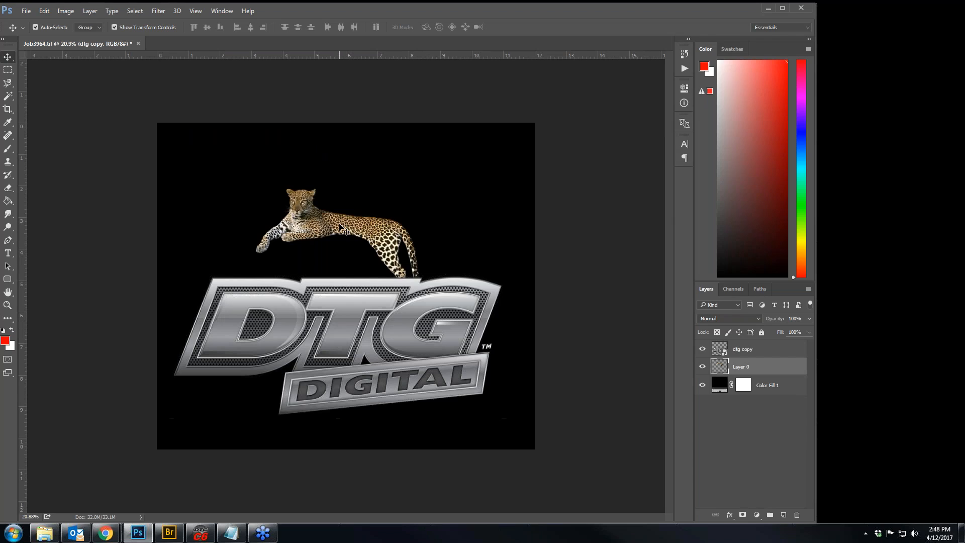
left_click_drag(353, 232, 355, 271)
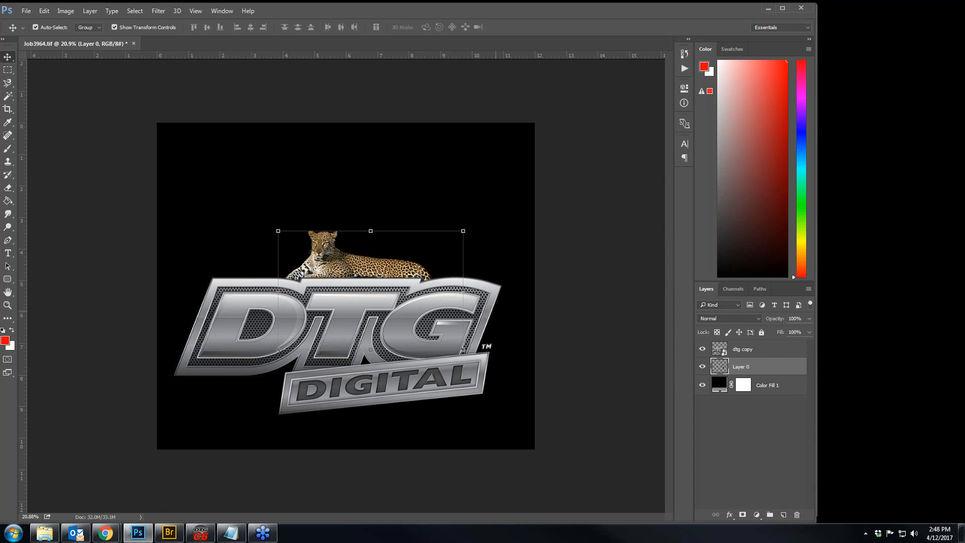
left_click_drag(760, 355, 762, 378)
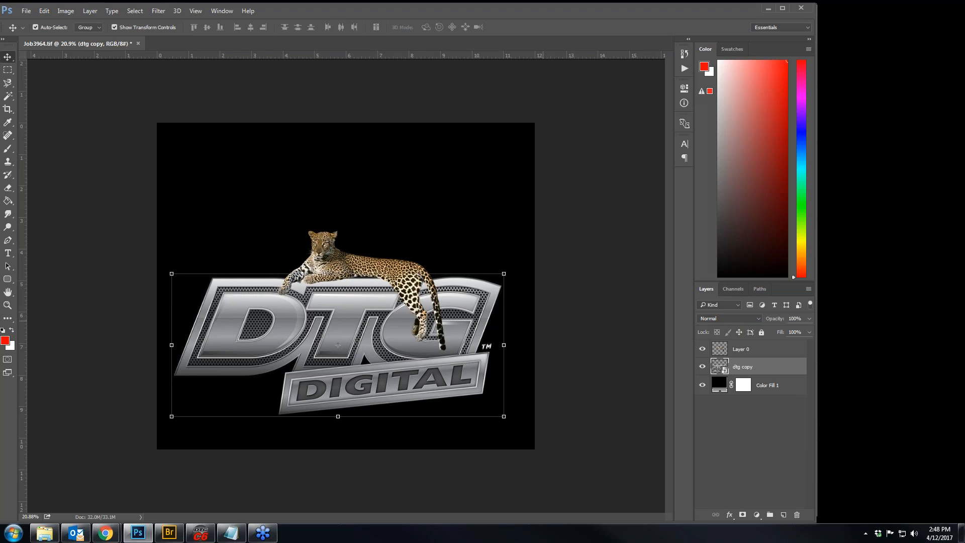
key("shift+Up")
key("shift+Up")
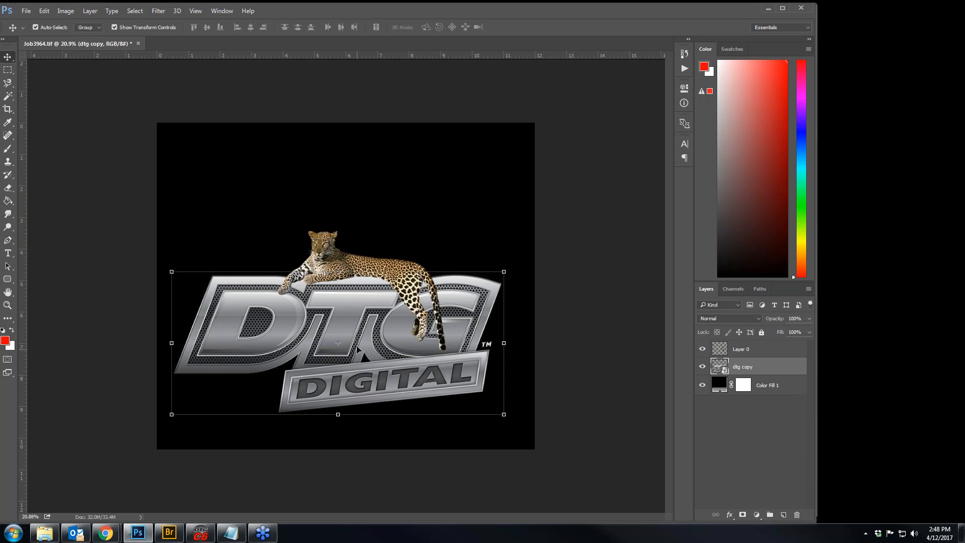
Step: Erase the partly cut-off far hind paw beside the hanging leg on Layer 0 with a 50 px Eraser brush
key("z")
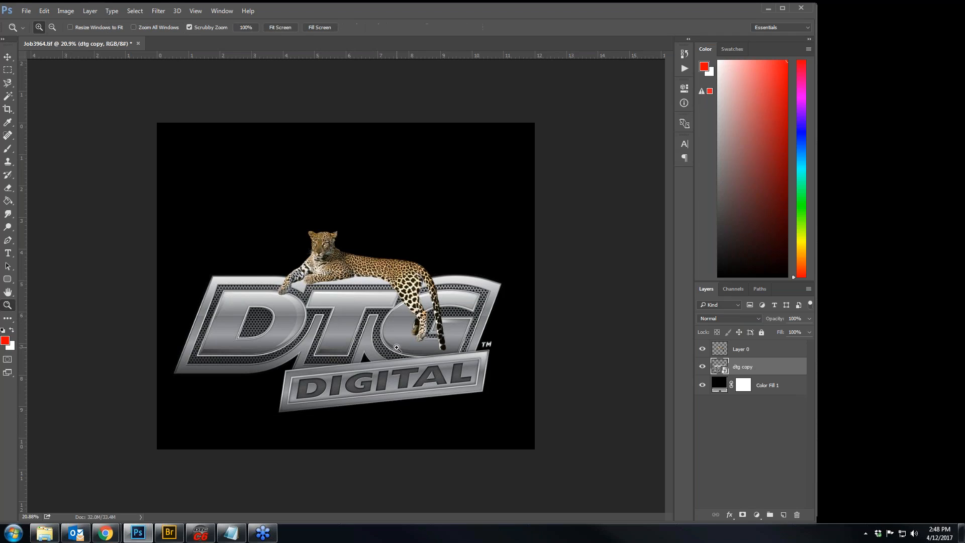
left_click_drag(419, 347, 478, 350)
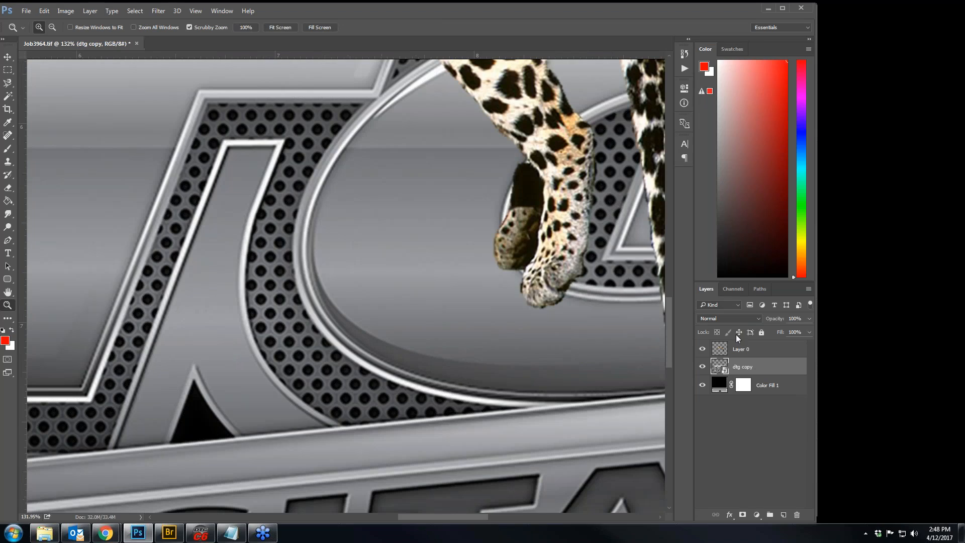
left_click(720, 349)
left_click(8, 187)
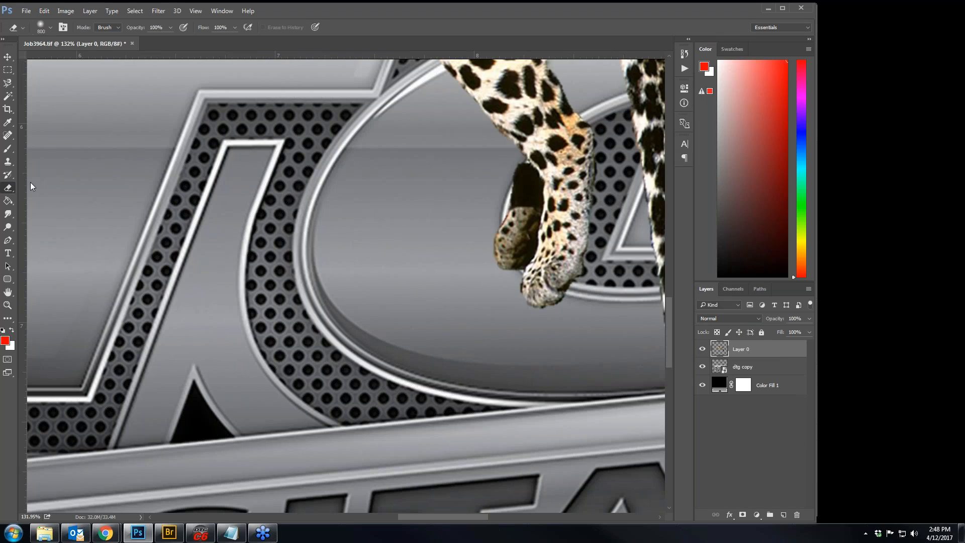
right_click(500, 228)
left_click(532, 317)
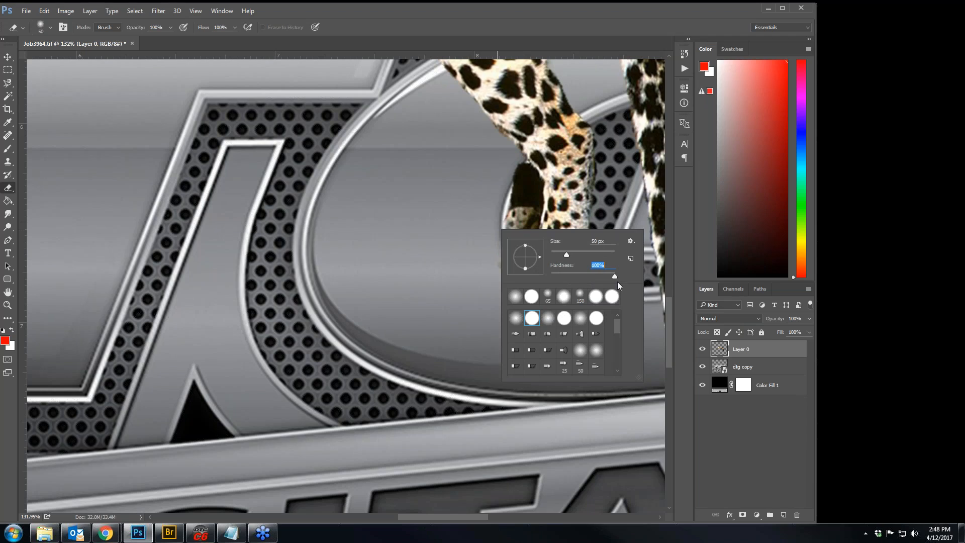
left_click(590, 275)
mouse_move(490, 183)
left_mouse_down()
mouse_move(508, 215)
mouse_move(494, 256)
mouse_move(506, 244)
mouse_move(501, 264)
mouse_move(515, 214)
mouse_move(507, 170)
mouse_move(527, 188)
mouse_move(510, 261)
left_mouse_up()
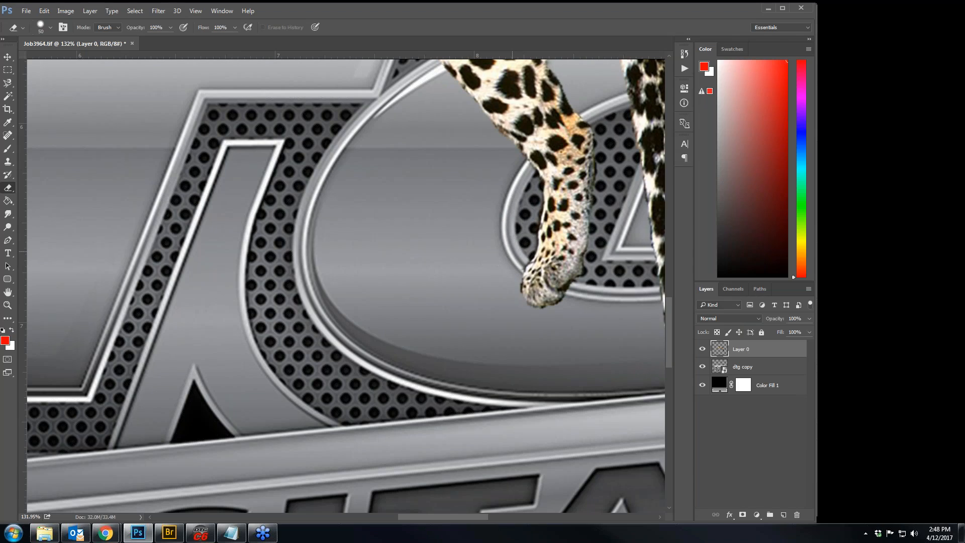
left_click_drag(525, 188, 525, 214)
Step: Apply a Drop Shadow to the leopard layer with 40 px size, 55 px distance and a 79° angle
key("z")
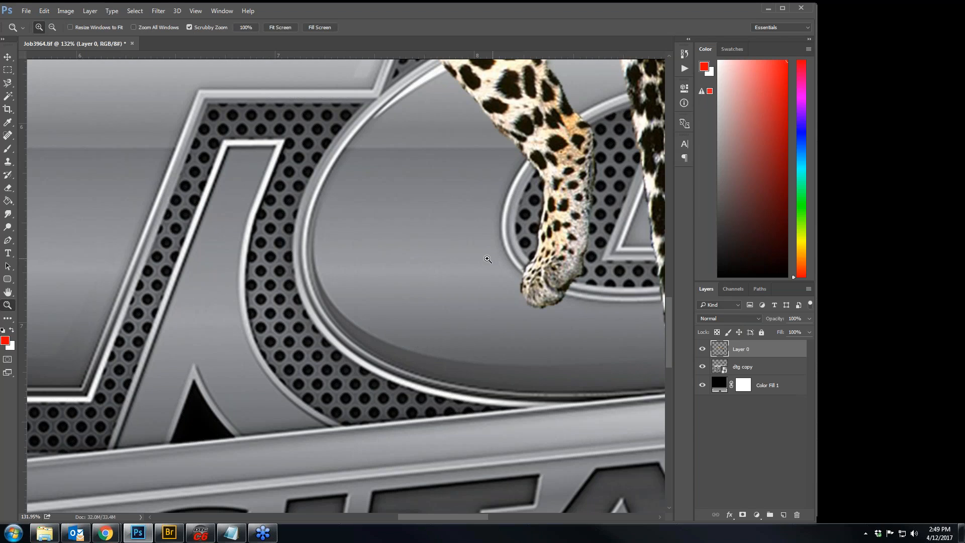
left_click_drag(487, 259, 432, 259)
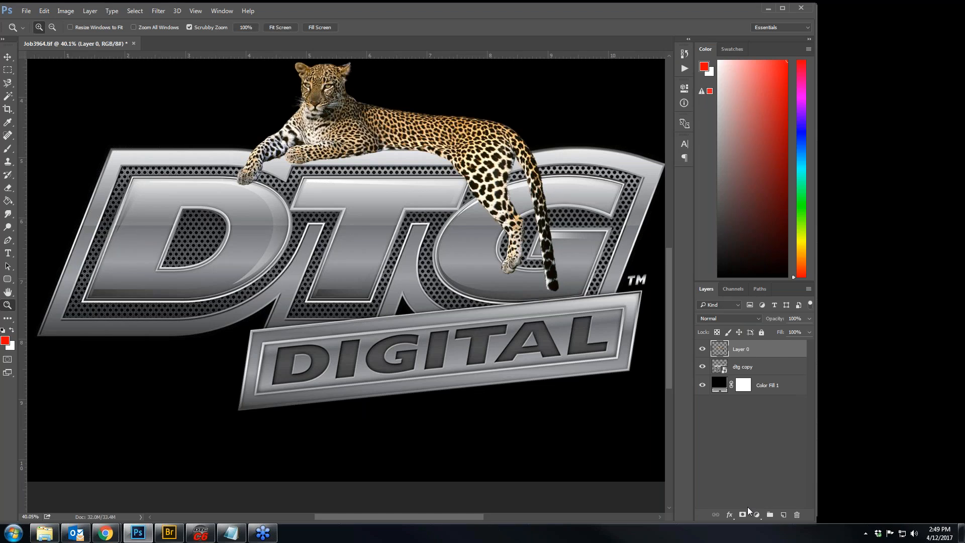
left_click(729, 515)
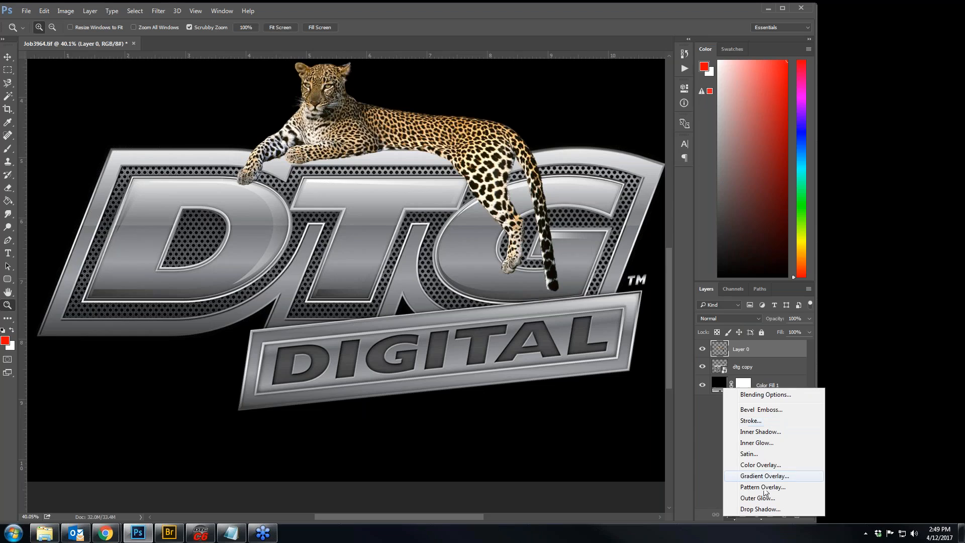
left_click(760, 510)
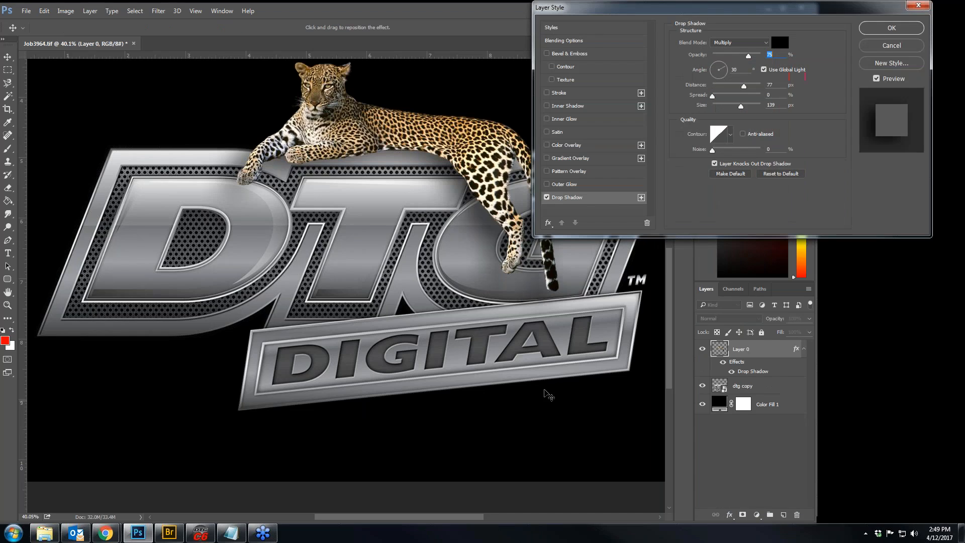
left_click(741, 107)
left_click_drag(740, 107, 724, 107)
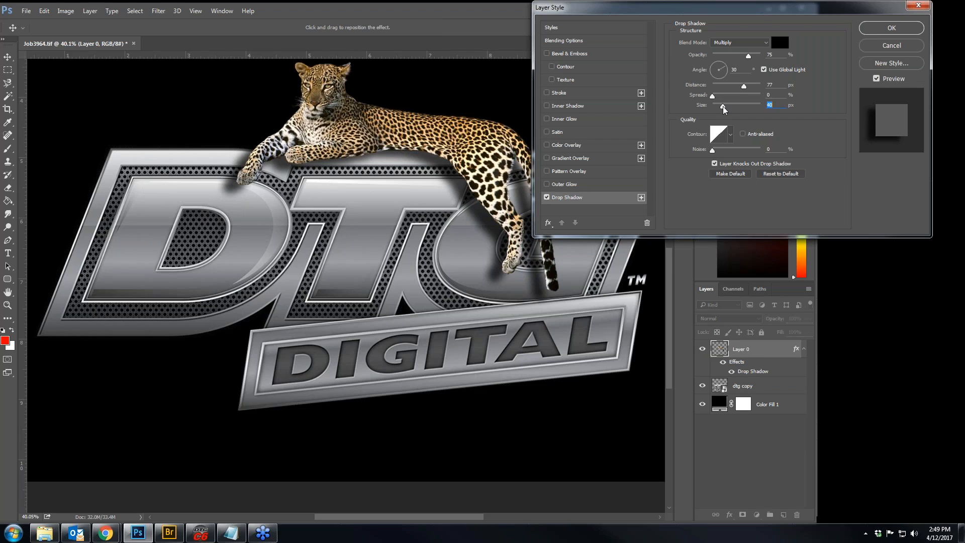
left_click_drag(745, 88, 739, 89)
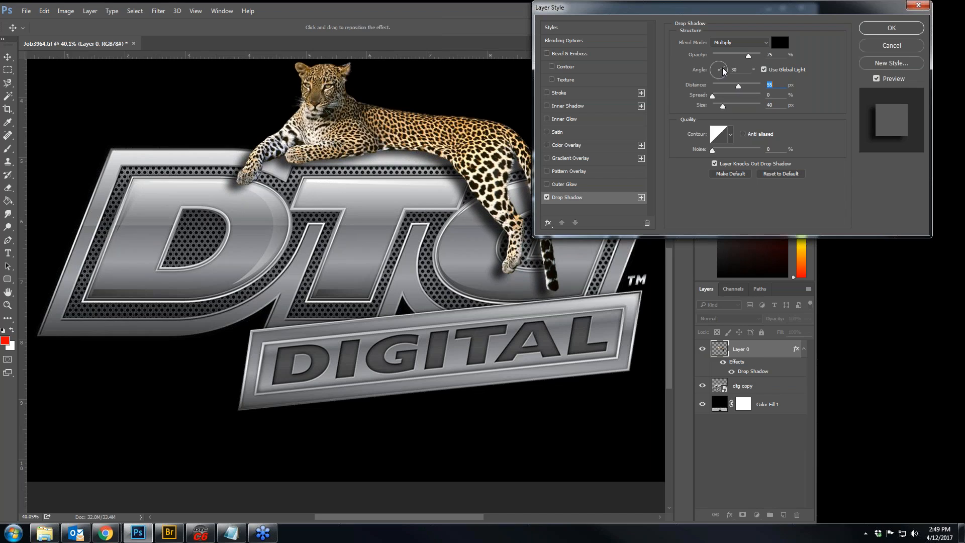
left_click_drag(721, 70, 721, 69)
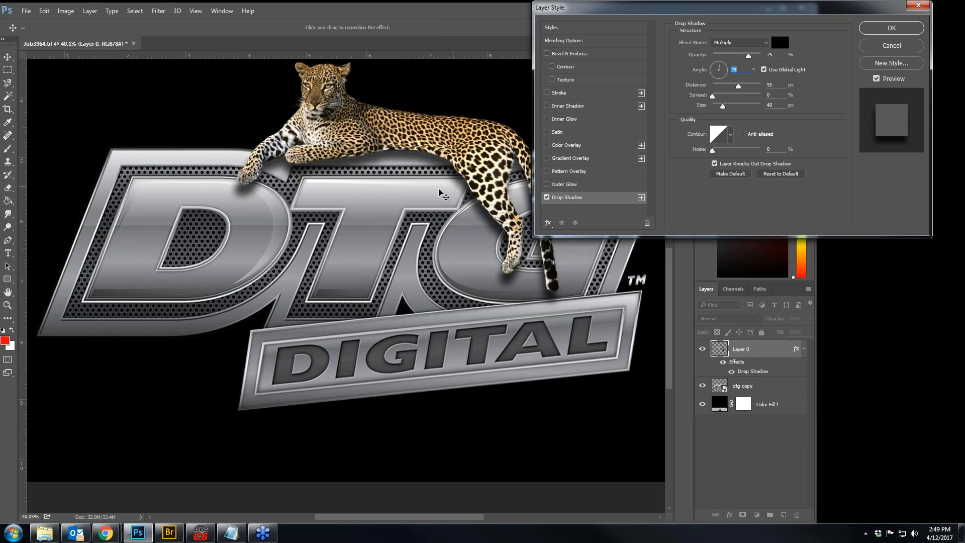
left_click_drag(702, 9, 540, 110)
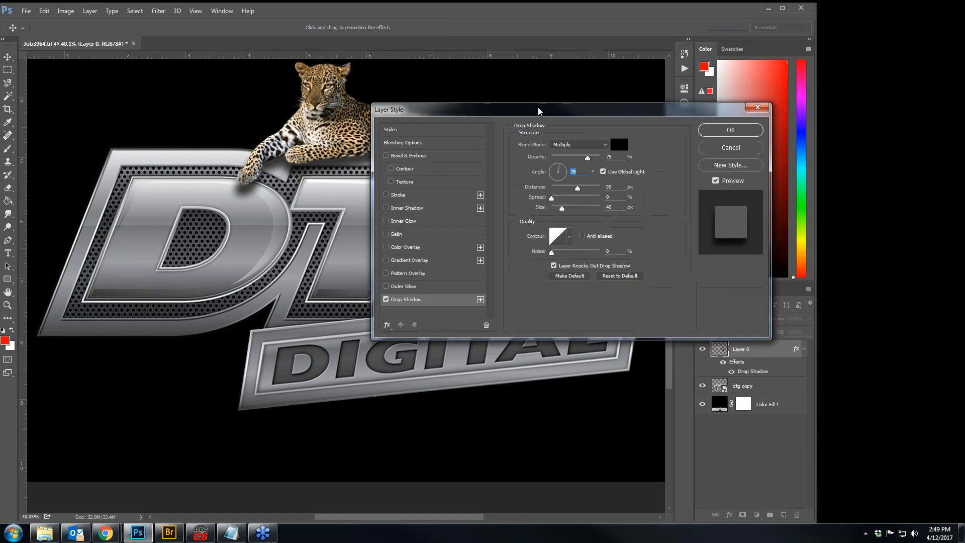
left_click(730, 130)
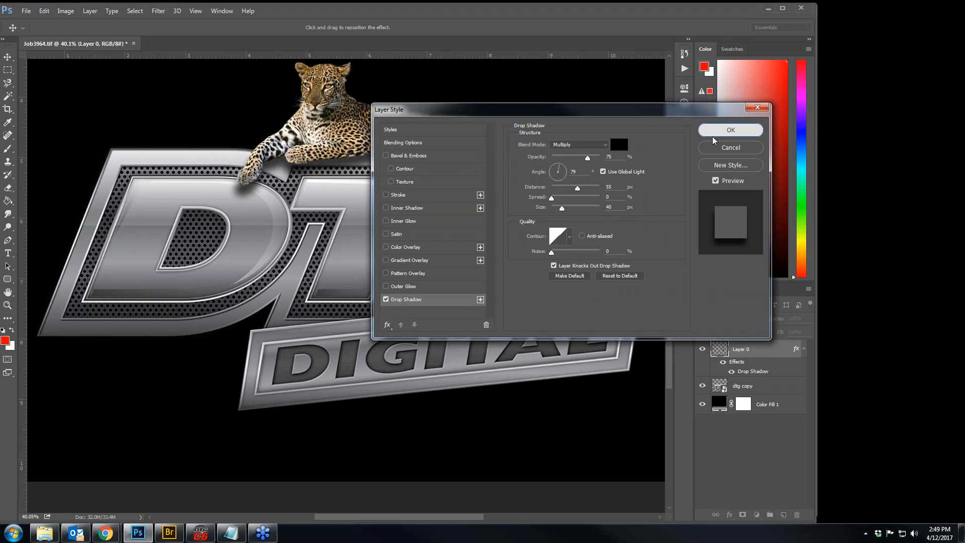
Step: Nudge the leopard slightly up and to the left on top of the DTG Digital logo
key("z")
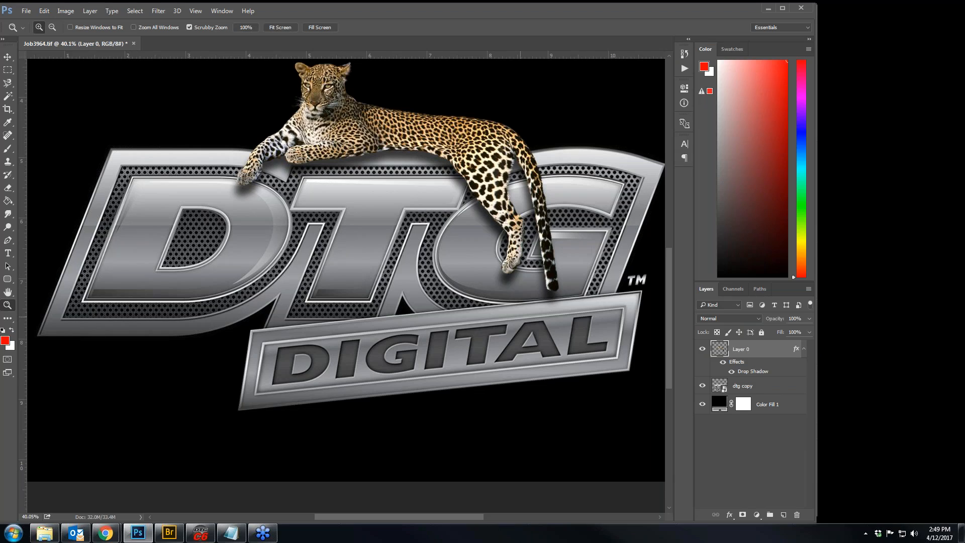
left_click(8, 57)
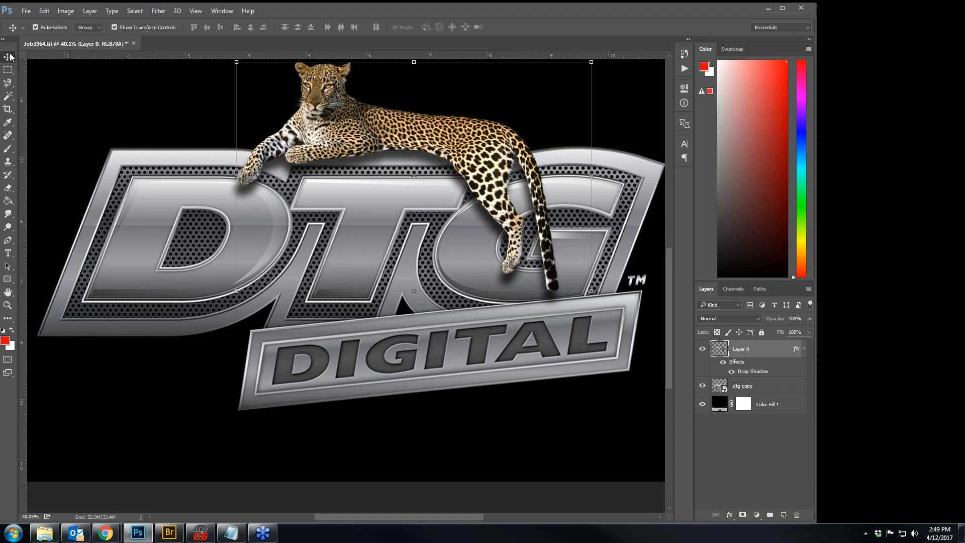
key("Up")
key("Up")
key("Up")
key("Up")
key("Up")
key("Up")
key("Up")
key("Up")
key("Up")
key("Up")
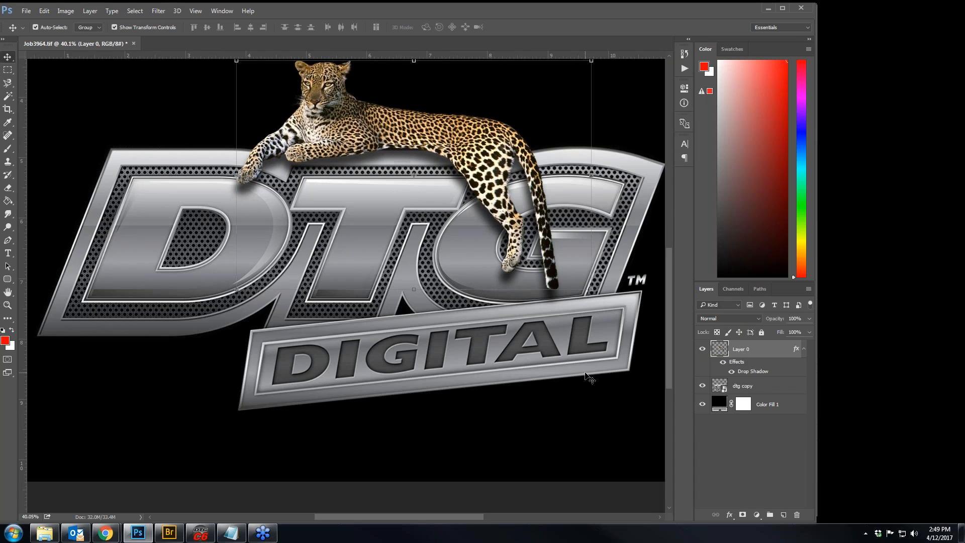
key("Down")
key("Down")
key("Down")
key("Down")
key("Down")
key("Down")
key("Down")
key("Left")
key("Left")
key("Left")
key("Left")
key("Left")
key("Left")
key("Left")
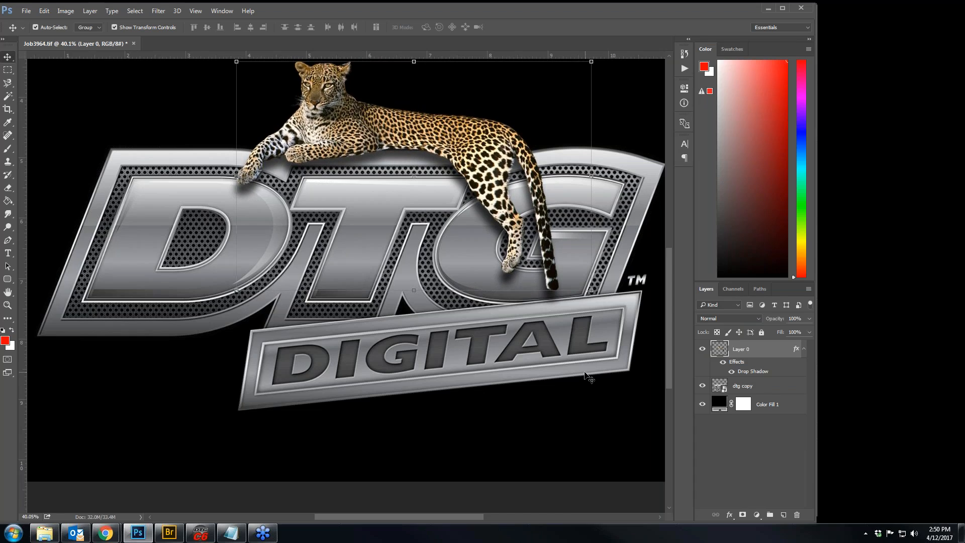
key("Left")
key("Left")
key("Left")
key("Left")
key("Left")
key("Left")
key("Left")
key("Left")
key("Left")
key("Left")
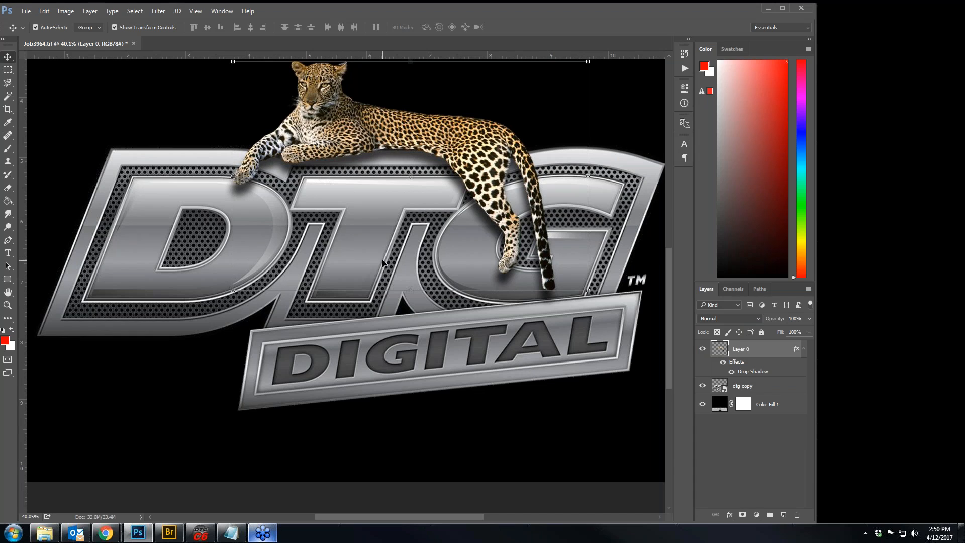
Step: Fit the whole design in view and trim the surplus black canvas around the leopard and logo
key("z")
left_click(280, 28)
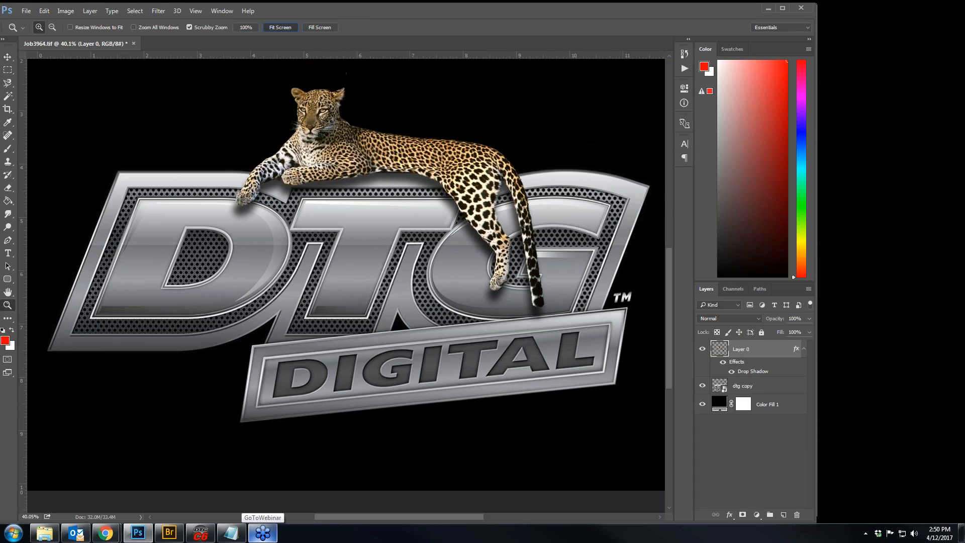
left_click(66, 11)
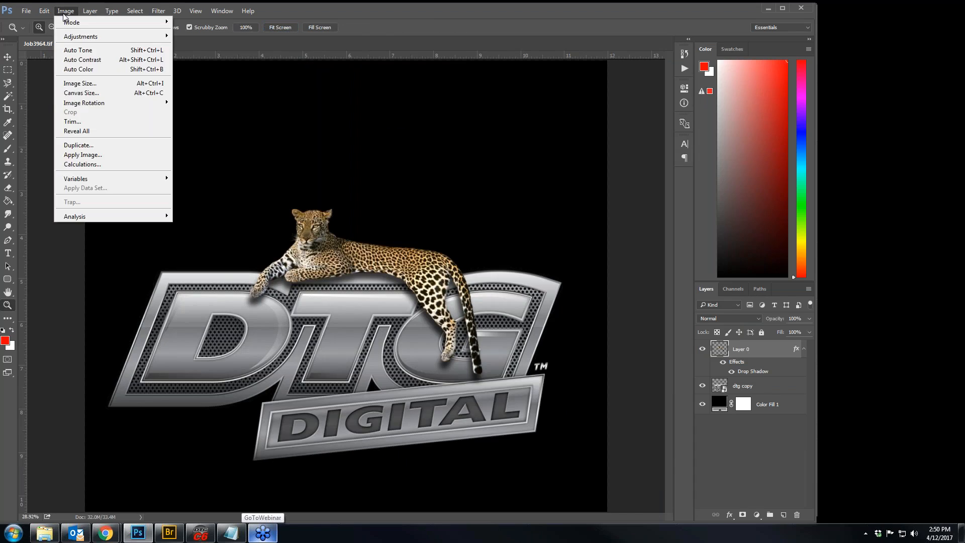
left_click(88, 121)
left_click(533, 160)
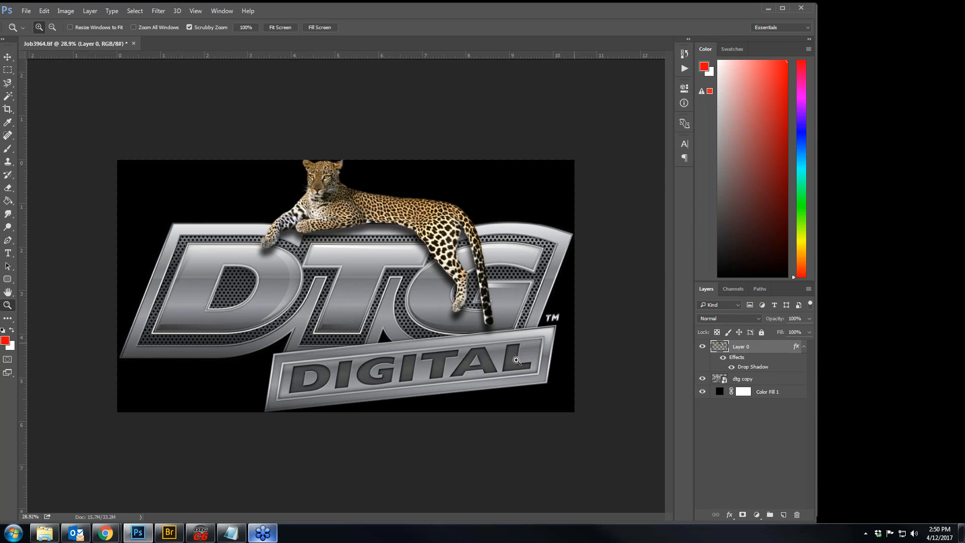
Step: Inspect the leopard's cut-out edges and its drop shadow on the logo up close
left_click_drag(404, 231, 449, 235)
scroll(109, 234, "up", 5)
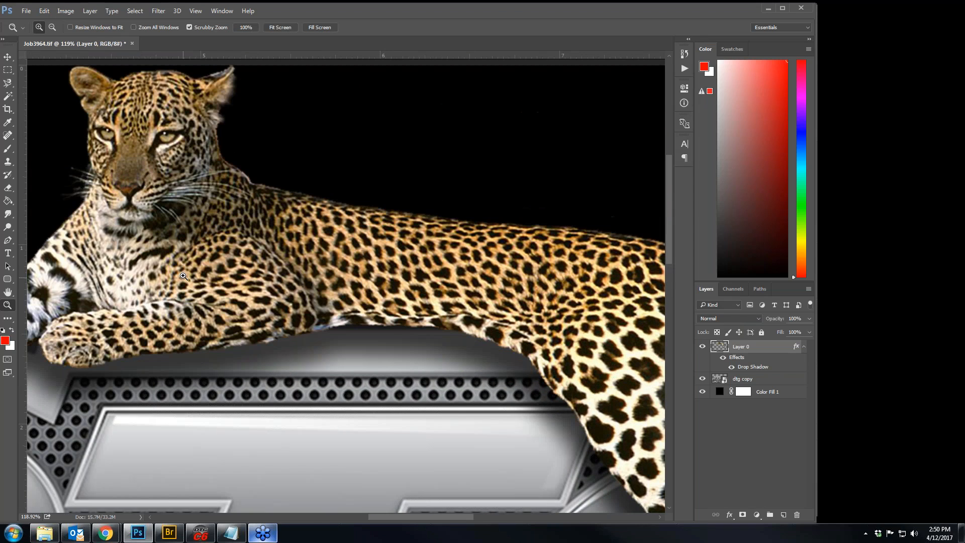
scroll(411, 283, "down", 9)
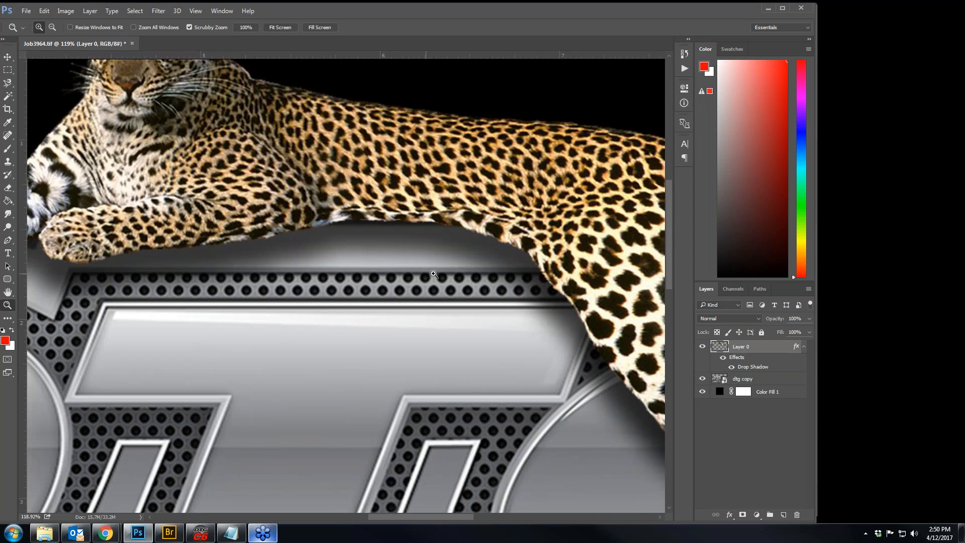
scroll(465, 276, "up", 4)
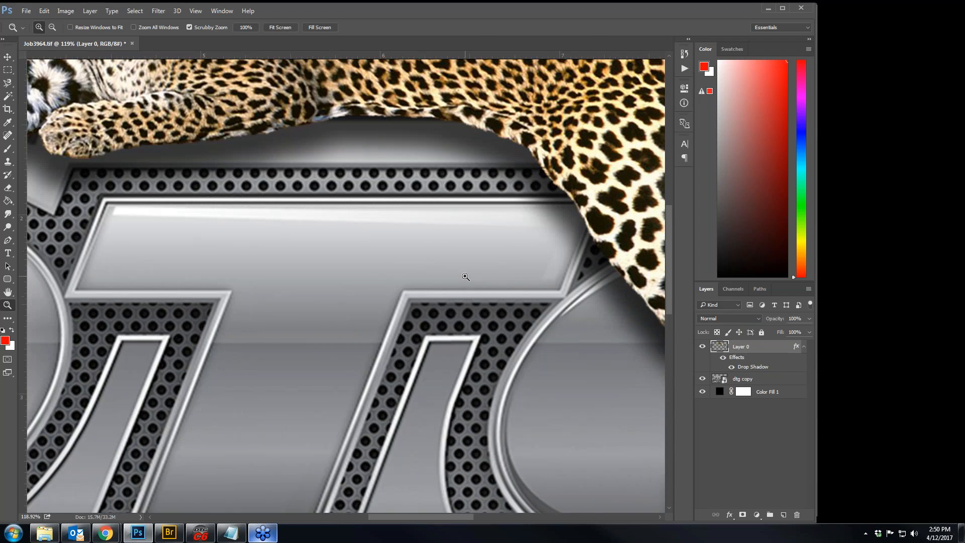
scroll(466, 275, "up", 4)
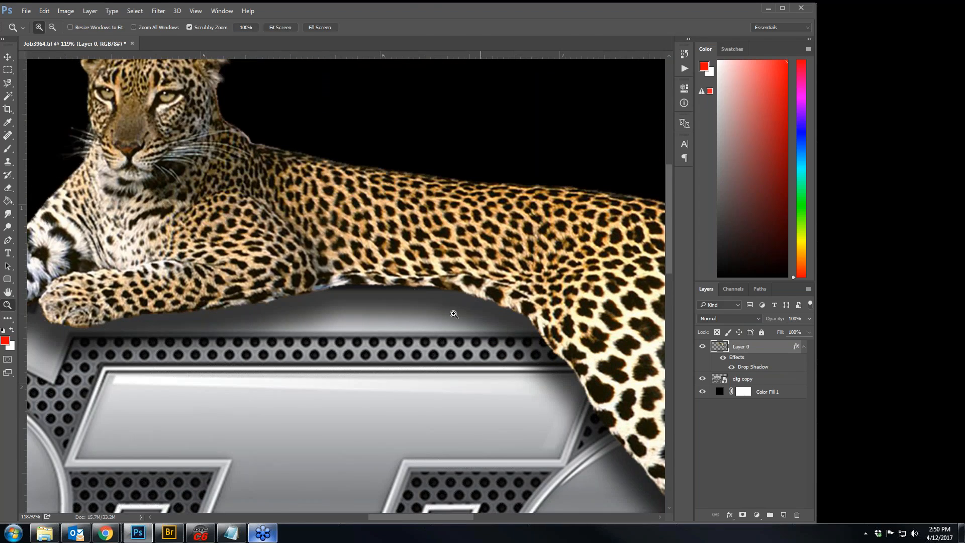
left_click_drag(467, 313, 382, 254)
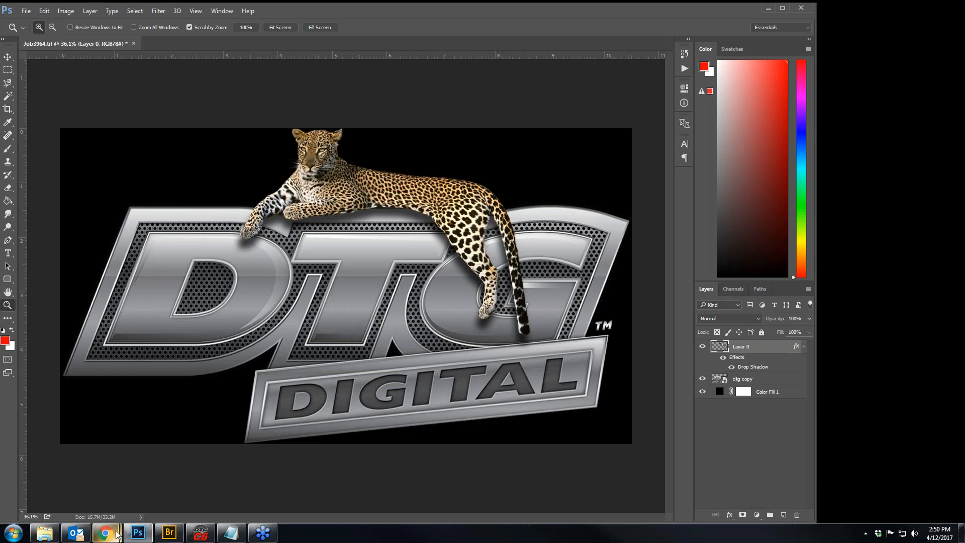
Step: Switch to Chrome, open YouTube in a new tab and search for "fluid mask"
mouse_move(116, 534)
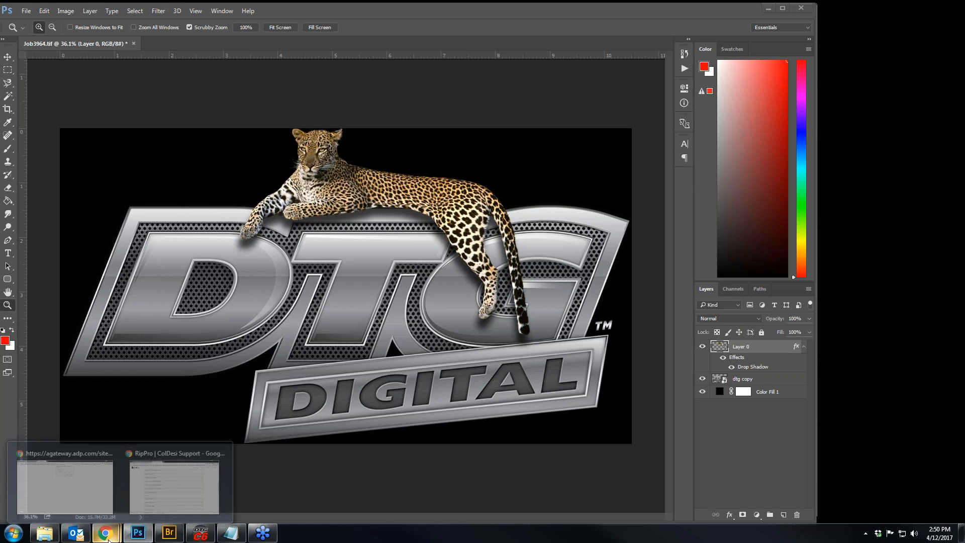
left_click(148, 498)
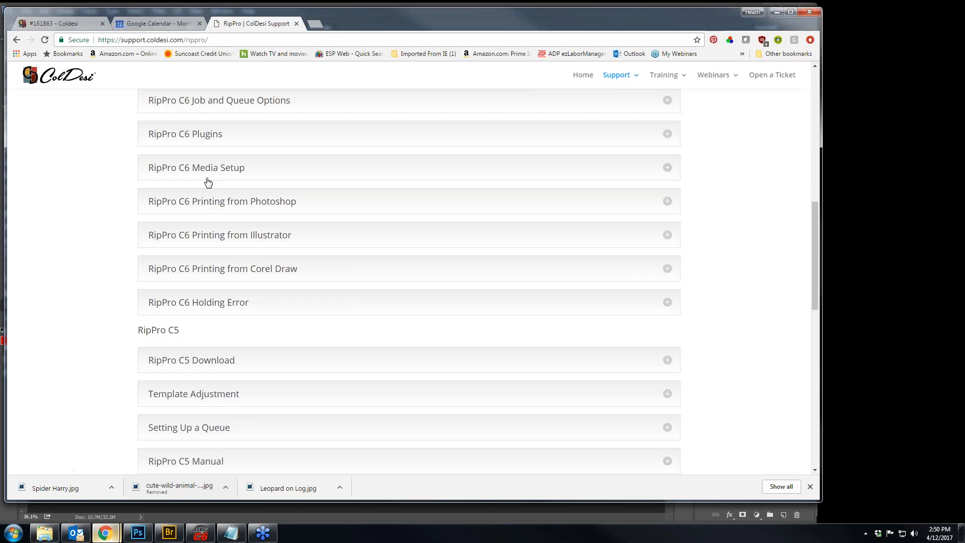
left_click(316, 24)
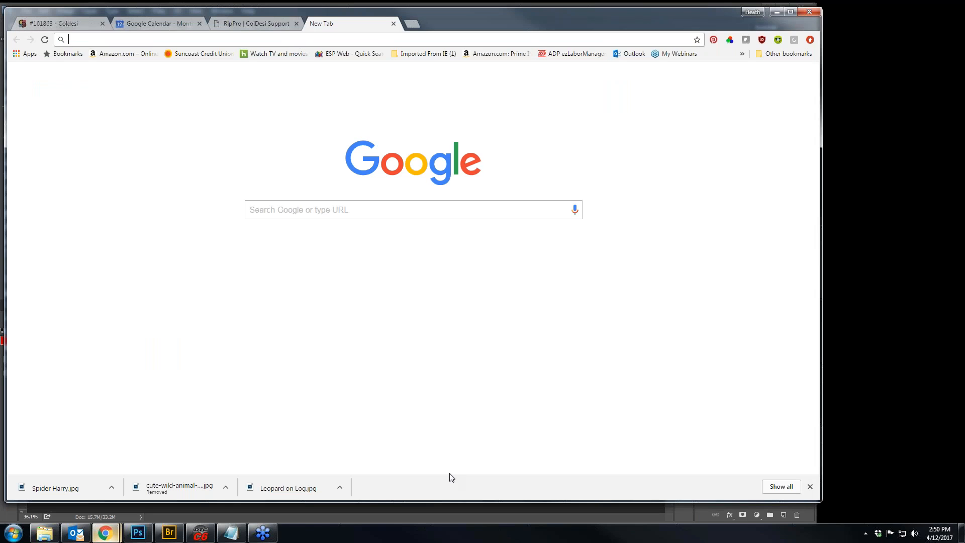
type("yo")
type("t")
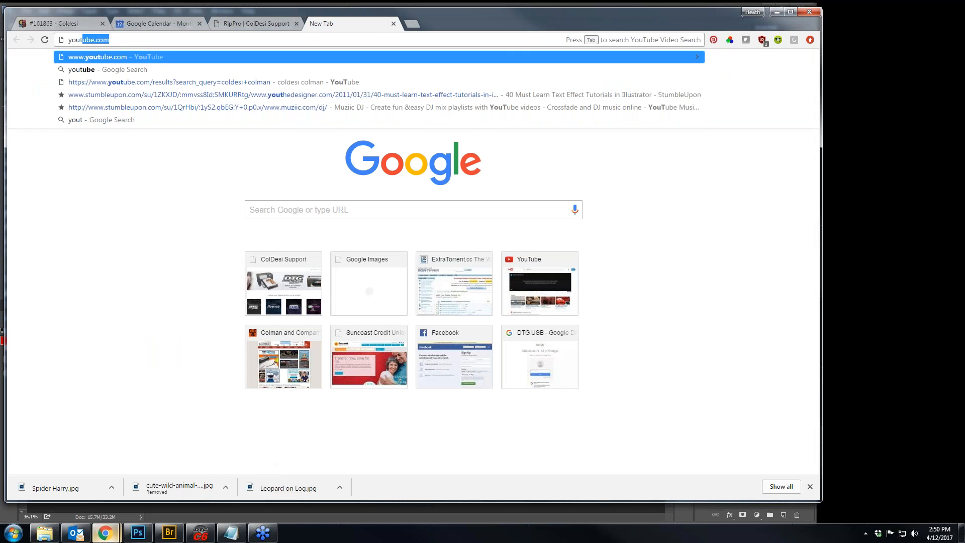
key("Return")
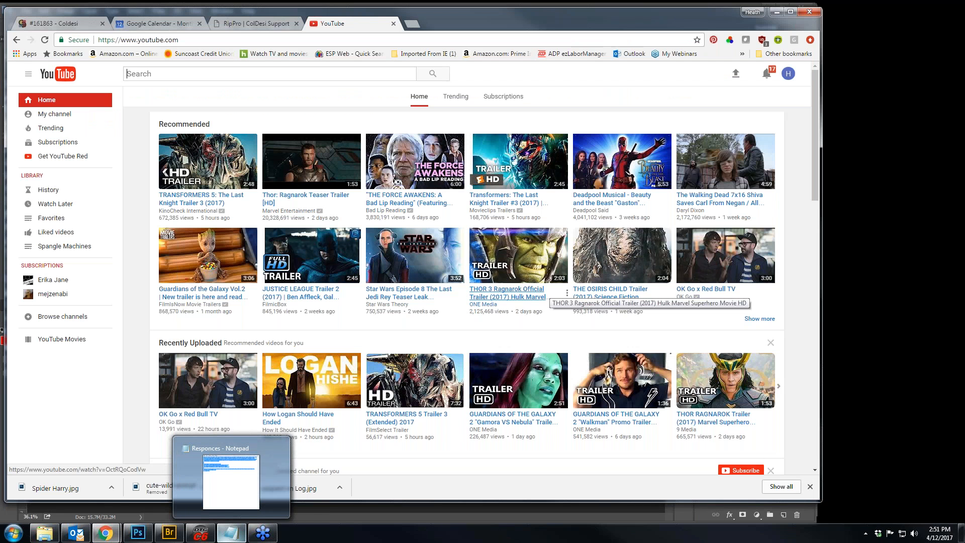
type("fluid mask")
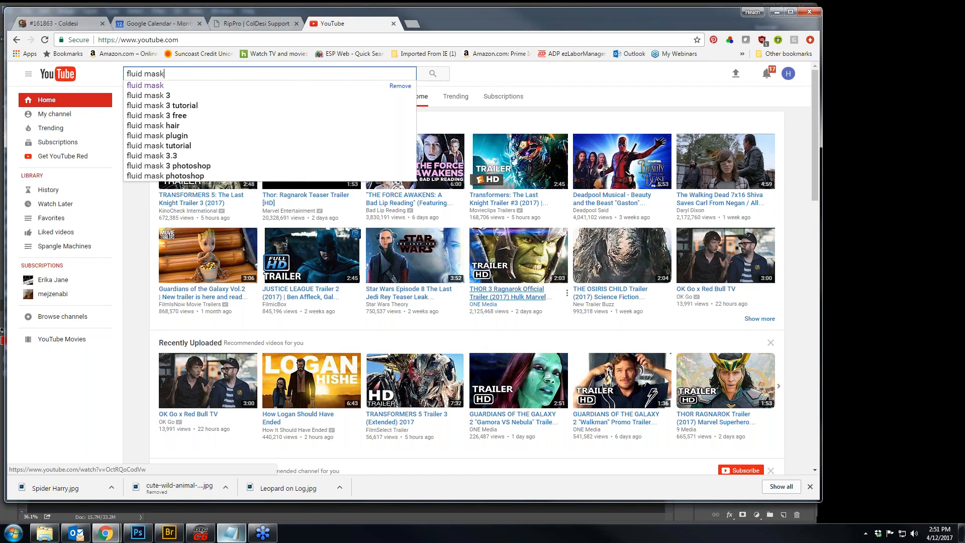
key("Return")
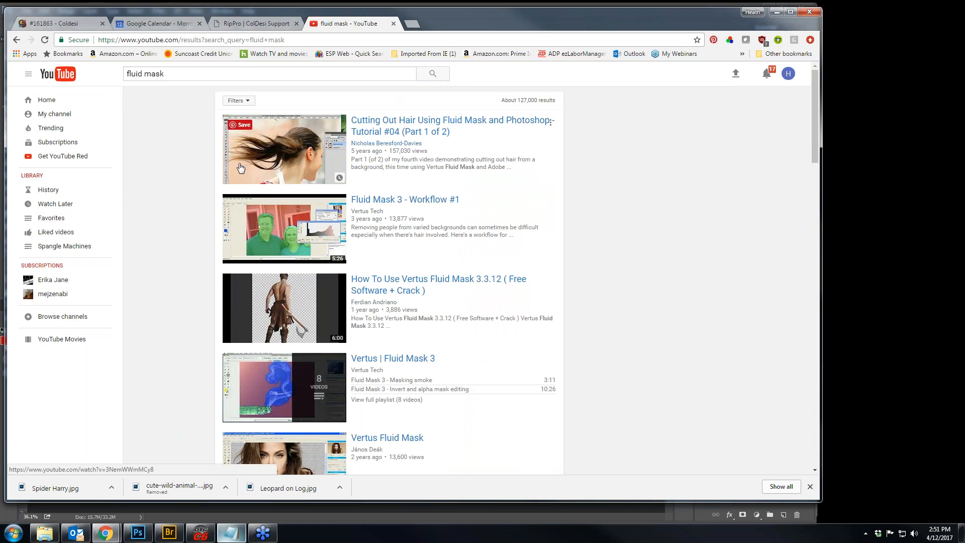
Step: Look through the YouTube results for Fluid Mask tutorials, including the DTG Rip Pro Tech Talk video
scroll(290, 391, "down", 1)
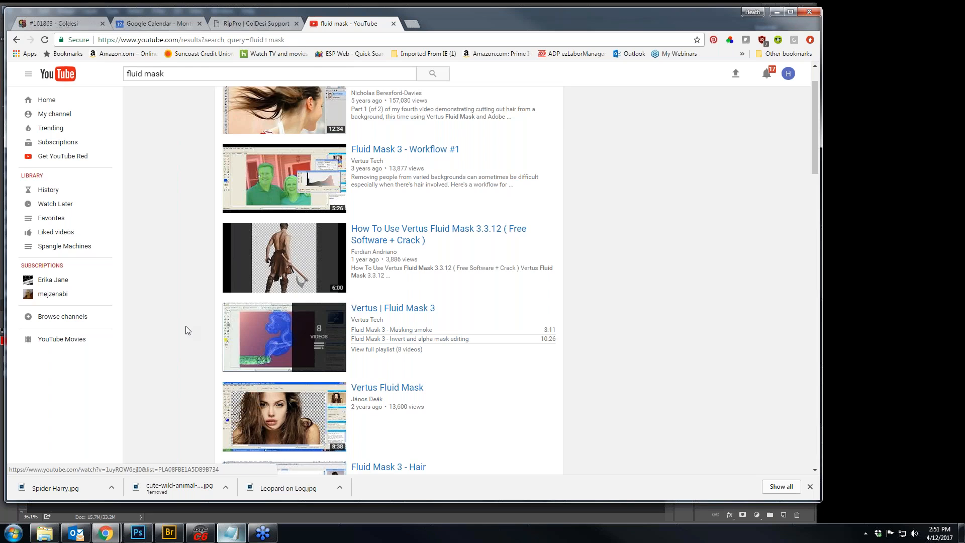
scroll(188, 331, "down", 4)
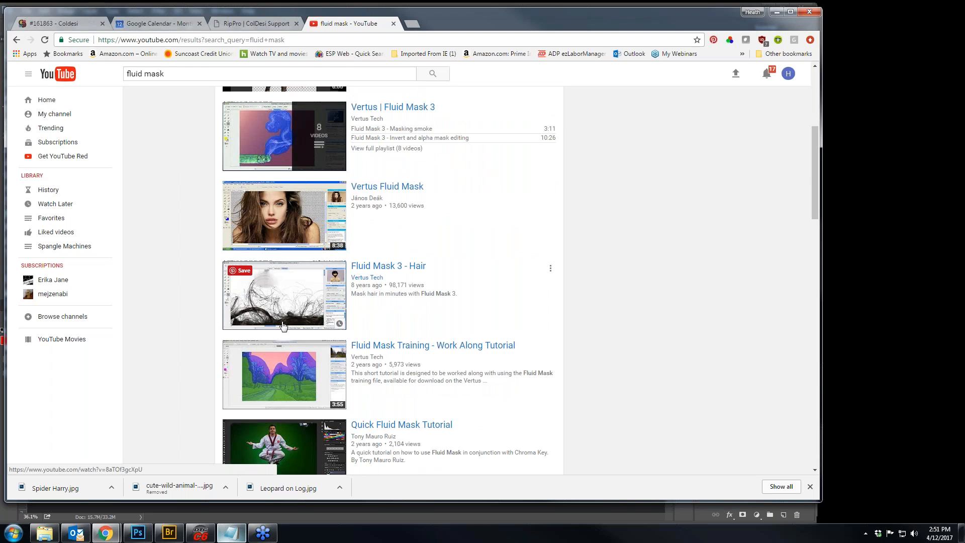
scroll(283, 326, "down", 5)
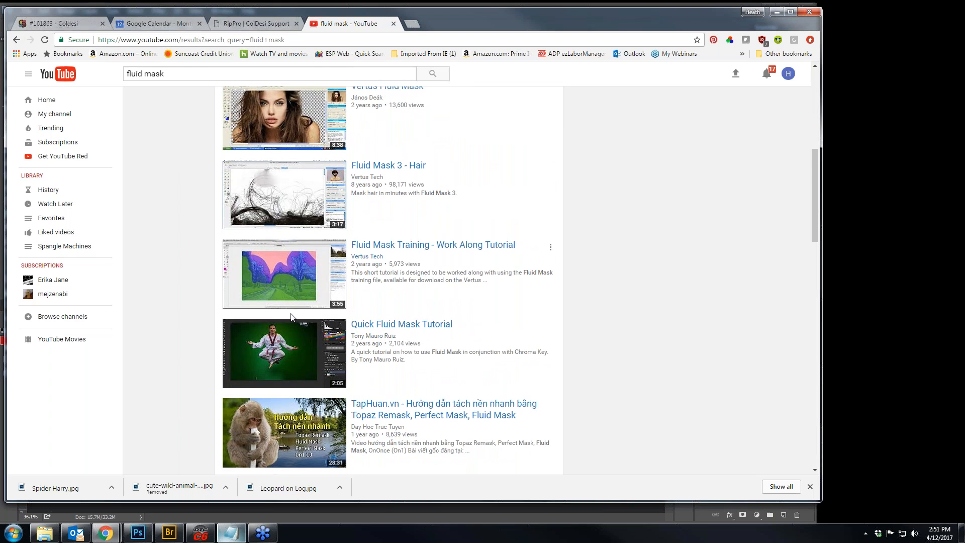
scroll(294, 317, "down", 3)
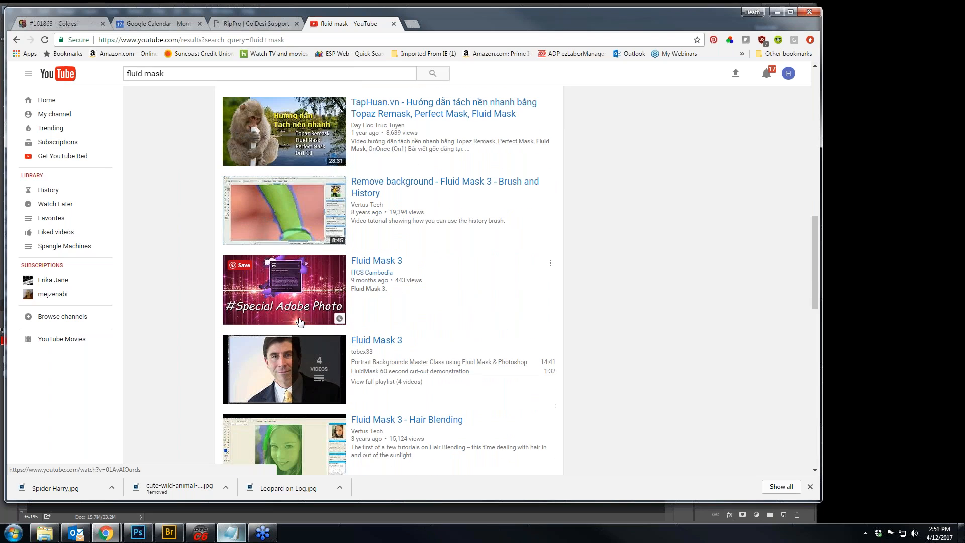
scroll(305, 326, "down", 4)
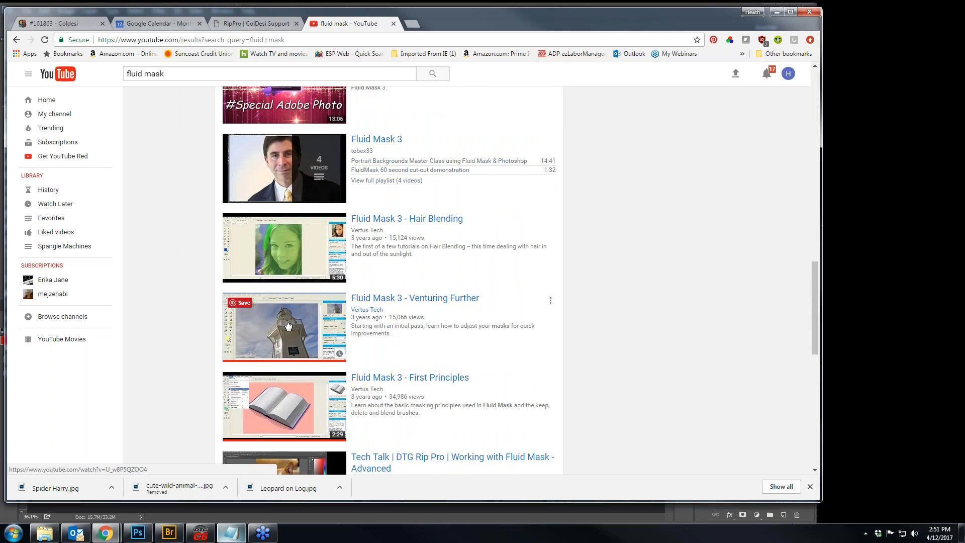
scroll(288, 324, "down", 3)
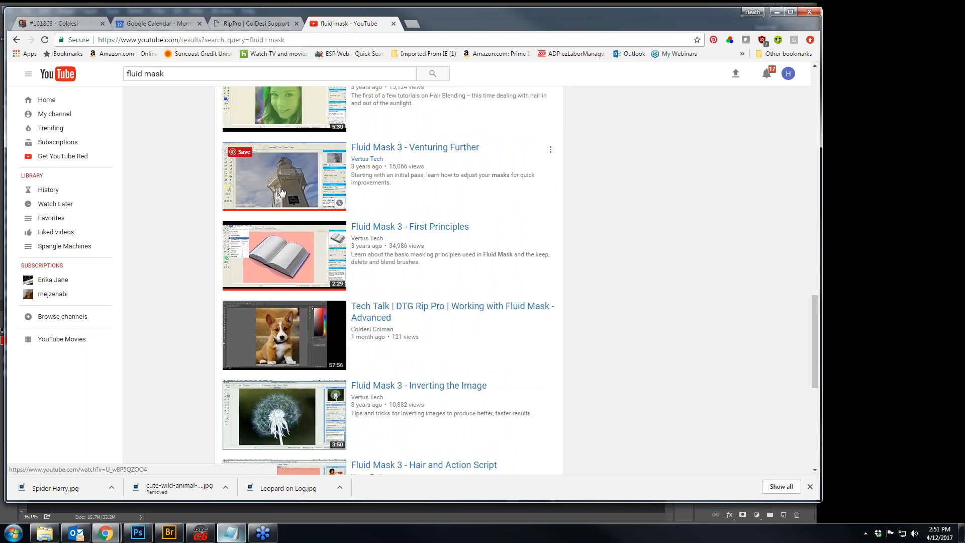
scroll(284, 226, "down", 4)
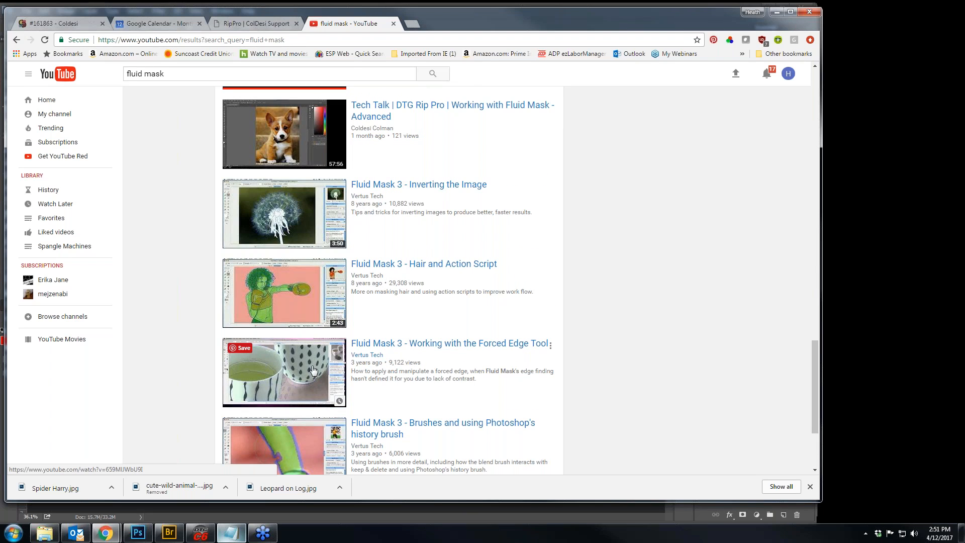
scroll(312, 361, "up", 2)
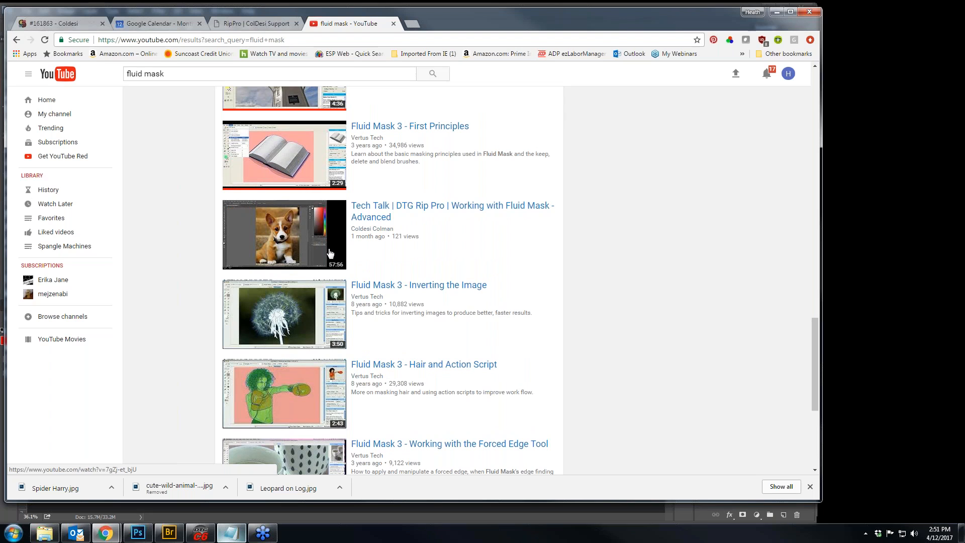
scroll(202, 312, "down", 5)
scroll(312, 307, "up", 10)
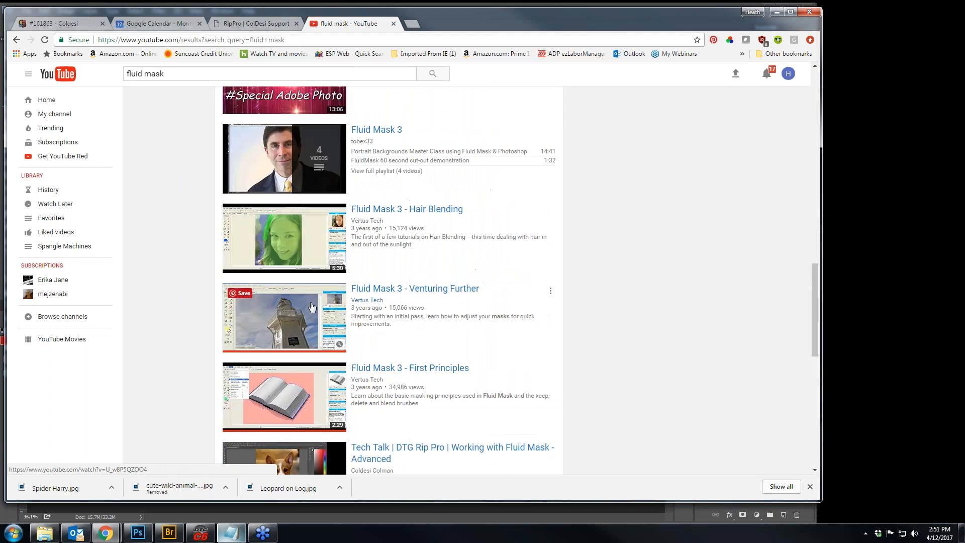
scroll(311, 305, "up", 6)
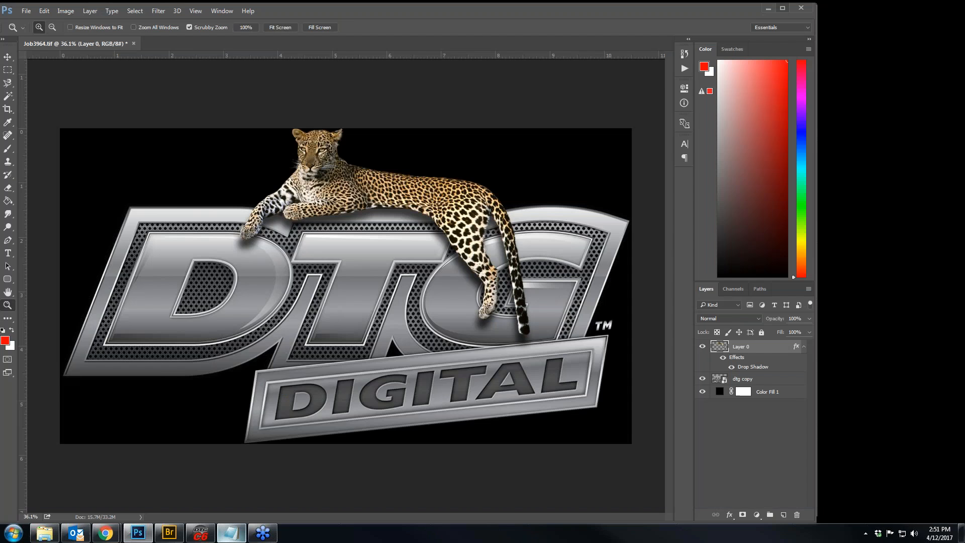
Step: Switch back to Photoshop and open the Spider Harry image from the Fluidmask folder in the Pictures library
left_click(777, 12)
left_click(26, 11)
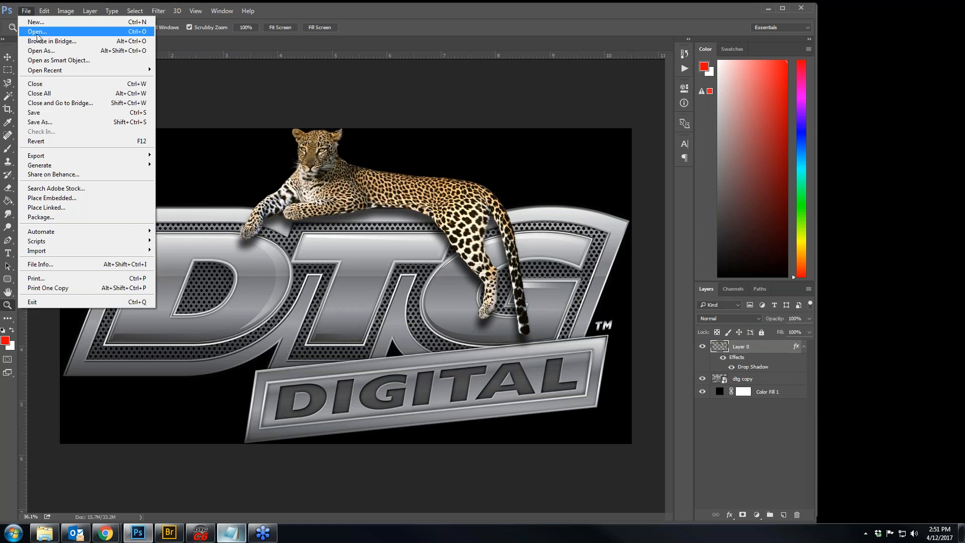
left_click(37, 32)
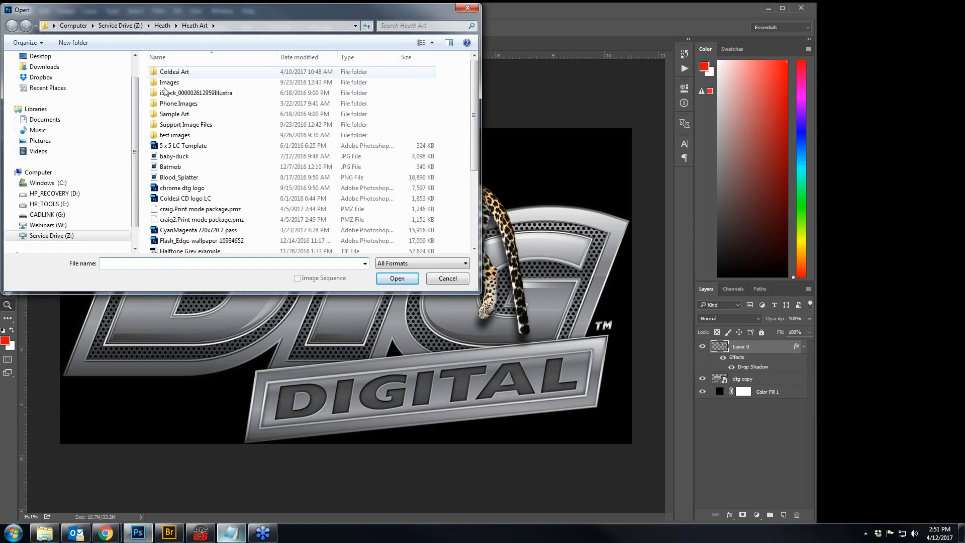
left_click(41, 142)
double_click(298, 105)
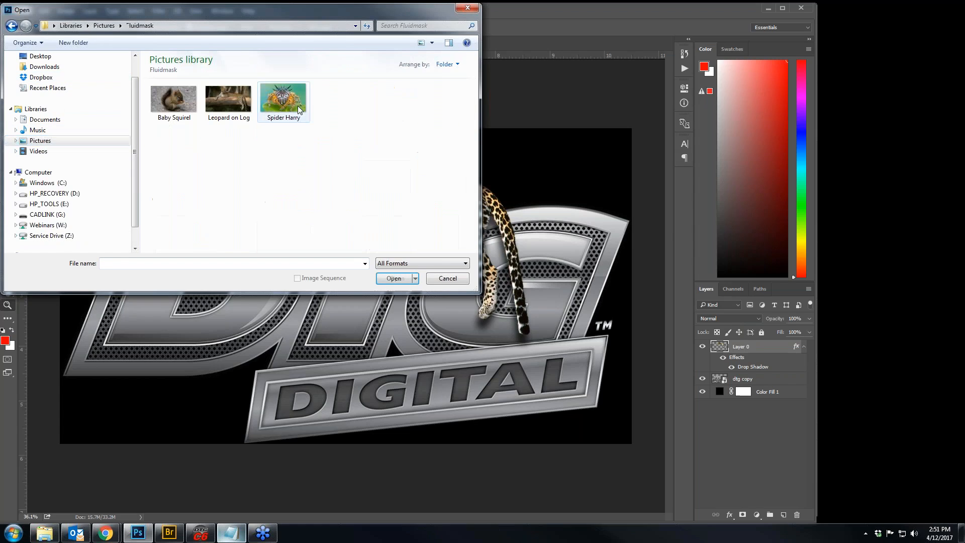
left_click(276, 87)
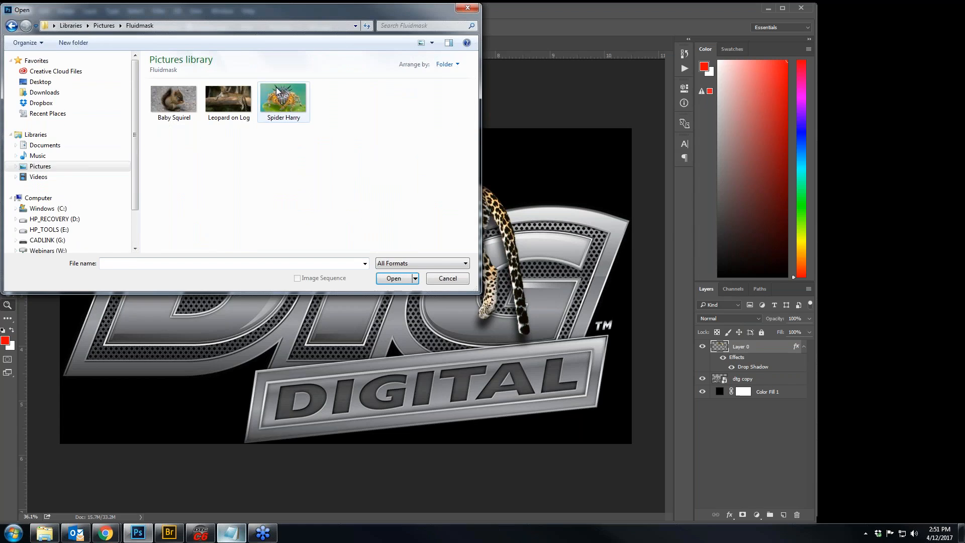
left_click(399, 280)
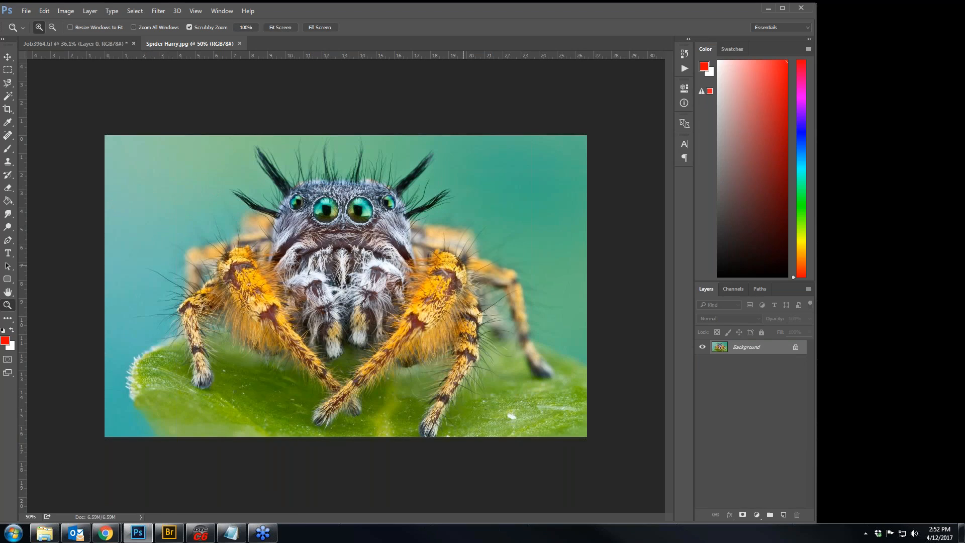
Step: Try selecting the blurred blue-green background around the spider with the Magic Wand at tolerance 35, and clear the selection
left_click(8, 95)
left_click(181, 153)
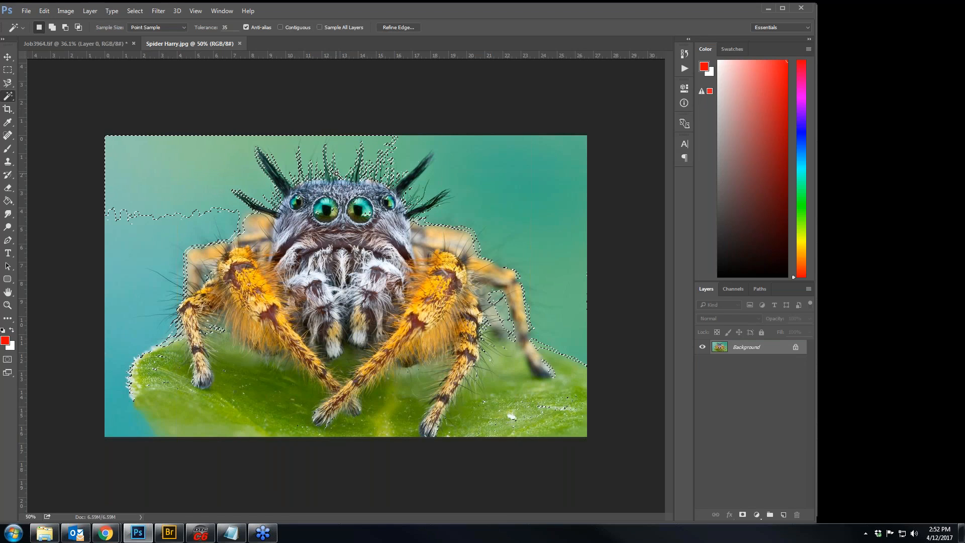
left_click(143, 248)
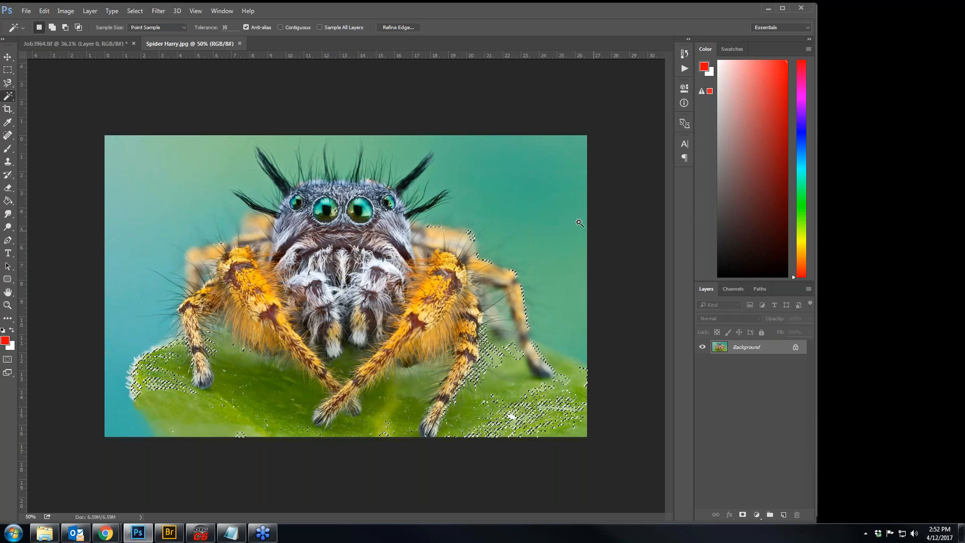
left_click(501, 166)
key("ctrl+d")
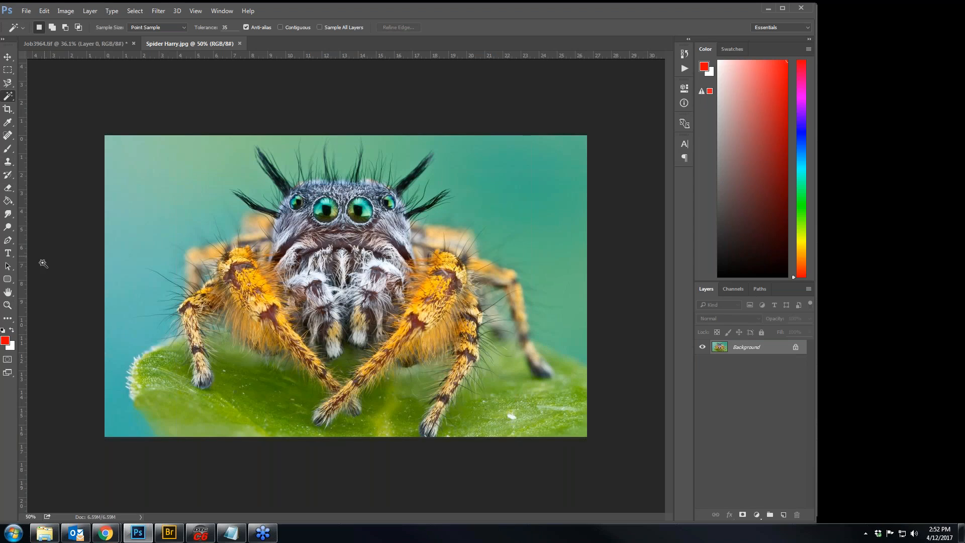
Step: Resize the spider image to 12 inches wide at a resolution of 300 pixels/inch
left_click(66, 11)
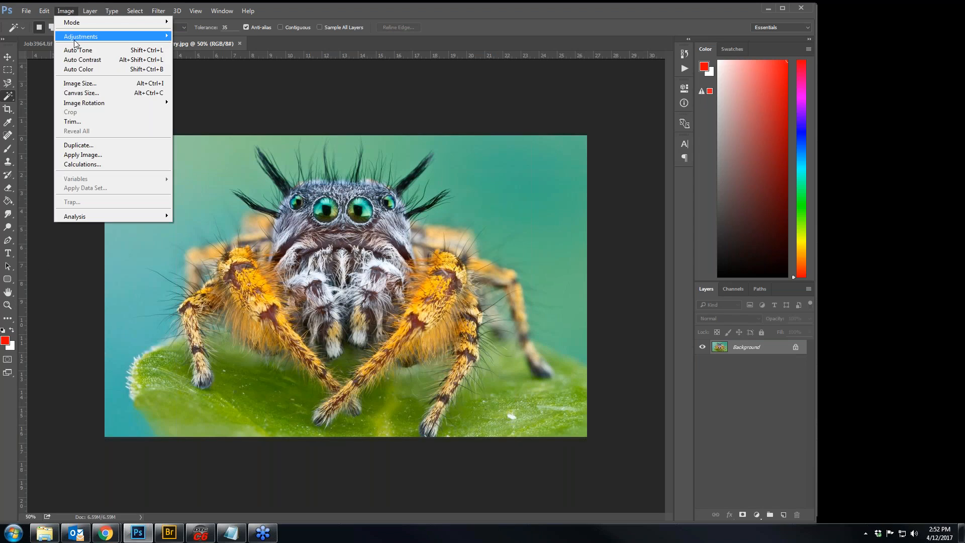
left_click(79, 83)
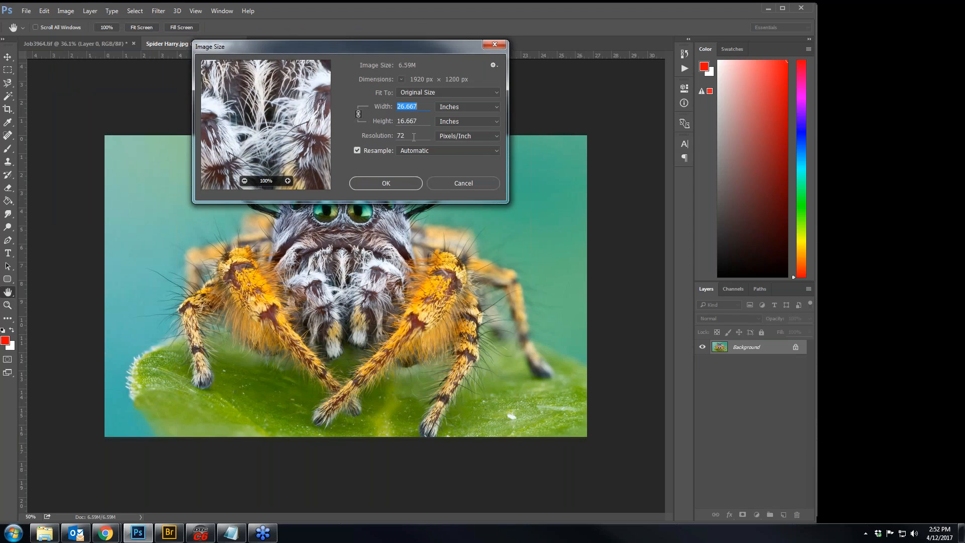
double_click(414, 136)
type("300")
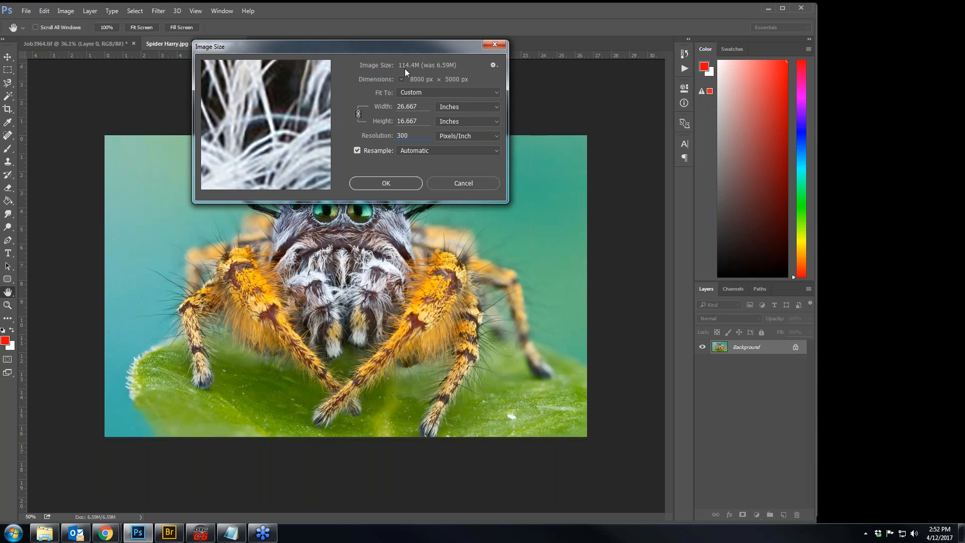
left_click(408, 106)
type("12")
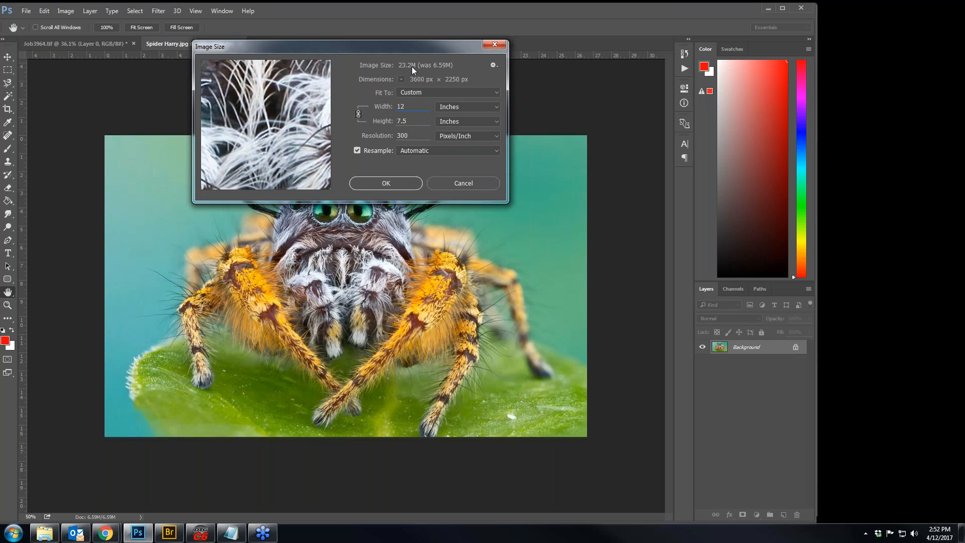
left_click(385, 183)
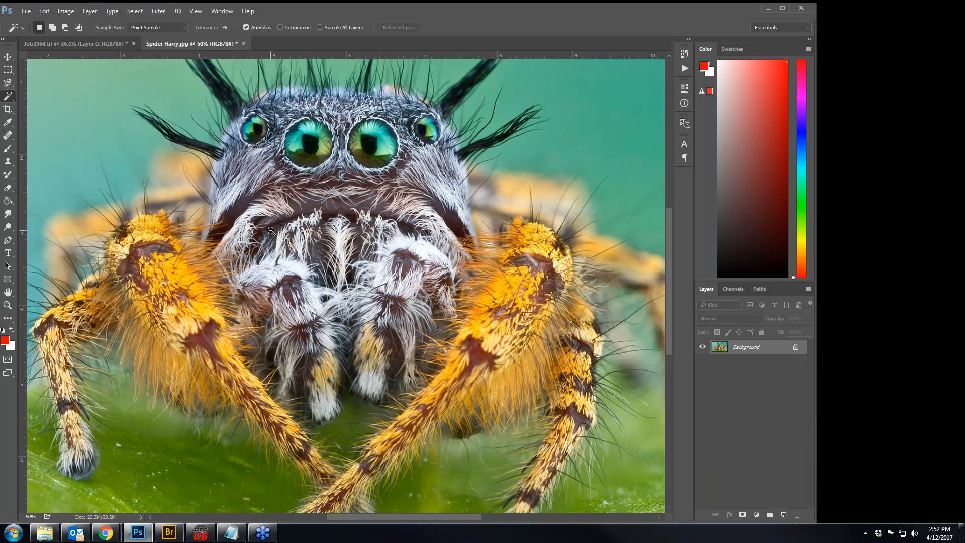
Step: Save the resized Spider Harry image as a JPEG at quality 12, Maximum
key("ctrl+s")
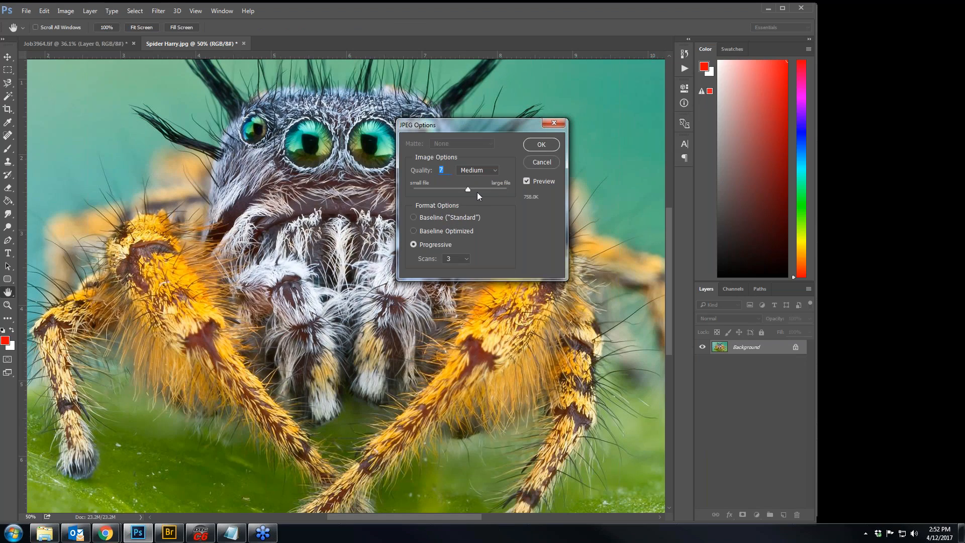
left_click_drag(469, 191, 506, 190)
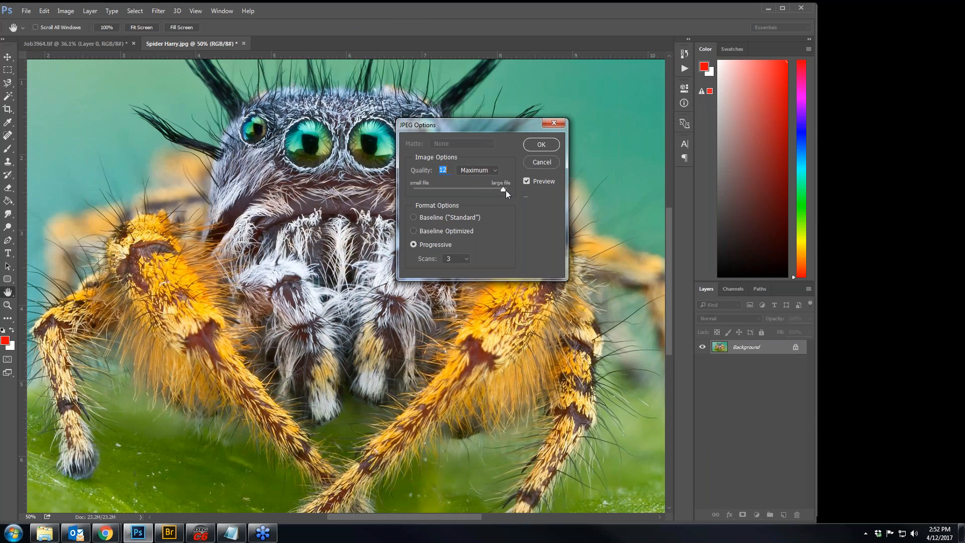
left_click(541, 146)
key("w")
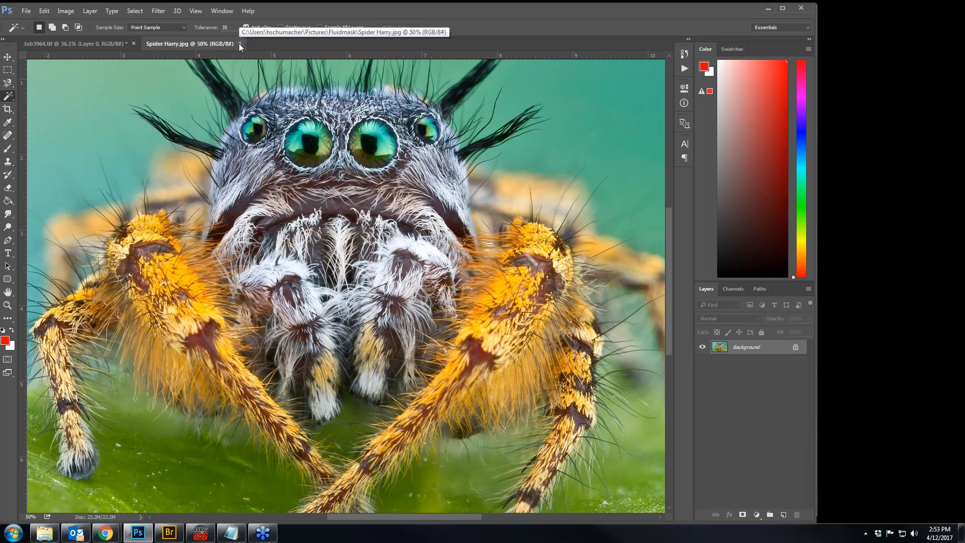
Step: Switch to DTG RIP Pro and add the Spider Harry image to the M series White Graphics Best queue
key("z")
left_click_drag(403, 299, 354, 299)
mouse_move(169, 533)
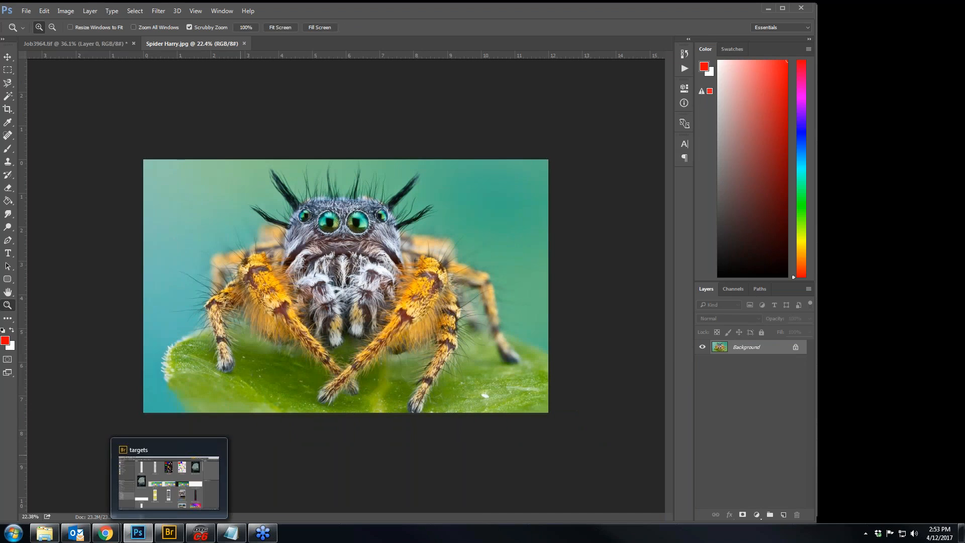
left_click(204, 537)
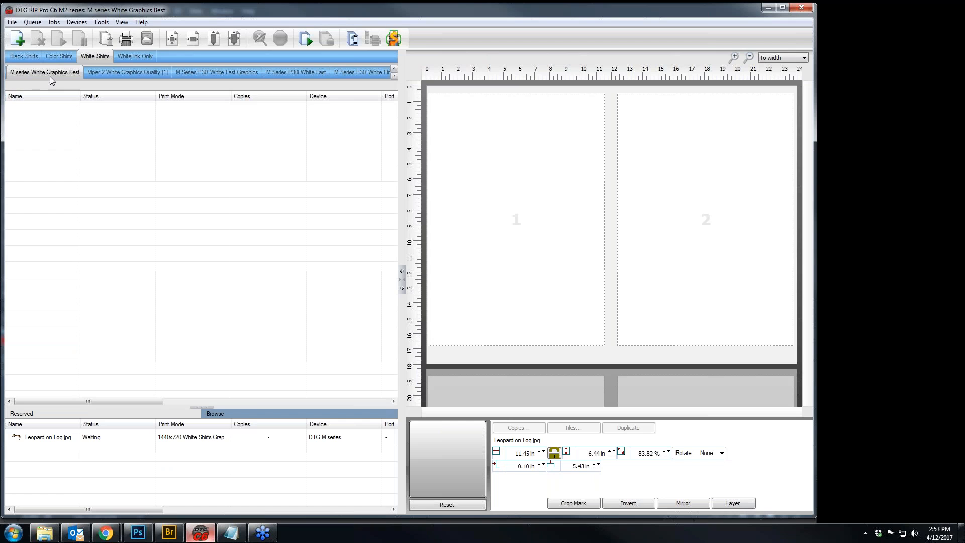
left_click(18, 38)
left_click(527, 253)
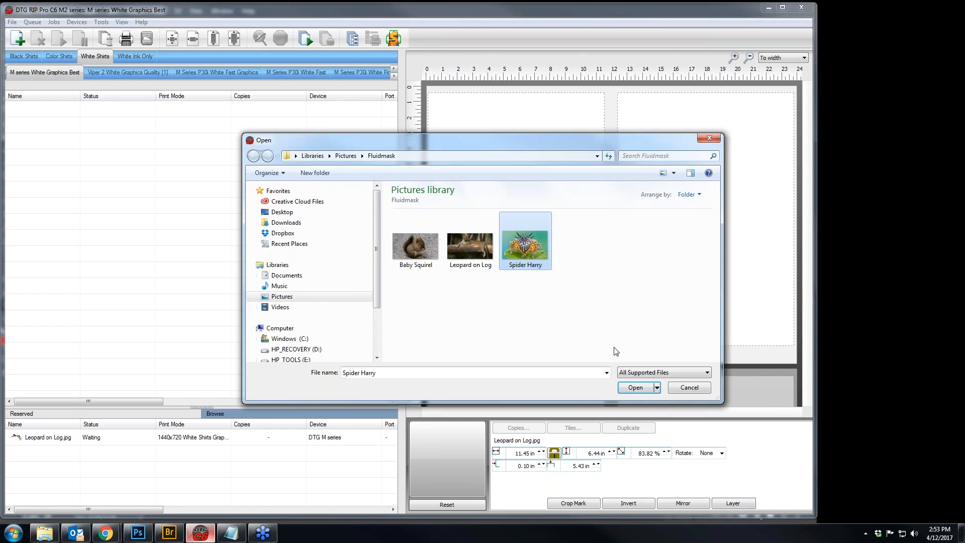
left_click(635, 388)
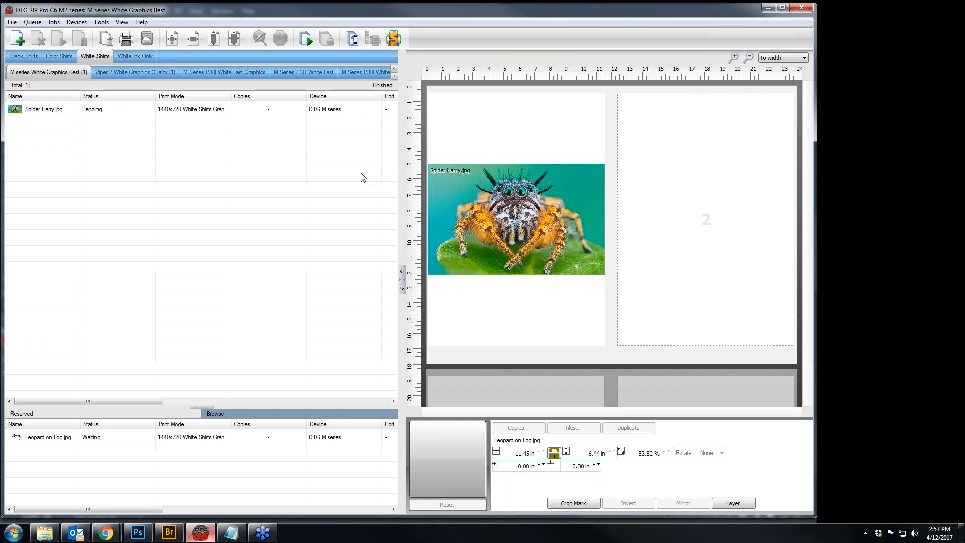
Step: Open the Spider Harry job for editing in FluidMask and hide the object edges
left_click(485, 212)
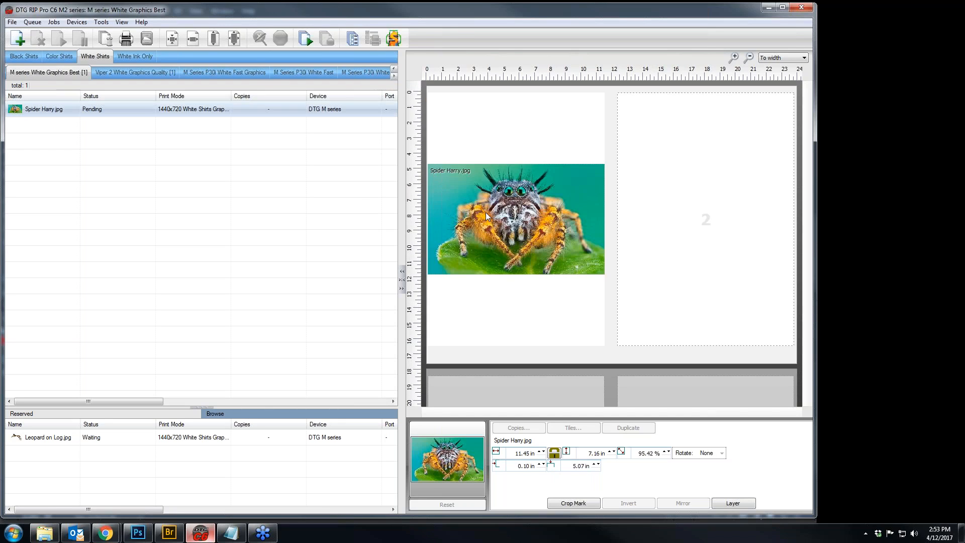
right_click(485, 212)
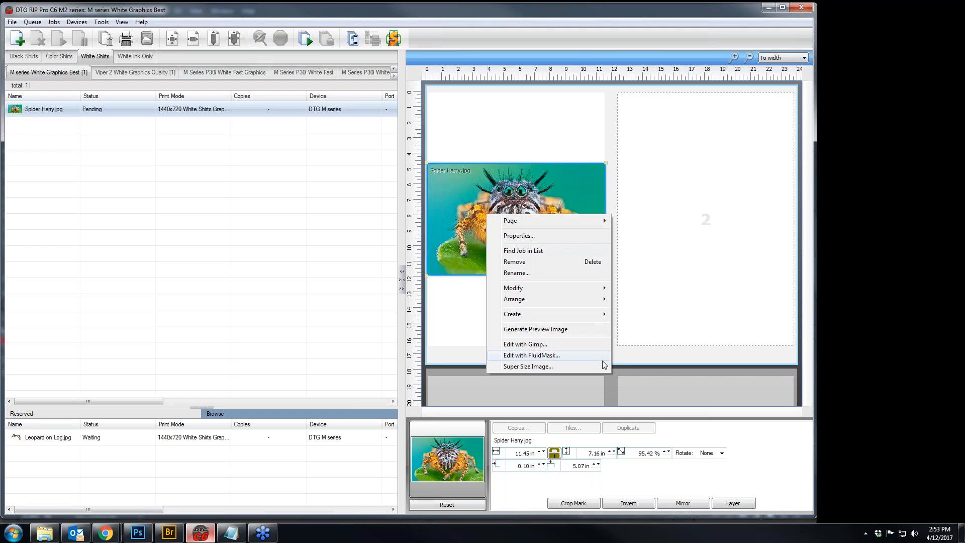
left_click(554, 354)
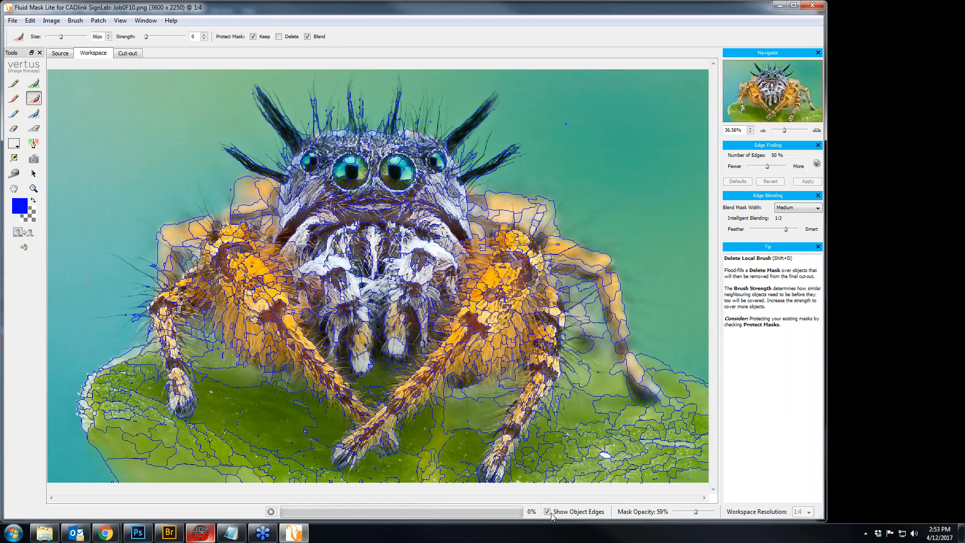
left_click(547, 512)
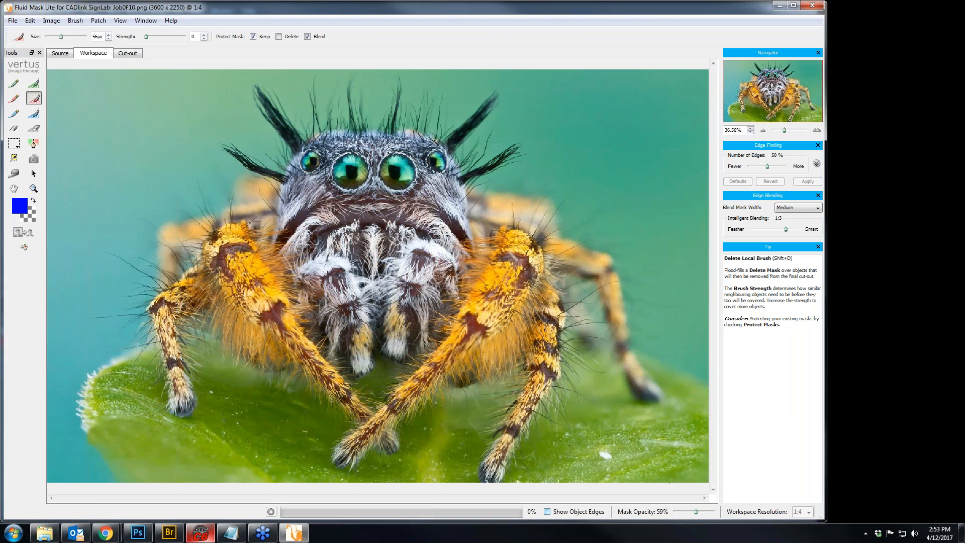
Step: Paint a blend mask over the hair tufts around the spider's head with the Blend Exact Brush at 26 px
left_click(14, 113)
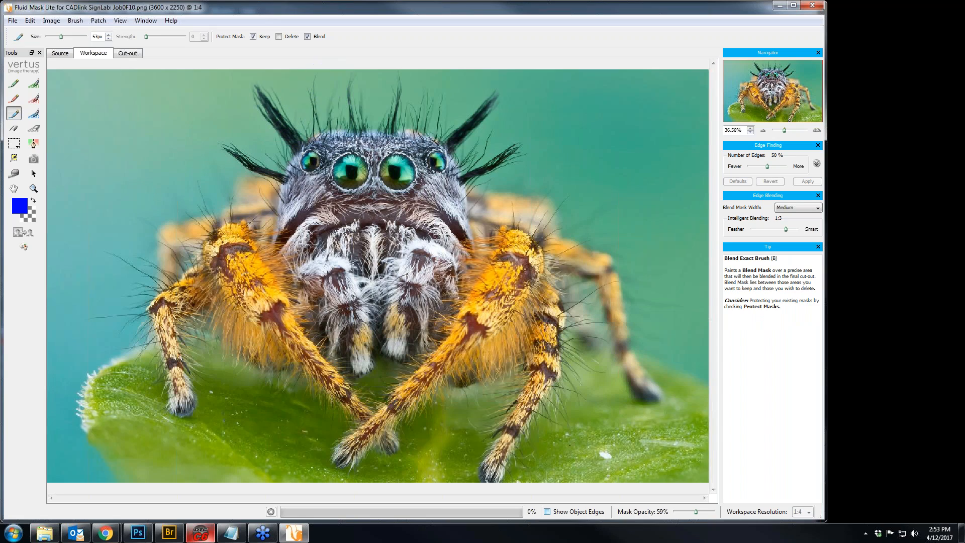
key("bracketleft")
key("bracketleft")
key("bracketleft")
key("bracketleft")
key("bracketleft")
key("bracketleft")
key("bracketleft")
mouse_move(256, 90)
left_mouse_down()
mouse_move(298, 148)
mouse_move(270, 101)
mouse_move(306, 121)
mouse_move(314, 120)
mouse_move(309, 98)
mouse_move(329, 121)
mouse_move(337, 86)
mouse_move(337, 122)
mouse_move(354, 124)
mouse_move(356, 76)
mouse_move(360, 120)
mouse_move(374, 127)
mouse_move(392, 109)
mouse_move(399, 73)
mouse_move(402, 132)
mouse_move(415, 106)
mouse_move(422, 130)
mouse_move(424, 102)
mouse_move(433, 137)
mouse_move(442, 99)
mouse_move(450, 113)
mouse_move(441, 130)
mouse_move(455, 148)
mouse_move(456, 131)
mouse_move(490, 98)
mouse_move(495, 112)
mouse_move(452, 150)
mouse_move(460, 169)
mouse_move(474, 148)
mouse_move(472, 176)
mouse_move(489, 137)
left_mouse_up()
mouse_move(465, 178)
left_mouse_down()
mouse_move(518, 147)
mouse_move(511, 168)
mouse_move(471, 176)
mouse_move(468, 184)
mouse_move(487, 189)
left_mouse_up()
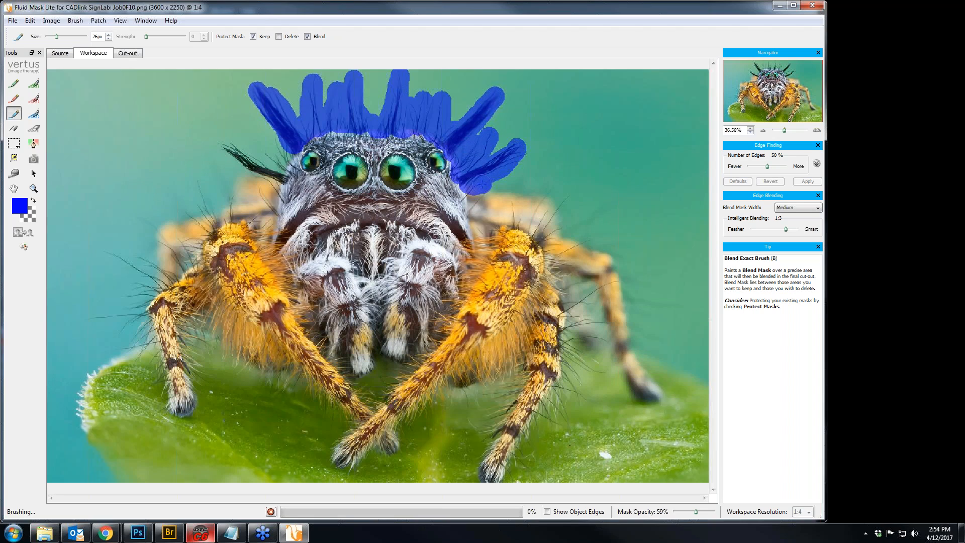
mouse_move(277, 142)
left_mouse_down()
mouse_move(279, 169)
mouse_move(272, 164)
mouse_move(280, 174)
mouse_move(219, 143)
left_mouse_up()
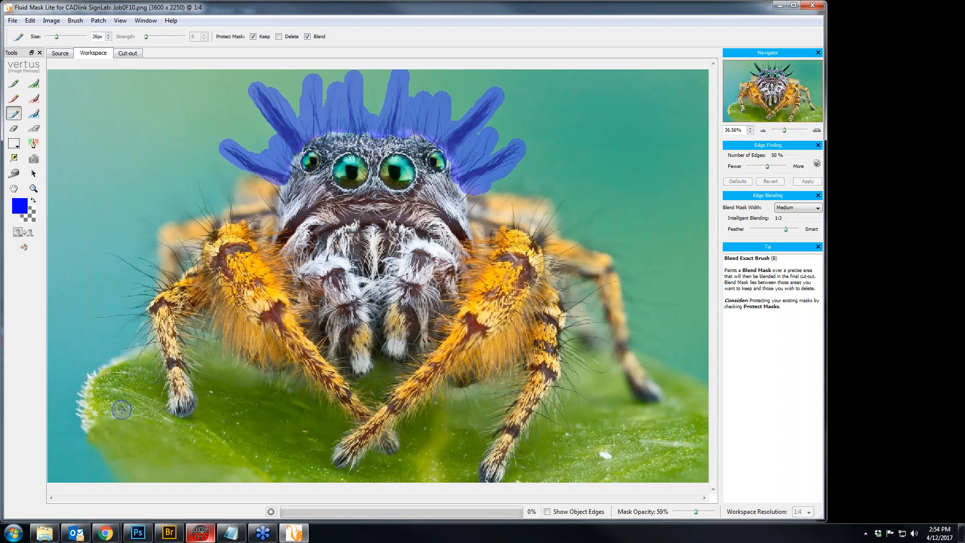
Step: Paint the blend mask over the outer hairs of the spider's left front leg with a 16 px brush
key("bracketleft")
key("bracketleft")
key("bracketleft")
key("bracketleft")
key("bracketleft")
mouse_move(166, 408)
left_mouse_down()
mouse_move(151, 336)
mouse_move(138, 355)
mouse_move(148, 330)
mouse_move(124, 348)
mouse_move(152, 321)
mouse_move(137, 329)
mouse_move(145, 313)
mouse_move(126, 324)
mouse_move(92, 320)
mouse_move(133, 311)
mouse_move(145, 304)
mouse_move(124, 294)
mouse_move(164, 285)
mouse_move(132, 282)
mouse_move(159, 279)
mouse_move(108, 250)
mouse_move(170, 284)
mouse_move(176, 275)
mouse_move(141, 260)
mouse_move(182, 276)
mouse_move(158, 234)
mouse_move(178, 264)
mouse_move(198, 256)
mouse_move(186, 248)
mouse_move(201, 247)
mouse_move(191, 242)
mouse_move(206, 232)
mouse_move(187, 211)
mouse_move(208, 228)
mouse_move(201, 213)
mouse_move(211, 221)
mouse_move(197, 185)
left_mouse_up()
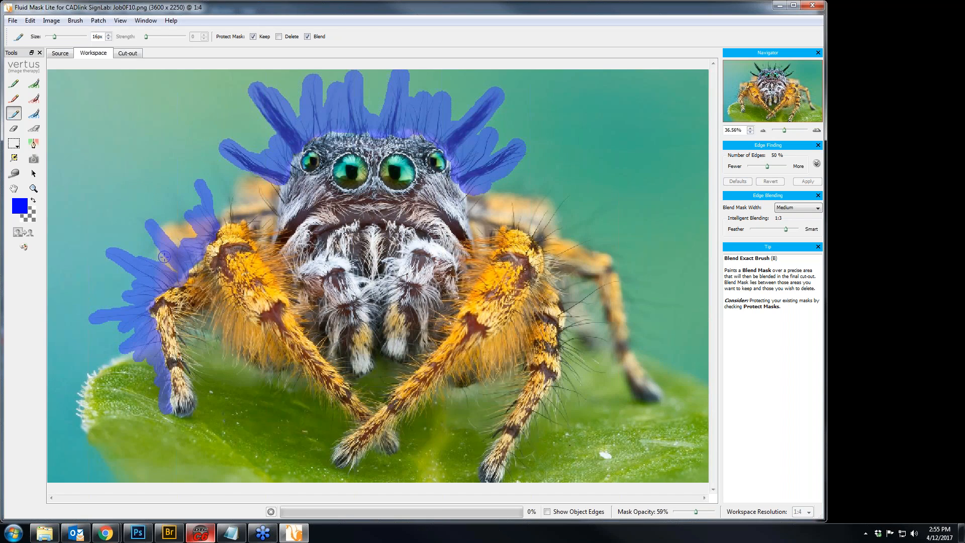
Step: Protect the blend mask and paint a keep mask over the blurred left rear leg with the Keep Exact Brush
left_click(14, 84)
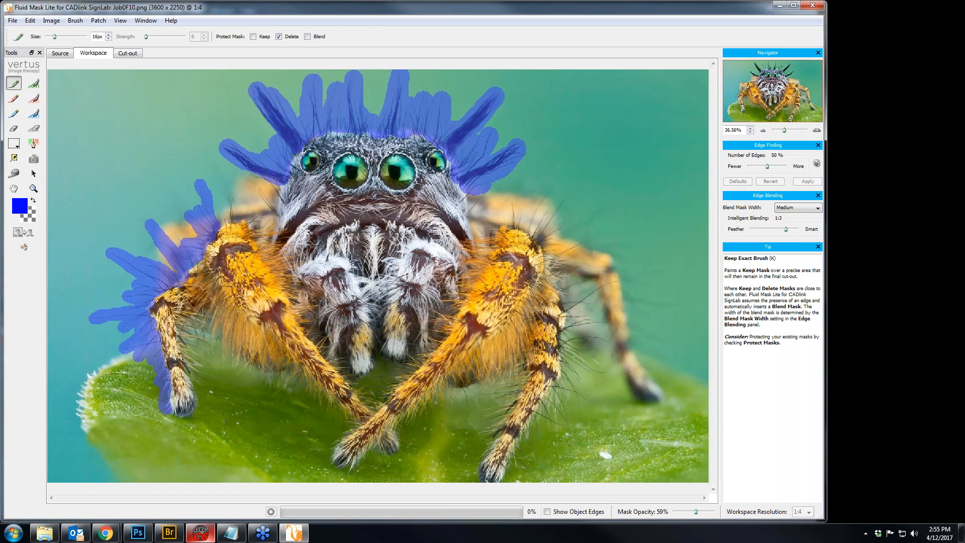
left_click(308, 36)
left_click_drag(162, 260, 173, 269)
mouse_move(164, 232)
left_mouse_down()
mouse_move(175, 241)
mouse_move(178, 231)
left_mouse_up()
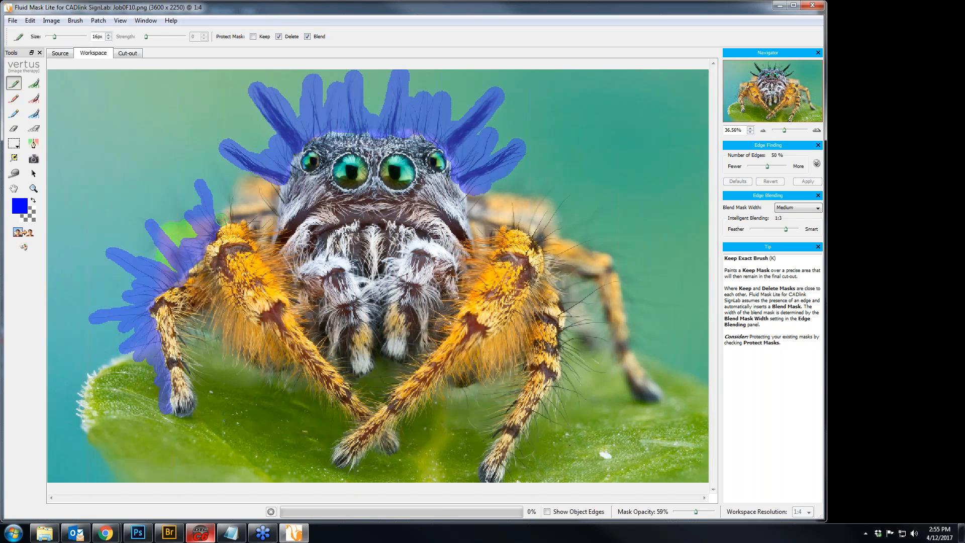
left_click_drag(226, 214, 239, 209)
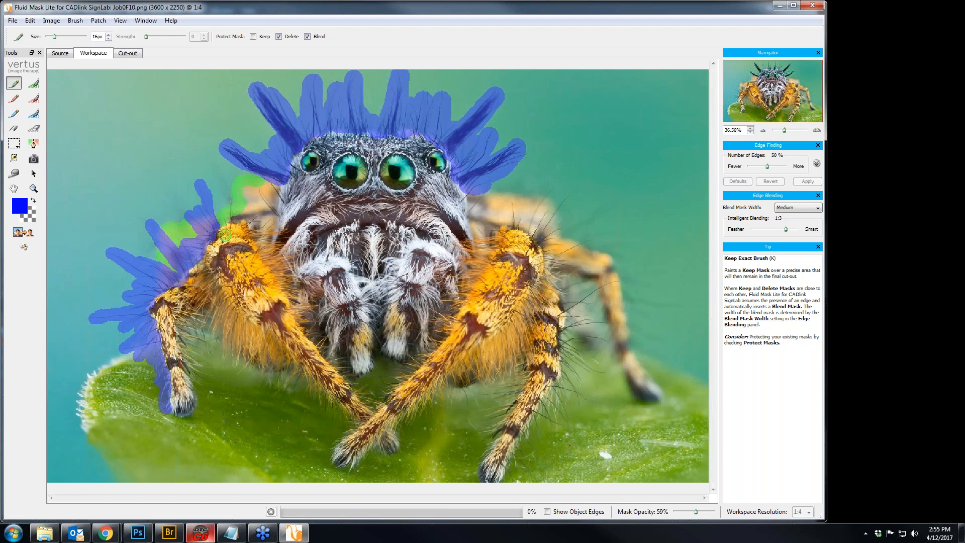
Step: Extend the blend mask along the inner and lower edges of the front legs and the right leg's outer hairs with a 13 px brush
key("b")
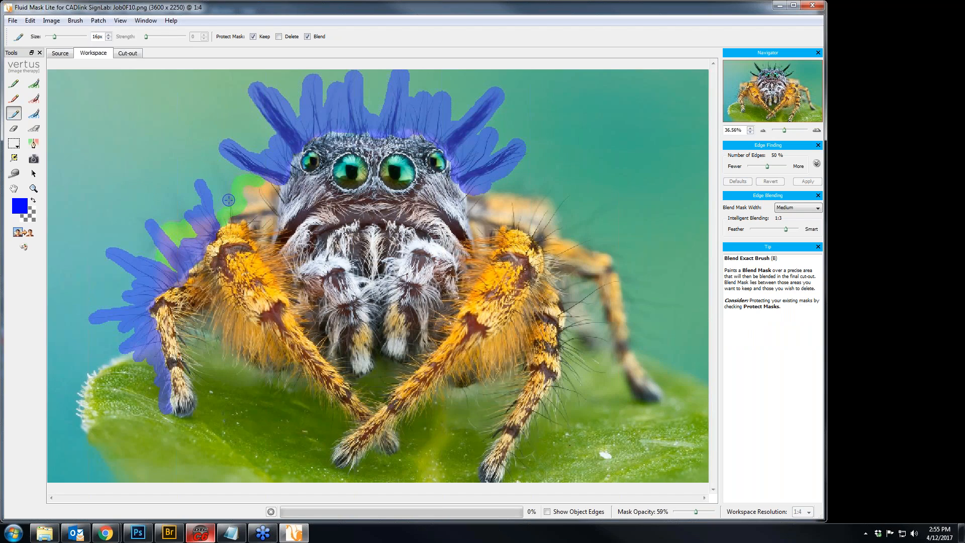
left_click(228, 200)
mouse_move(197, 401)
left_mouse_down()
mouse_move(190, 359)
mouse_move(207, 377)
mouse_move(197, 332)
mouse_move(194, 341)
mouse_move(187, 329)
mouse_move(200, 335)
mouse_move(195, 319)
mouse_move(207, 329)
mouse_move(206, 312)
mouse_move(238, 371)
mouse_move(248, 356)
mouse_move(249, 370)
mouse_move(260, 368)
mouse_move(269, 382)
mouse_move(277, 371)
mouse_move(280, 385)
mouse_move(291, 369)
mouse_move(327, 395)
mouse_move(350, 428)
mouse_move(332, 447)
mouse_move(332, 471)
mouse_move(350, 474)
mouse_move(373, 448)
mouse_move(402, 454)
mouse_move(400, 425)
mouse_move(446, 383)
mouse_move(466, 393)
mouse_move(520, 357)
mouse_move(525, 378)
mouse_move(484, 395)
mouse_move(512, 396)
mouse_move(489, 415)
left_mouse_up()
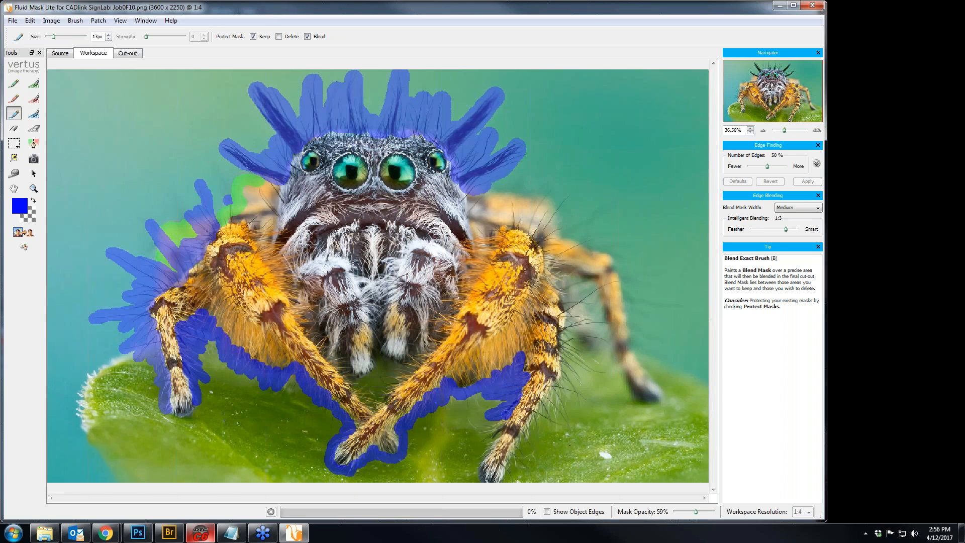
mouse_move(501, 420)
left_mouse_down()
mouse_move(477, 481)
mouse_move(506, 478)
mouse_move(515, 456)
mouse_move(525, 463)
mouse_move(518, 446)
mouse_move(537, 419)
mouse_move(540, 435)
mouse_move(542, 405)
mouse_move(551, 417)
mouse_move(547, 398)
mouse_move(567, 423)
mouse_move(555, 421)
mouse_move(568, 416)
mouse_move(557, 379)
mouse_move(584, 400)
mouse_move(560, 364)
mouse_move(582, 380)
mouse_move(572, 354)
mouse_move(602, 371)
mouse_move(559, 341)
mouse_move(601, 339)
mouse_move(563, 336)
mouse_move(598, 324)
mouse_move(585, 331)
mouse_move(594, 334)
mouse_move(566, 310)
left_mouse_up()
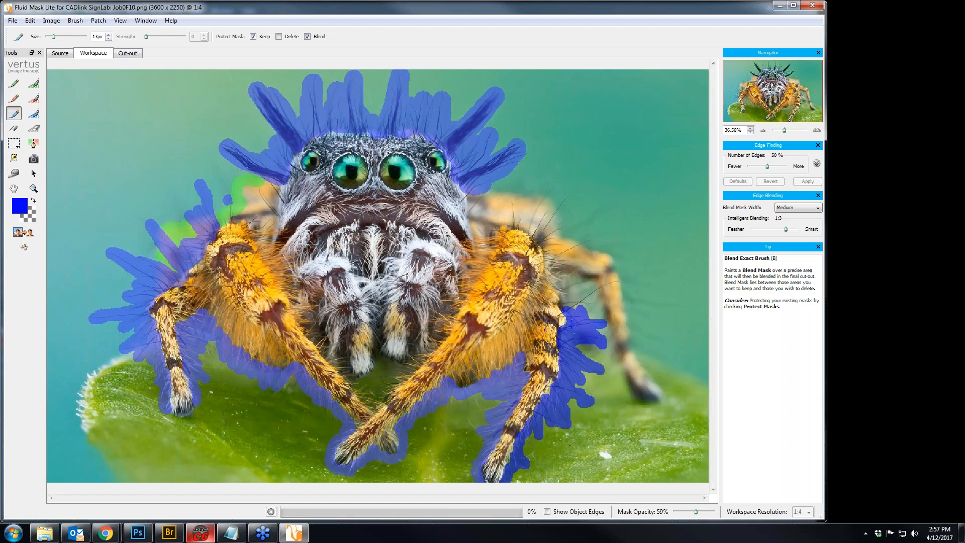
left_click_drag(569, 321, 563, 326)
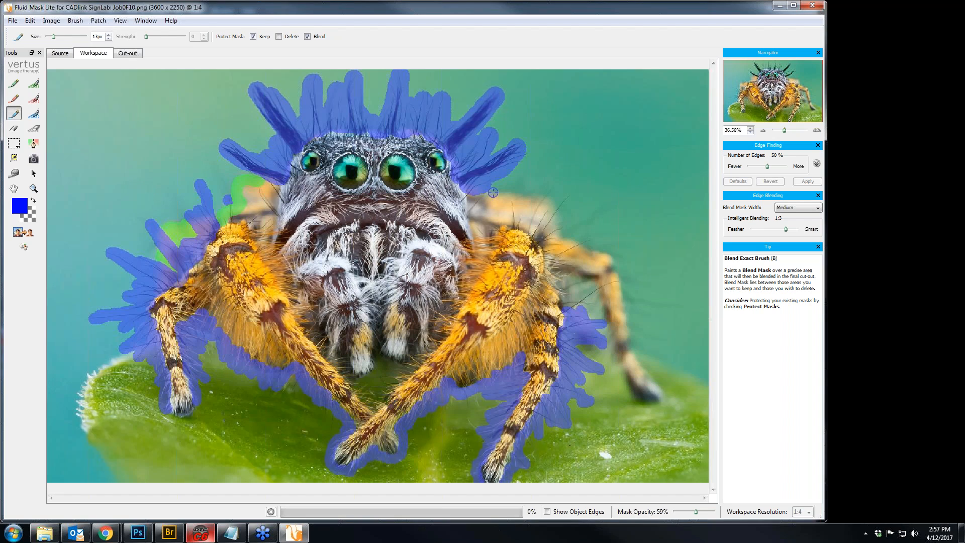
Step: Paint the blend mask around the right rear leg with a 9 px brush and in the gap below the mouthparts at 14 px
key("[")
left_click_drag(490, 191, 543, 200)
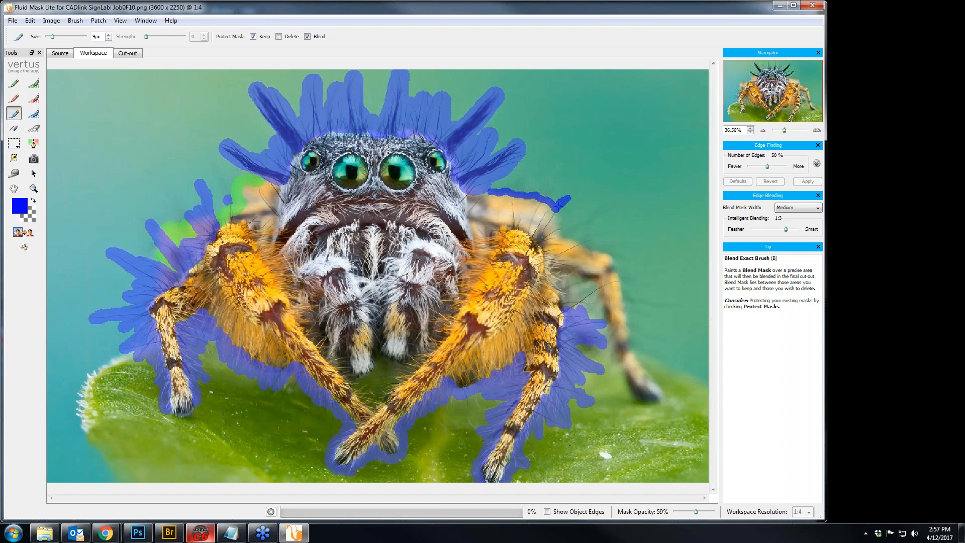
mouse_move(557, 219)
left_mouse_down()
mouse_move(607, 252)
mouse_move(623, 289)
left_mouse_up()
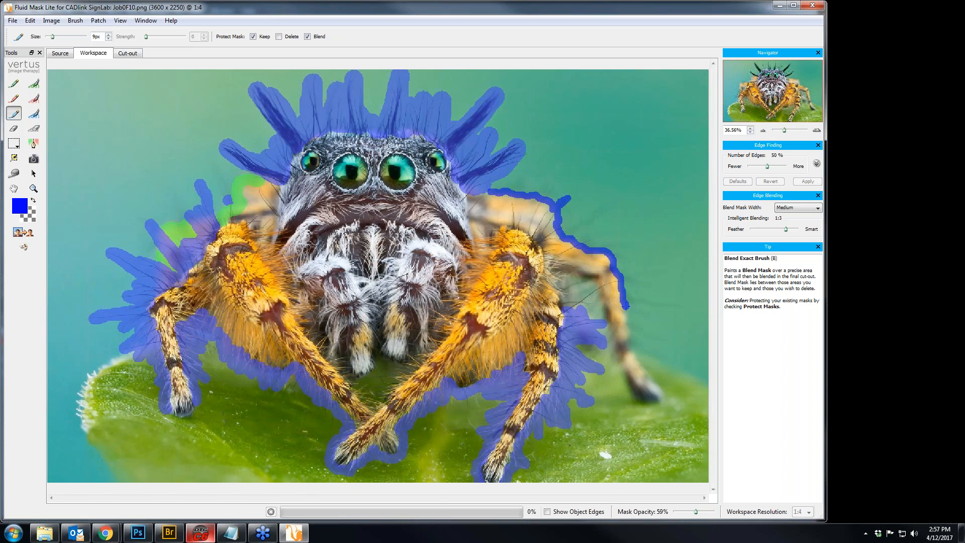
mouse_move(630, 322)
left_mouse_down()
mouse_move(640, 366)
mouse_move(663, 394)
mouse_move(646, 401)
mouse_move(611, 350)
mouse_move(598, 288)
mouse_move(561, 305)
left_mouse_up()
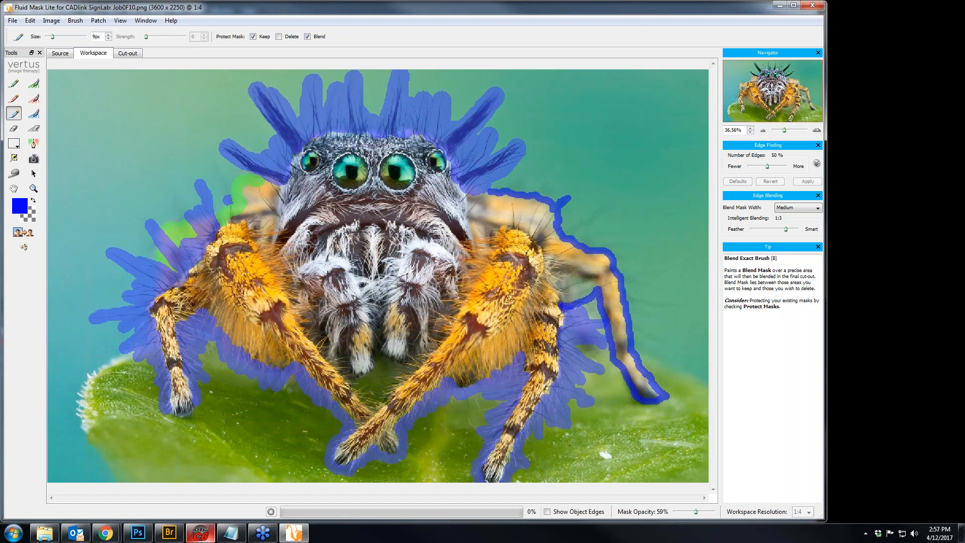
mouse_move(593, 282)
left_mouse_down()
mouse_move(575, 274)
mouse_move(560, 284)
mouse_move(579, 281)
left_mouse_up()
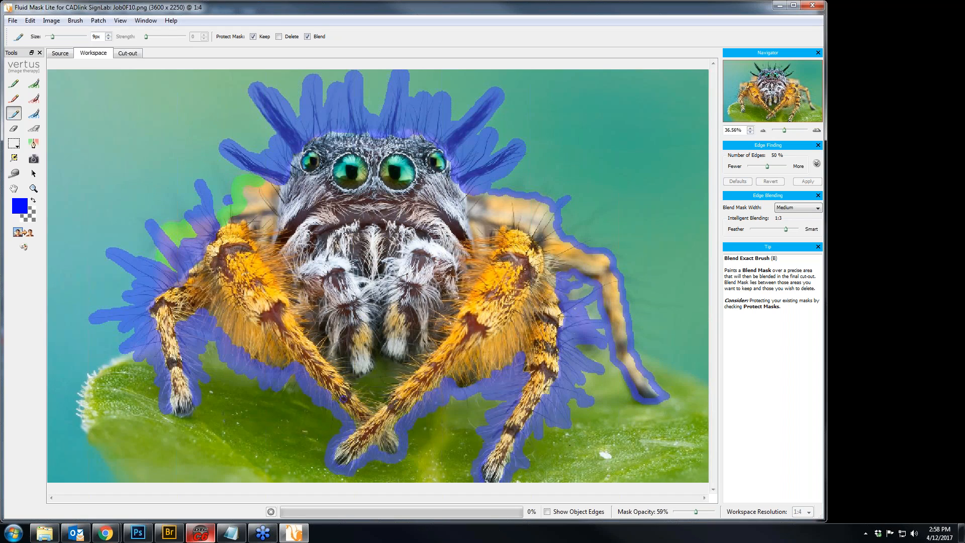
key("bracketright")
mouse_move(352, 383)
left_mouse_down()
mouse_move(376, 405)
mouse_move(374, 396)
mouse_move(393, 385)
mouse_move(384, 382)
mouse_move(413, 367)
mouse_move(376, 350)
mouse_move(358, 378)
left_mouse_up()
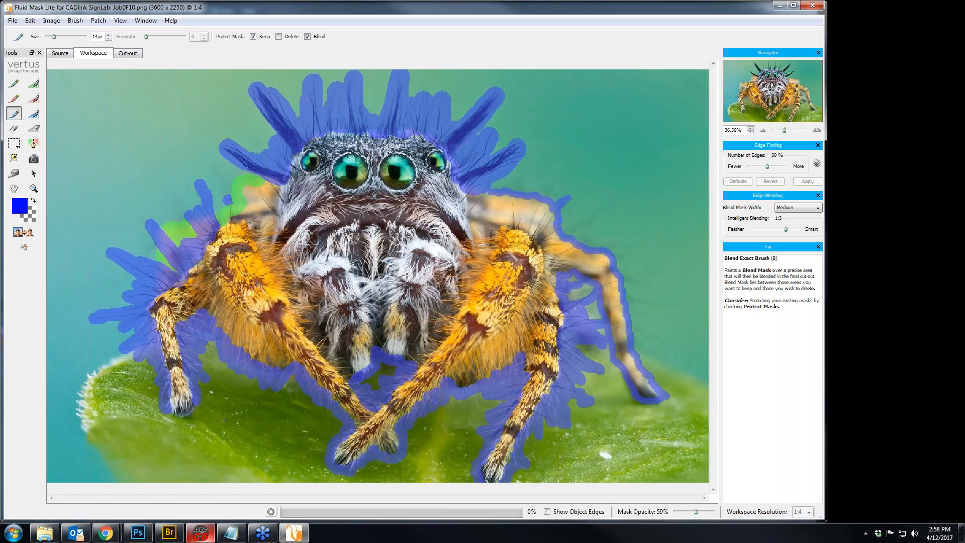
Step: Flood-fill a delete mask over the gap below the mouthparts with the Delete Local Brush
left_click(34, 98)
left_click(374, 386)
left_click(390, 369)
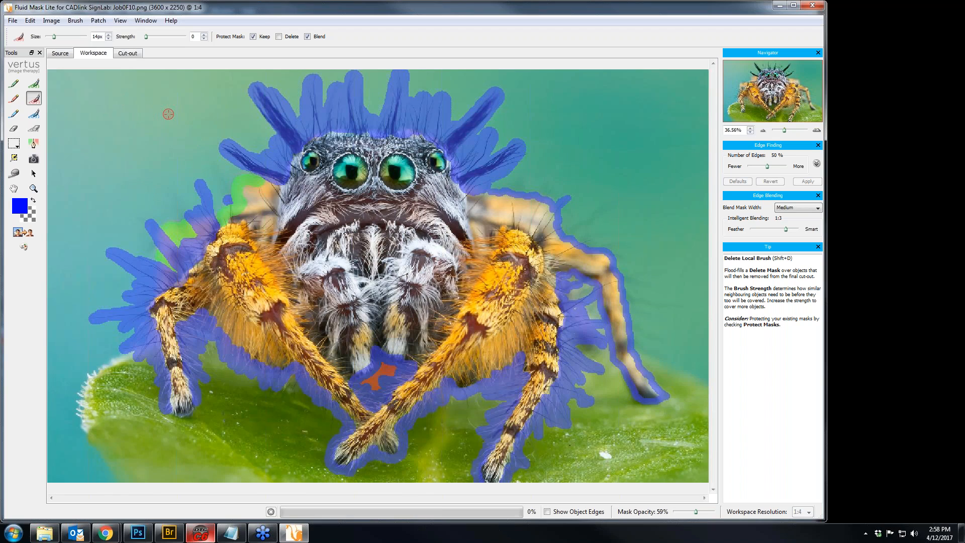
Step: Enlarge the Delete Local Brush to 74 px and paint a delete mask over the background and leaf edge left of the spider
scroll(169, 114, "down", 2)
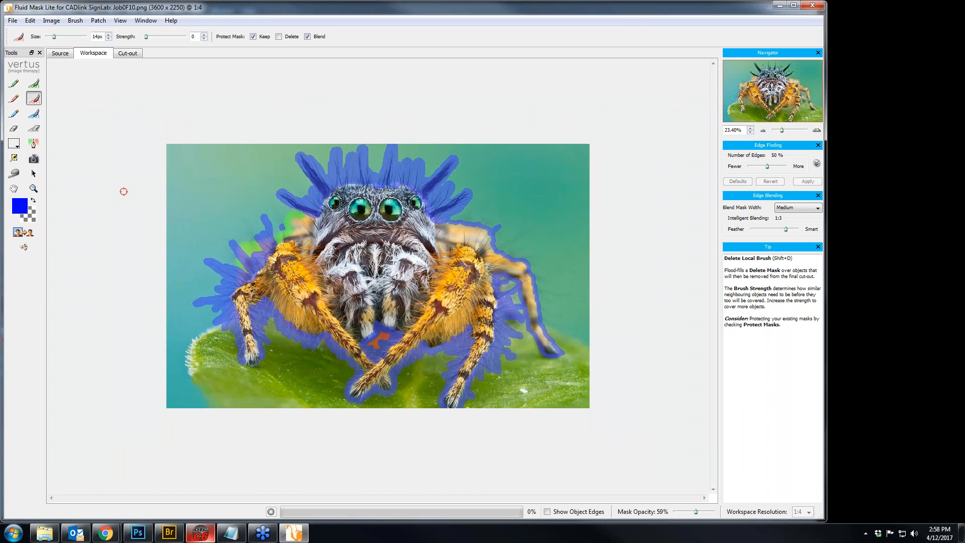
key("bracketright")
key("bracketright")
key("bracketright")
key("bracketright")
key("bracketright")
key("bracketright")
mouse_move(176, 157)
left_mouse_down()
mouse_move(195, 402)
mouse_move(183, 417)
mouse_move(173, 375)
mouse_move(180, 273)
mouse_move(201, 287)
mouse_move(217, 329)
mouse_move(201, 419)
left_mouse_up()
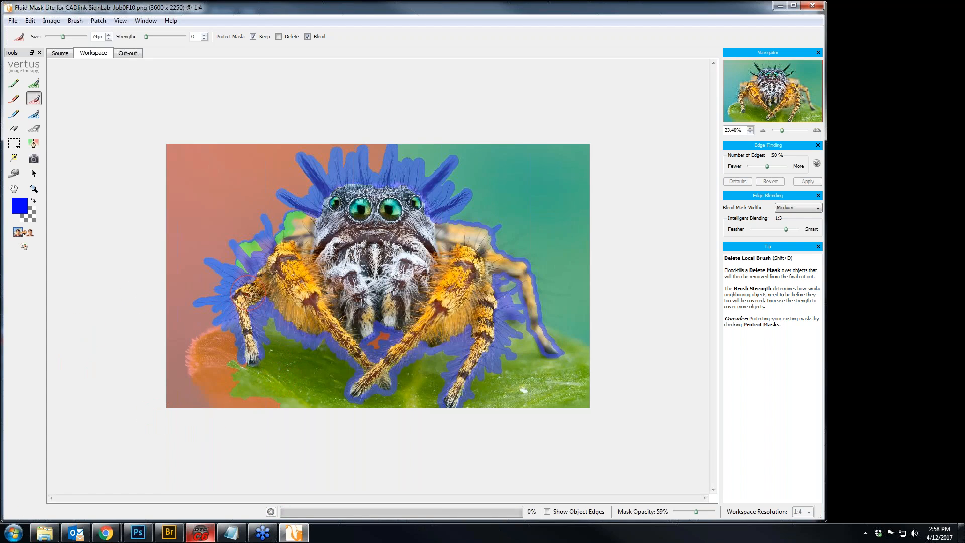
Step: Paint a keep mask over the tip of the spider's left front foot with the Keep Exact Brush at 14 px
key("k")
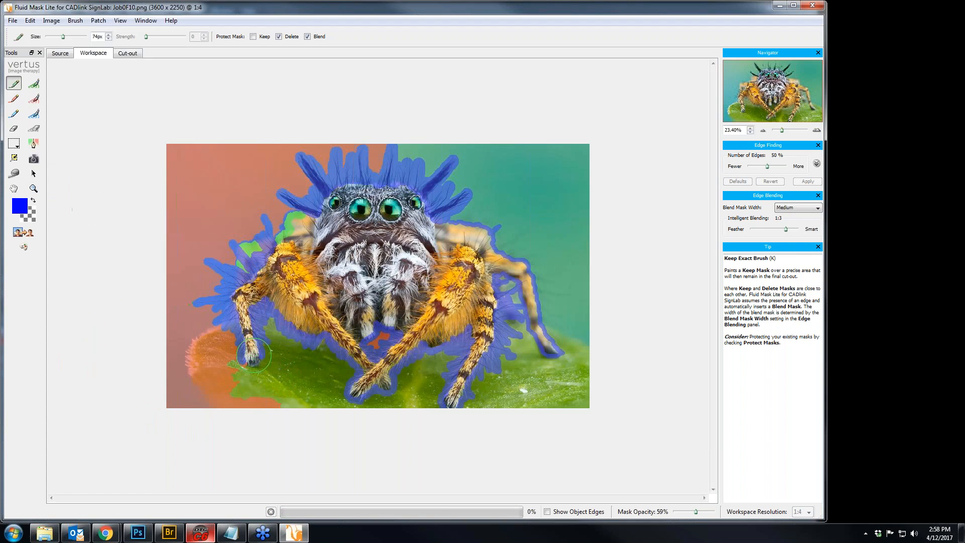
key("[")
key("[")
key("[")
key("[")
key("[")
key("[")
Step: Protect the keep and blend masks and paint a delete mask between the two right legs with the Delete Exact Brush
key("d")
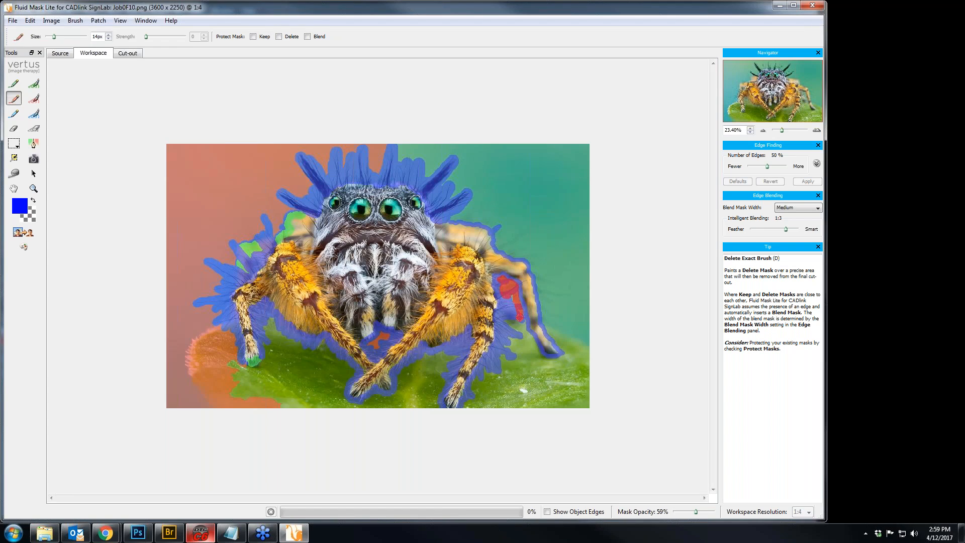
left_click_drag(520, 318, 520, 315)
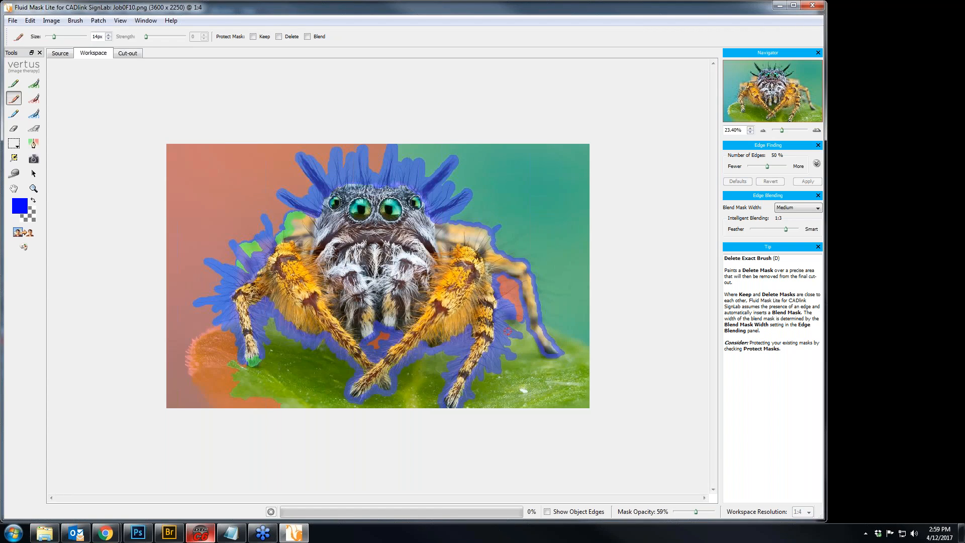
key("ctrl+z")
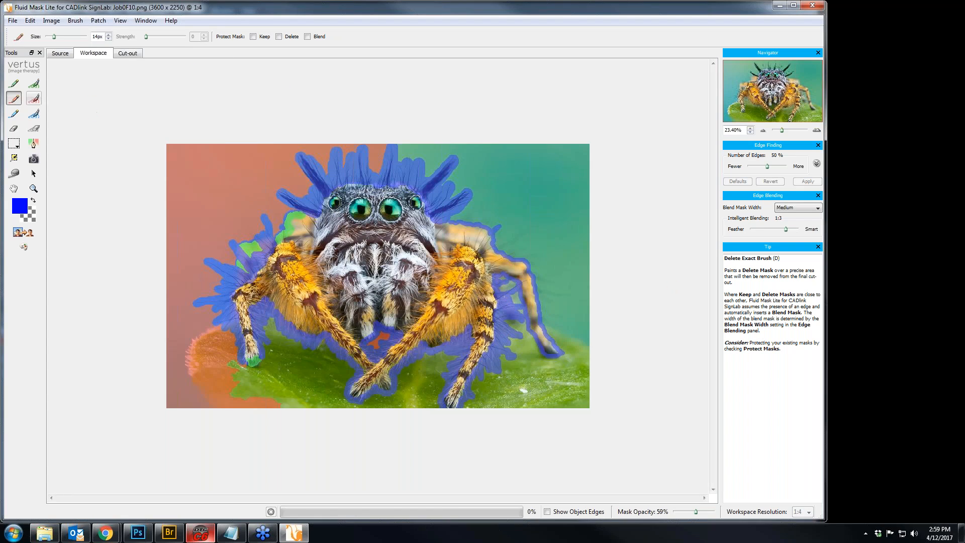
left_click(253, 38)
left_click(307, 38)
left_click_drag(514, 298, 520, 312)
Step: Paint the delete mask over the leaf beneath the spider, from the left front foot to the right front leg, at 36 px
key("]")
mouse_move(229, 365)
left_mouse_down()
mouse_move(273, 360)
mouse_move(273, 324)
mouse_move(347, 370)
mouse_move(341, 407)
mouse_move(231, 398)
mouse_move(235, 383)
mouse_move(248, 387)
mouse_move(290, 347)
mouse_move(322, 364)
mouse_move(326, 384)
mouse_move(320, 395)
mouse_move(253, 399)
mouse_move(291, 364)
mouse_move(322, 377)
mouse_move(294, 375)
left_mouse_up()
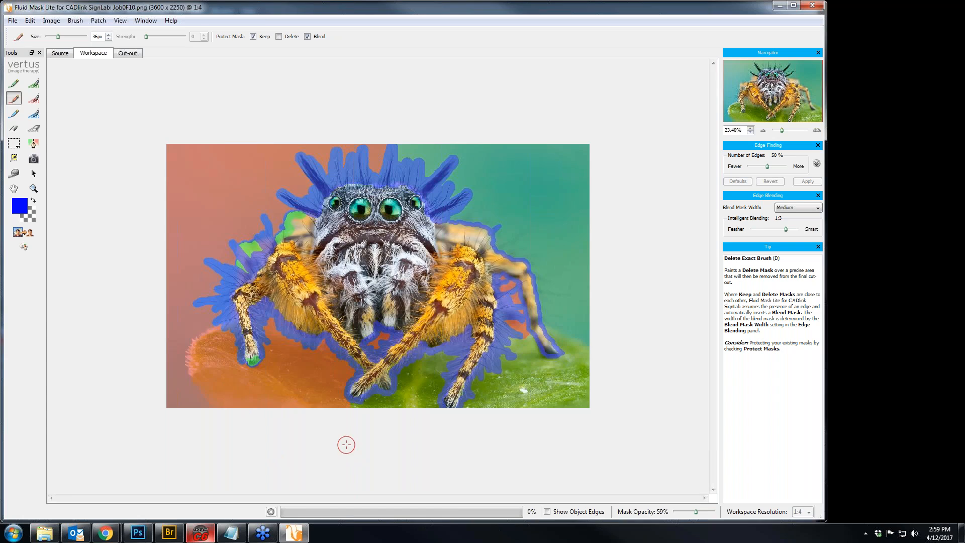
mouse_move(352, 411)
left_mouse_down()
mouse_move(387, 407)
mouse_move(428, 359)
mouse_move(447, 362)
left_mouse_up()
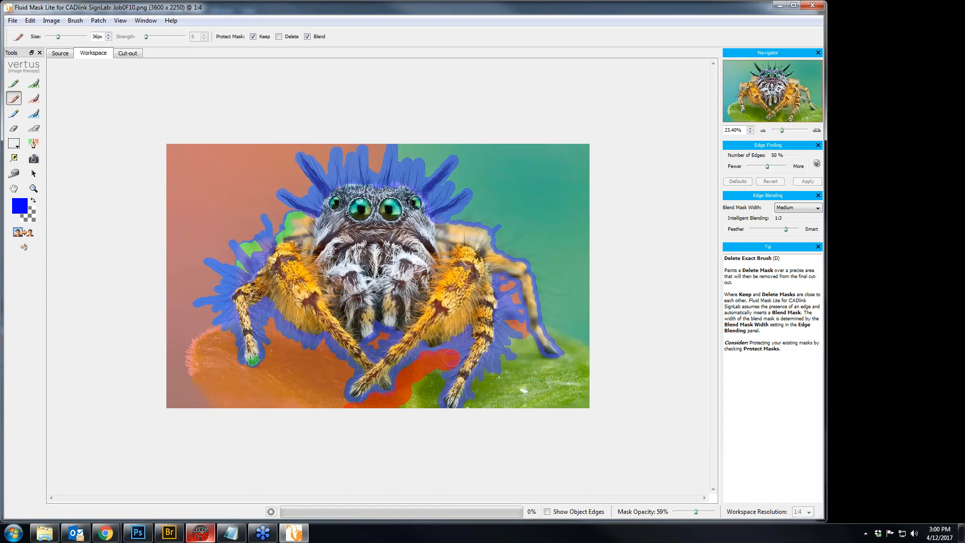
mouse_move(452, 355)
left_mouse_down()
mouse_move(431, 405)
mouse_move(416, 410)
mouse_move(416, 391)
mouse_move(431, 377)
mouse_move(417, 410)
left_mouse_up()
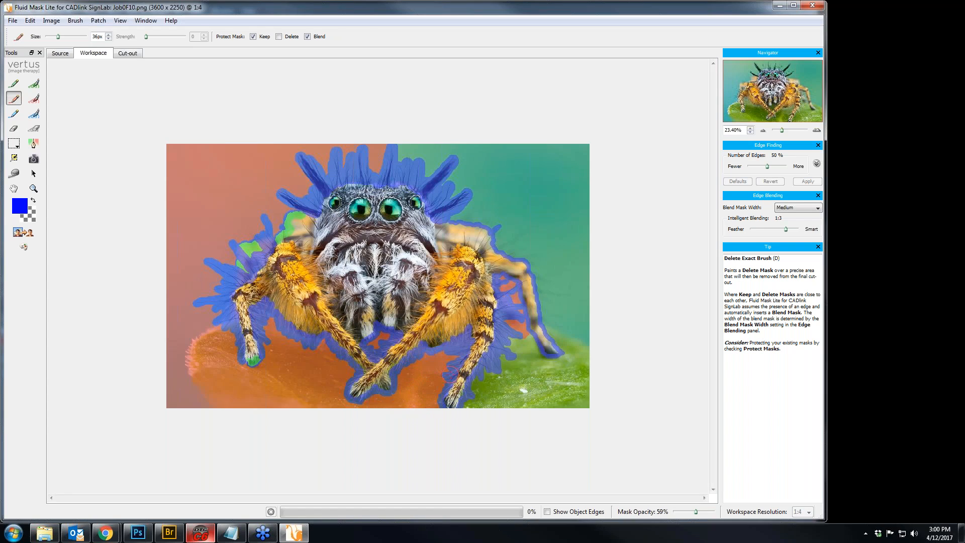
Step: Paint the delete mask over the leaf and all background to the right of the spider with the 36 px brush
mouse_move(473, 409)
left_mouse_down()
mouse_move(487, 372)
mouse_move(526, 340)
mouse_move(513, 341)
mouse_move(491, 414)
mouse_move(514, 384)
mouse_move(538, 401)
mouse_move(586, 404)
mouse_move(538, 394)
mouse_move(520, 355)
mouse_move(507, 386)
mouse_move(532, 352)
mouse_move(553, 366)
mouse_move(572, 358)
mouse_move(573, 376)
mouse_move(533, 371)
mouse_move(552, 390)
mouse_move(590, 398)
mouse_move(586, 147)
left_mouse_up()
mouse_move(409, 142)
left_mouse_down()
mouse_move(398, 146)
mouse_move(404, 155)
mouse_move(432, 172)
mouse_move(457, 157)
mouse_move(455, 212)
mouse_move(497, 222)
mouse_move(520, 254)
mouse_move(534, 252)
left_mouse_up()
key("ctrl+z")
mouse_move(457, 214)
left_mouse_down()
mouse_move(491, 217)
mouse_move(504, 243)
mouse_move(546, 286)
left_mouse_up()
mouse_move(404, 155)
left_mouse_down()
mouse_move(603, 146)
mouse_move(402, 156)
mouse_move(591, 170)
mouse_move(426, 173)
mouse_move(591, 185)
mouse_move(450, 185)
left_mouse_up()
mouse_move(461, 196)
left_mouse_down()
mouse_move(576, 209)
mouse_move(574, 352)
mouse_move(556, 214)
mouse_move(502, 211)
mouse_move(515, 232)
mouse_move(548, 228)
mouse_move(579, 402)
mouse_move(564, 330)
left_mouse_up()
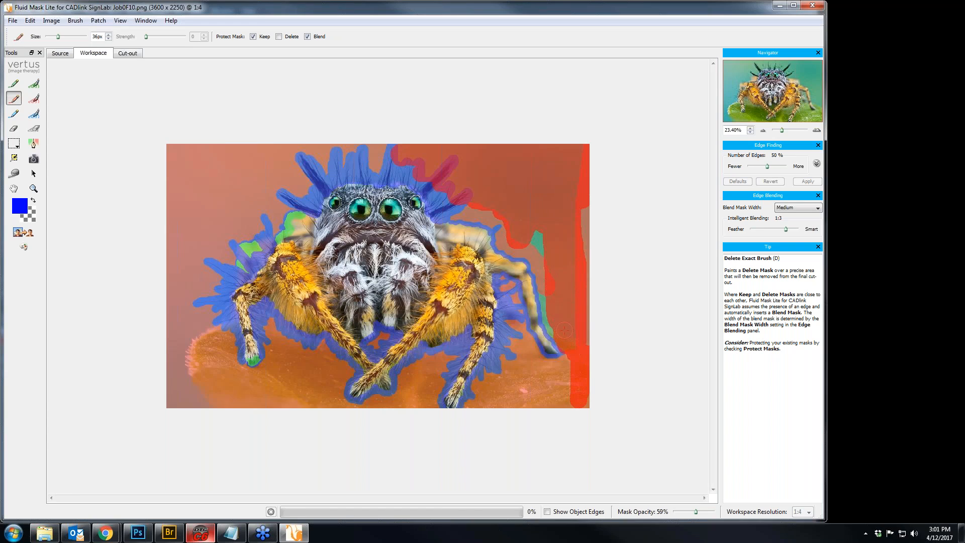
mouse_move(548, 308)
left_mouse_down()
mouse_move(535, 236)
mouse_move(533, 245)
left_mouse_up()
key("ctrl+z")
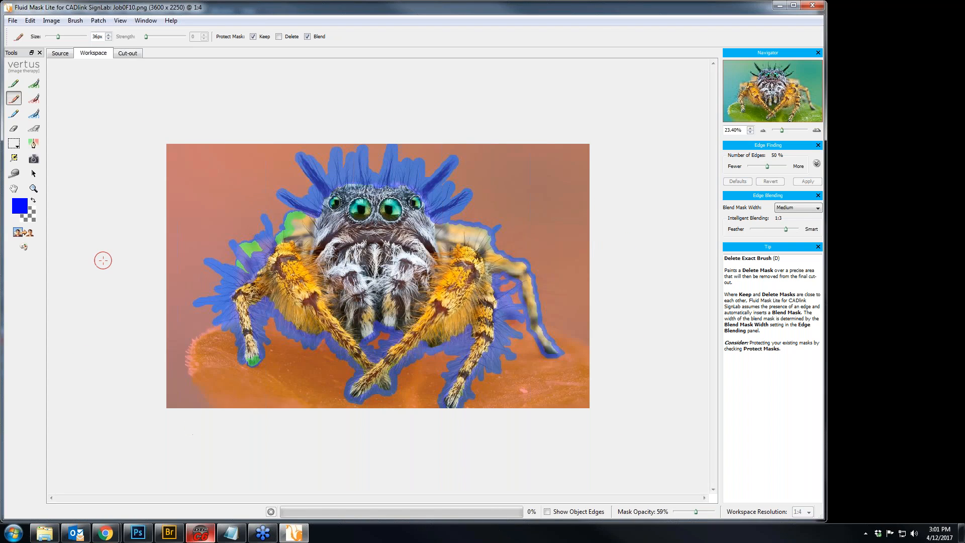
Step: Auto-fill the unmasked areas with a keep mask and set the primary background color to black
left_click(51, 20)
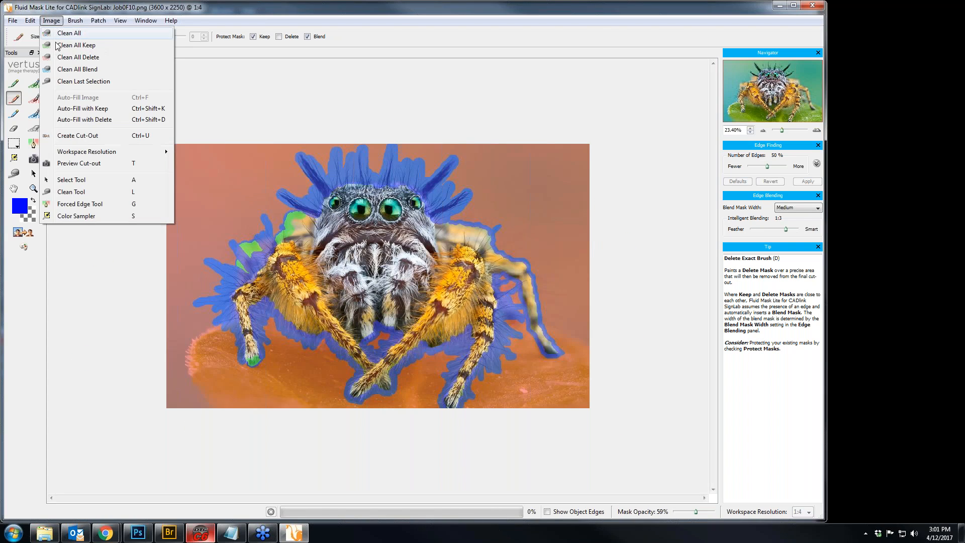
left_click(63, 108)
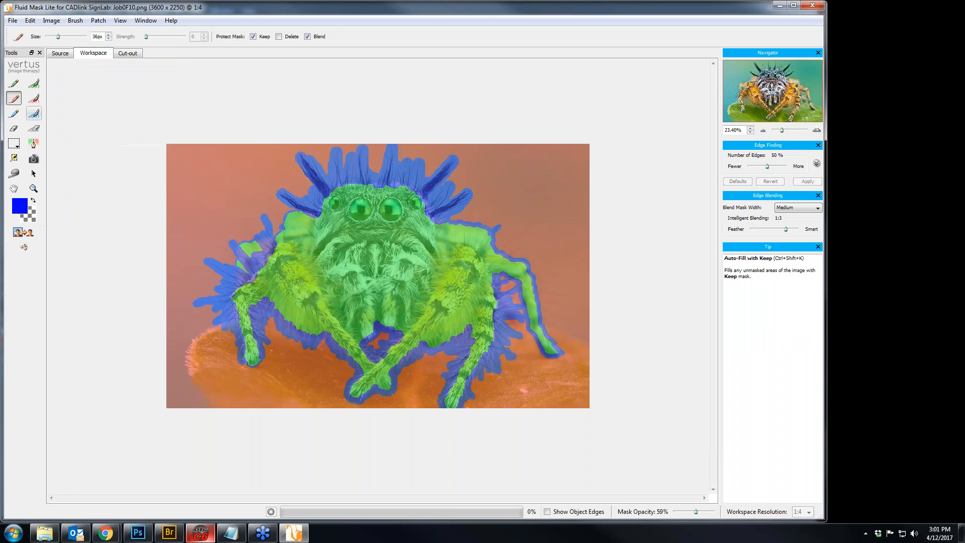
left_click(19, 214)
left_click(297, 196)
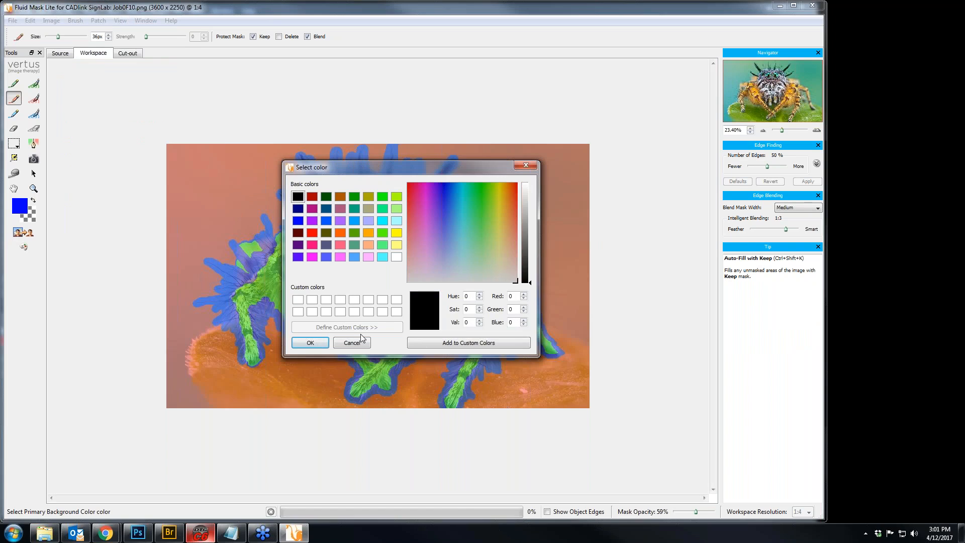
left_click(310, 342)
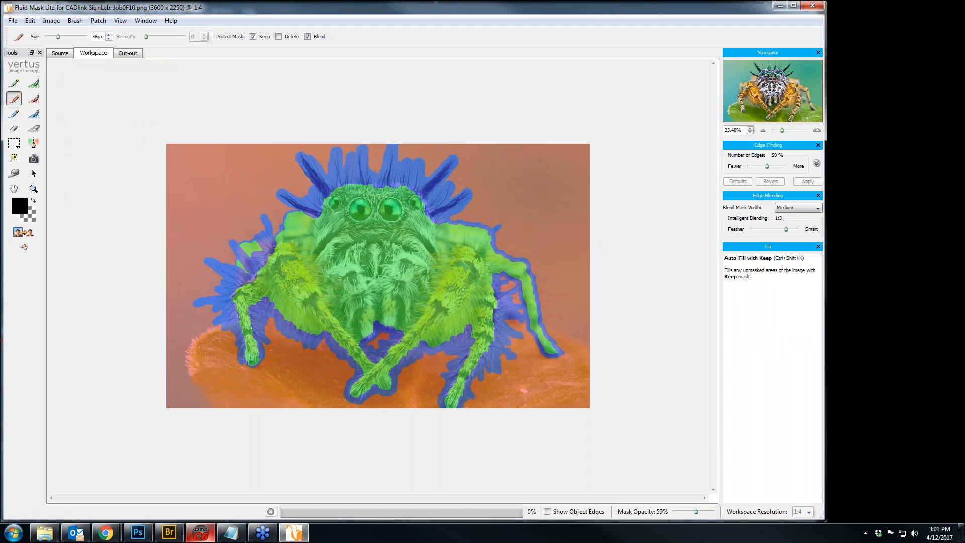
Step: Create the cut-out and change its background color to a gray of RGB 102, 102, 102
left_click(25, 236)
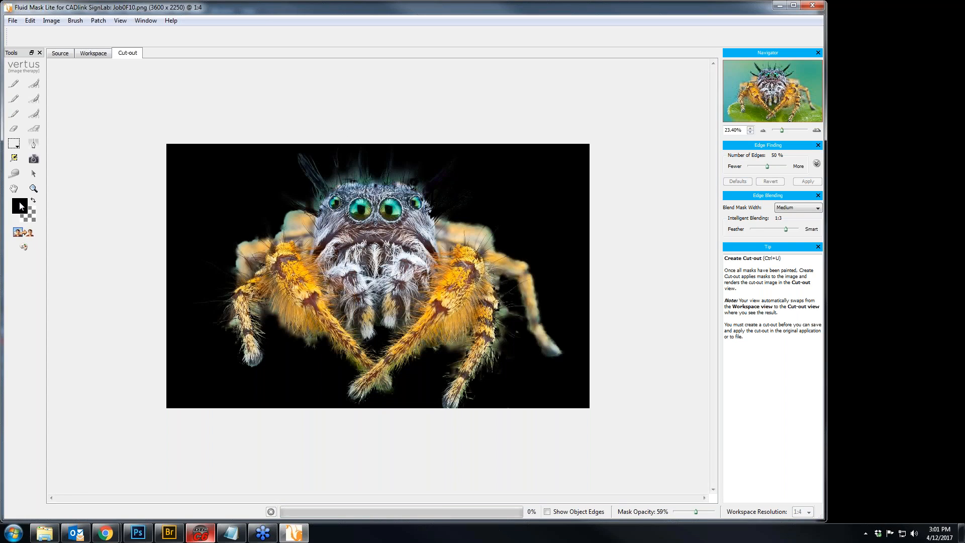
left_click(21, 205)
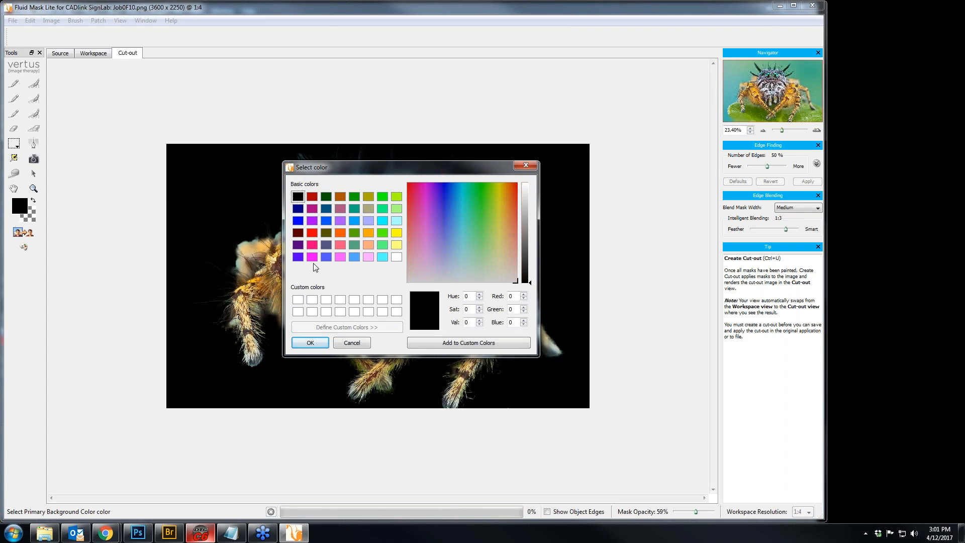
left_click_drag(526, 287, 527, 243)
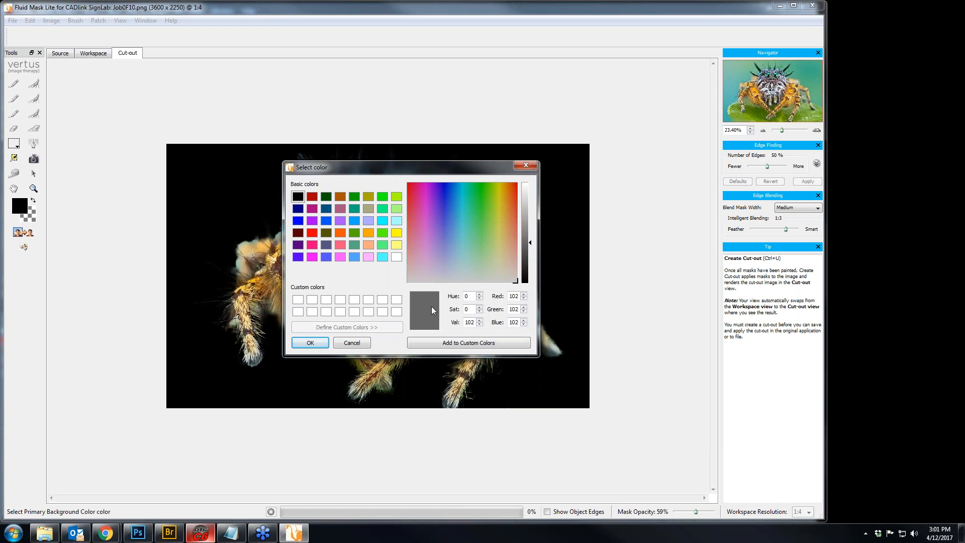
left_click(310, 342)
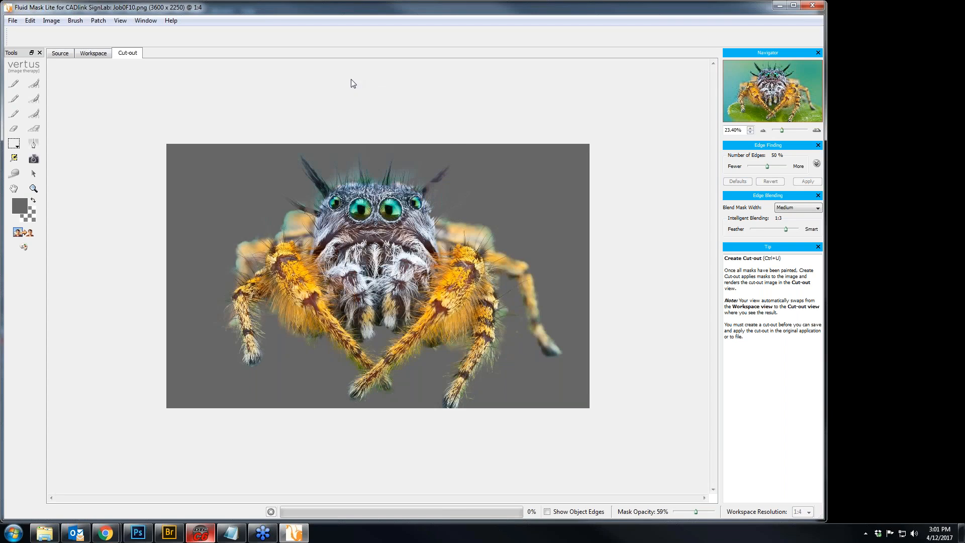
Step: Save and apply the cut-out, and send the Spider Harry job from DTG RIP Pro to Photoshop
left_click(12, 20)
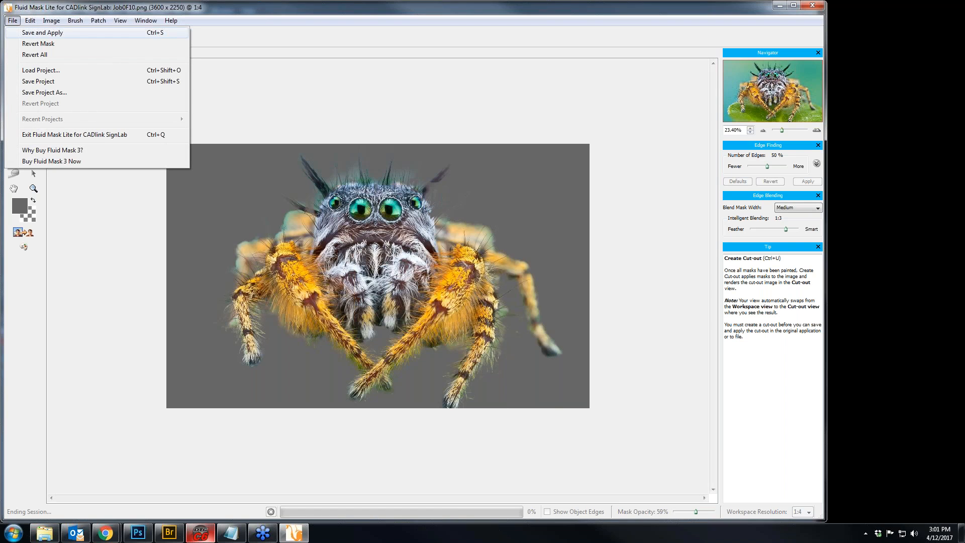
left_click(38, 33)
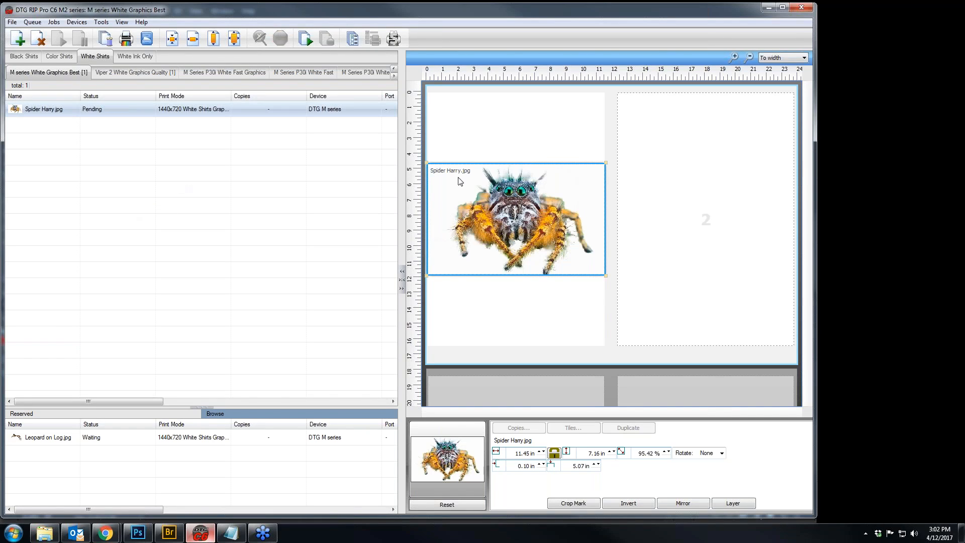
right_click(146, 115)
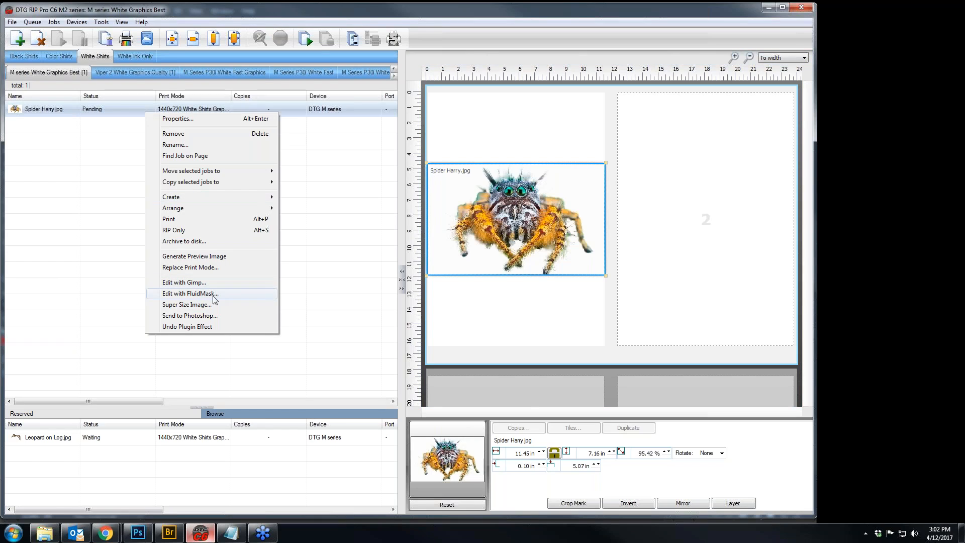
left_click(215, 316)
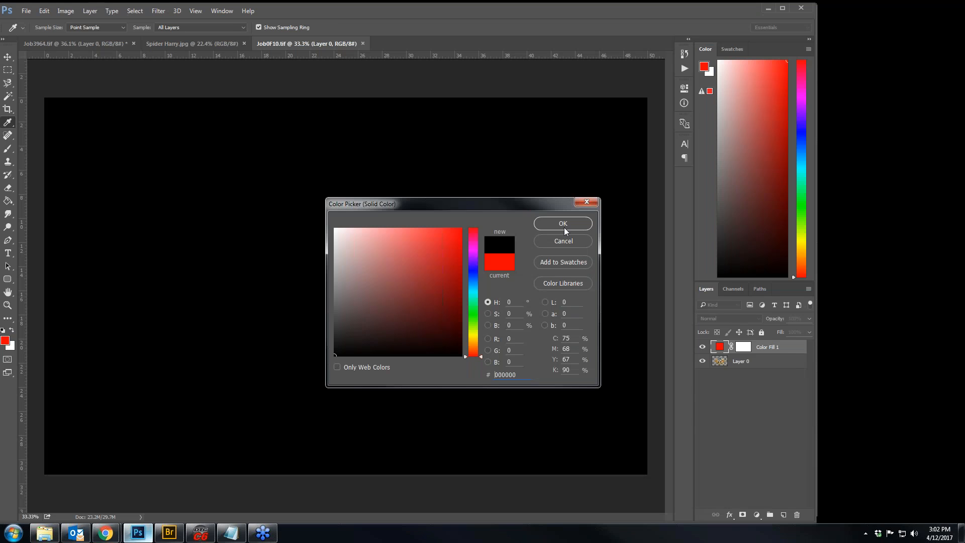
Step: Accept black (000000) for the solid color fill layer and move it beneath Layer 0
left_click(566, 224)
left_click_drag(777, 353, 776, 409)
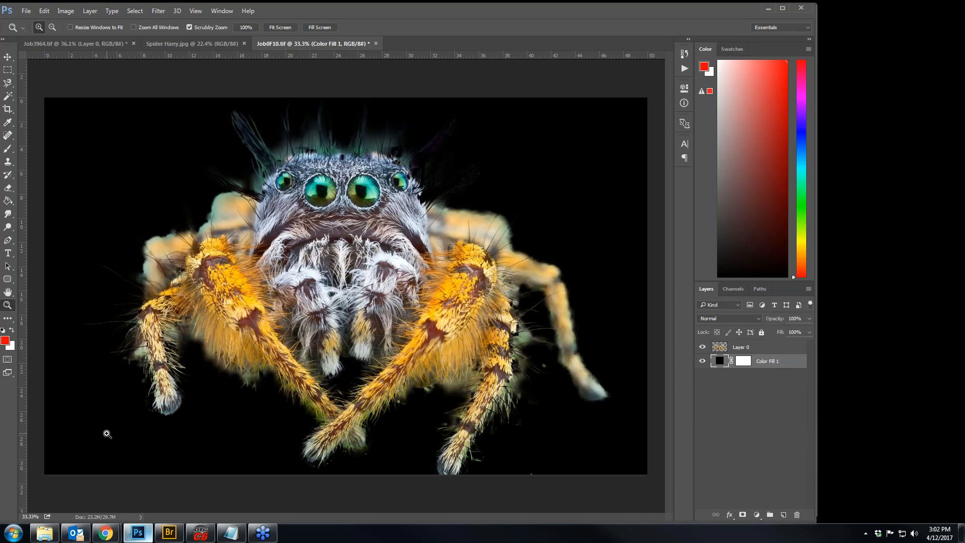
Step: Burn the light fringe along the outer edges of the left legs on Layer 0 at 150 px, Midtones, 50% exposure
key("e")
left_click(761, 350)
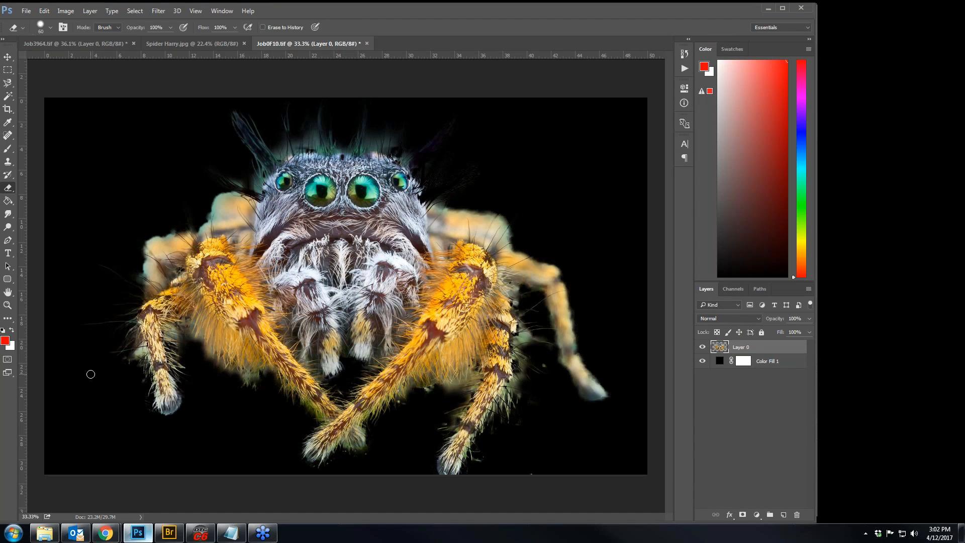
key("bracketleft")
key("bracketleft")
key("bracketleft")
key("bracketleft")
key("bracketleft")
key("bracketleft")
left_click_drag(9, 229, 49, 235)
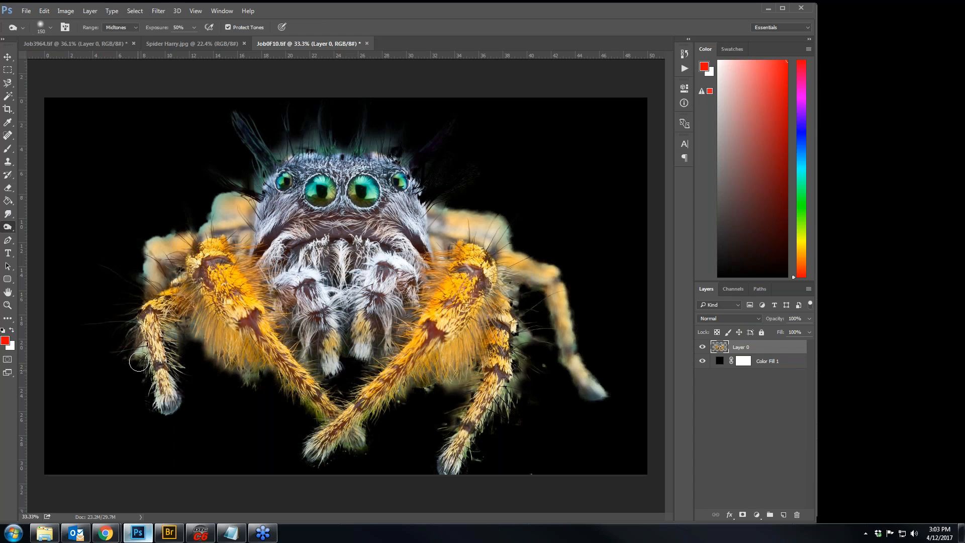
left_click(139, 353)
mouse_move(139, 353)
left_mouse_down()
mouse_move(135, 387)
mouse_move(180, 353)
mouse_move(171, 332)
mouse_move(187, 336)
mouse_move(194, 325)
mouse_move(229, 372)
mouse_move(201, 351)
mouse_move(246, 382)
mouse_move(266, 374)
mouse_move(224, 398)
mouse_move(184, 391)
mouse_move(216, 408)
mouse_move(180, 332)
mouse_move(198, 332)
mouse_move(184, 295)
mouse_move(136, 247)
mouse_move(146, 267)
mouse_move(168, 226)
left_mouse_up()
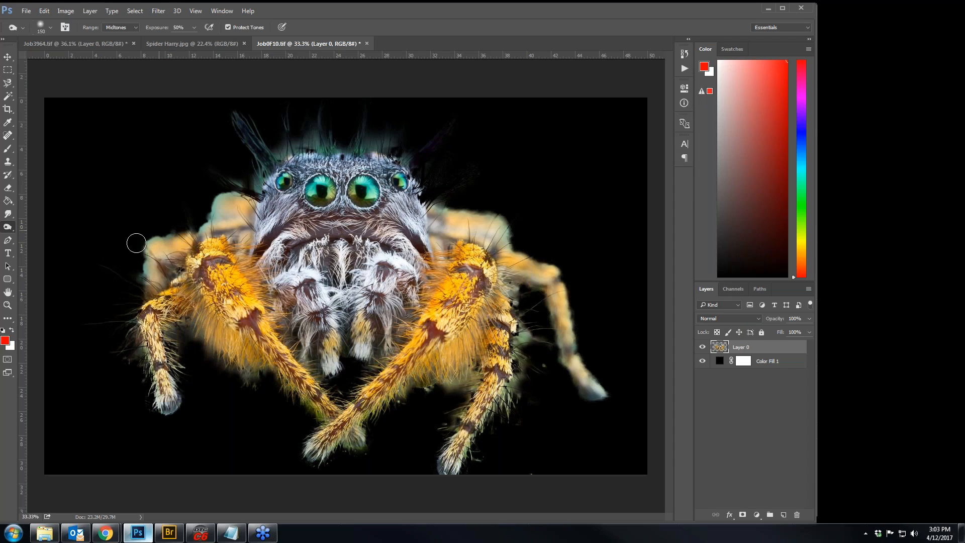
left_click_drag(126, 364, 135, 351)
Step: Burn the fringes around the right legs, the hairs on top of the head and the left rear leg
mouse_move(458, 382)
left_mouse_down()
mouse_move(477, 356)
mouse_move(444, 391)
mouse_move(482, 366)
mouse_move(465, 402)
mouse_move(475, 379)
mouse_move(443, 393)
mouse_move(454, 374)
mouse_move(432, 393)
mouse_move(441, 390)
mouse_move(419, 390)
mouse_move(434, 377)
mouse_move(397, 402)
mouse_move(405, 393)
mouse_move(397, 413)
mouse_move(466, 411)
mouse_move(454, 435)
mouse_move(439, 423)
mouse_move(448, 429)
mouse_move(471, 382)
mouse_move(502, 381)
mouse_move(521, 365)
mouse_move(518, 395)
mouse_move(522, 329)
mouse_move(529, 357)
mouse_move(532, 334)
mouse_move(524, 334)
mouse_move(518, 283)
mouse_move(549, 302)
mouse_move(587, 394)
mouse_move(555, 261)
mouse_move(513, 244)
mouse_move(494, 214)
left_mouse_up()
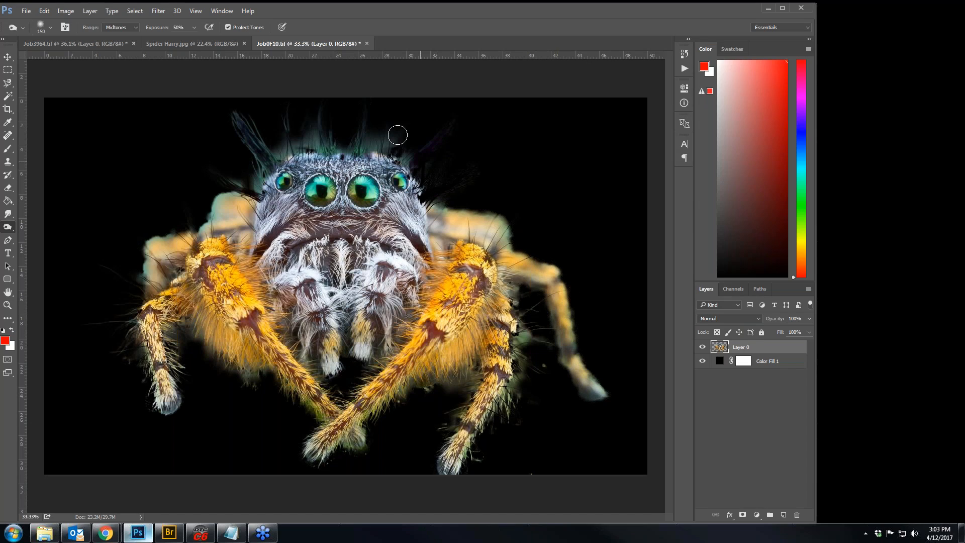
mouse_move(382, 140)
left_mouse_down()
mouse_move(306, 136)
mouse_move(297, 144)
mouse_move(309, 145)
mouse_move(283, 150)
mouse_move(321, 141)
mouse_move(309, 137)
mouse_move(374, 141)
mouse_move(389, 156)
left_mouse_up()
mouse_move(221, 207)
left_mouse_down()
mouse_move(209, 217)
mouse_move(217, 196)
mouse_move(254, 189)
mouse_move(221, 198)
mouse_move(189, 254)
left_mouse_up()
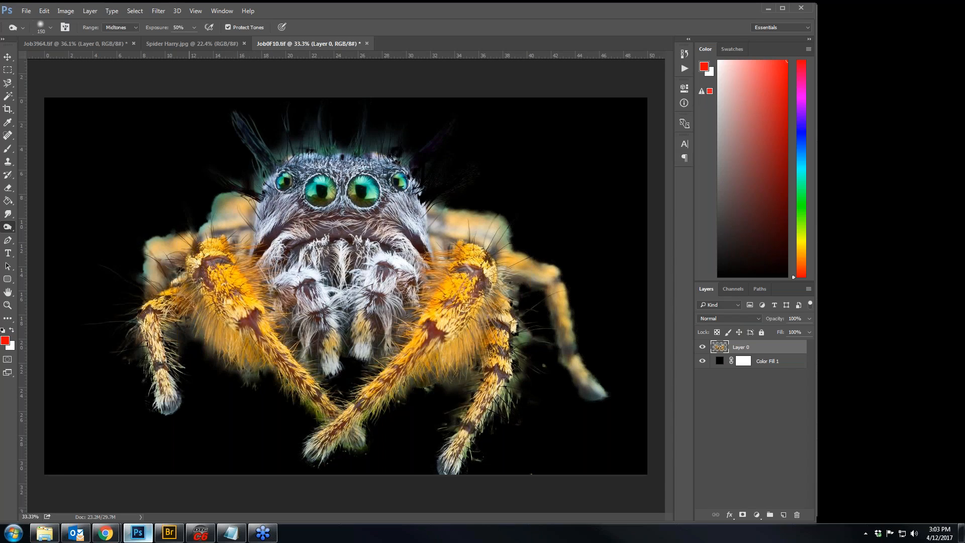
Step: Change the color of the solid fill layer to gray 707070
double_click(719, 360)
type("6f6f6f")
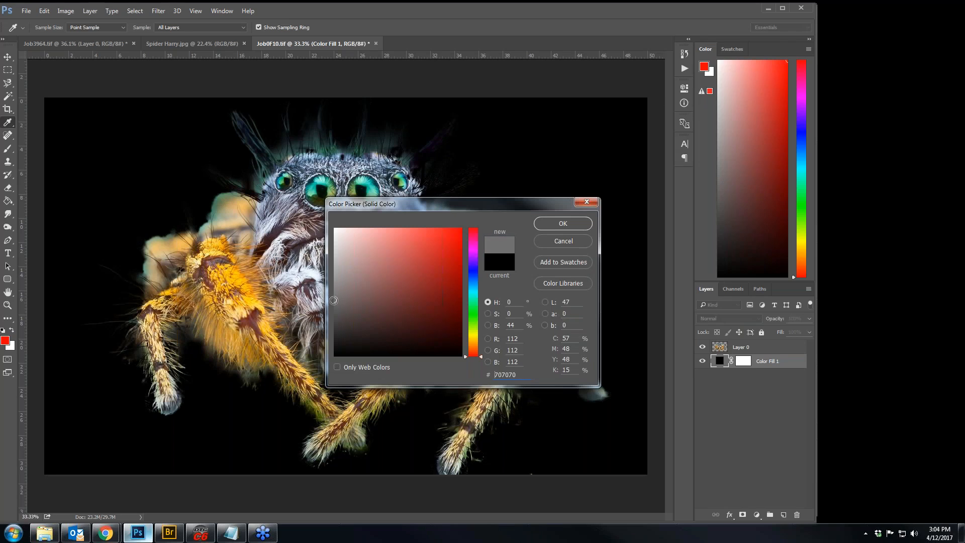
left_click(580, 223)
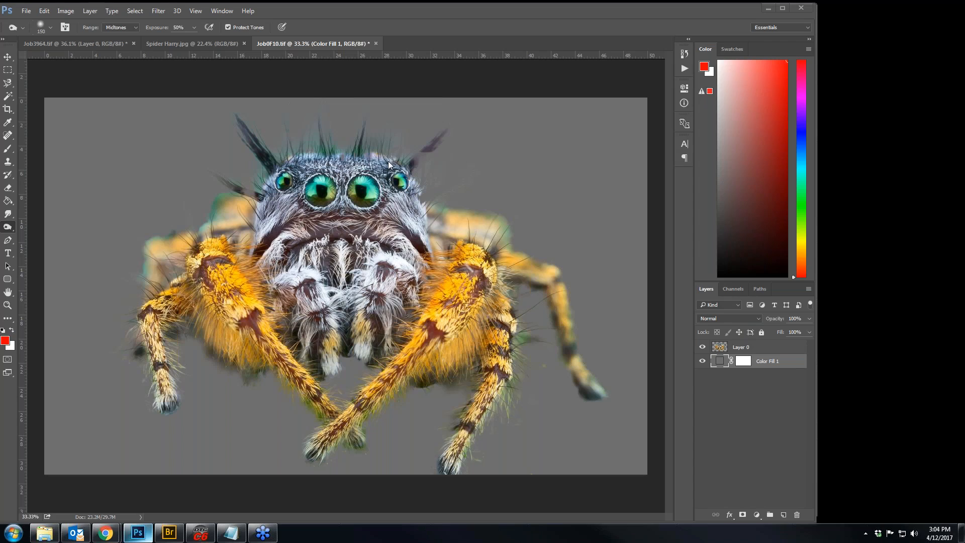
Step: Switch to the Job3964.tif document with the leopard on the DTG Digital logo
left_click(170, 44)
left_click(77, 44)
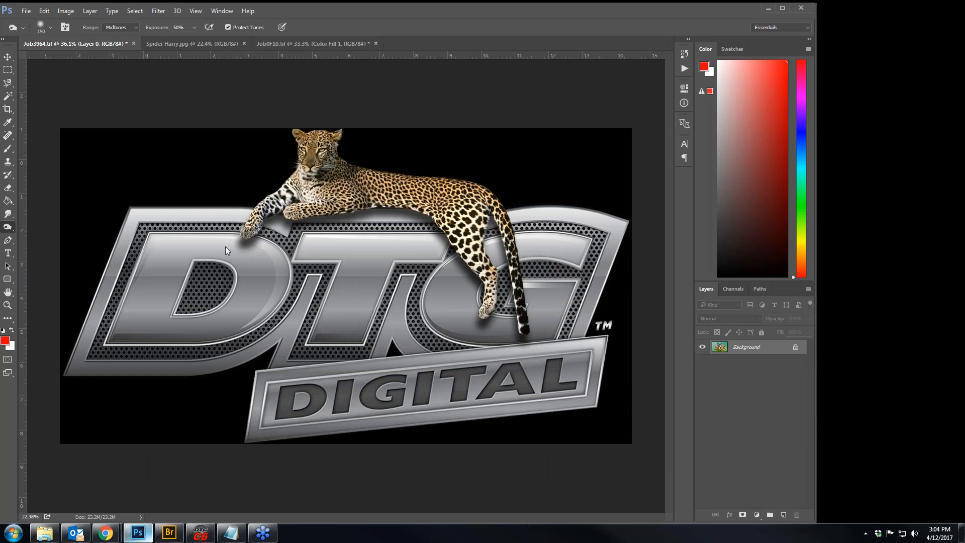